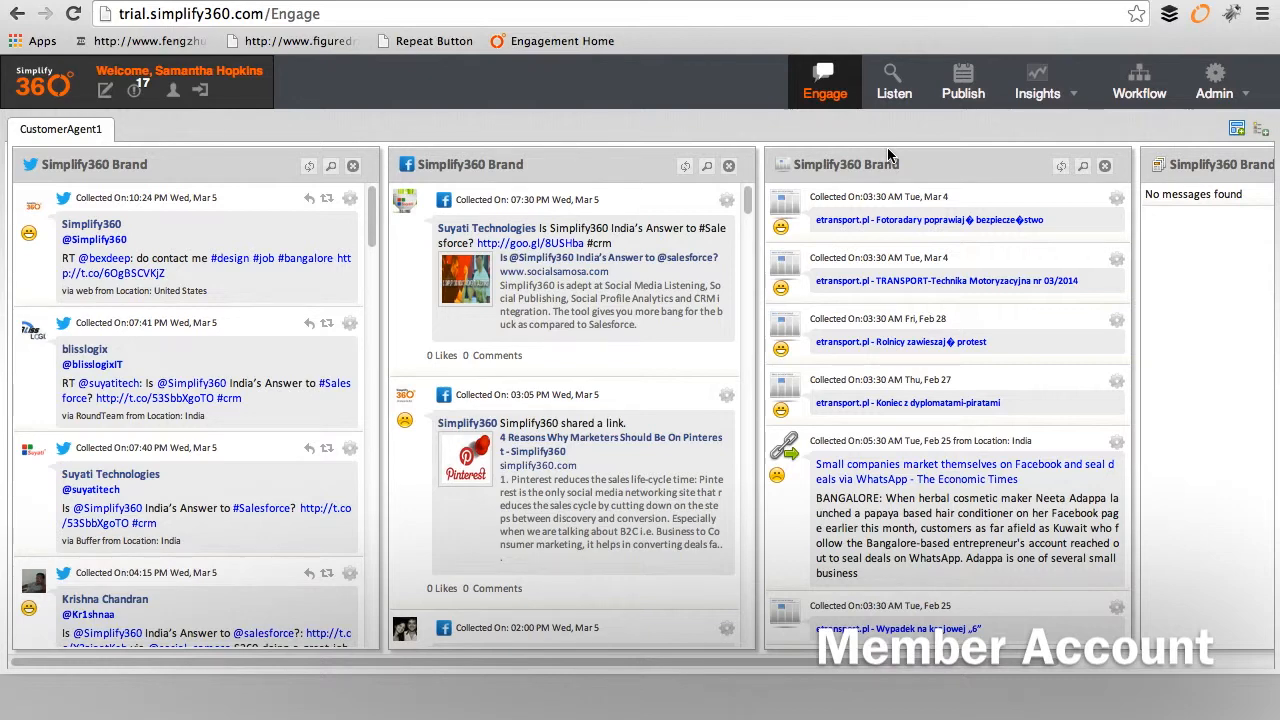
Step: Go to Publish and start a blank New Message
{"action": "left_click", "coordinate": [965, 88]}
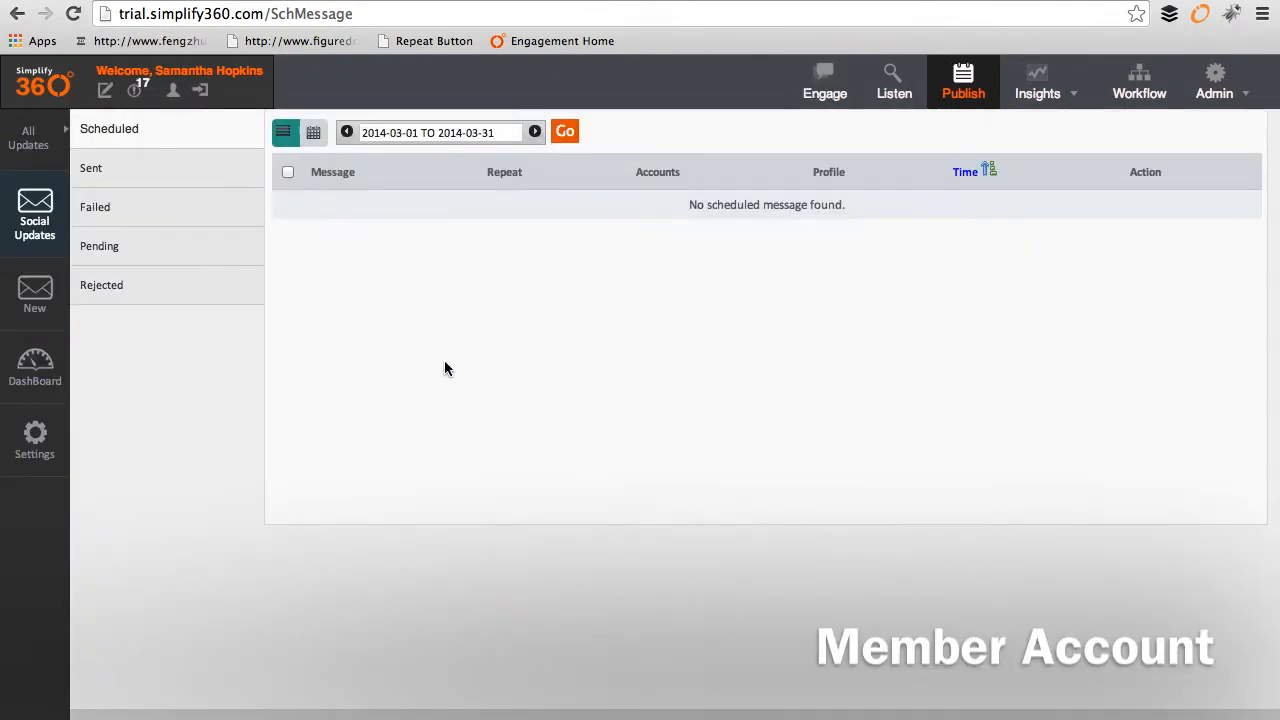
{"action": "left_click", "coordinate": [35, 295]}
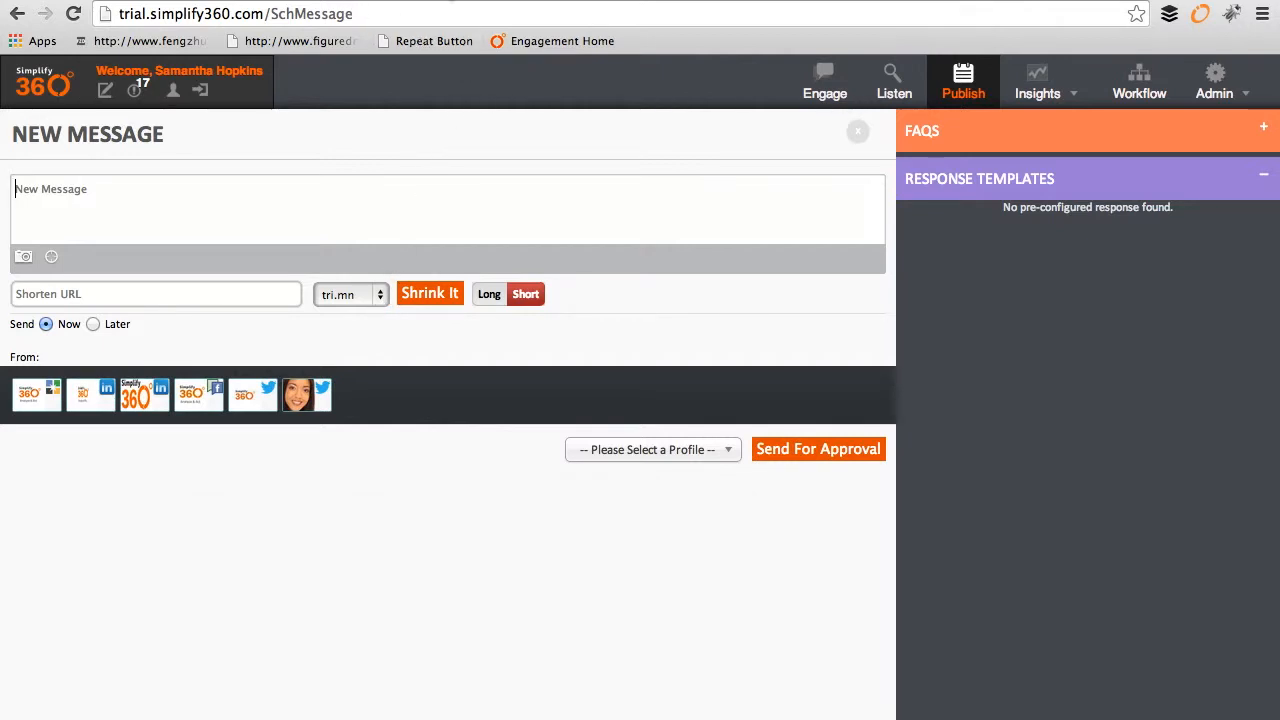
Step: Paste the blog article title 'Ten Reasons Why Social Media Monitoring Matters' into the message
{"action": "left_click", "coordinate": [453, 1]}
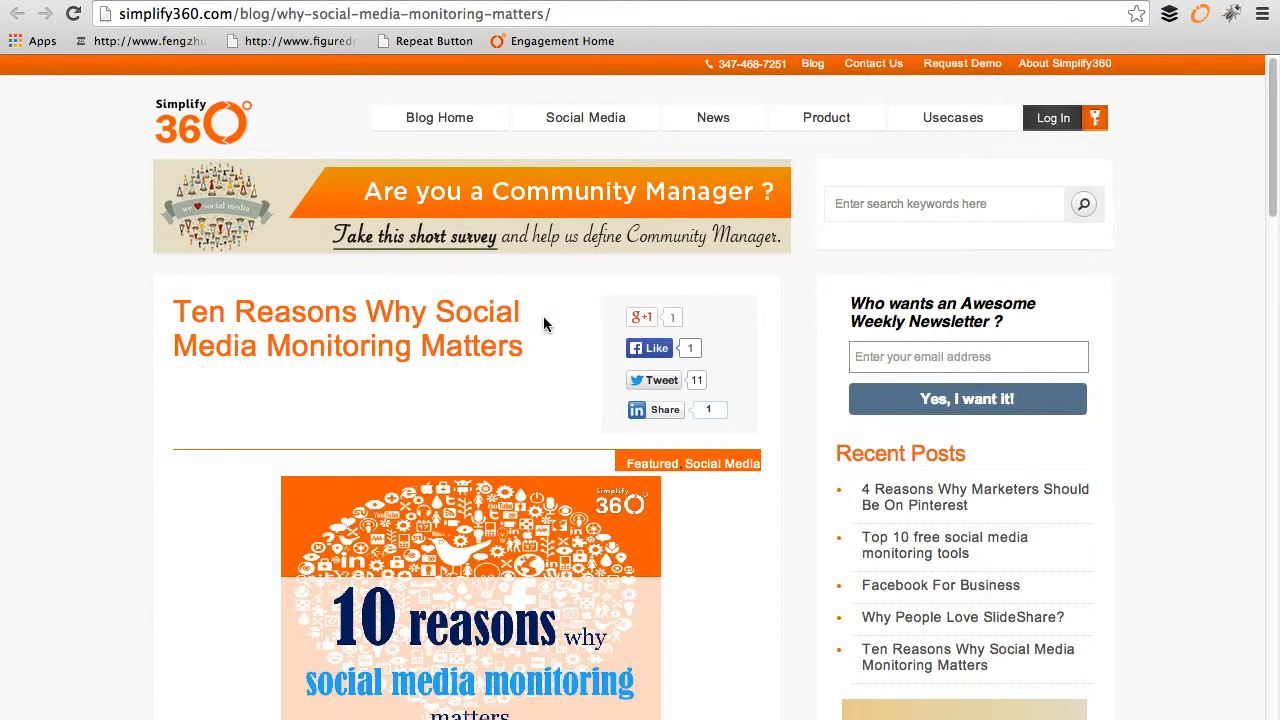
{"action": "triple_click", "coordinate": [437, 354]}
{"action": "key", "text": "ctrl+c"}
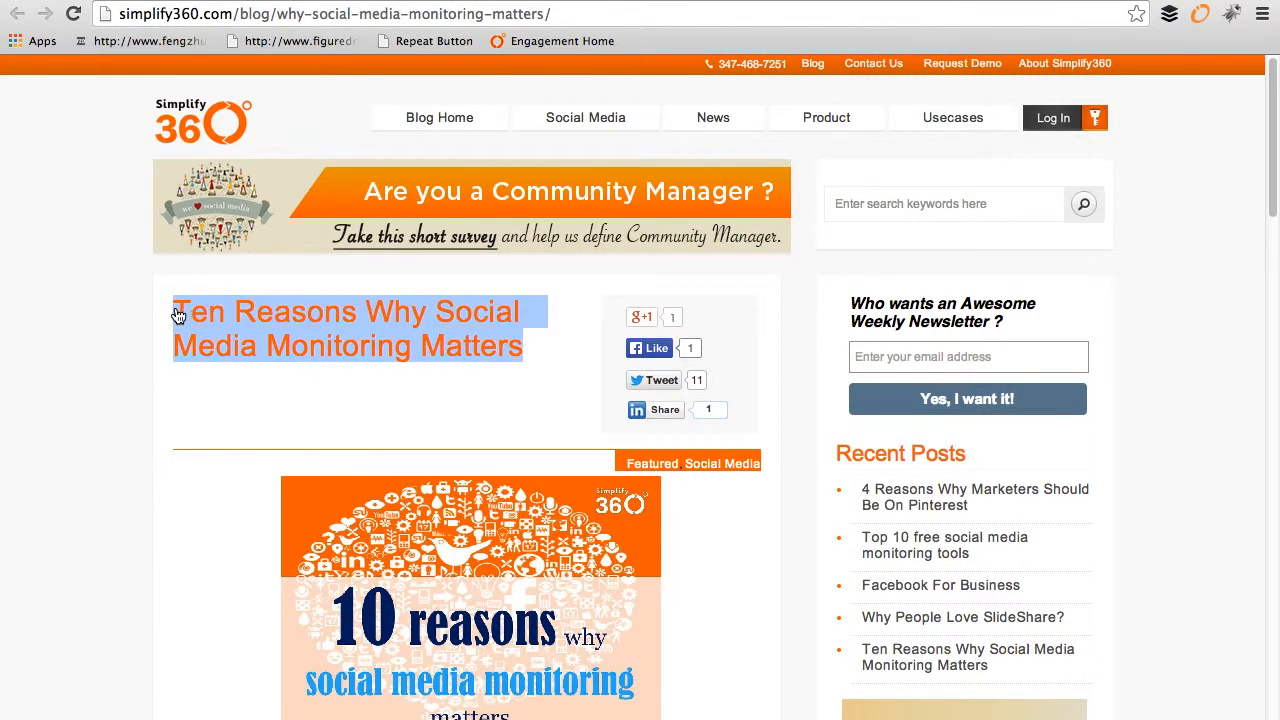
{"action": "left_click", "coordinate": [143, 3]}
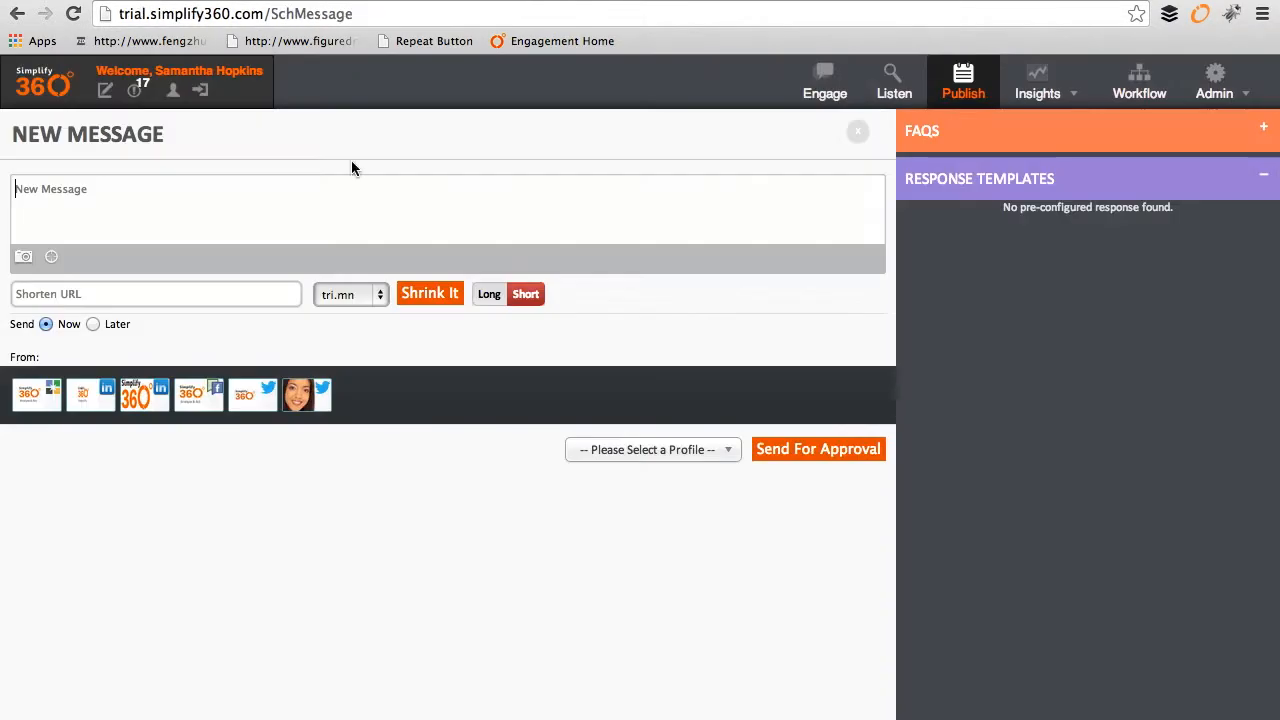
{"action": "left_click", "coordinate": [363, 221]}
{"action": "key", "text": "ctrl+v"}
{"action": "left_click", "coordinate": [453, 1]}
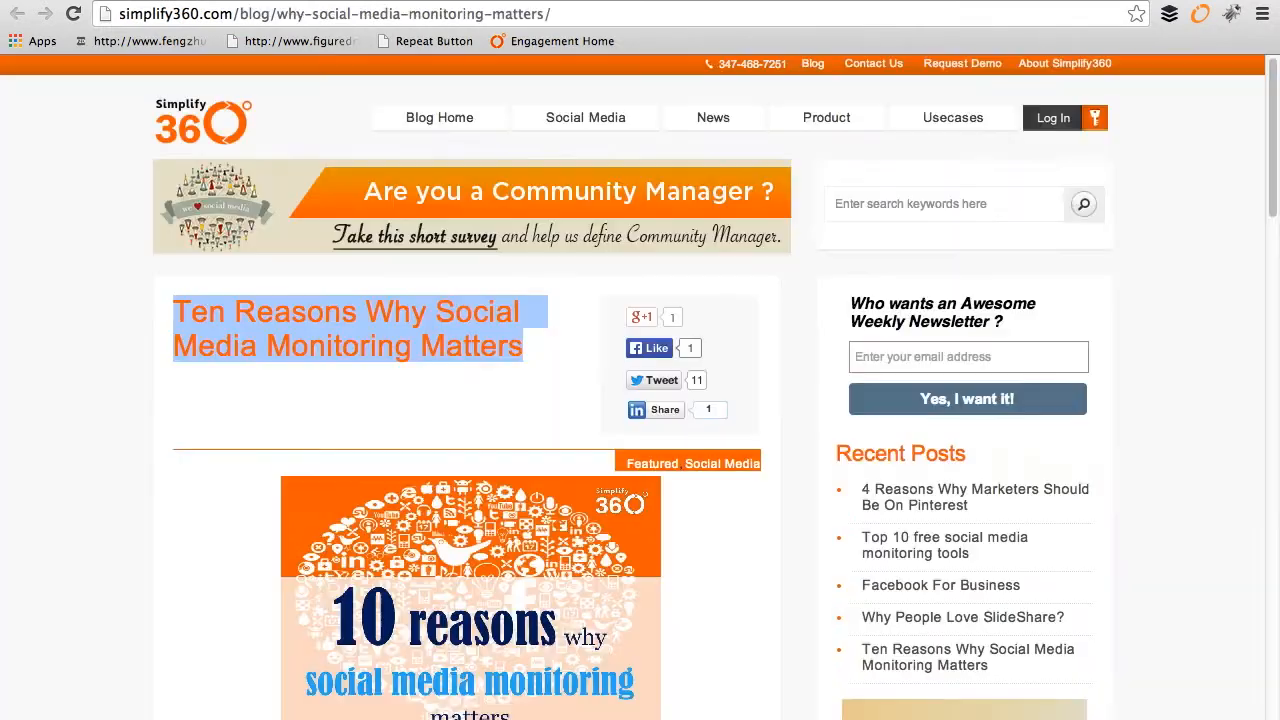
{"action": "left_click", "coordinate": [321, 17]}
{"action": "left_click", "coordinate": [118, 3]}
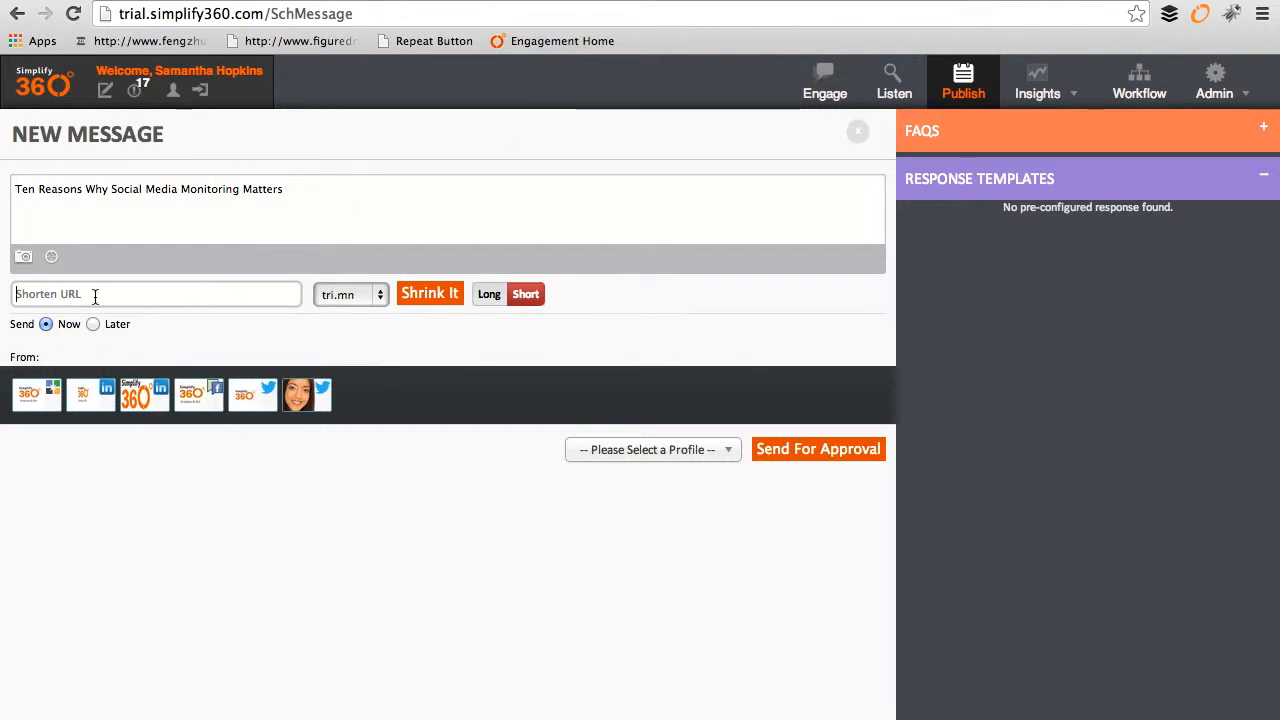
{"action": "key", "text": "super+v"}
{"action": "left_click", "coordinate": [250, 324]}
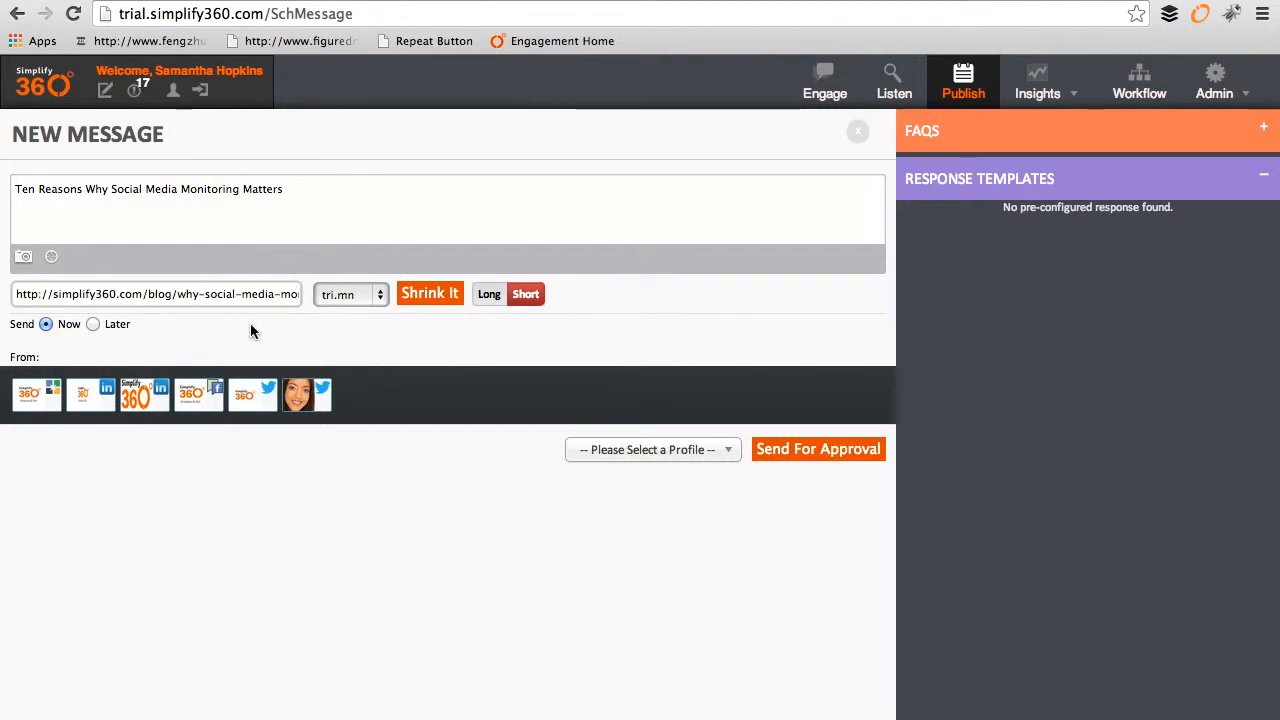
{"action": "left_click", "coordinate": [375, 294]}
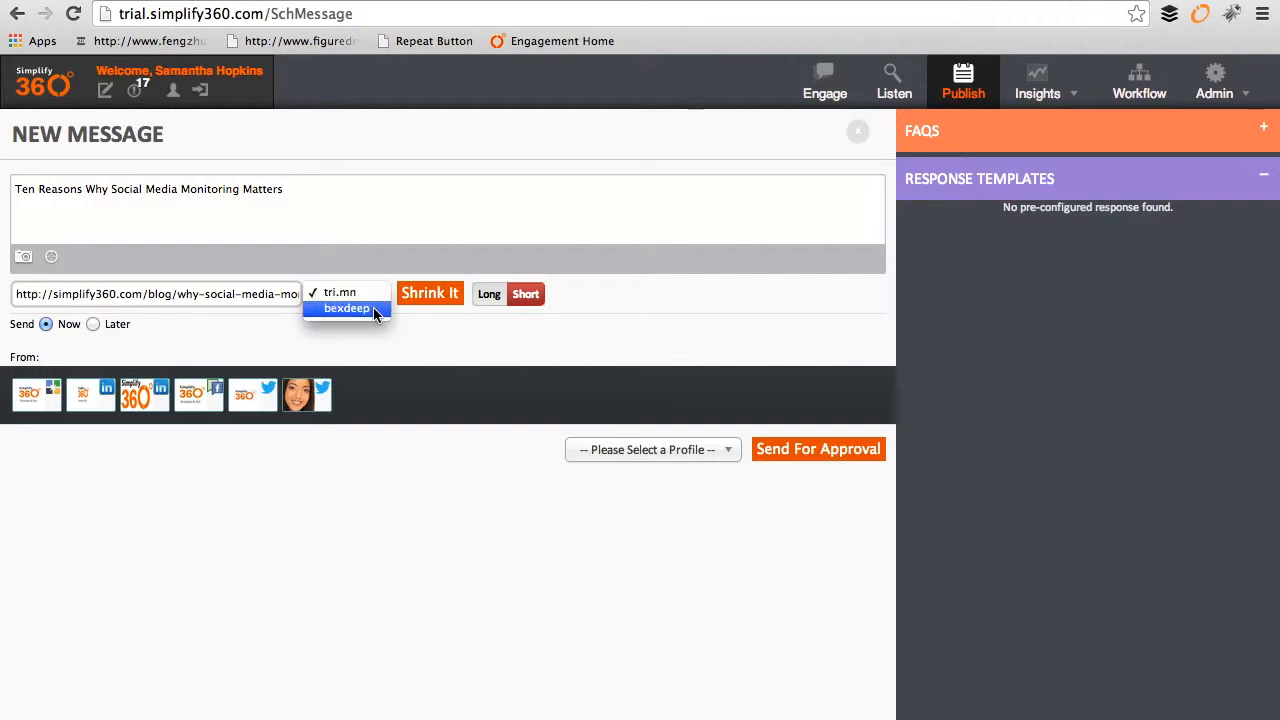
{"action": "left_click", "coordinate": [382, 310]}
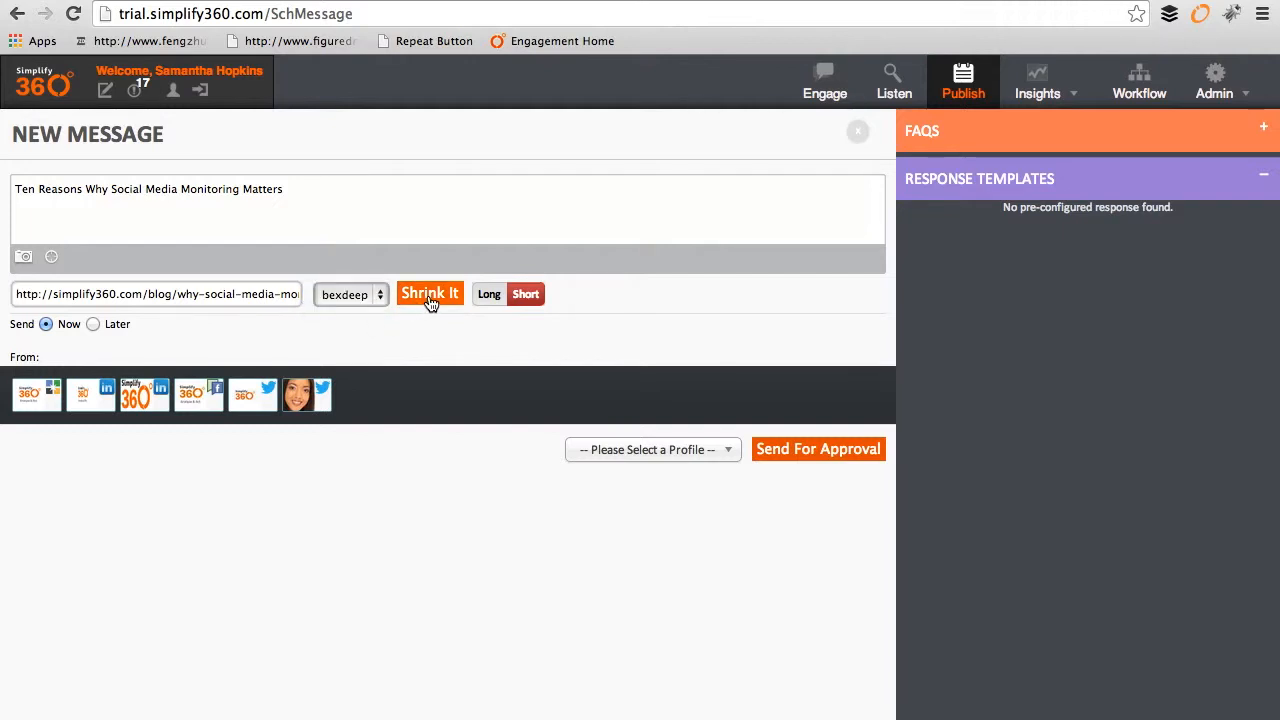
{"action": "left_click", "coordinate": [429, 302]}
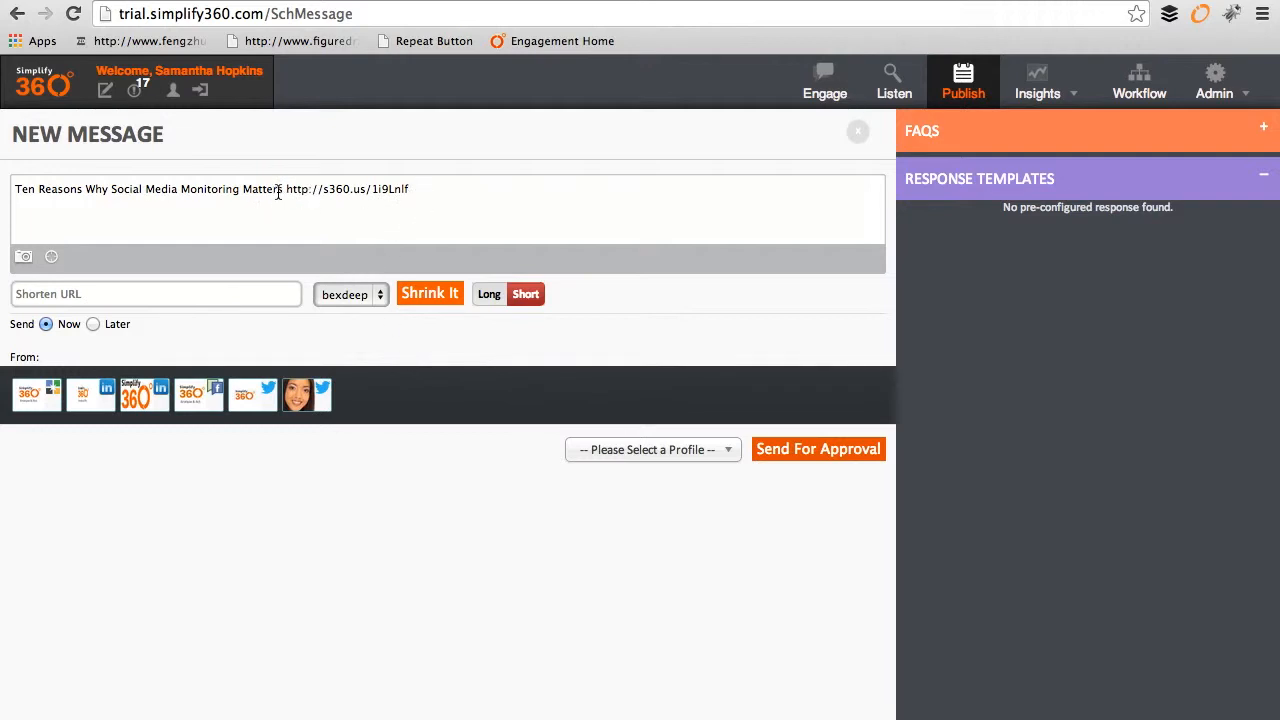
{"action": "left_click_drag", "start_coordinate": [283, 190], "coordinate": [2, 181]}
Step: Select the five brand profiles to post from, including Simplify360 LinkedIn, Facebook and Twitter
{"action": "left_click_drag", "start_coordinate": [428, 189], "coordinate": [29, 190]}
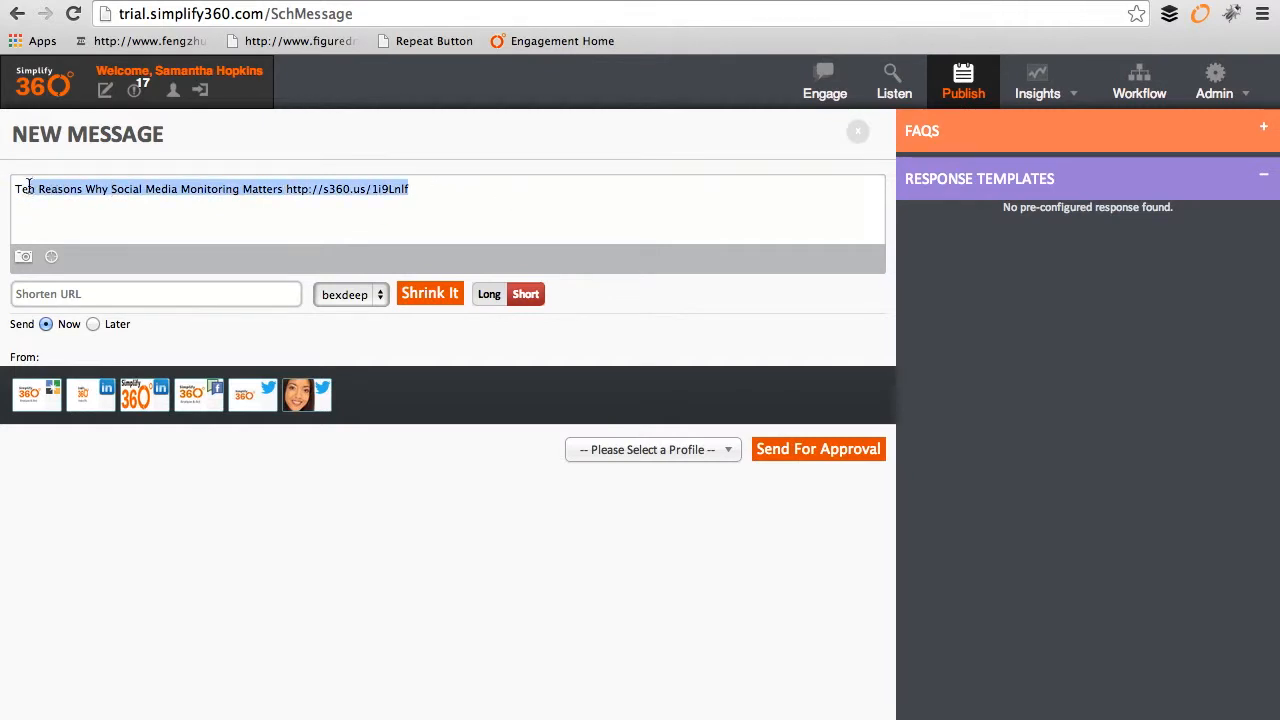
{"action": "left_click", "coordinate": [45, 398]}
{"action": "left_click", "coordinate": [92, 410]}
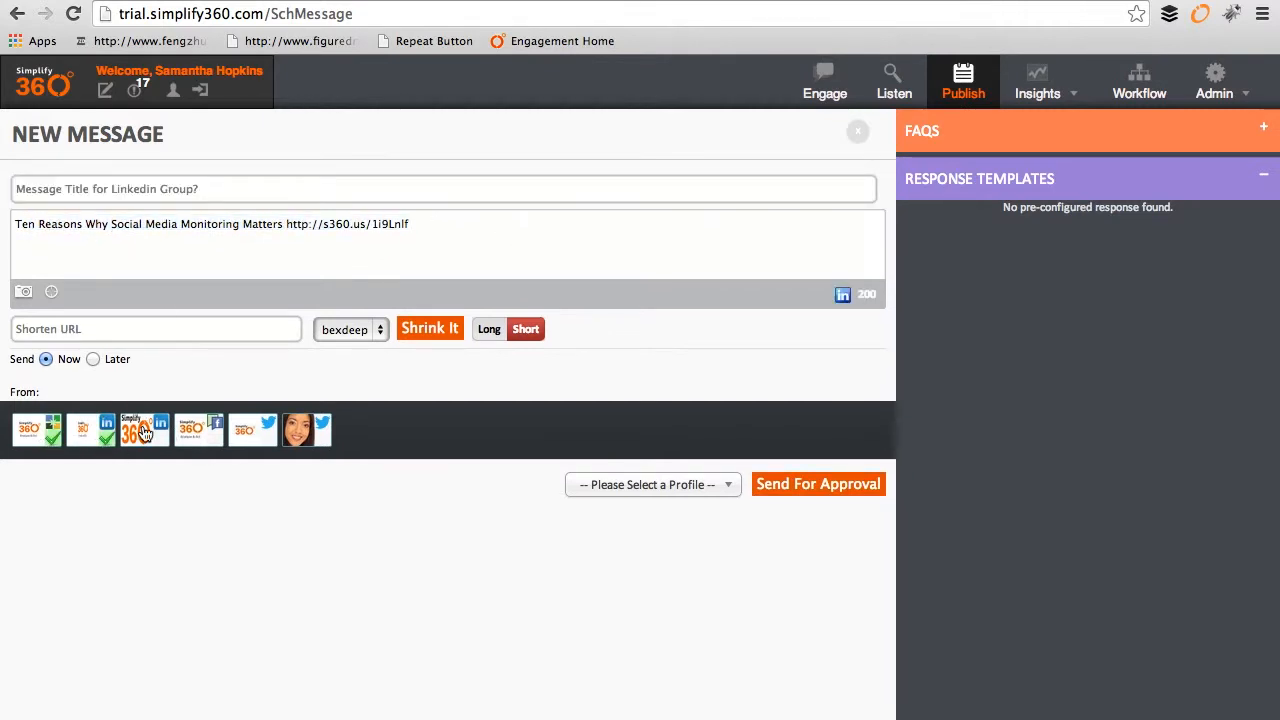
{"action": "left_click", "coordinate": [143, 446]}
{"action": "left_click", "coordinate": [212, 444]}
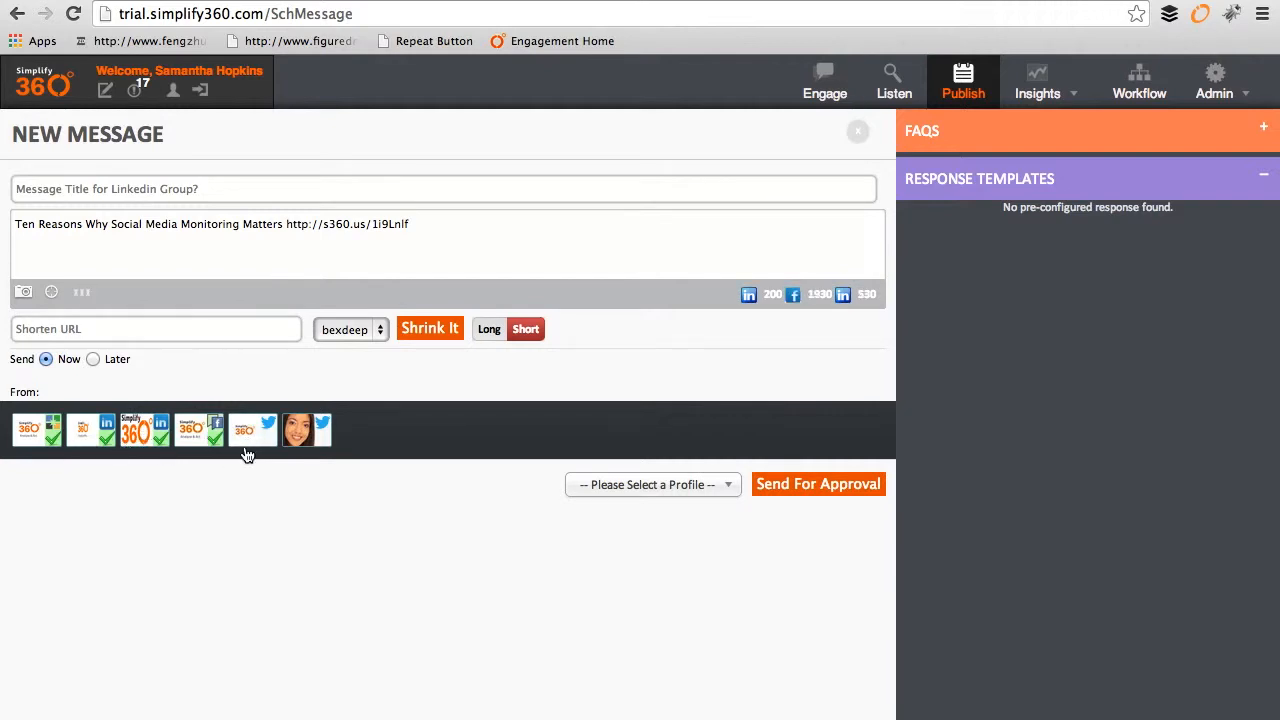
{"action": "left_click", "coordinate": [268, 576]}
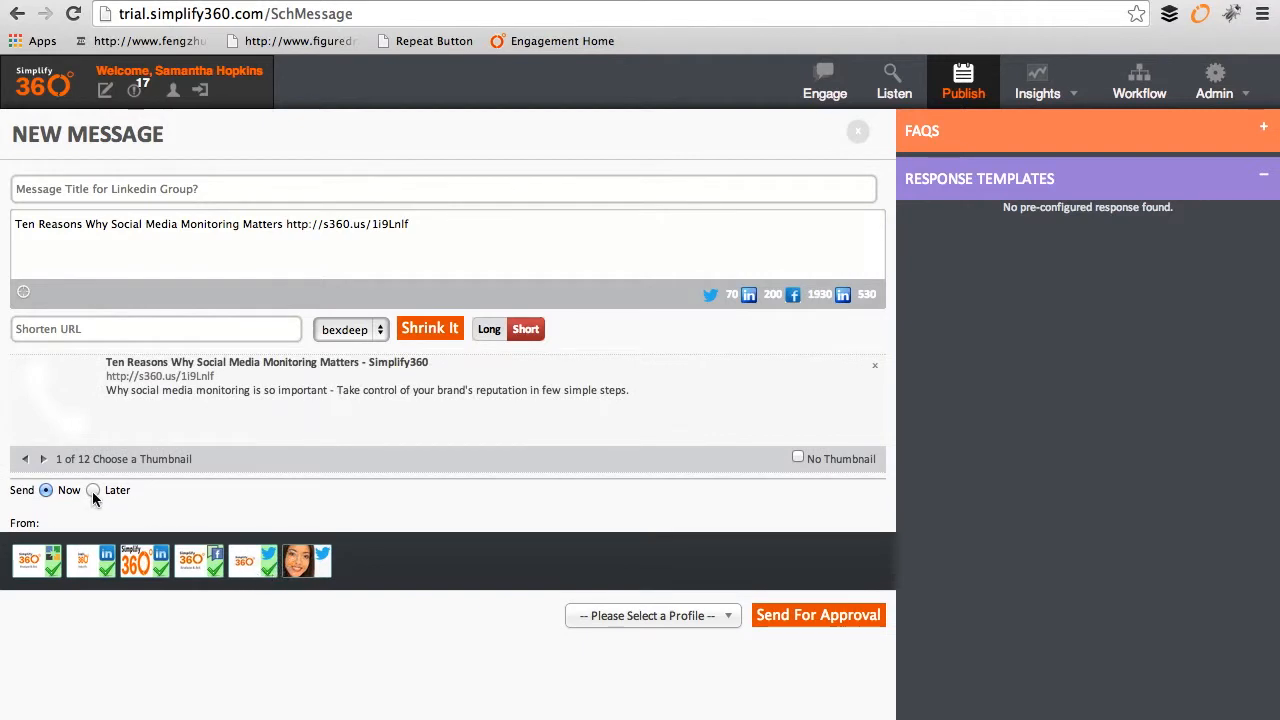
Step: Switch the link preview thumbnail to the '10 reasons' image, 4 of 12
{"action": "left_click", "coordinate": [43, 461]}
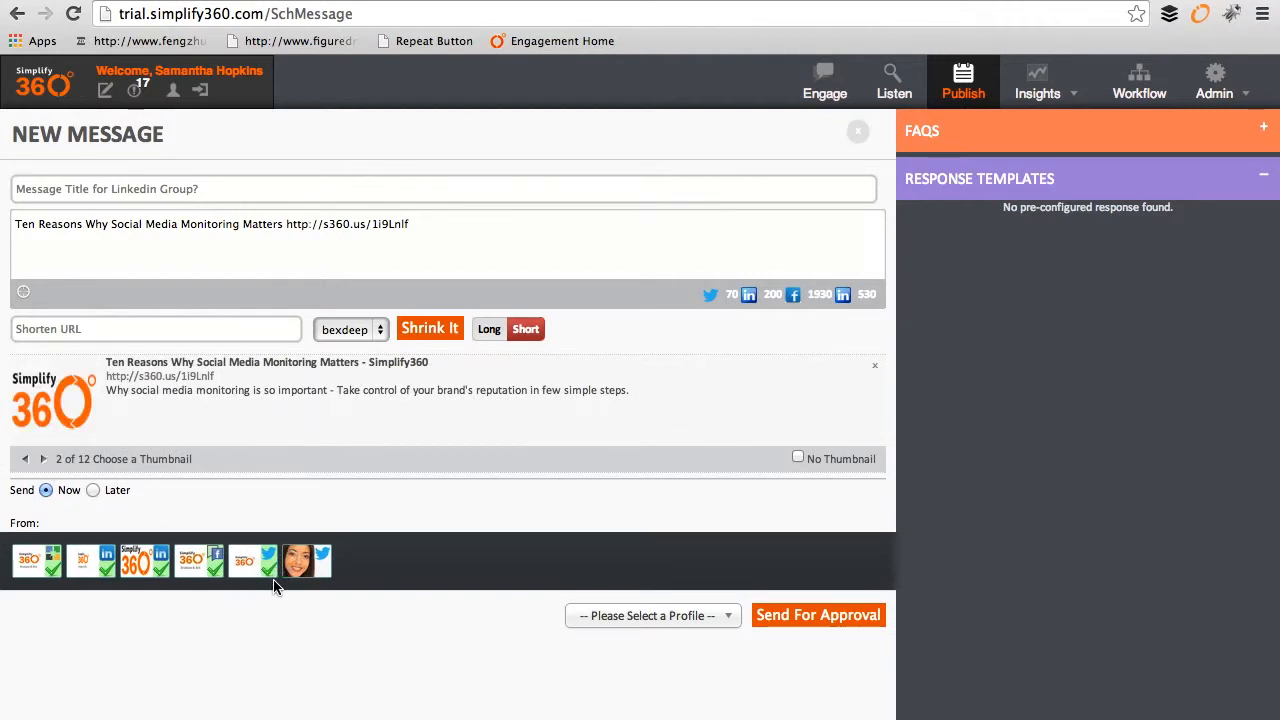
{"action": "left_click", "coordinate": [43, 459]}
{"action": "left_click", "coordinate": [43, 459]}
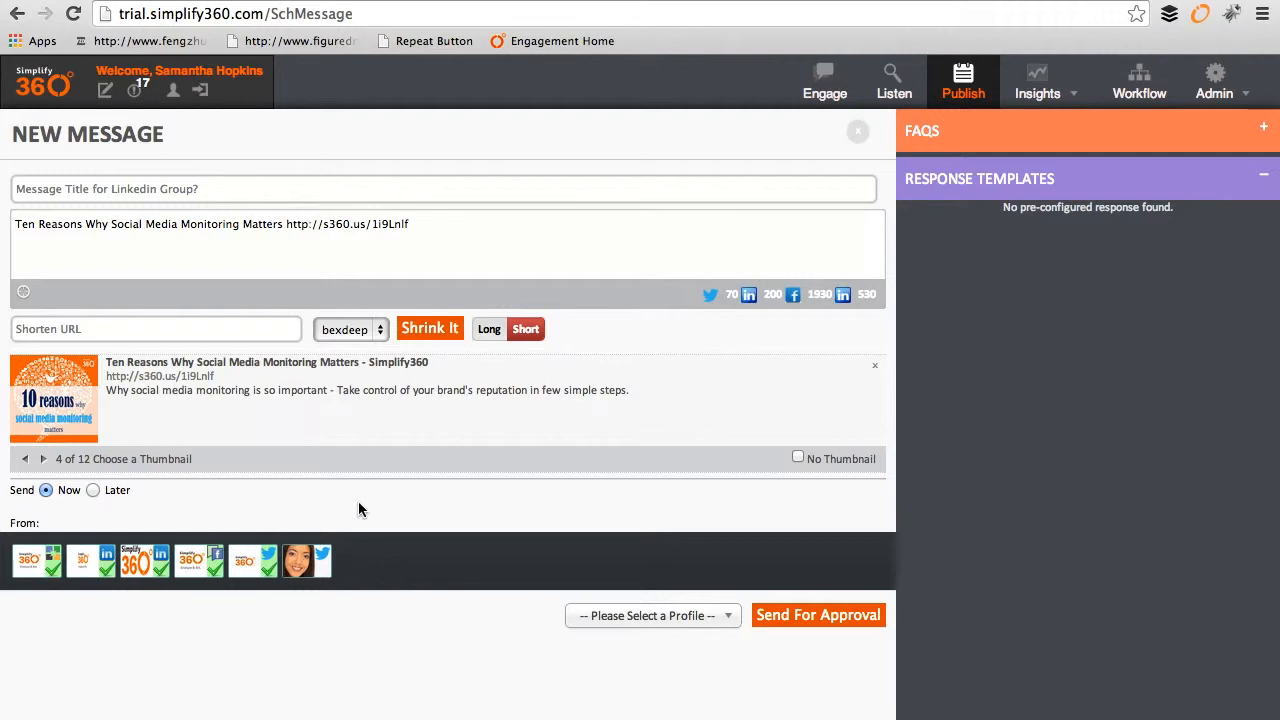
Step: Choose Simplify360 Brand as the profile and send the message for approval
{"action": "left_click", "coordinate": [722, 618]}
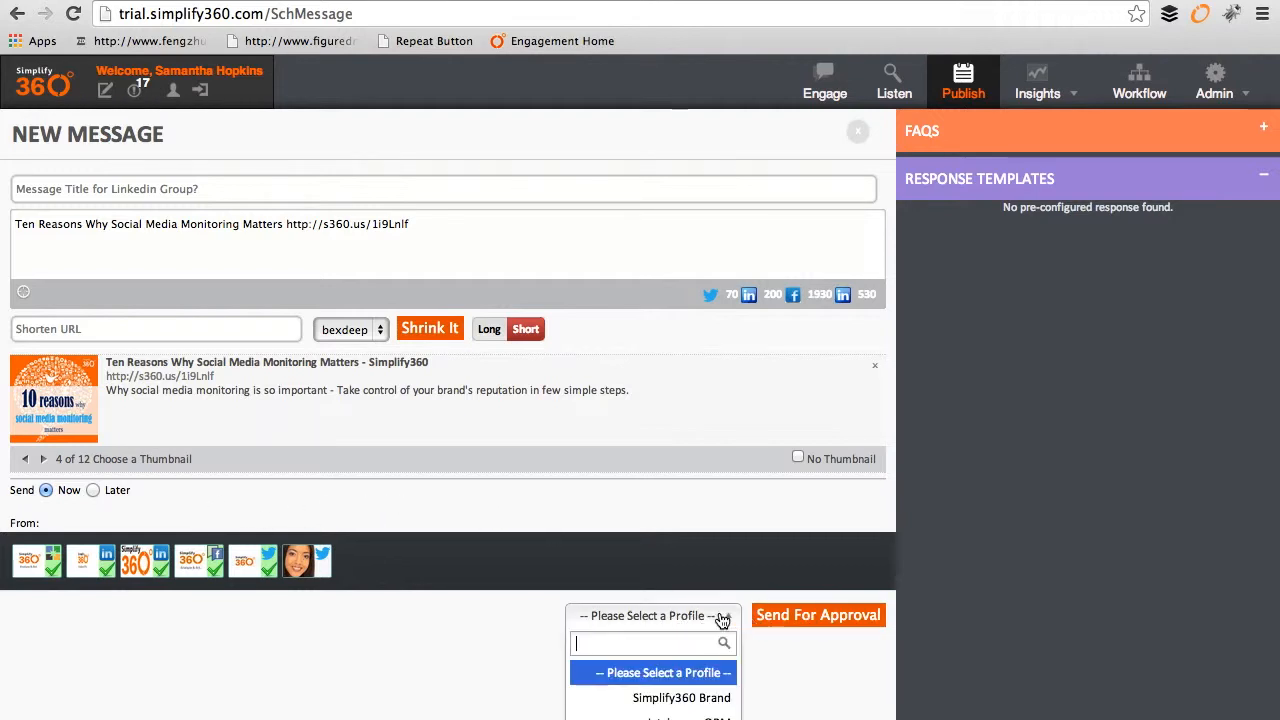
{"action": "left_click", "coordinate": [713, 699]}
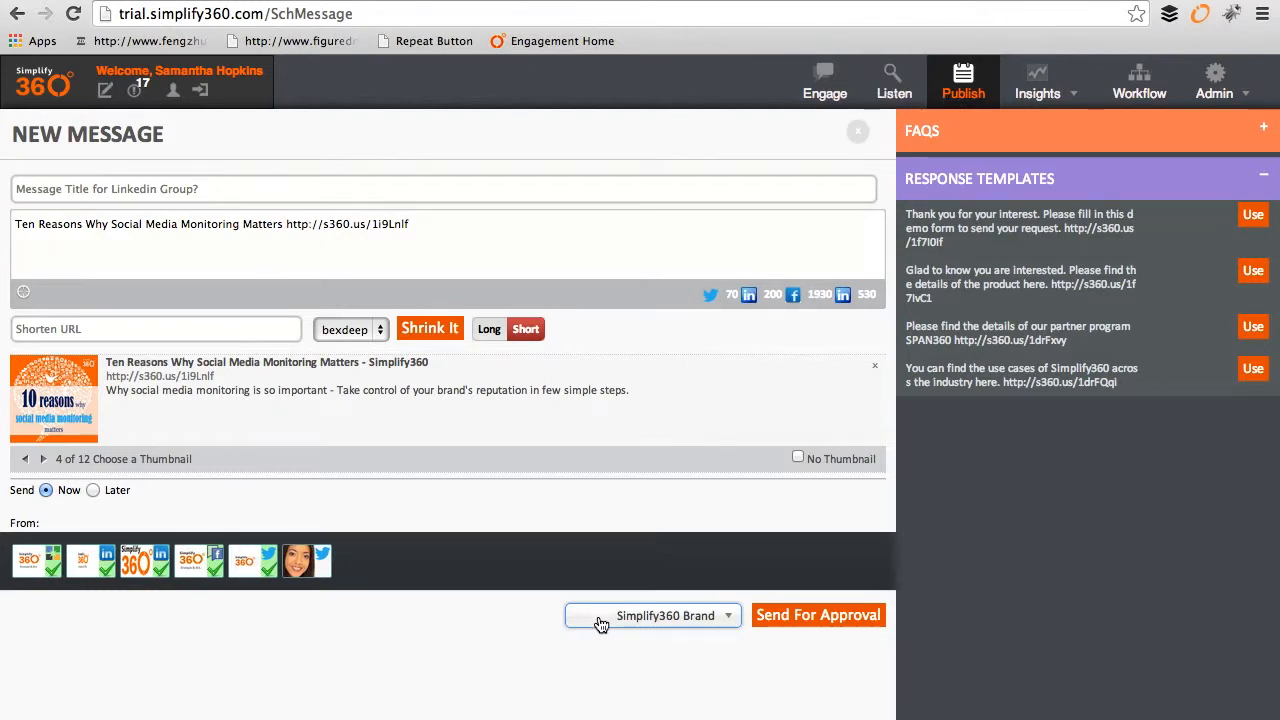
{"action": "left_click", "coordinate": [727, 620]}
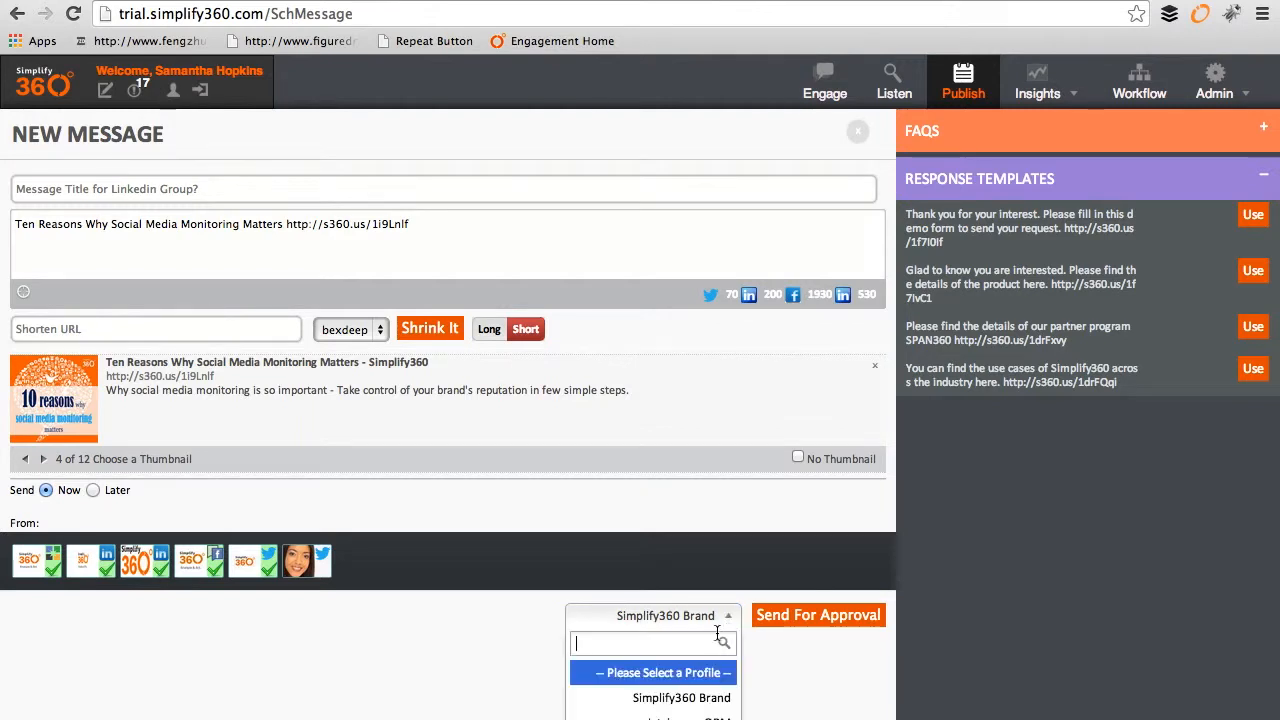
{"action": "left_click", "coordinate": [695, 700]}
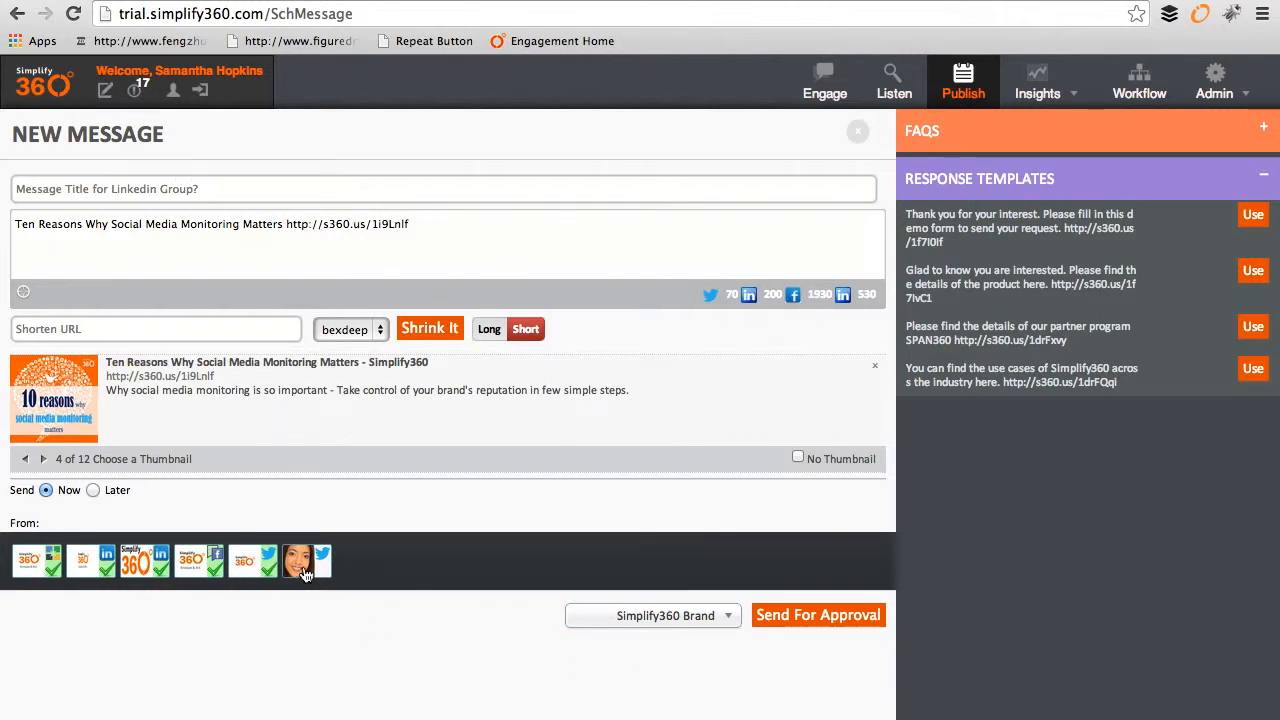
{"action": "left_click", "coordinate": [826, 625]}
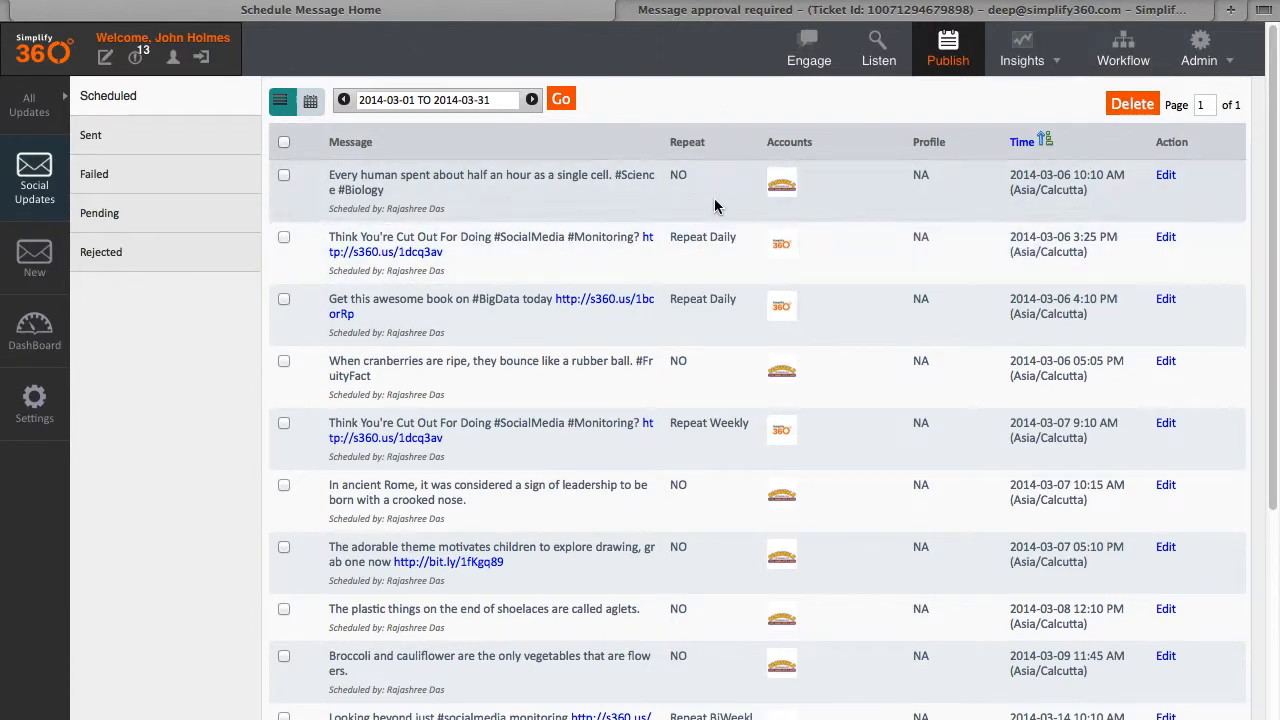
Step: Read the 'Message approval required' e-mail in Gmail, then return to the scheduled updates page
{"action": "left_click", "coordinate": [732, 14]}
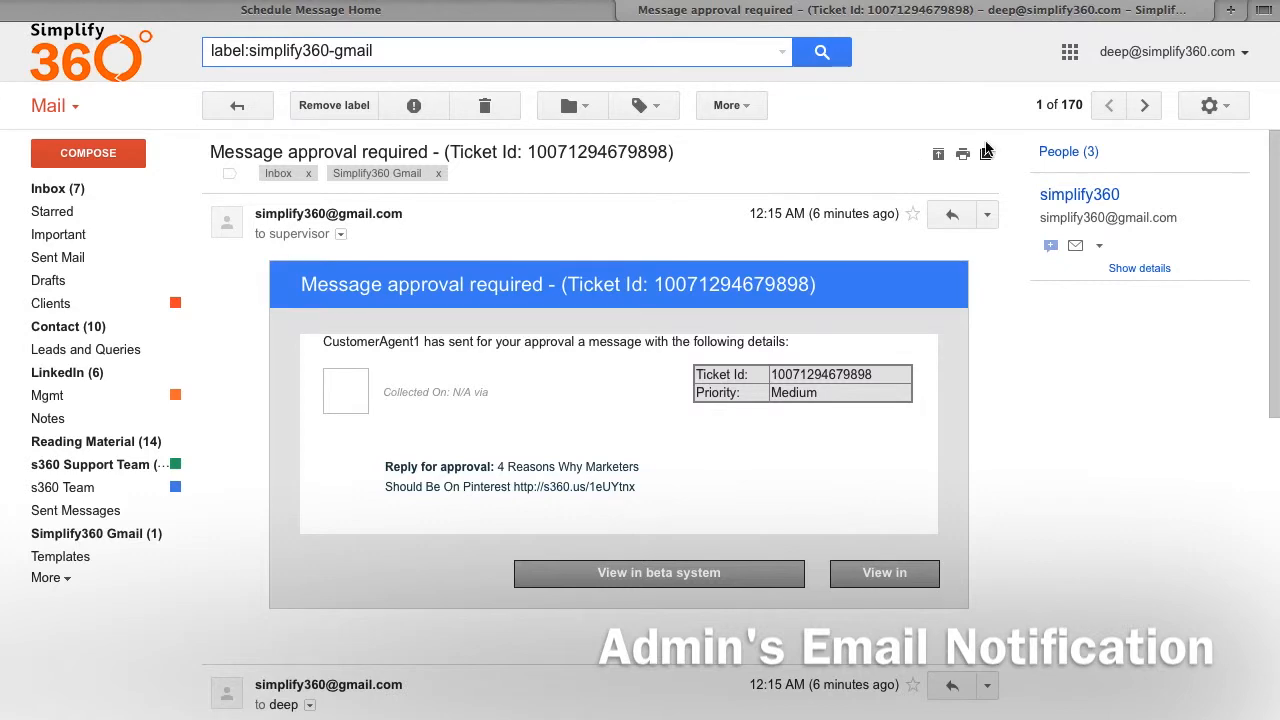
{"action": "left_click", "coordinate": [823, 53]}
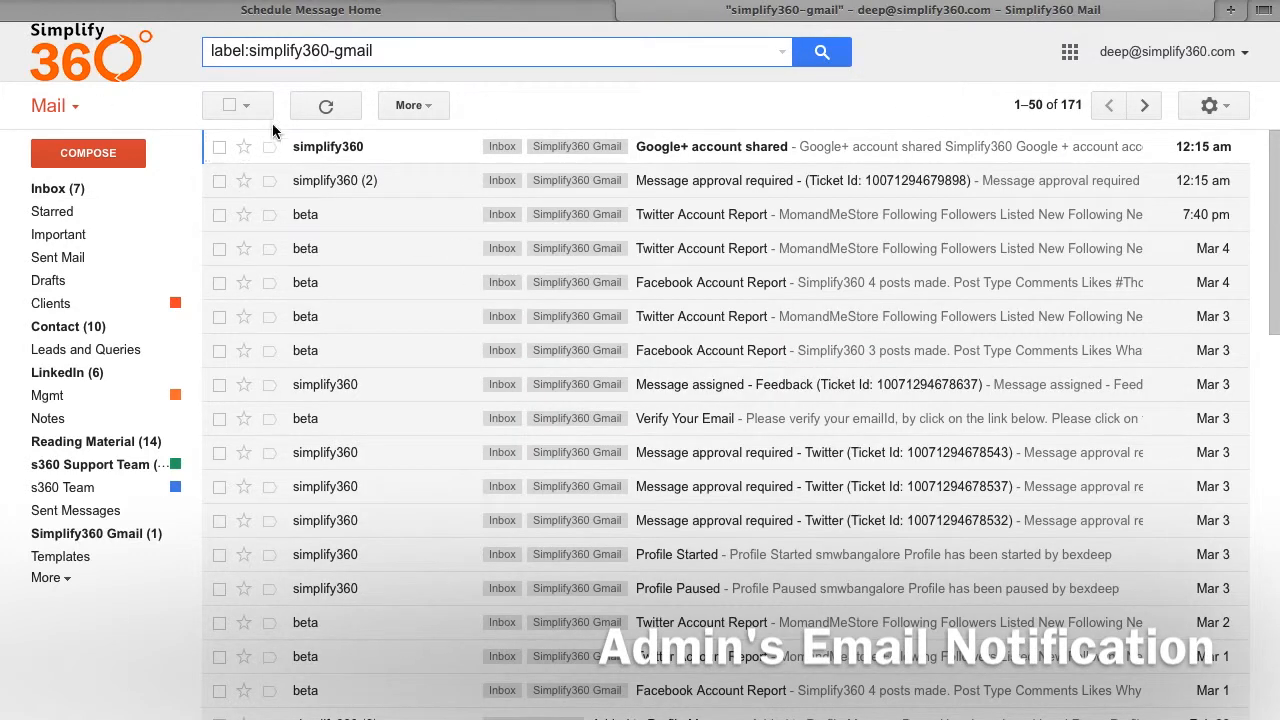
{"action": "left_click", "coordinate": [432, 184]}
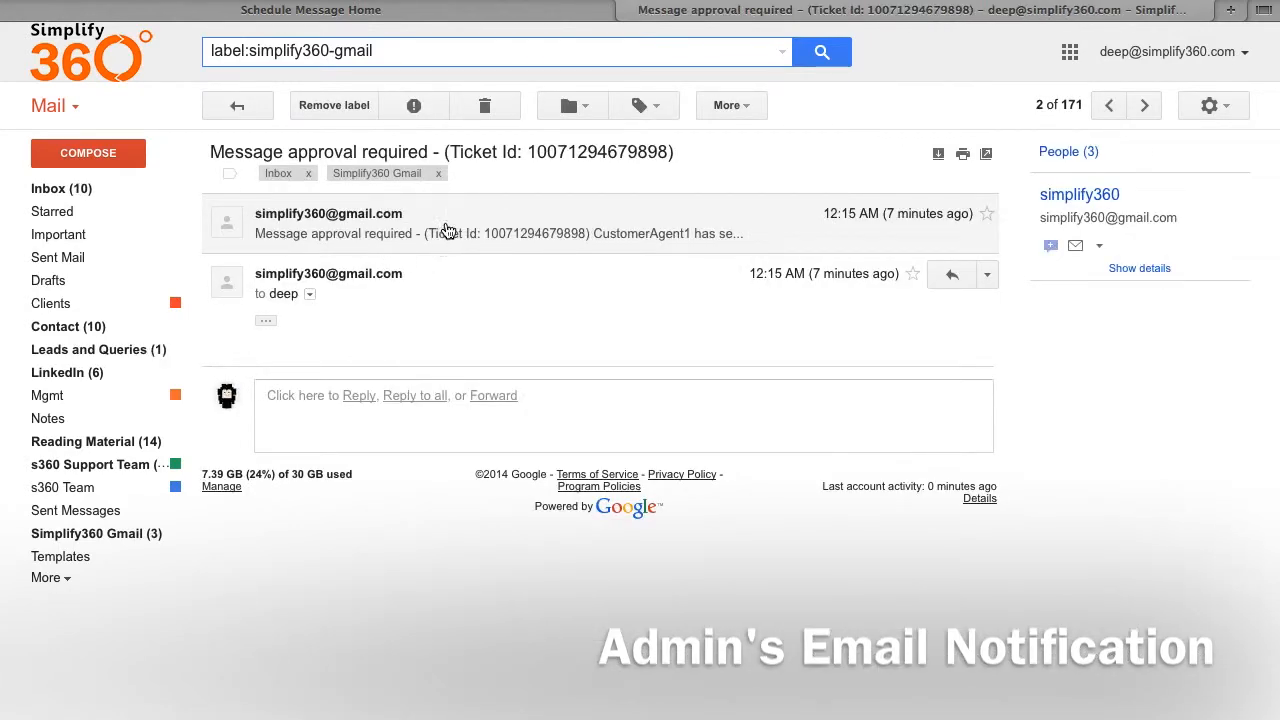
{"action": "left_click", "coordinate": [443, 232]}
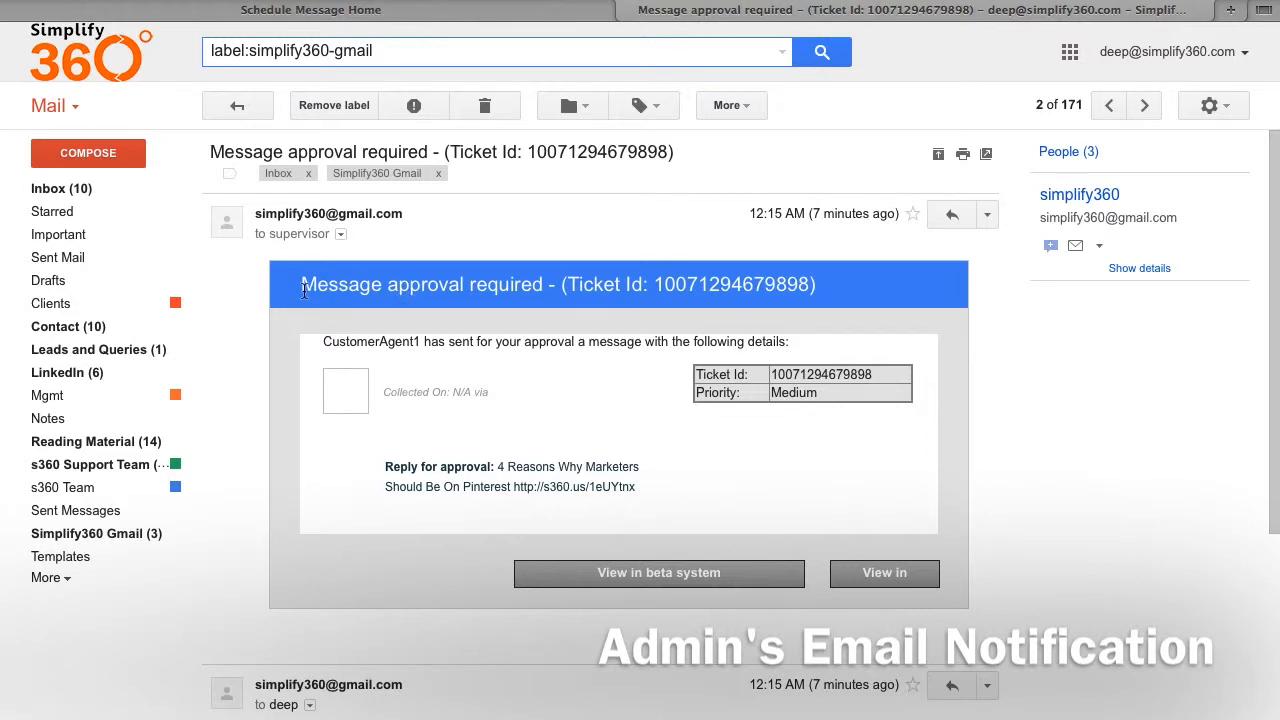
{"action": "left_click_drag", "start_coordinate": [303, 288], "coordinate": [561, 296]}
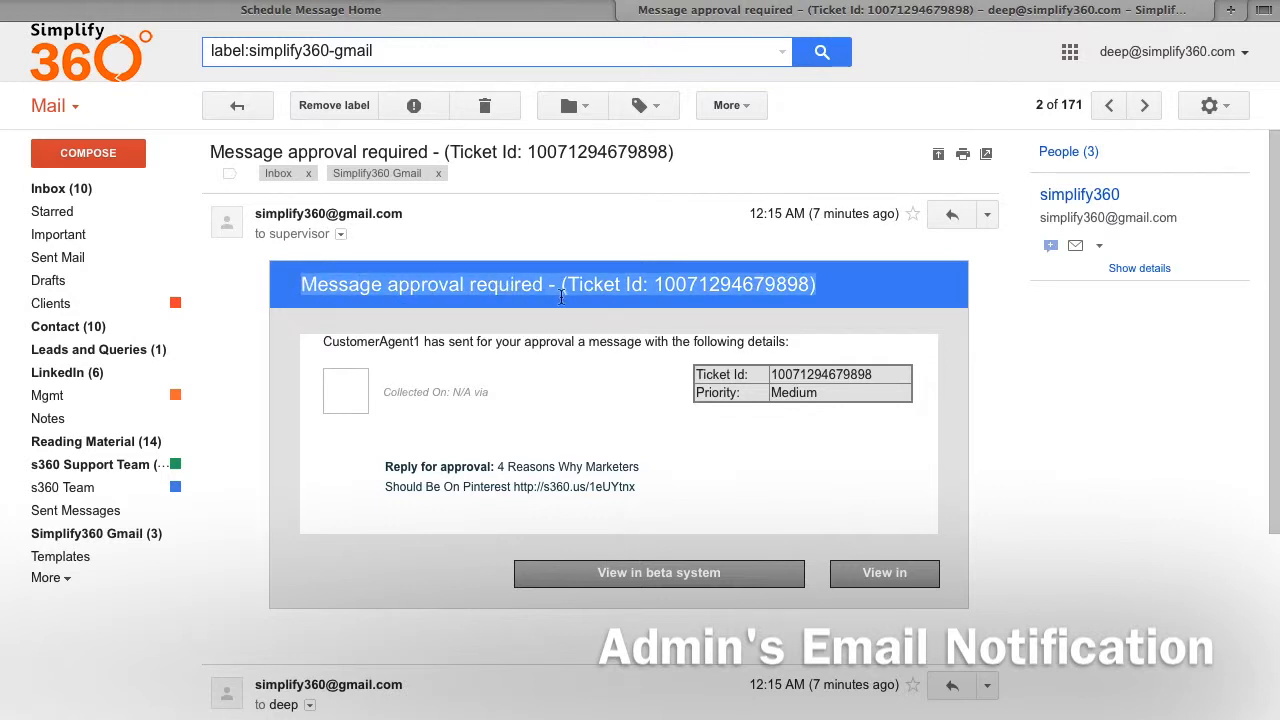
{"action": "left_click", "coordinate": [549, 374]}
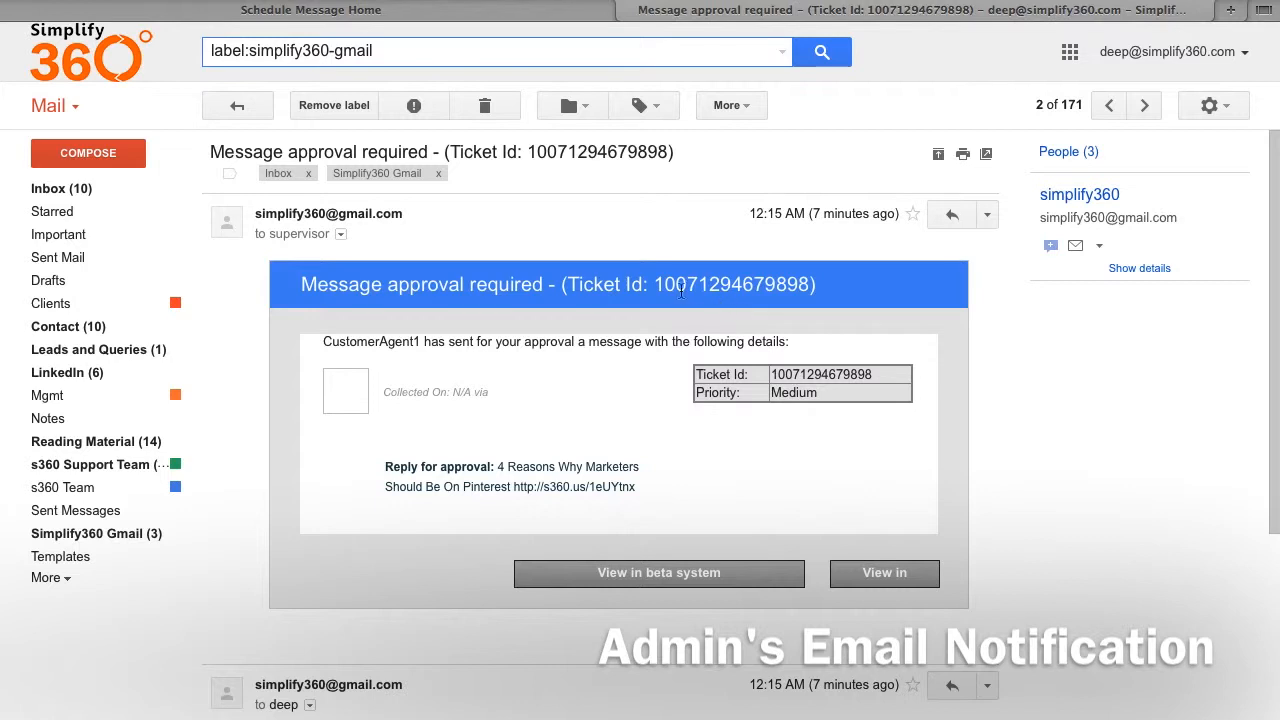
{"action": "left_click_drag", "start_coordinate": [661, 288], "coordinate": [808, 288]}
{"action": "left_click", "coordinate": [640, 374]}
{"action": "left_click", "coordinate": [471, 19]}
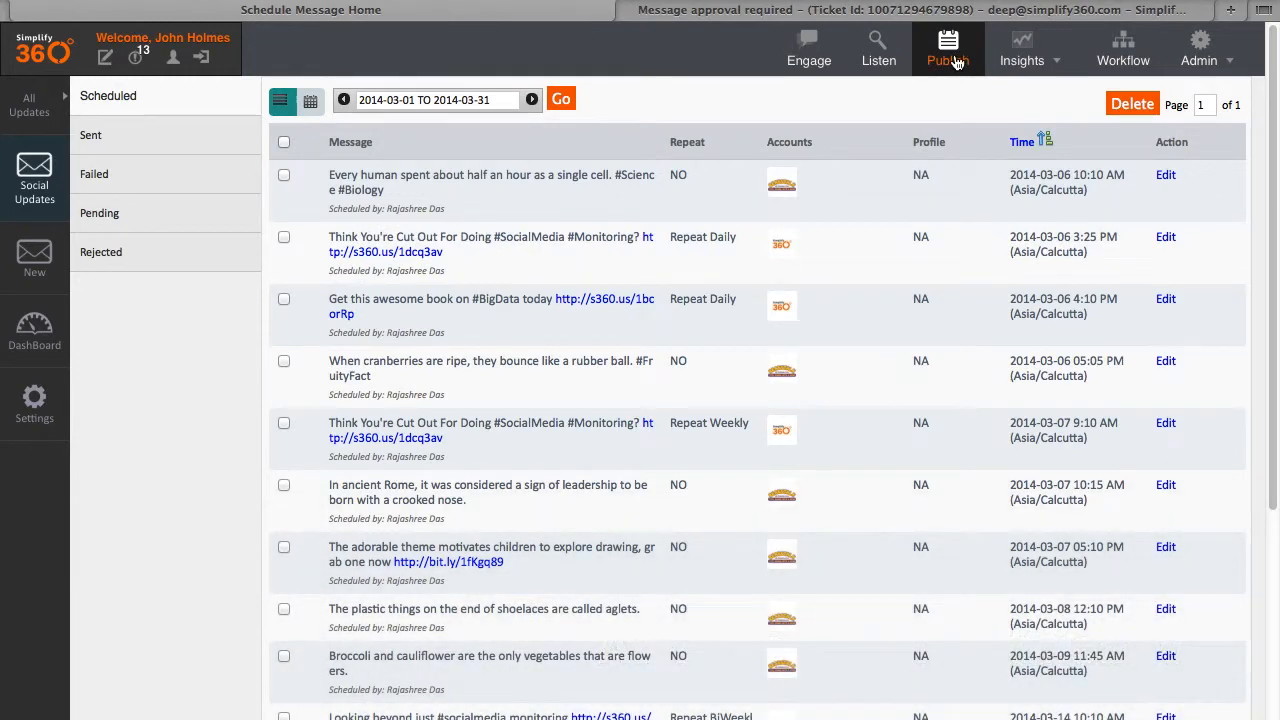
Step: Filter Publish updates to Simplify360 Brand and open the Pending approval list
{"action": "left_click", "coordinate": [958, 60]}
{"action": "mouse_move", "coordinate": [40, 130]}
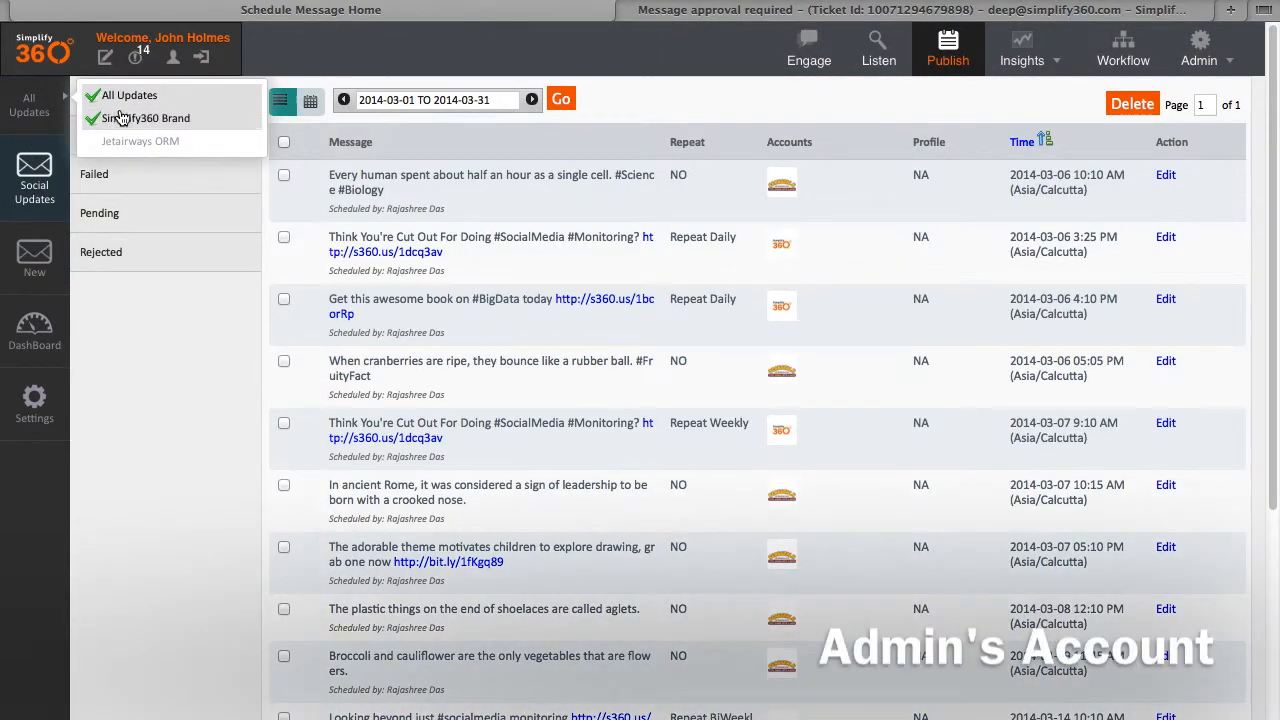
{"action": "left_click", "coordinate": [145, 119]}
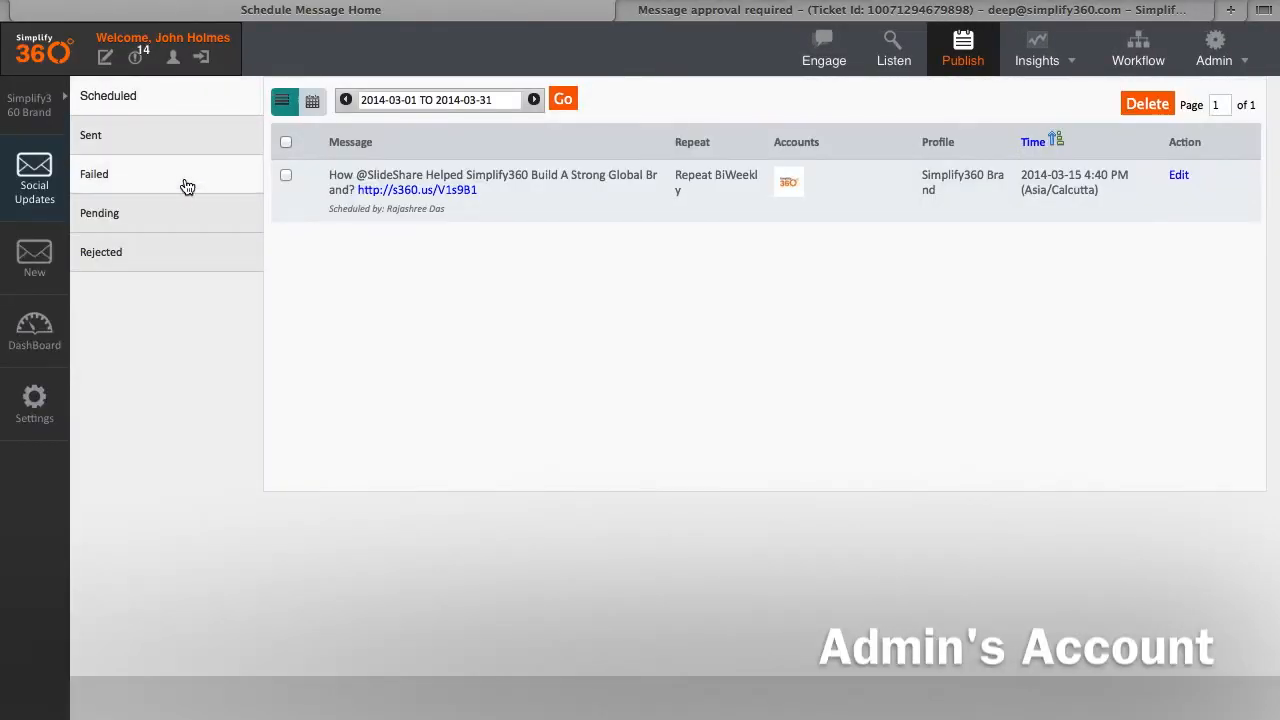
{"action": "left_click", "coordinate": [168, 213]}
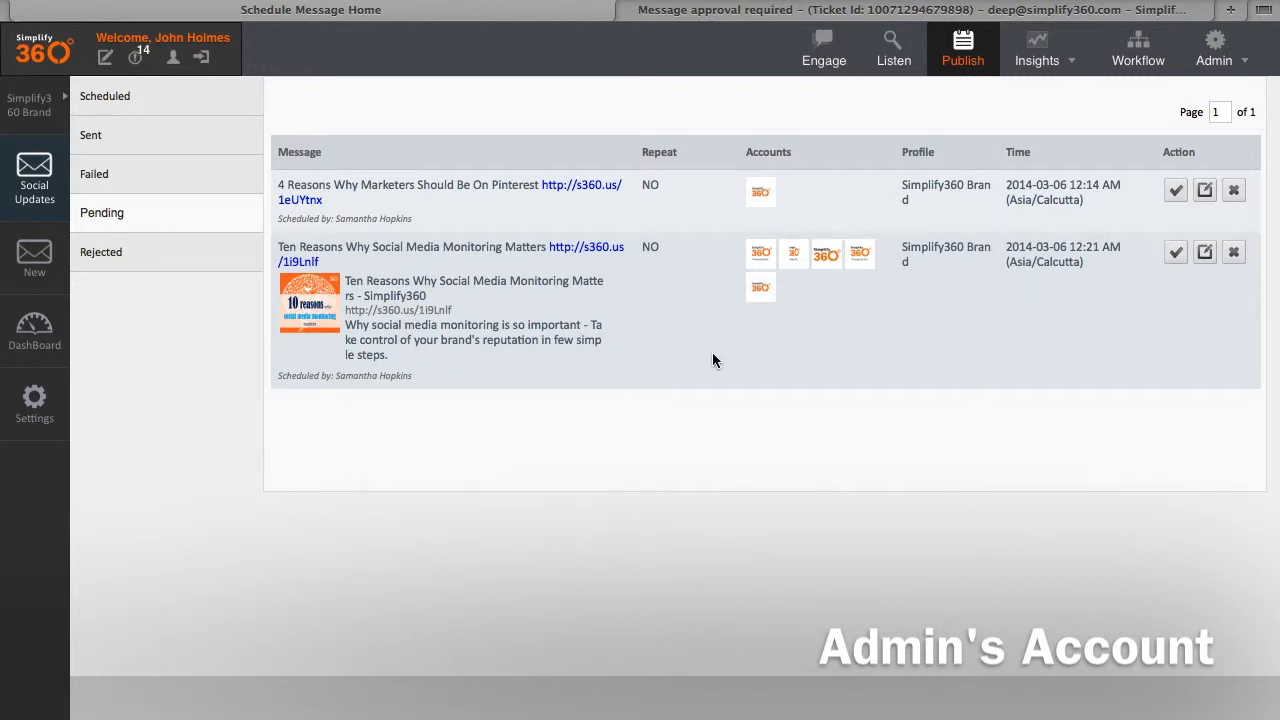
Step: Reject the pending 'Ten Reasons' and Pinterest marketers messages and dismiss the confirmation
{"action": "left_click", "coordinate": [1234, 254]}
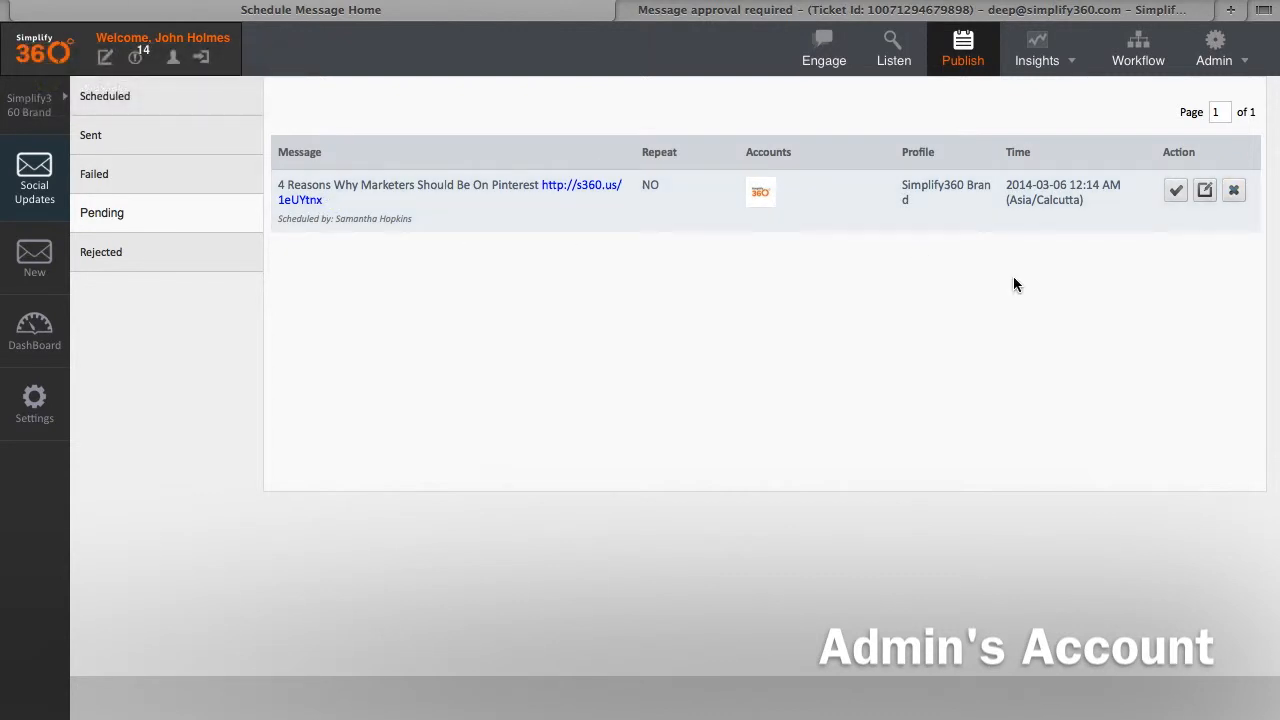
{"action": "left_click", "coordinate": [1233, 191]}
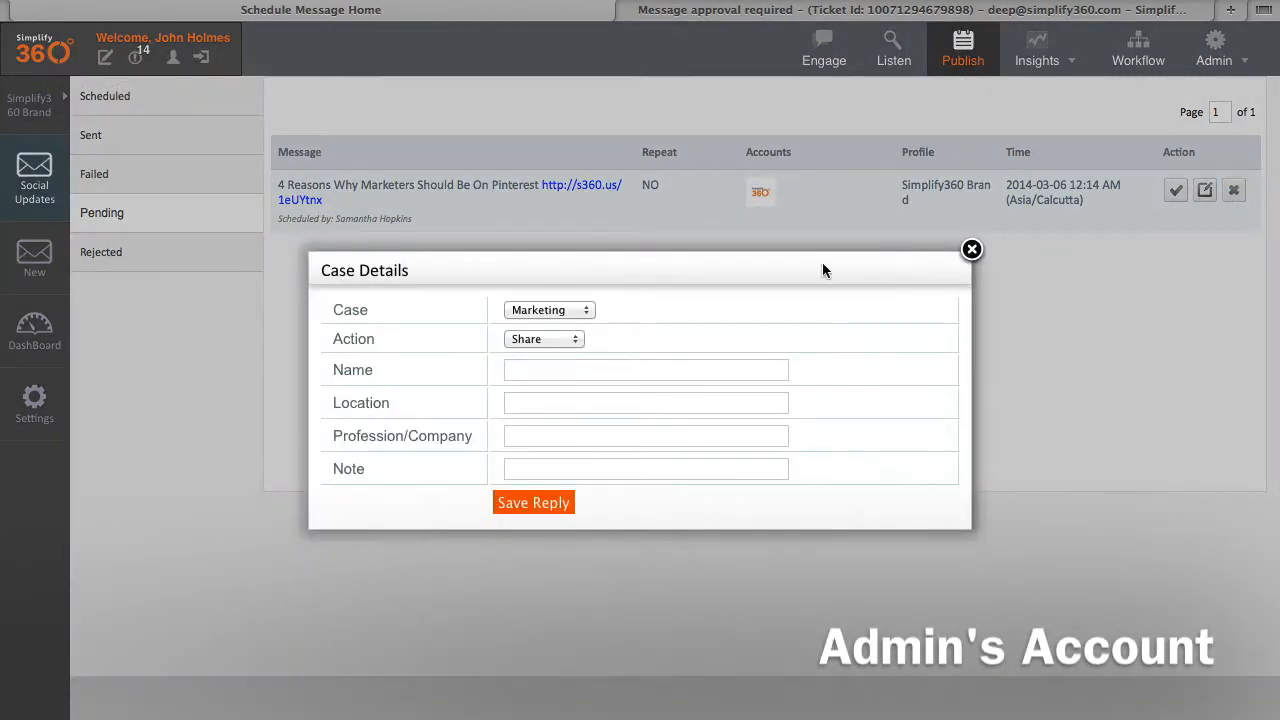
{"action": "left_click", "coordinate": [538, 500]}
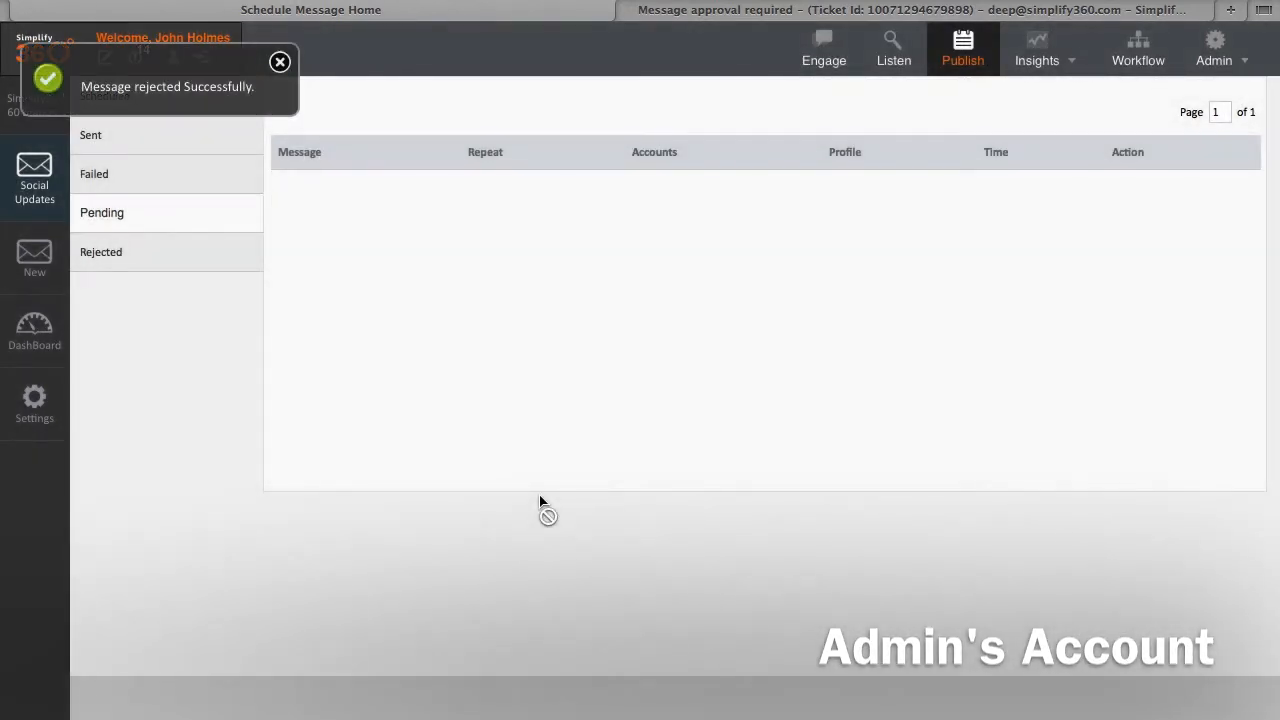
{"action": "left_click", "coordinate": [281, 67]}
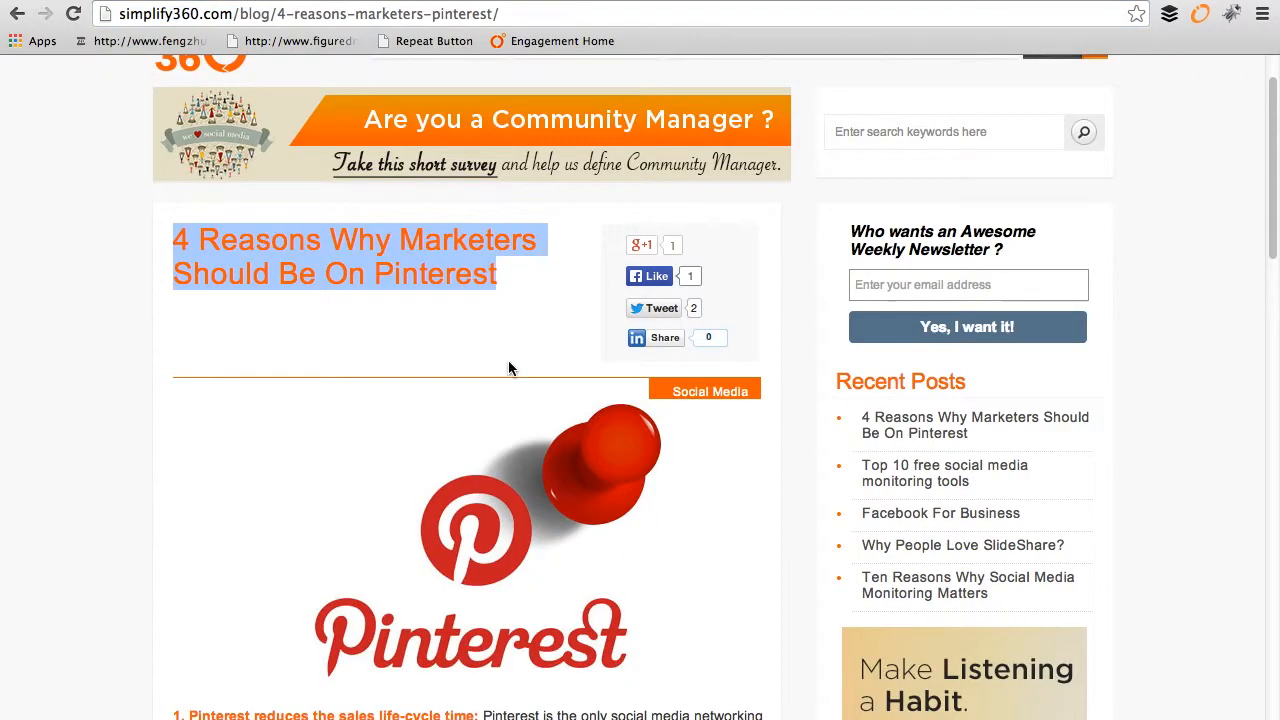
Step: Select the title '4 Reasons Why Marketers Should Be On Pinterest' and return to the scheduling tab
{"action": "left_click_drag", "start_coordinate": [523, 281], "coordinate": [177, 246]}
{"action": "key", "text": "super+c"}
{"action": "left_click", "coordinate": [145, 1]}
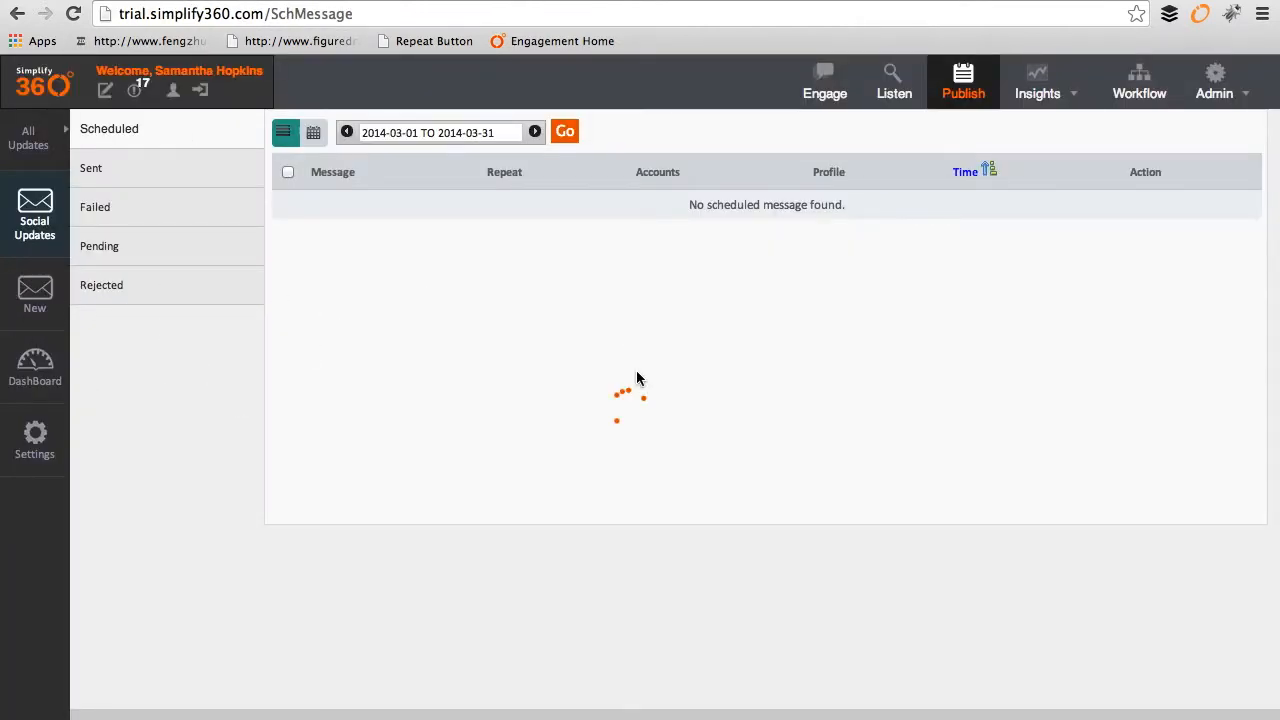
Step: Compose a new message with the Pinterest article title and its bexdeep-shortened link
{"action": "left_click", "coordinate": [40, 303]}
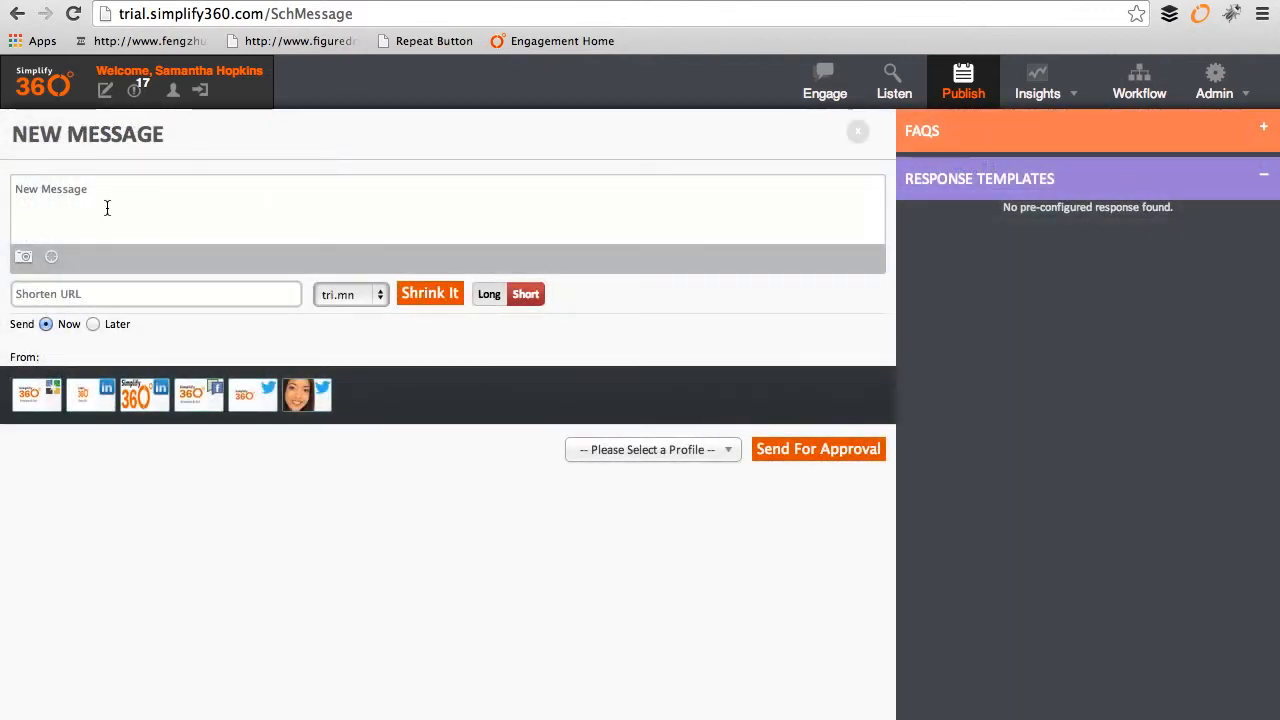
{"action": "key", "text": "super+v"}
{"action": "left_click", "coordinate": [300, 3]}
{"action": "left_click", "coordinate": [312, 14]}
{"action": "left_click", "coordinate": [205, 1]}
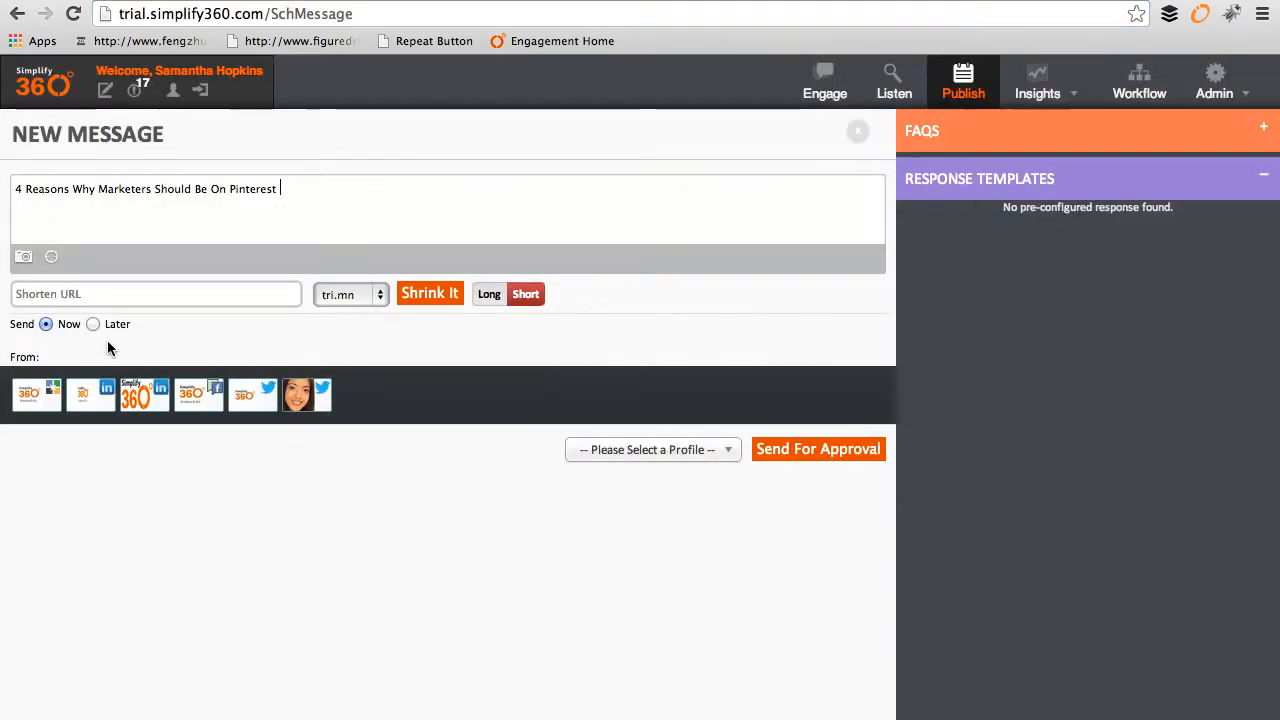
{"action": "left_click", "coordinate": [126, 294]}
{"action": "key", "text": "super+v"}
{"action": "left_click", "coordinate": [372, 296]}
{"action": "left_click", "coordinate": [369, 309]}
{"action": "left_click", "coordinate": [423, 305]}
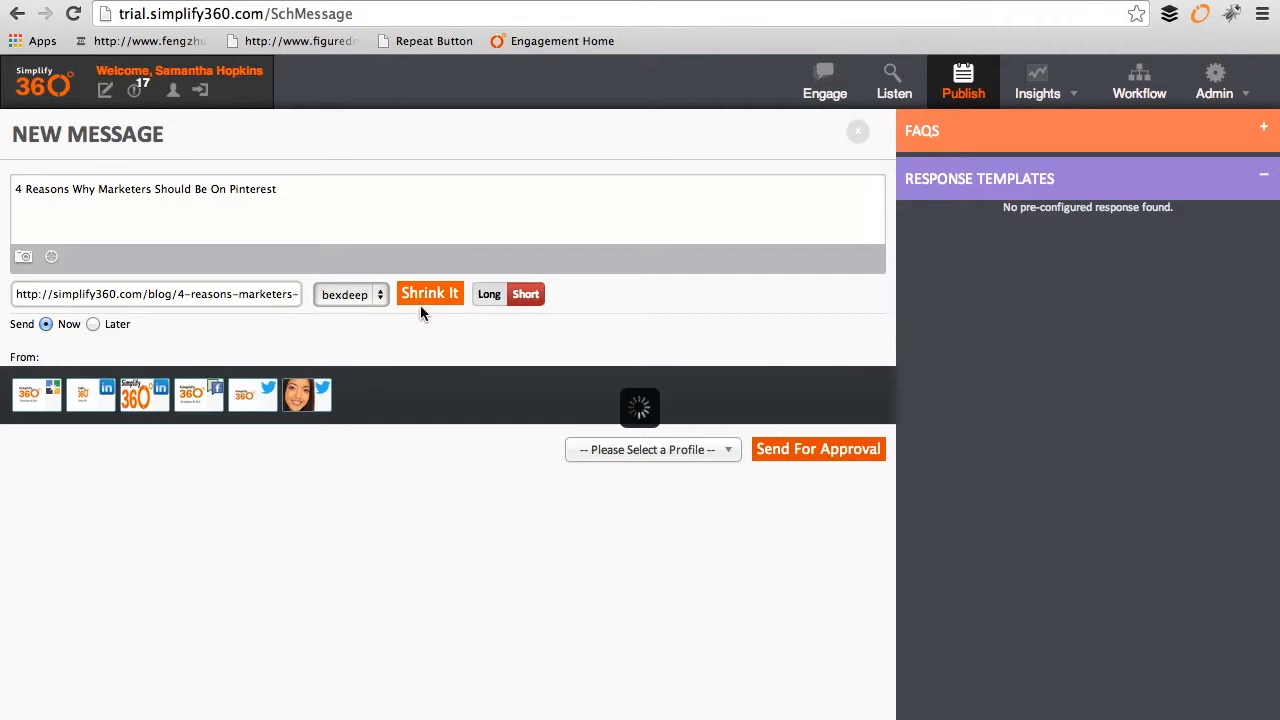
Step: Schedule the message for later, on 2014-03-08 at 6:20 PM
{"action": "left_click", "coordinate": [93, 324]}
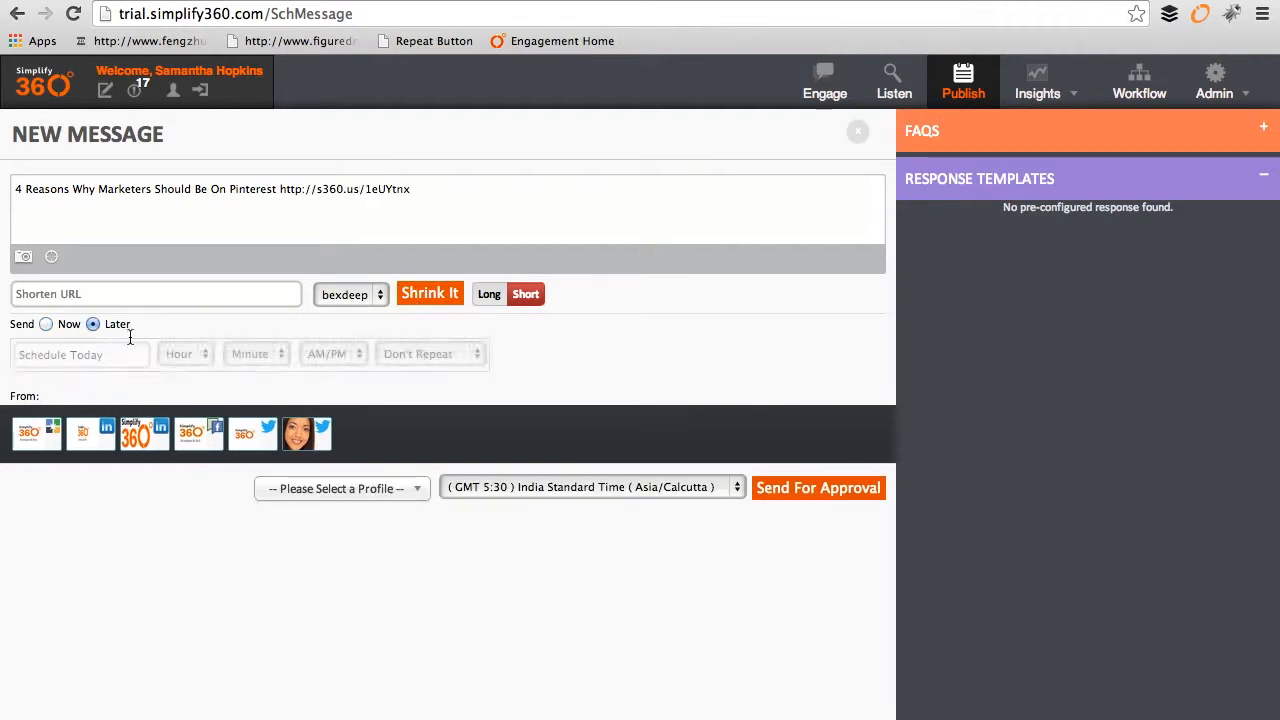
{"action": "left_click", "coordinate": [103, 355]}
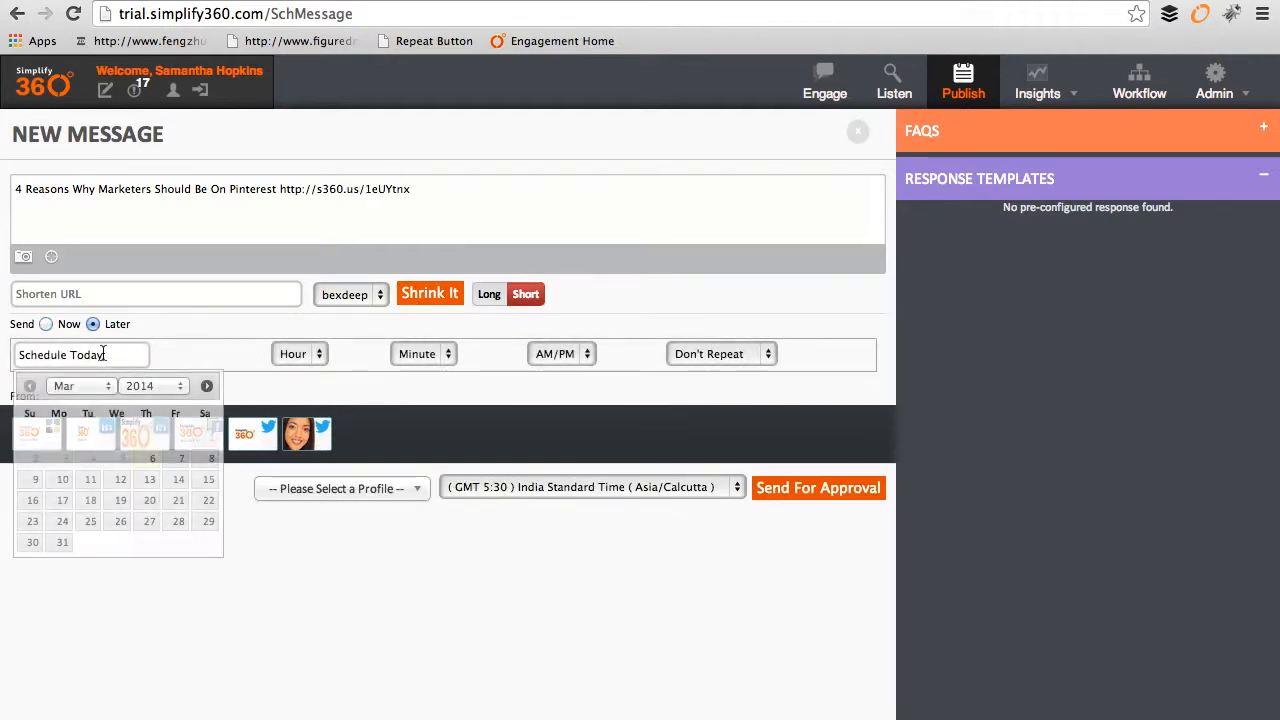
{"action": "left_click", "coordinate": [204, 465]}
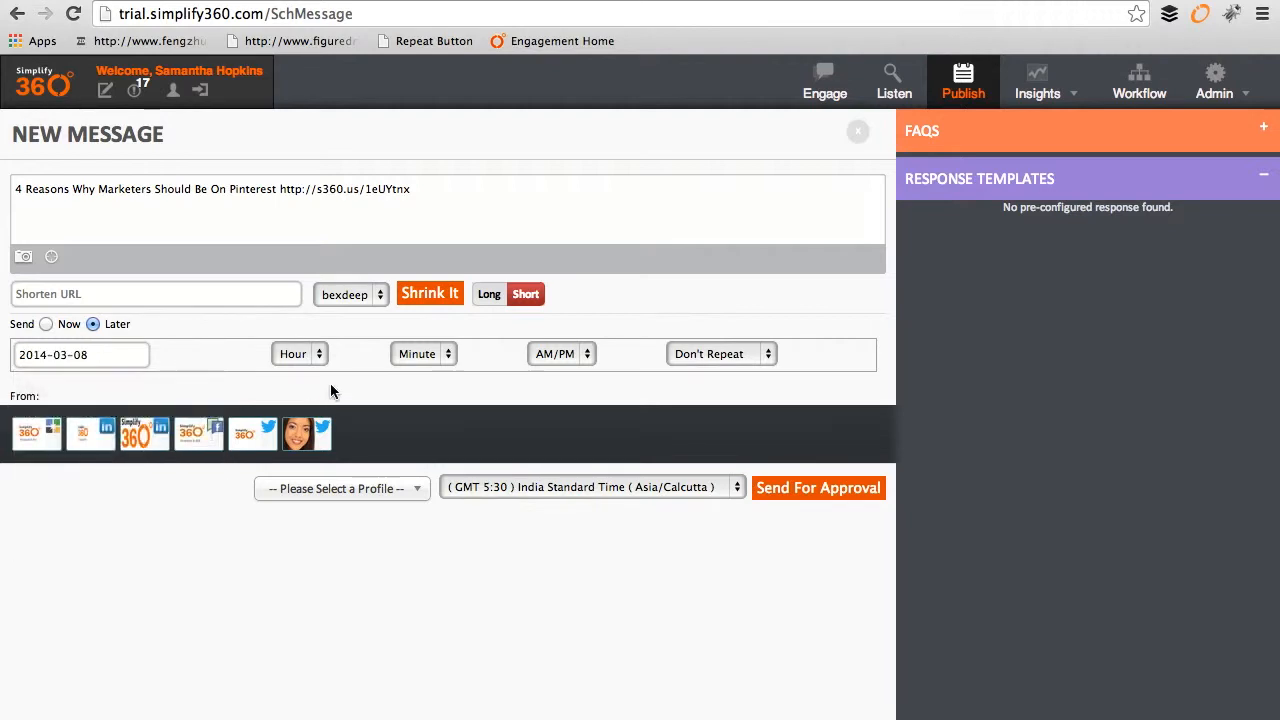
{"action": "left_click", "coordinate": [299, 354]}
{"action": "left_click", "coordinate": [297, 448]}
{"action": "left_click", "coordinate": [429, 352]}
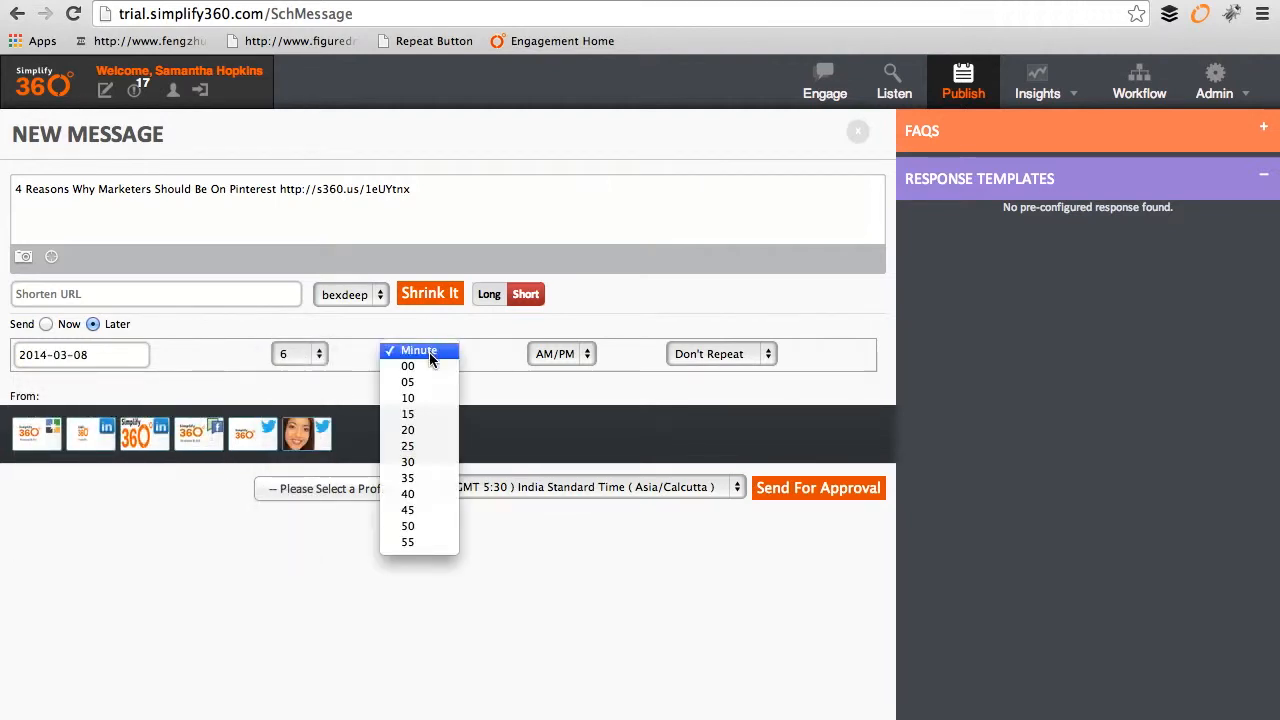
{"action": "left_click", "coordinate": [429, 432]}
{"action": "left_click", "coordinate": [567, 355]}
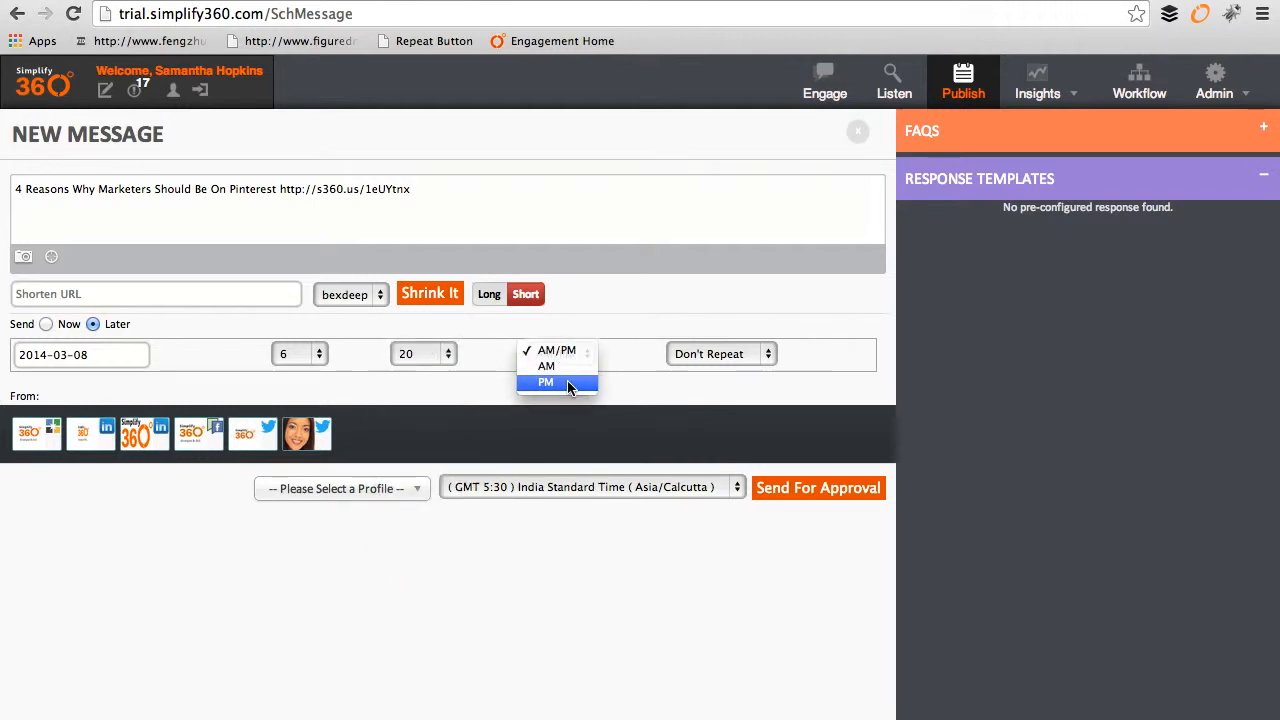
{"action": "left_click", "coordinate": [567, 384]}
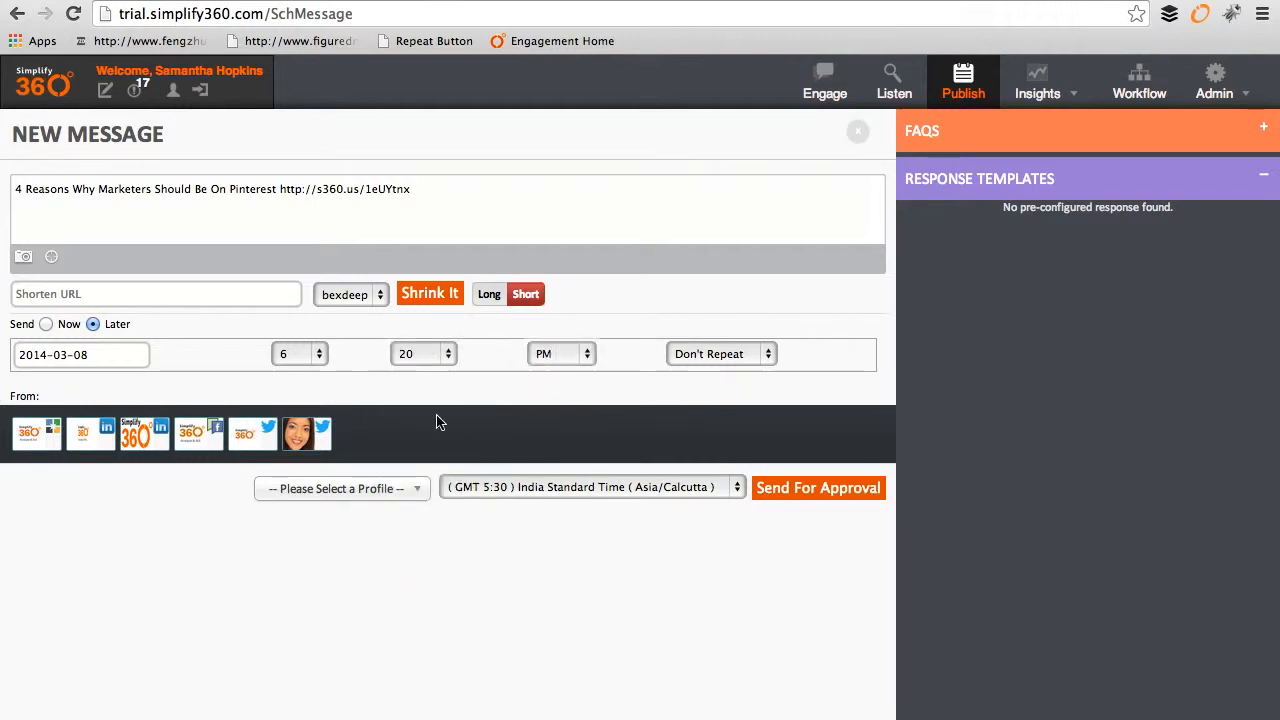
Step: Post from Twitter under Simplify360 Brand in India Standard Time, and send for approval
{"action": "left_click", "coordinate": [255, 440]}
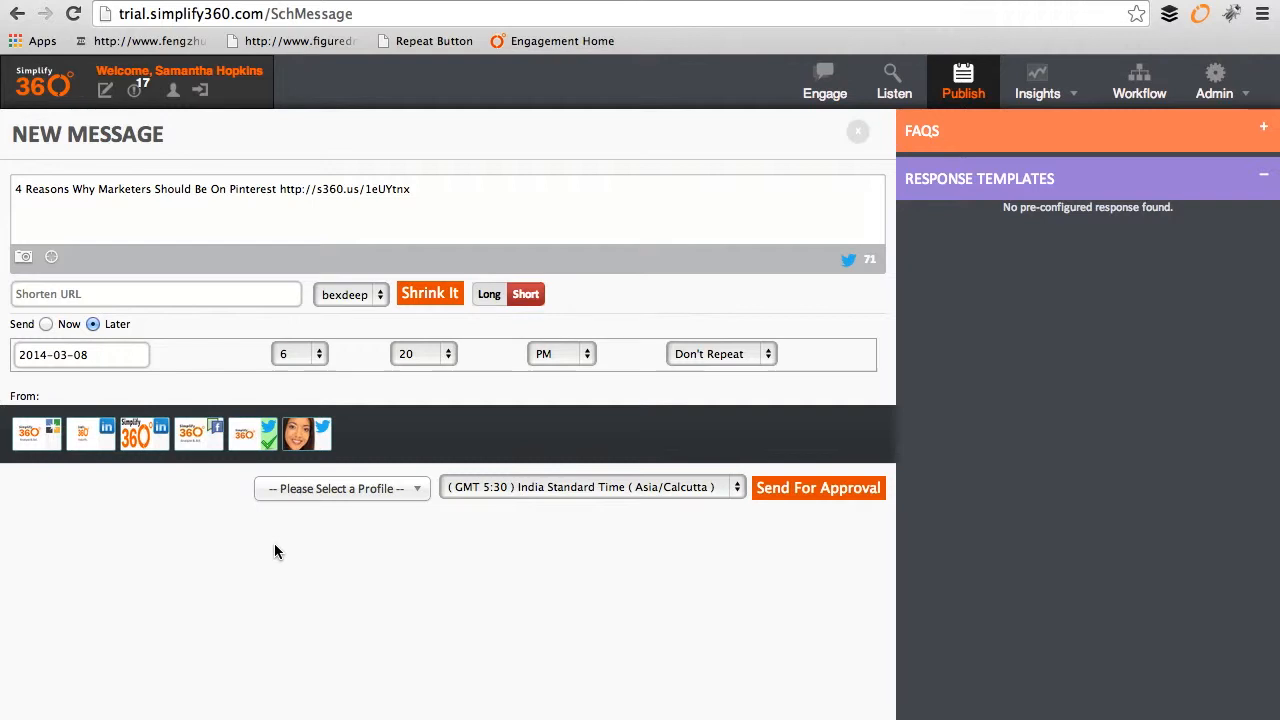
{"action": "left_click", "coordinate": [420, 498]}
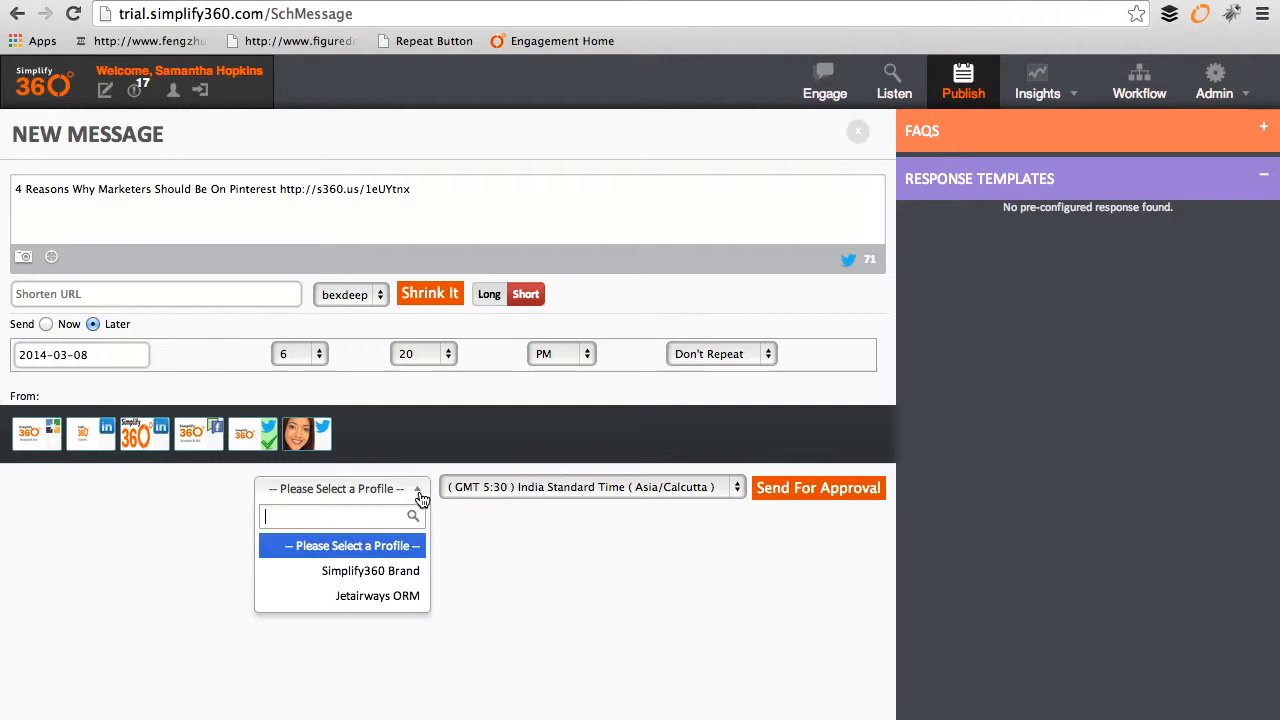
{"action": "left_click", "coordinate": [393, 571]}
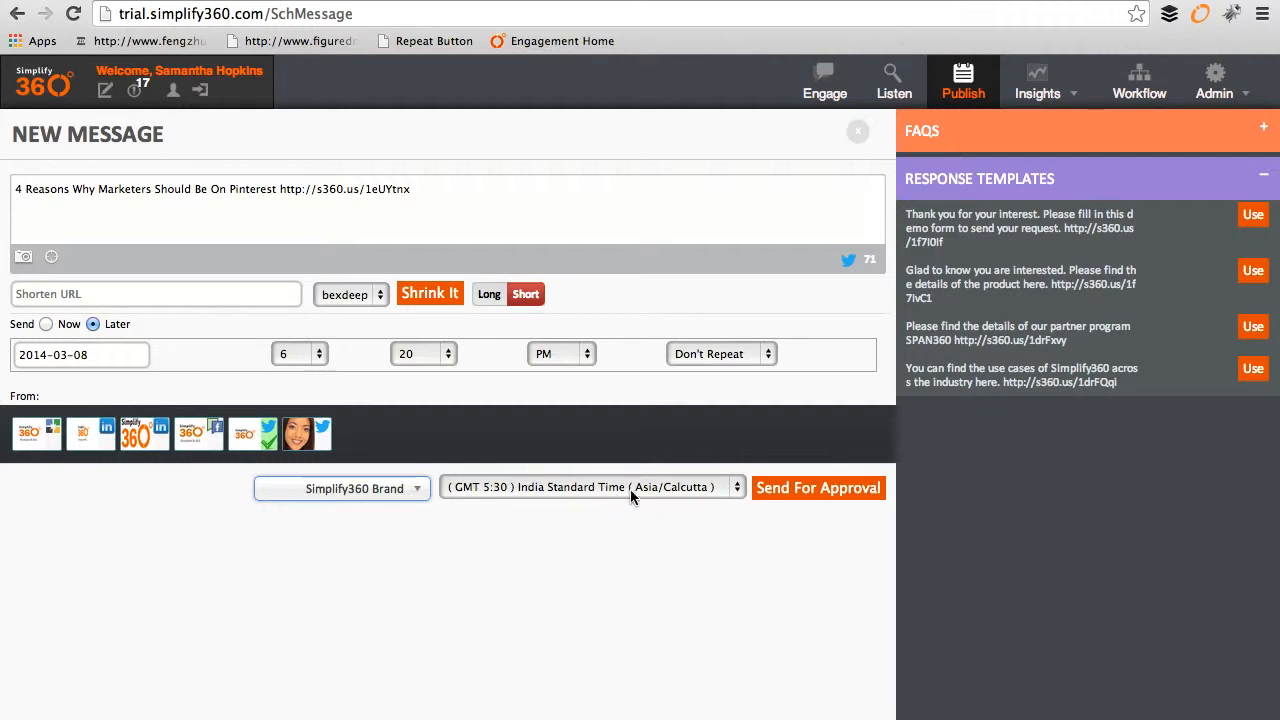
{"action": "left_click", "coordinate": [727, 488]}
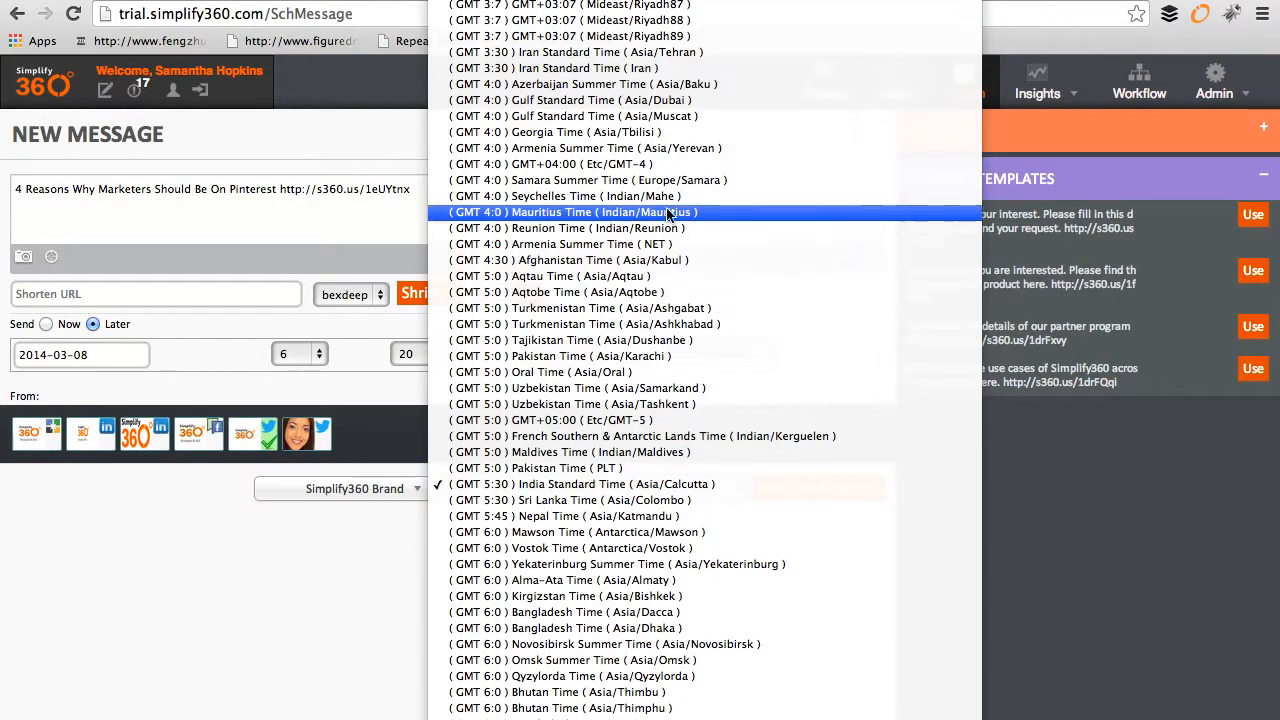
{"action": "scroll", "coordinate": [650, 205], "scroll_direction": "up", "scroll_amount": 15}
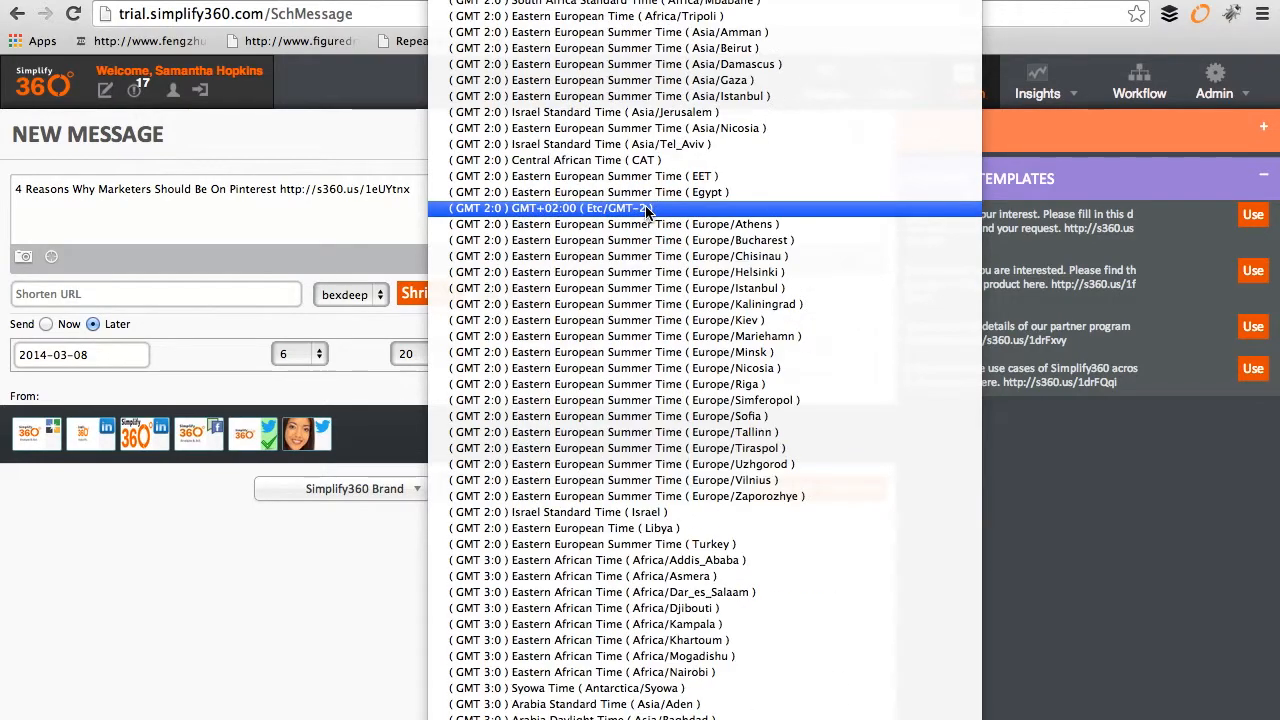
{"action": "scroll", "coordinate": [648, 212], "scroll_direction": "up", "scroll_amount": 10}
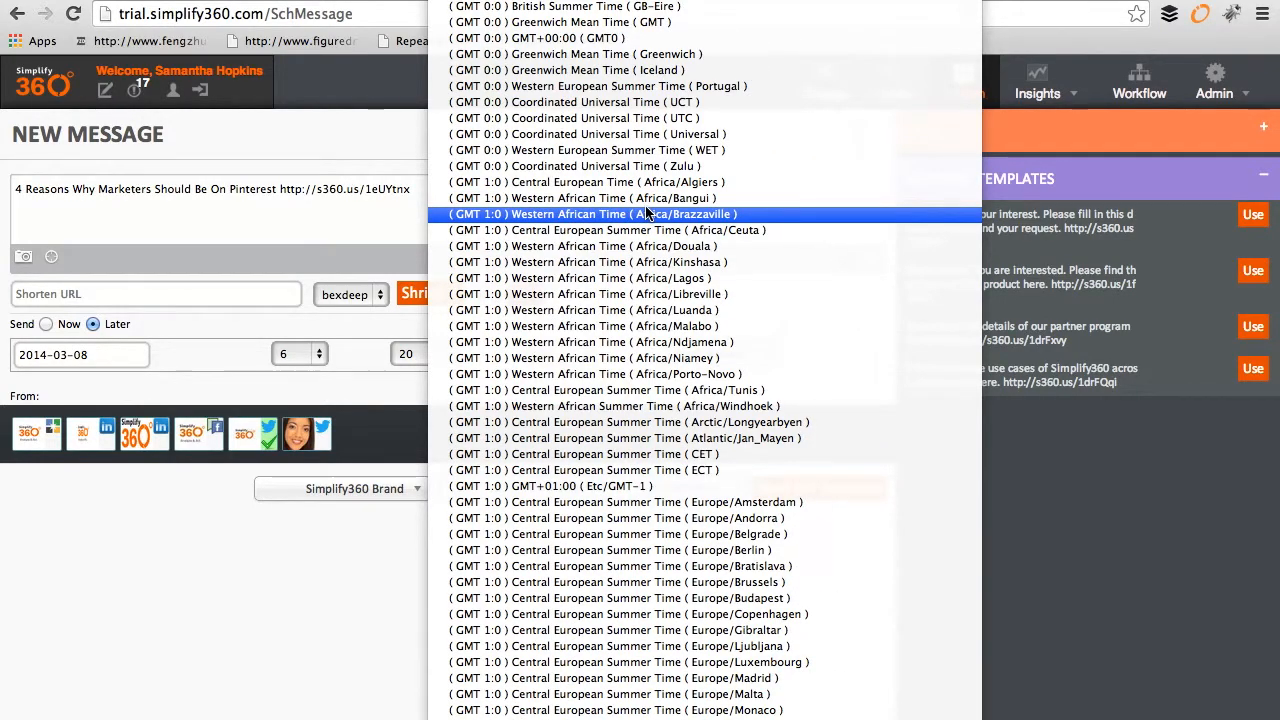
{"action": "scroll", "coordinate": [647, 213], "scroll_direction": "down", "scroll_amount": 10}
{"action": "left_click", "coordinate": [319, 613]}
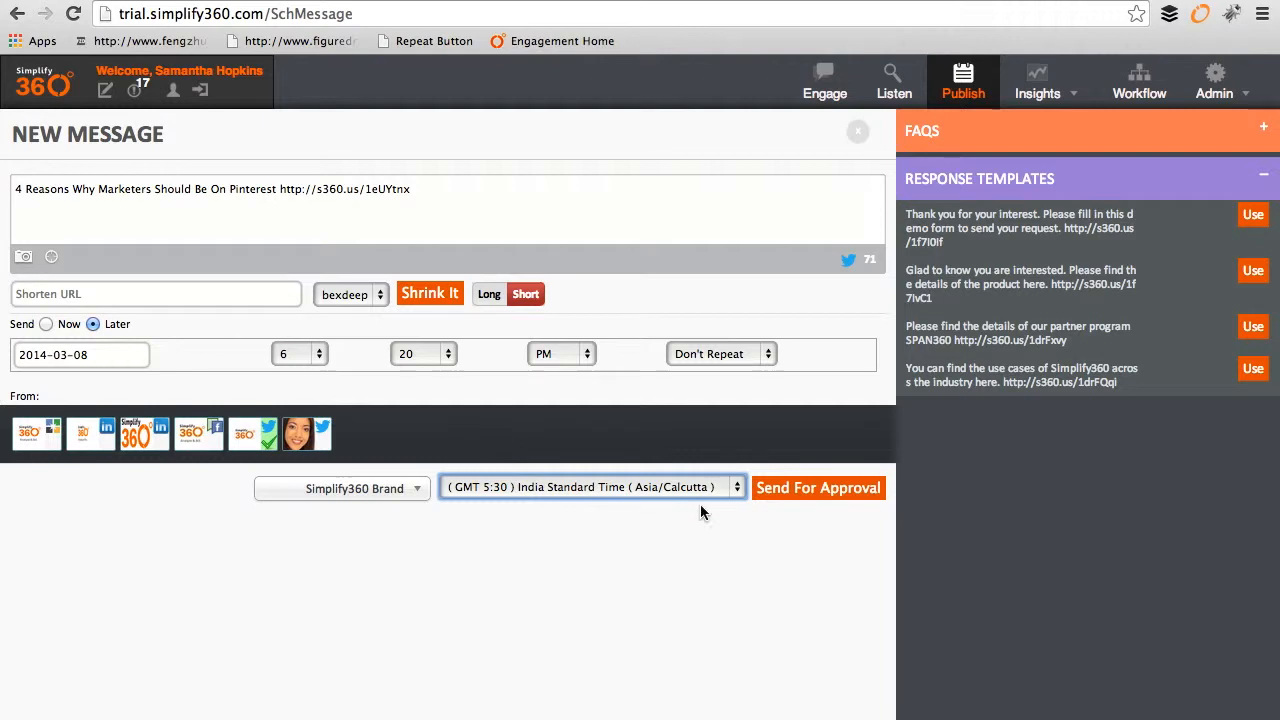
{"action": "left_click", "coordinate": [797, 488]}
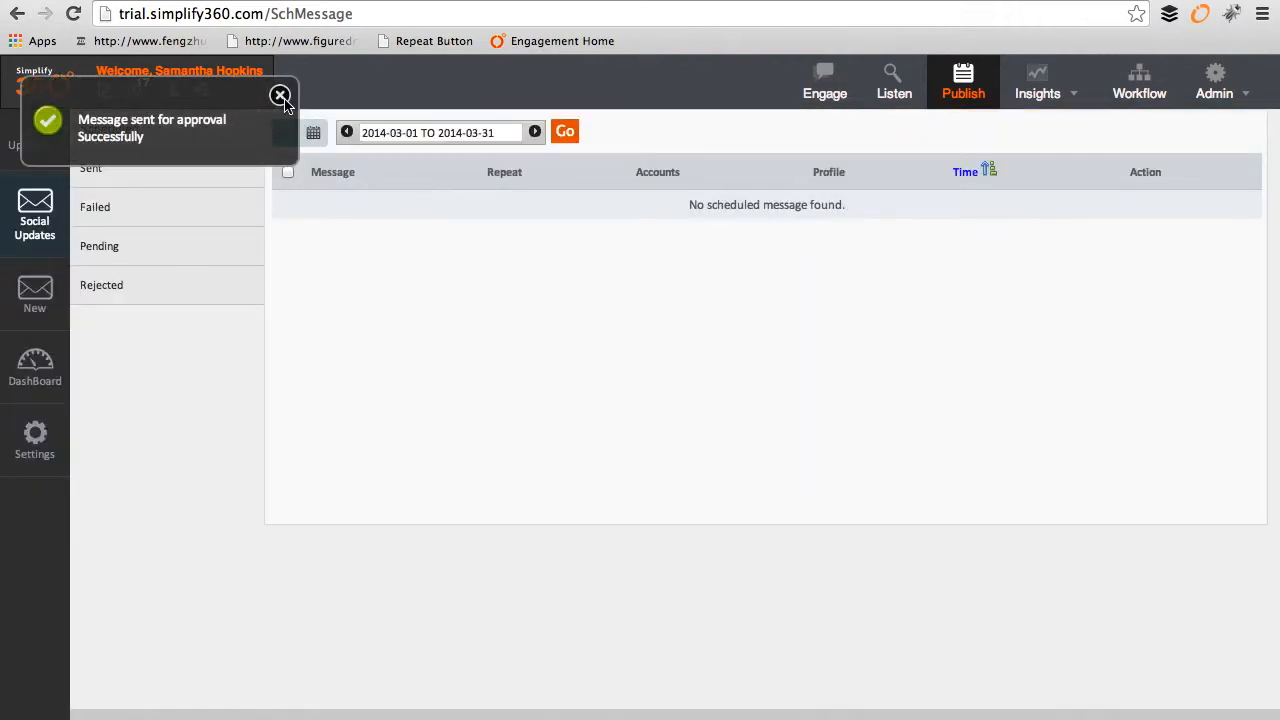
Step: Dismiss the confirmation and refresh the scheduled messages, briefly viewing them as a calendar
{"action": "left_click", "coordinate": [280, 96]}
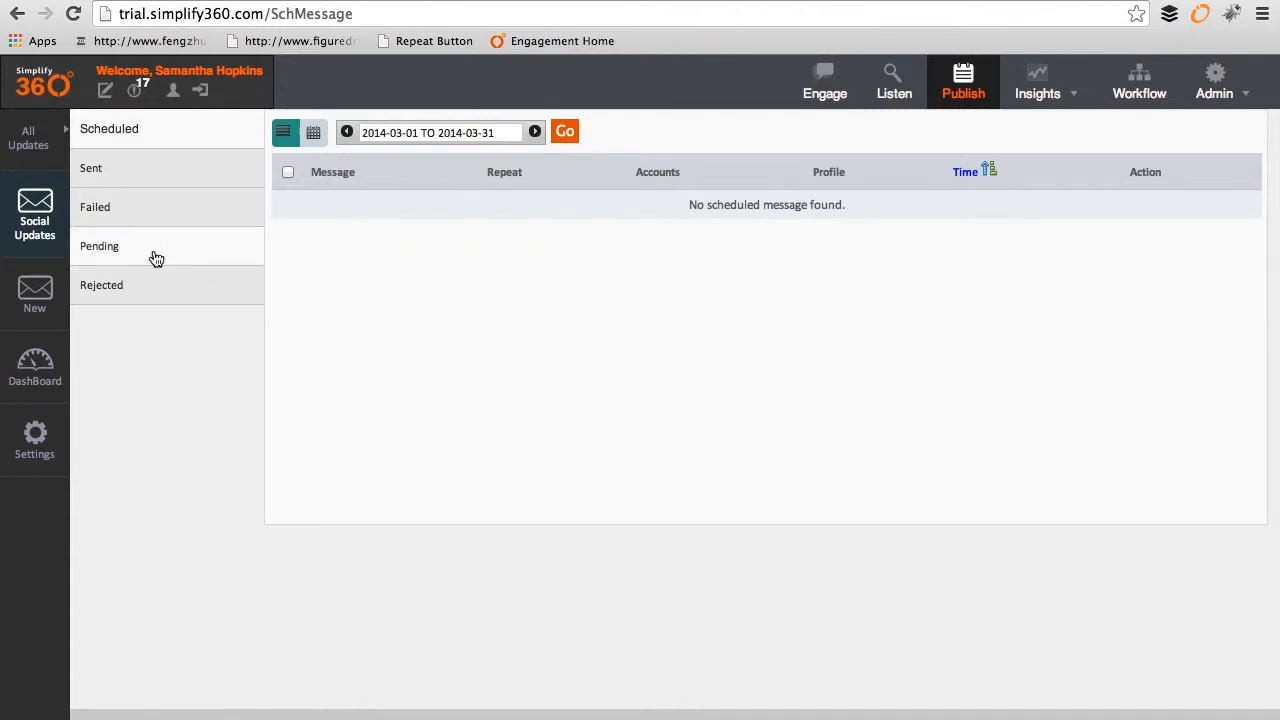
{"action": "left_click", "coordinate": [158, 143]}
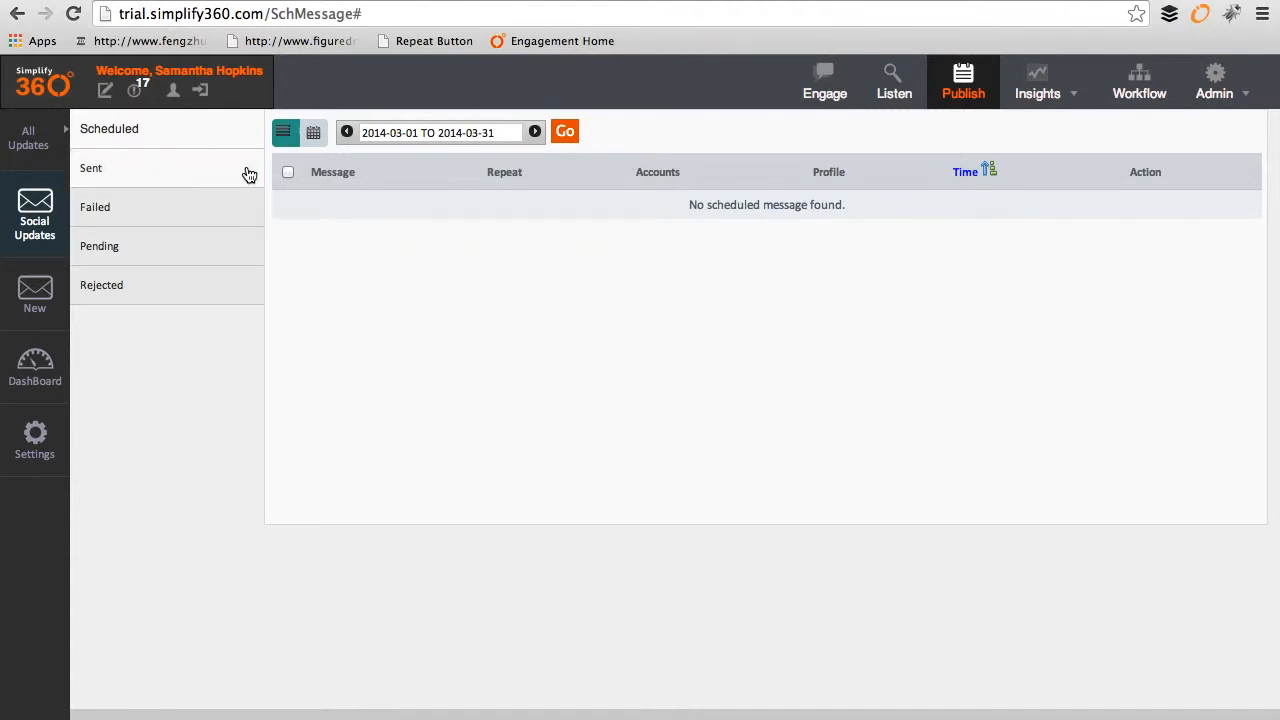
{"action": "left_click", "coordinate": [311, 136]}
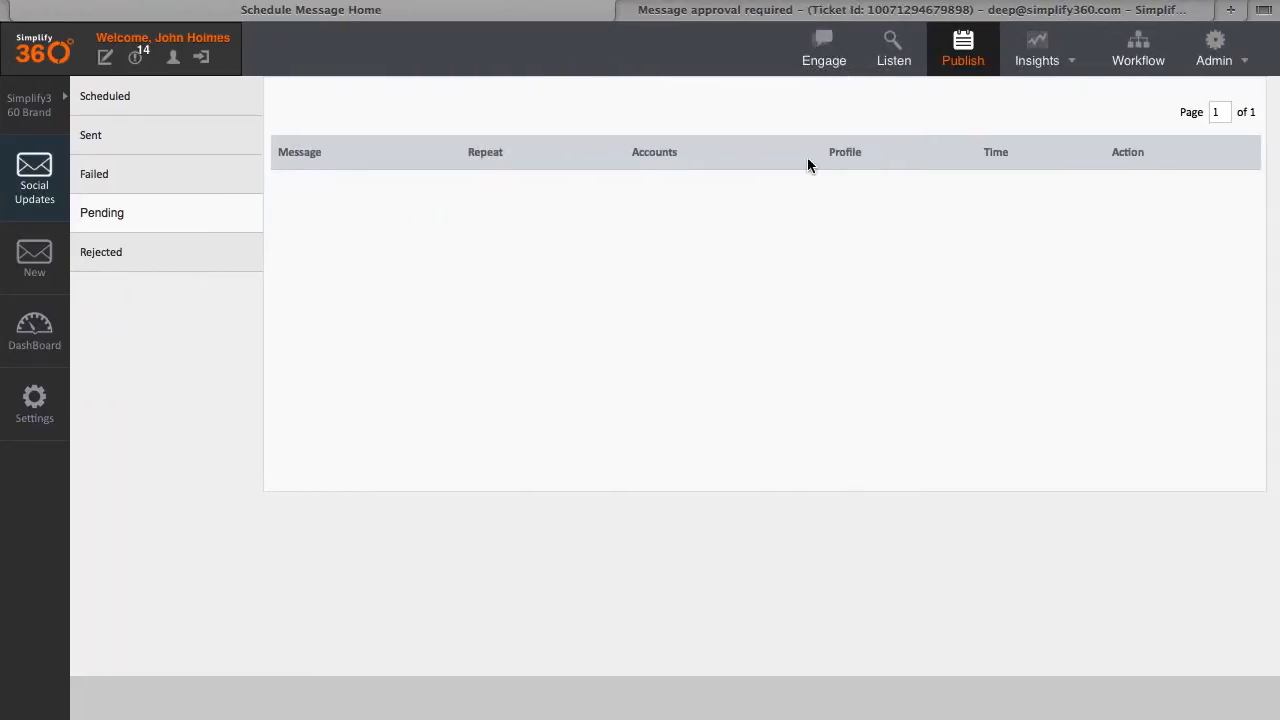
{"action": "left_click", "coordinate": [954, 75]}
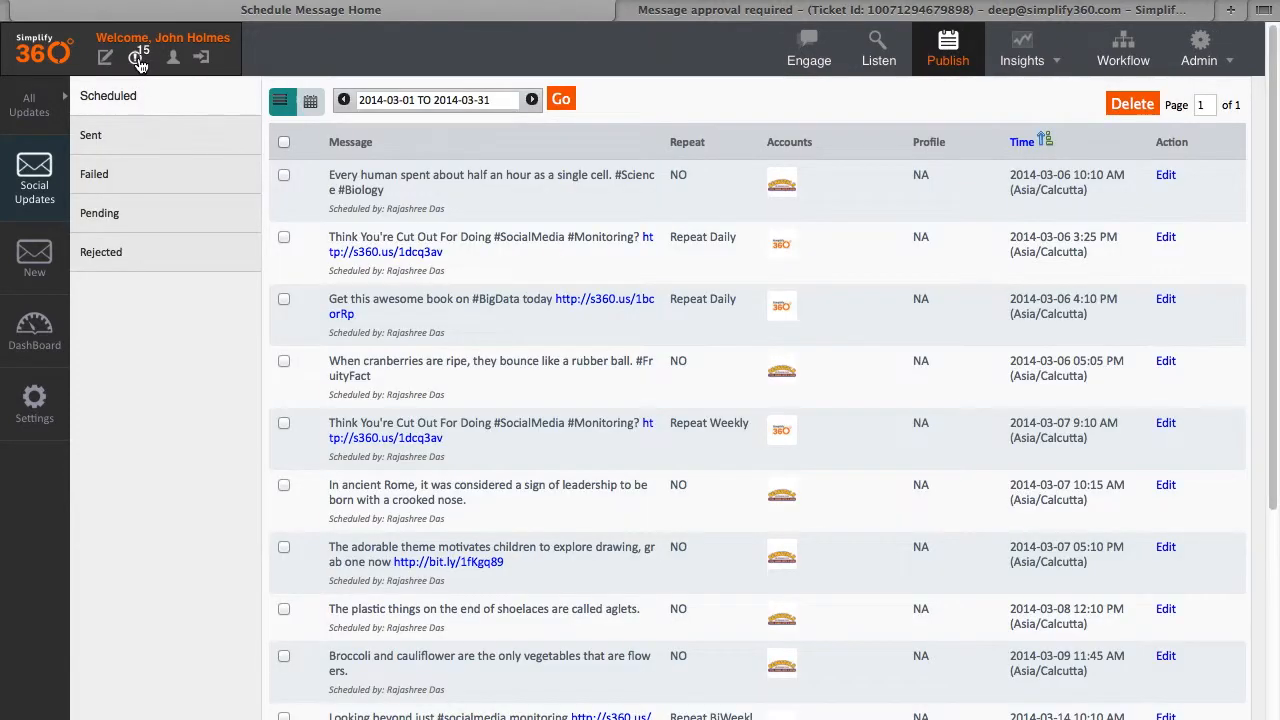
Step: Check the approval notifications, then filter updates to the Simplify360 Brand profile
{"action": "left_click", "coordinate": [137, 58]}
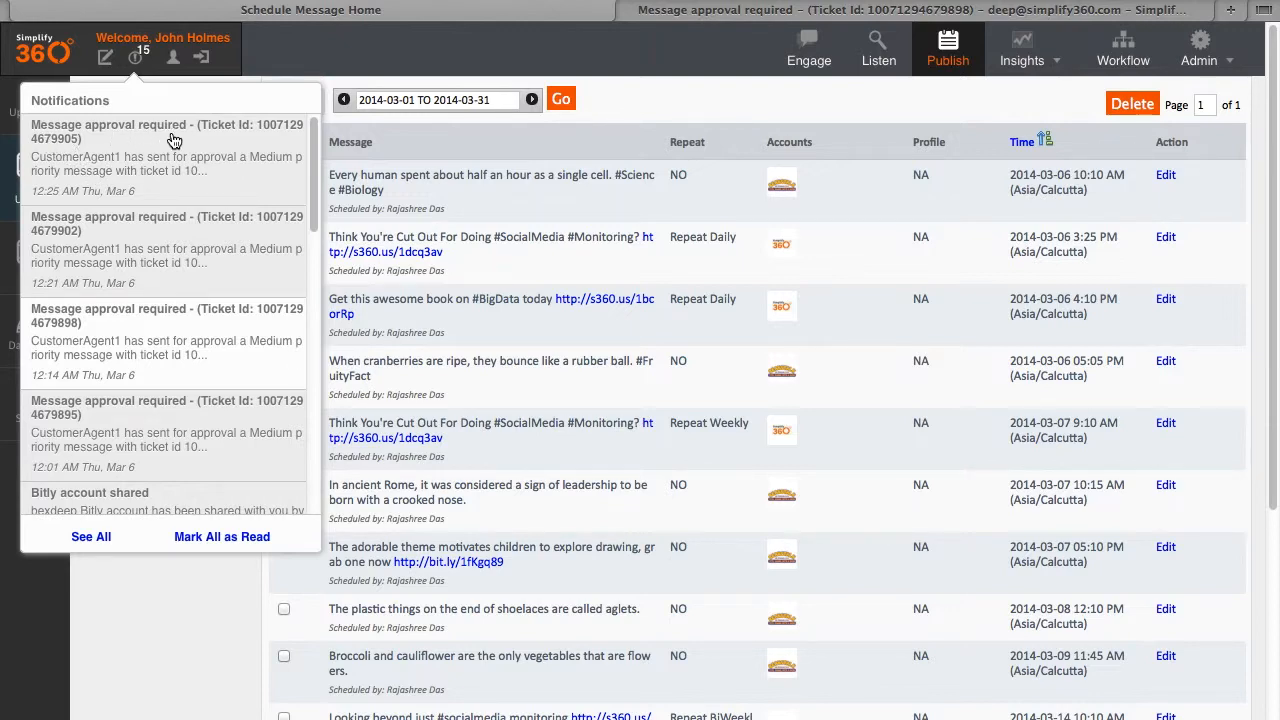
{"action": "left_click", "coordinate": [198, 636]}
{"action": "mouse_move", "coordinate": [49, 114]}
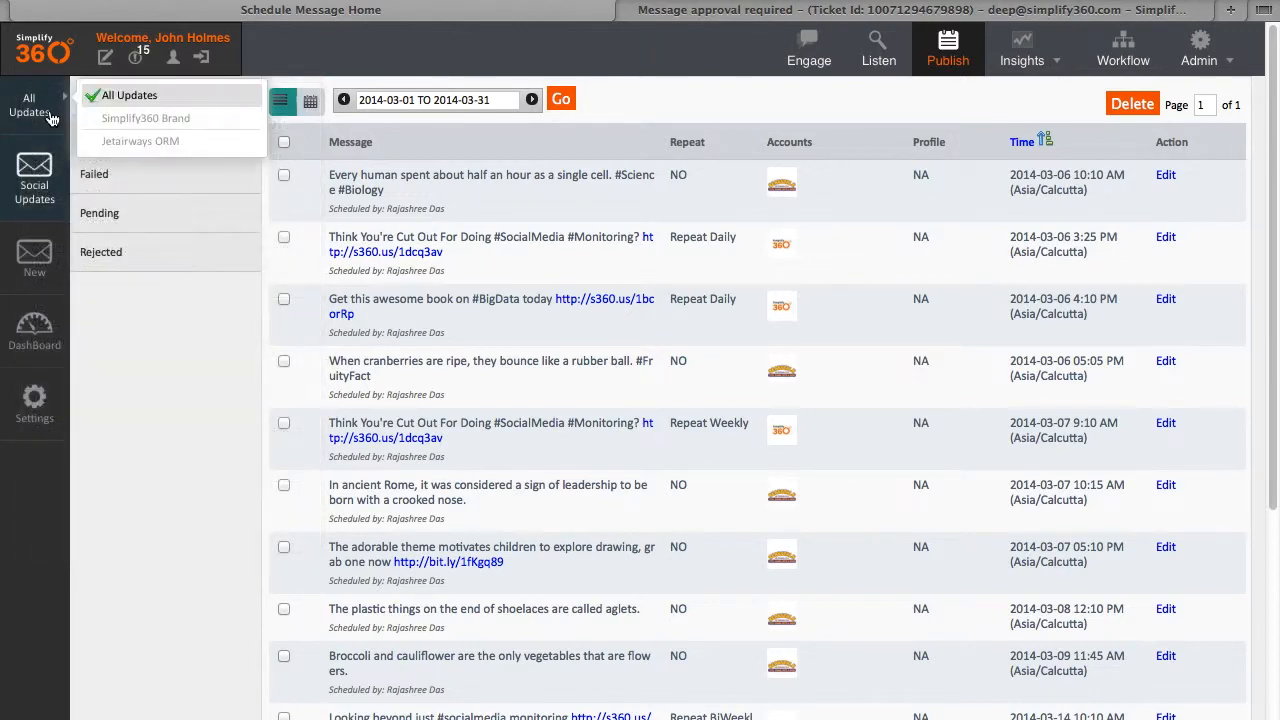
{"action": "left_click", "coordinate": [137, 125]}
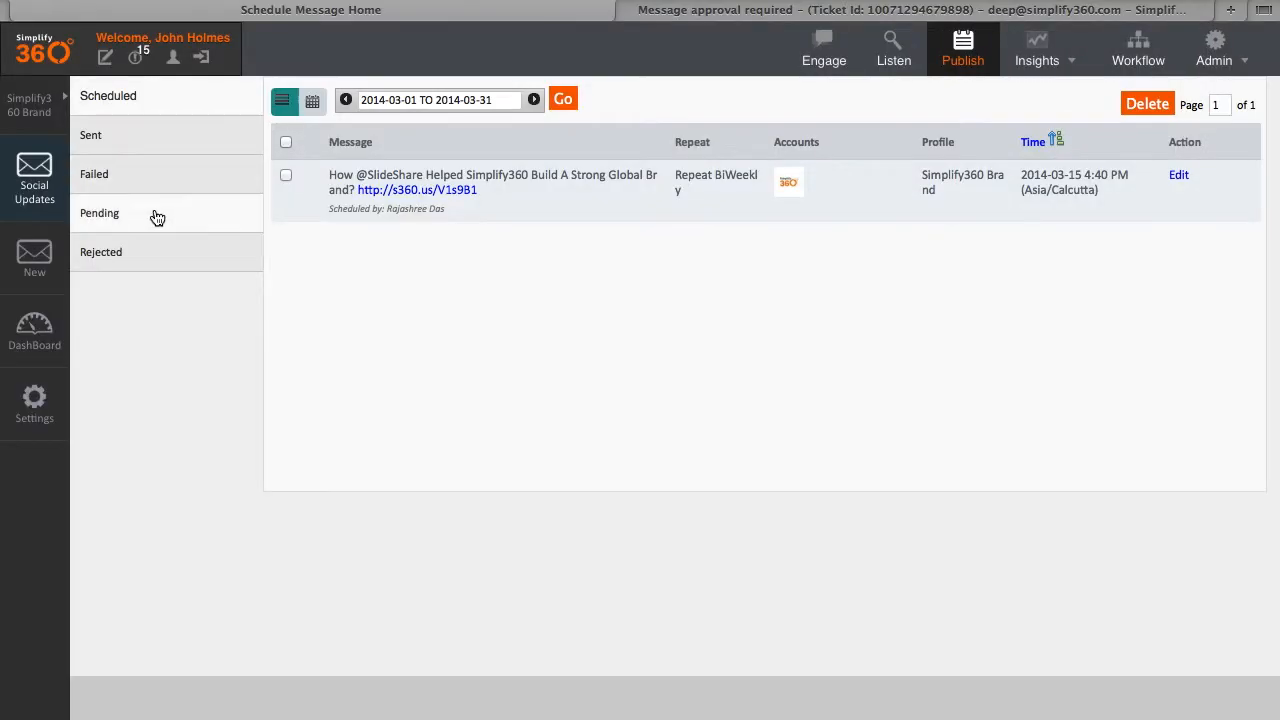
Step: Approve the pending Pinterest message as a Promotion case, action Share, name Simplify360
{"action": "left_click", "coordinate": [131, 224]}
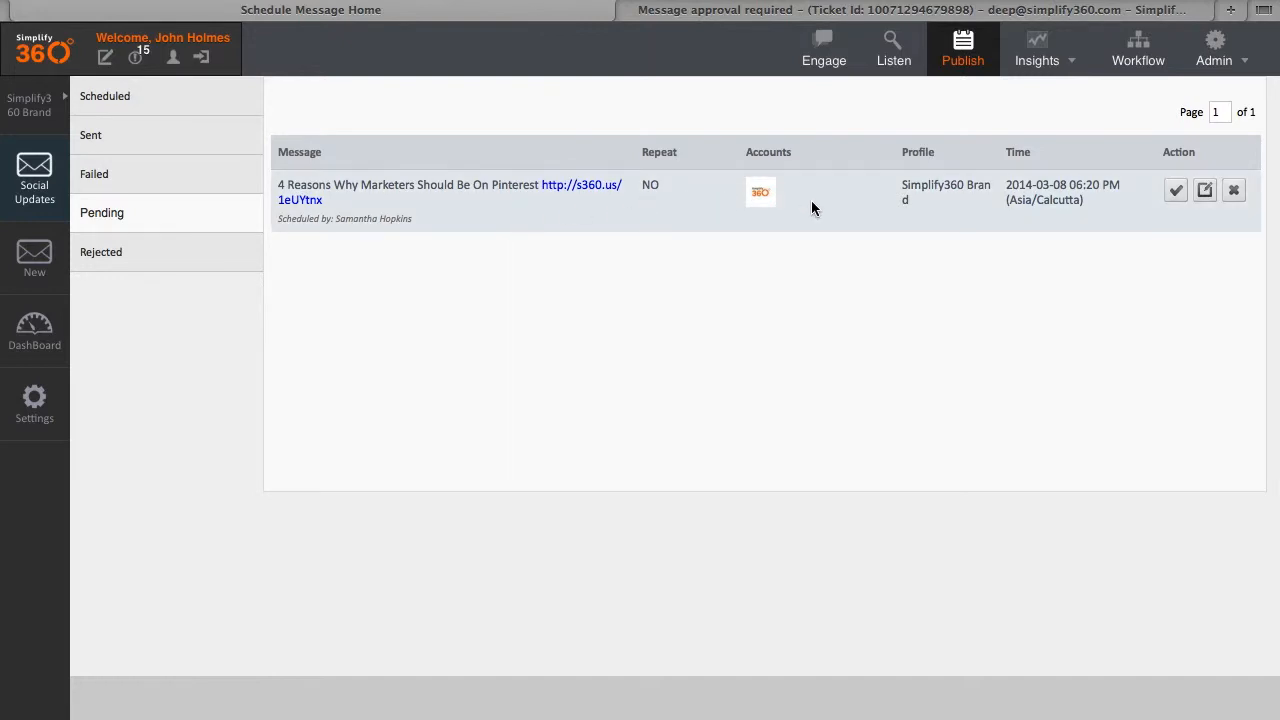
{"action": "left_click", "coordinate": [1176, 193]}
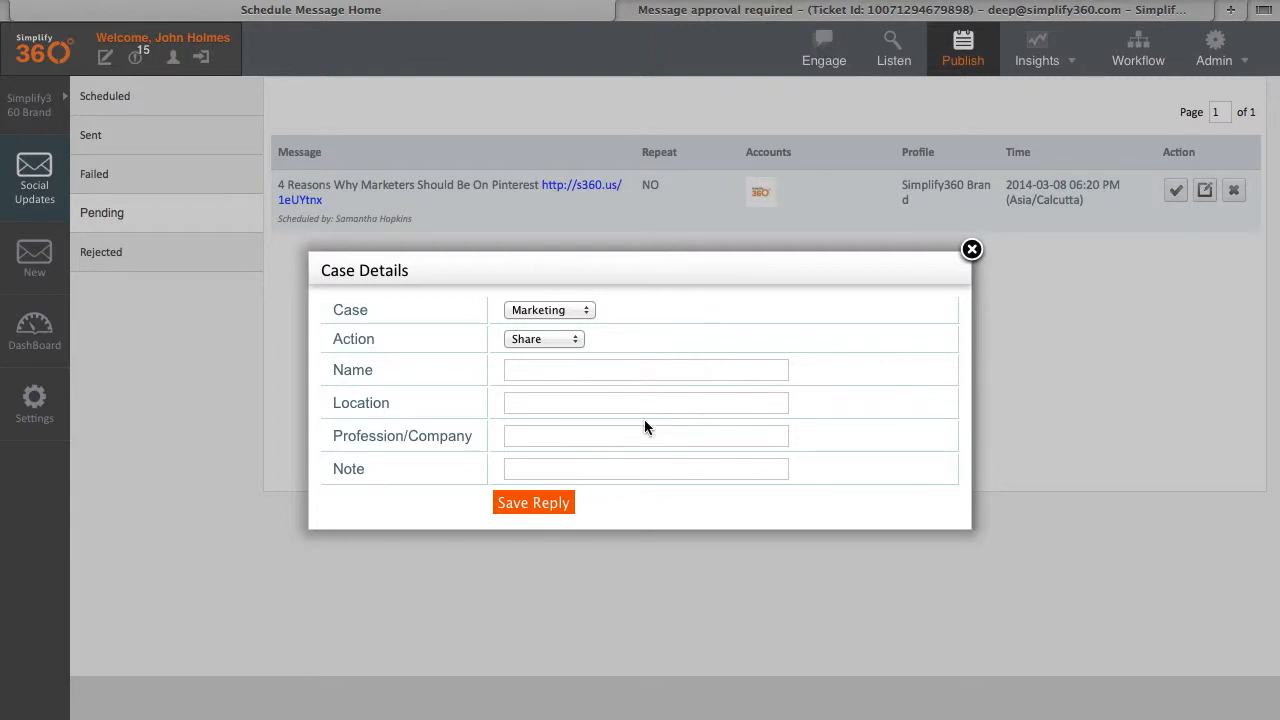
{"action": "left_click", "coordinate": [546, 312]}
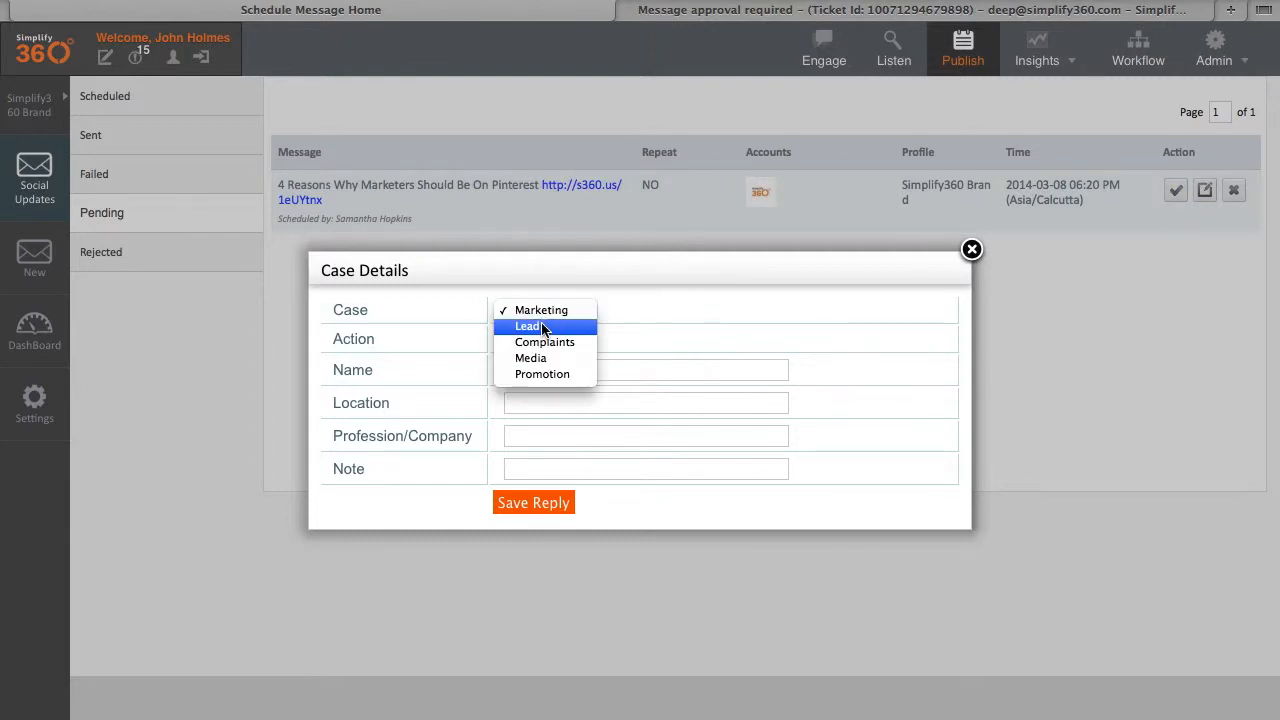
{"action": "left_click", "coordinate": [545, 374]}
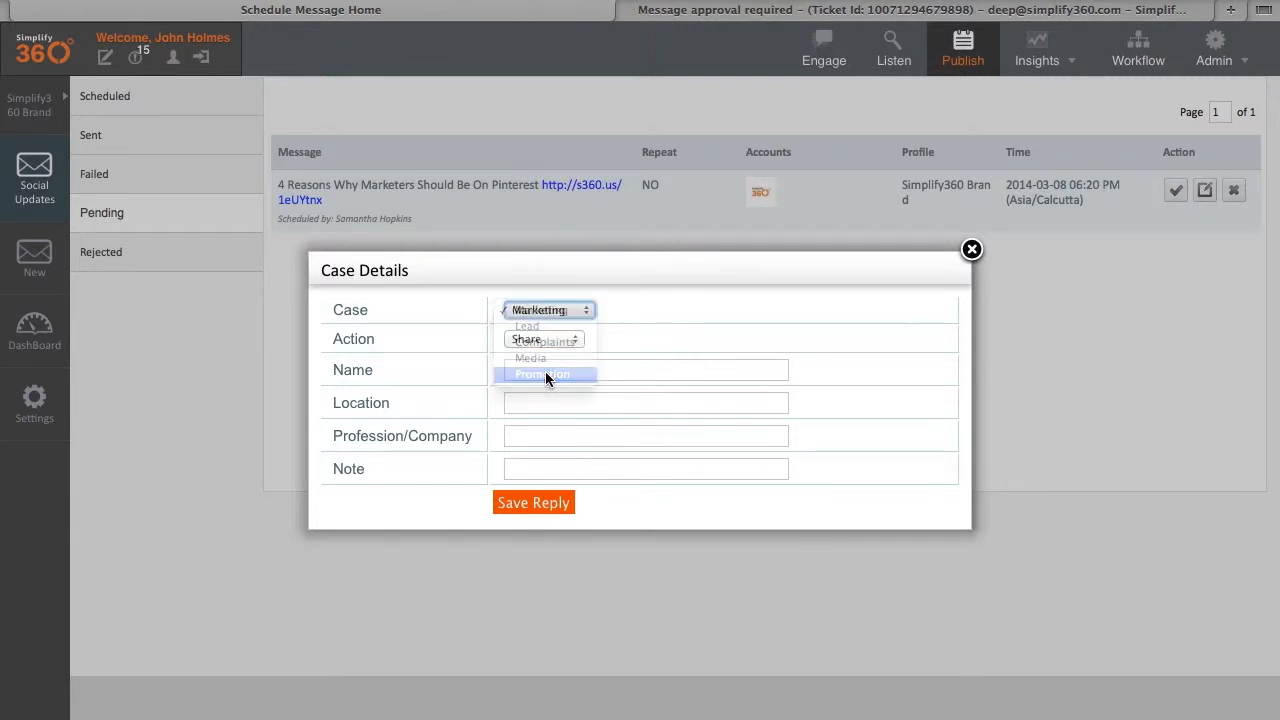
{"action": "left_click", "coordinate": [561, 340]}
{"action": "left_click", "coordinate": [550, 338]}
{"action": "left_click", "coordinate": [603, 370]}
{"action": "type", "text": "Simplify360"}
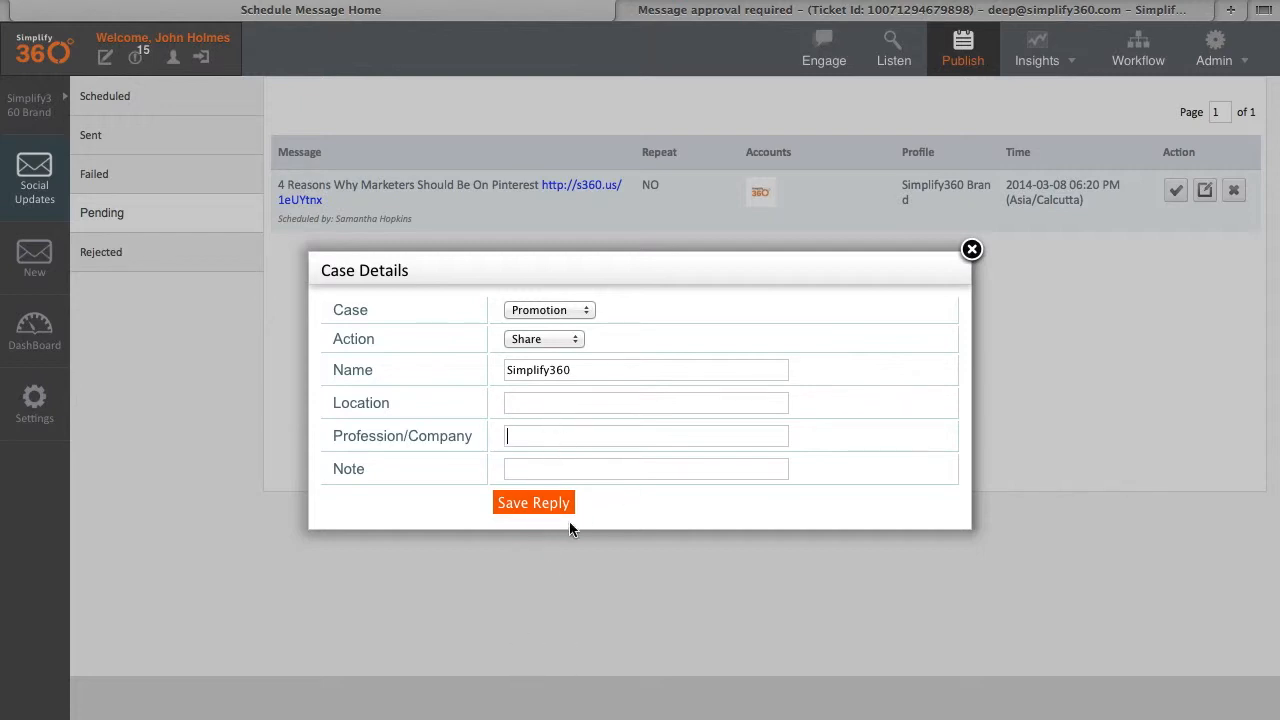
{"action": "left_click", "coordinate": [541, 511]}
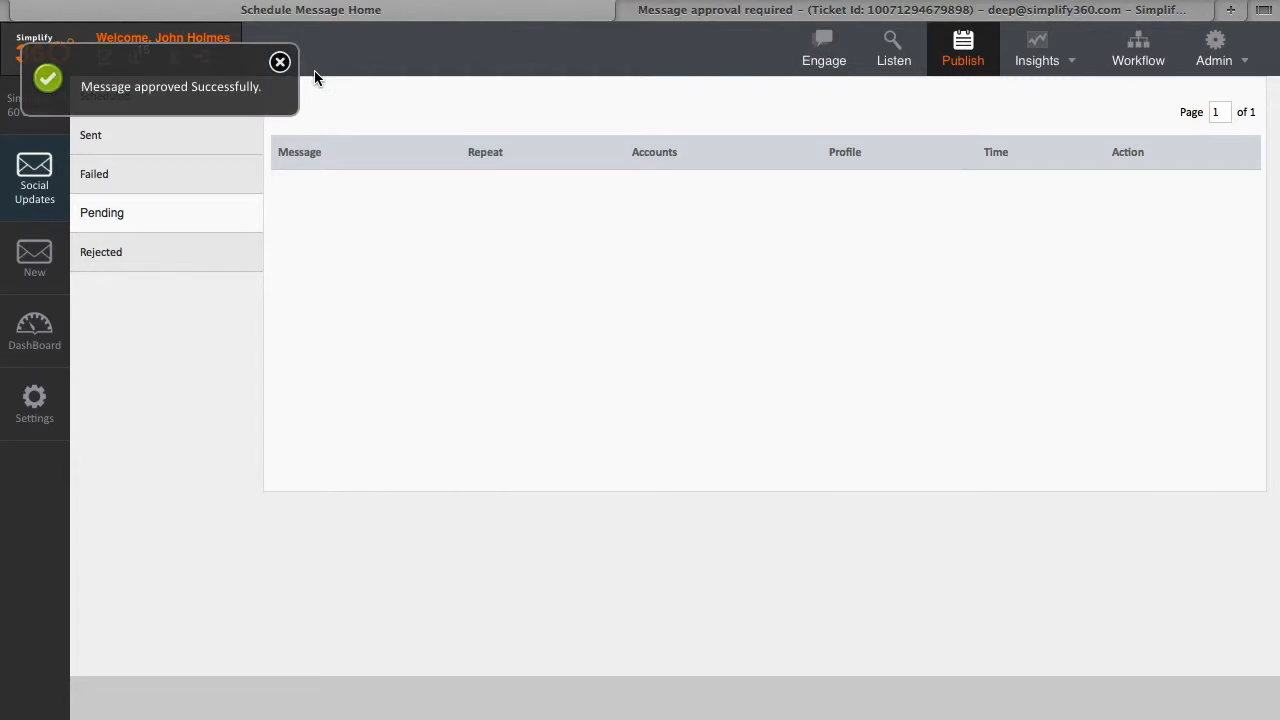
Step: Check the Scheduled list and calendar views for the approved Pinterest post on March 8
{"action": "left_click", "coordinate": [280, 63]}
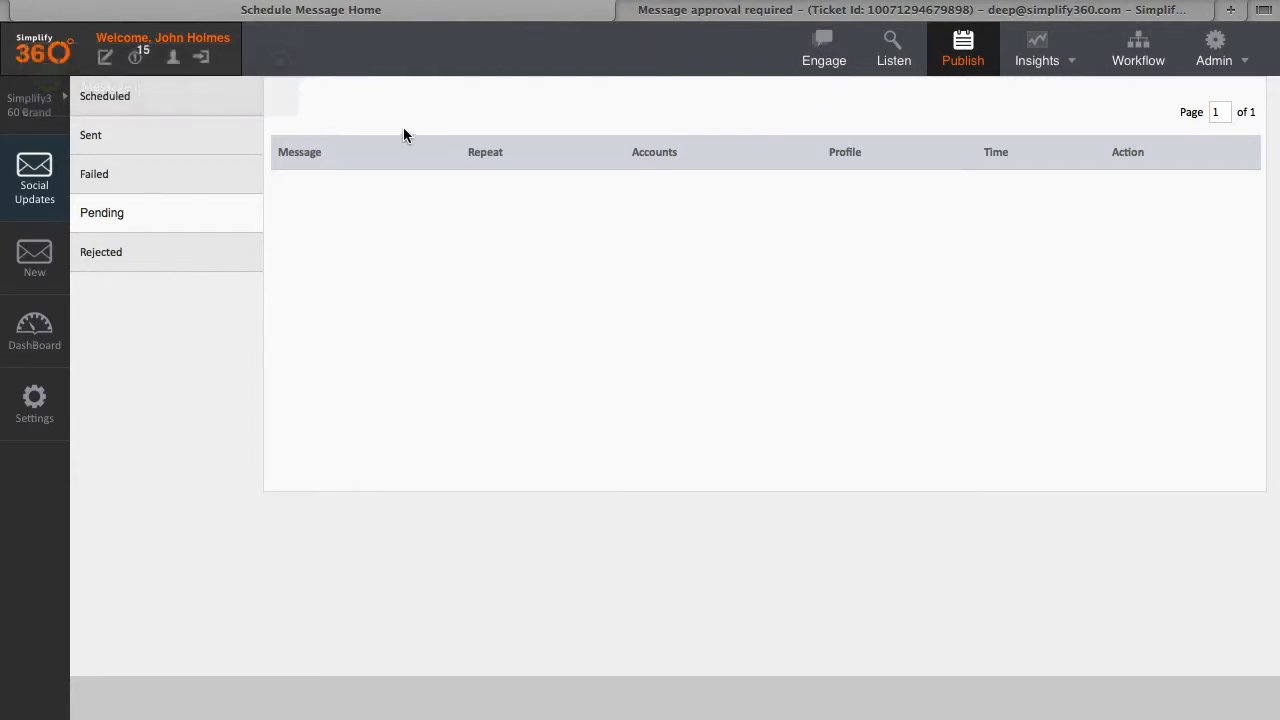
{"action": "left_click", "coordinate": [162, 98]}
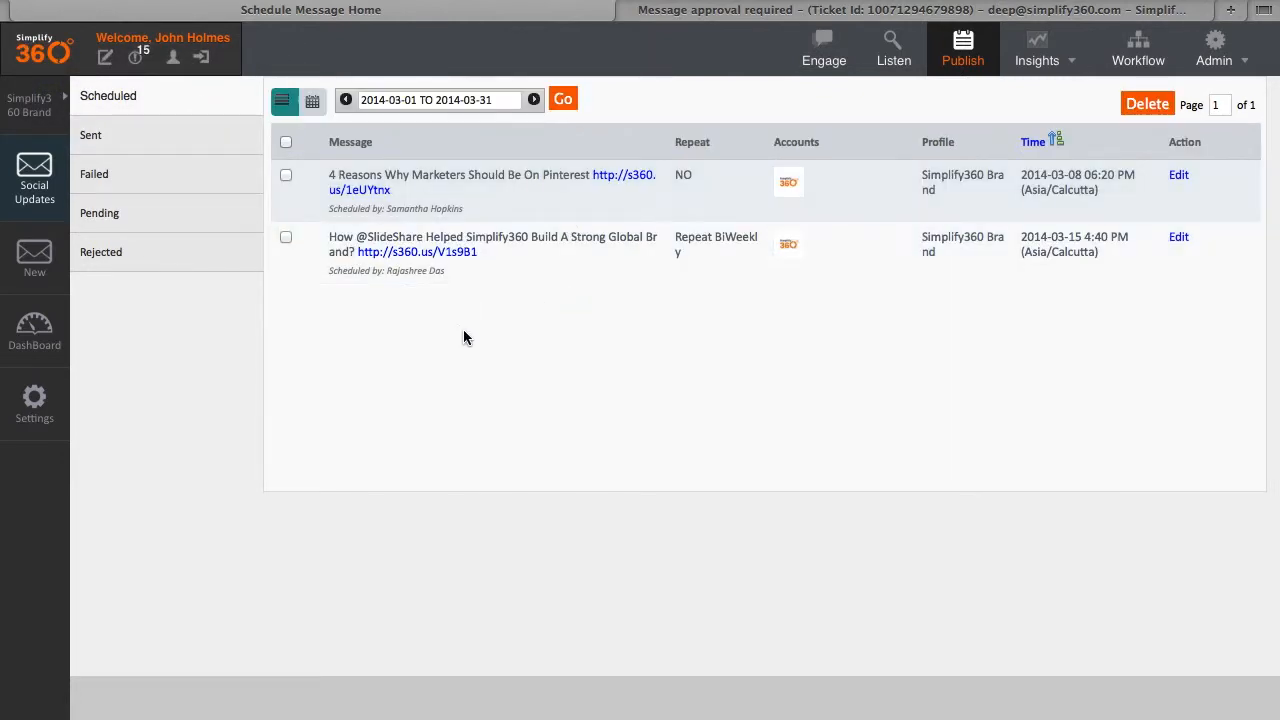
{"action": "key", "text": "ctrl+Left"}
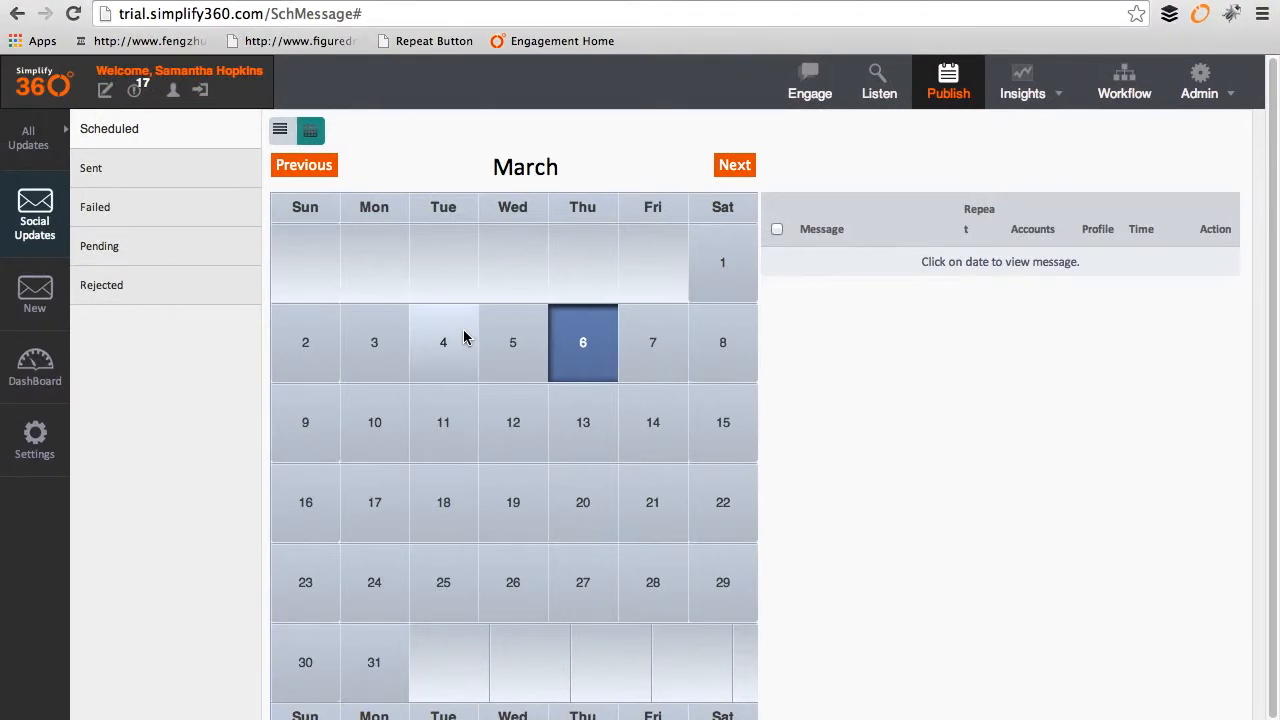
{"action": "left_click", "coordinate": [169, 149]}
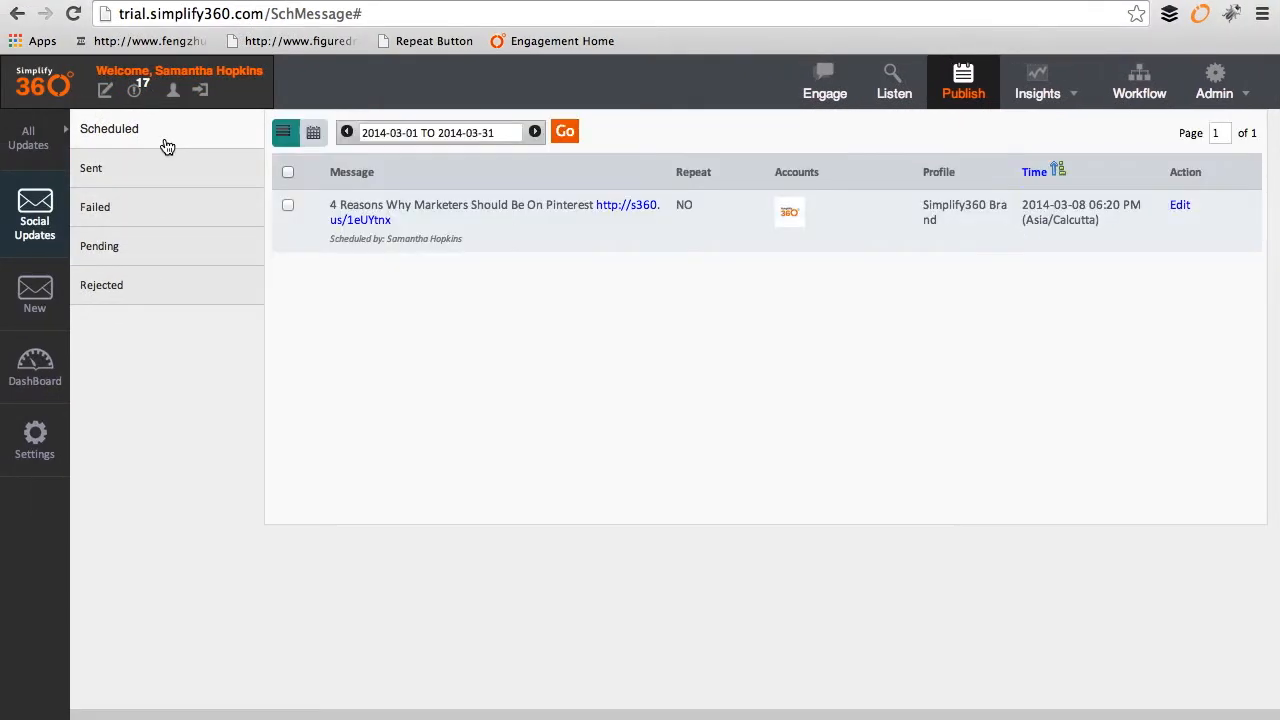
{"action": "left_click", "coordinate": [309, 138]}
{"action": "left_click", "coordinate": [738, 355]}
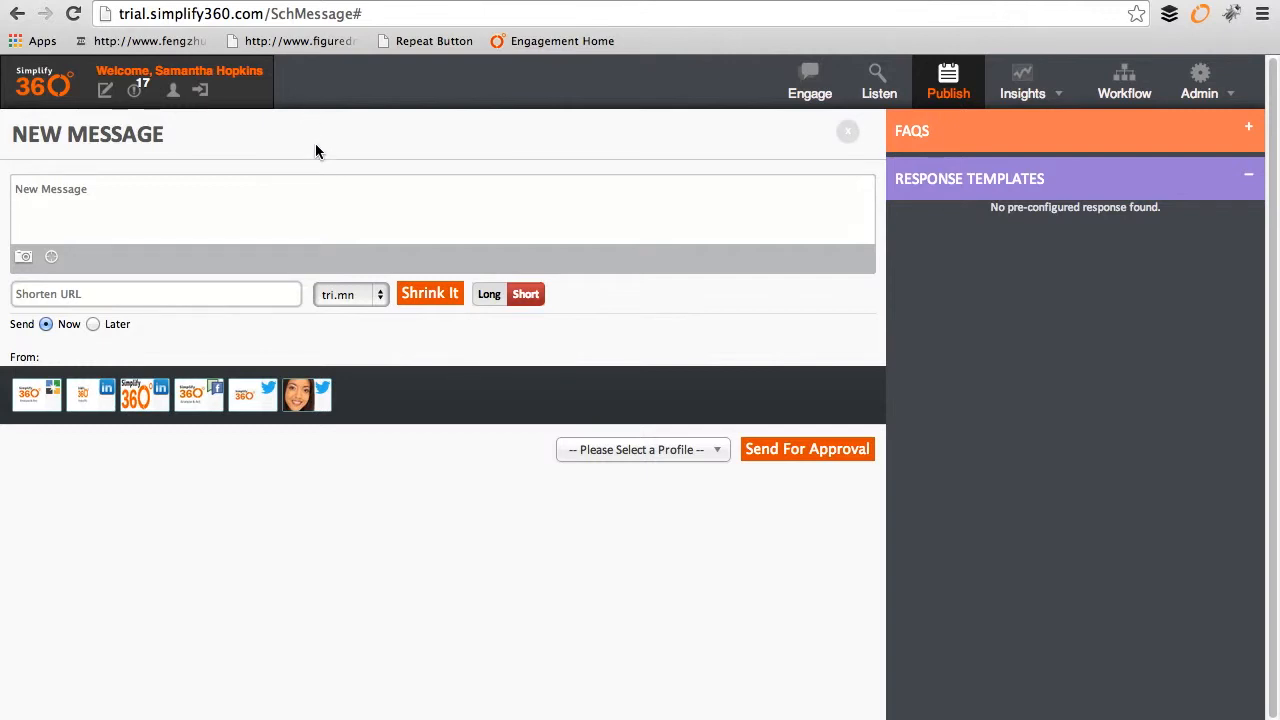
Step: Select and copy the blog article's four numbered Pinterest reasons for the new message
{"action": "left_click", "coordinate": [294, 217]}
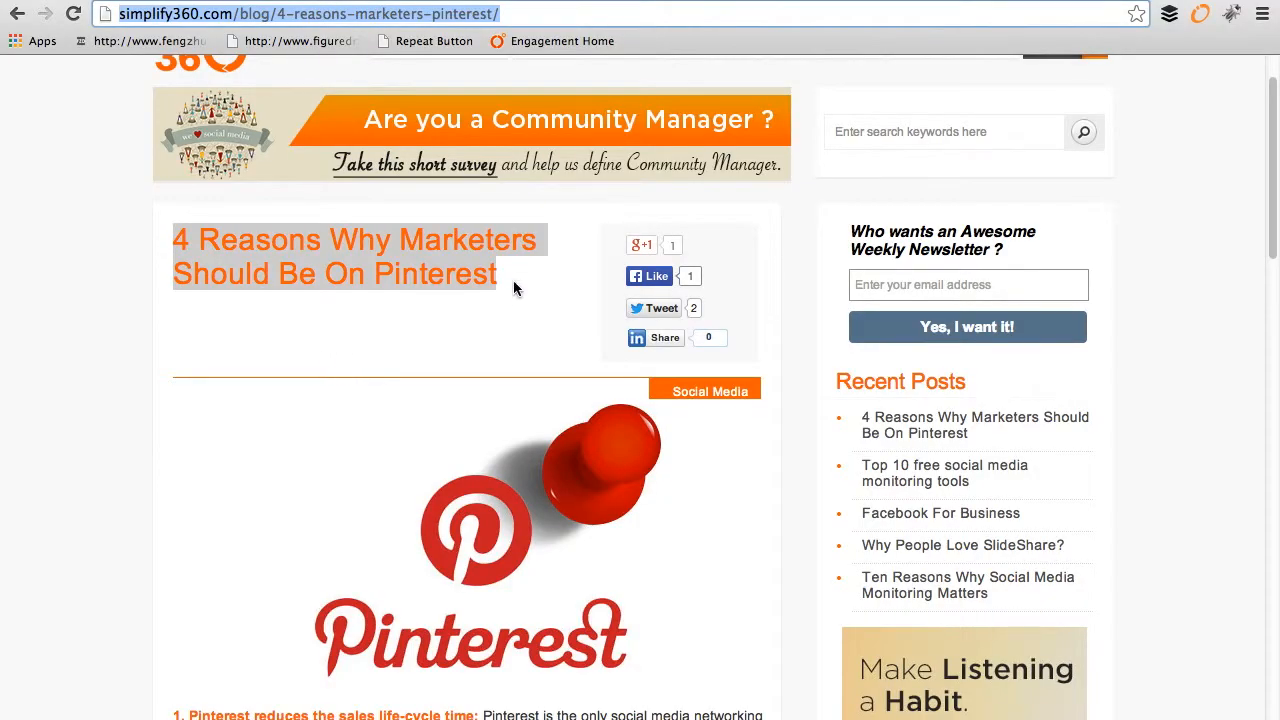
{"action": "scroll", "coordinate": [435, 346], "scroll_direction": "down", "scroll_amount": 5}
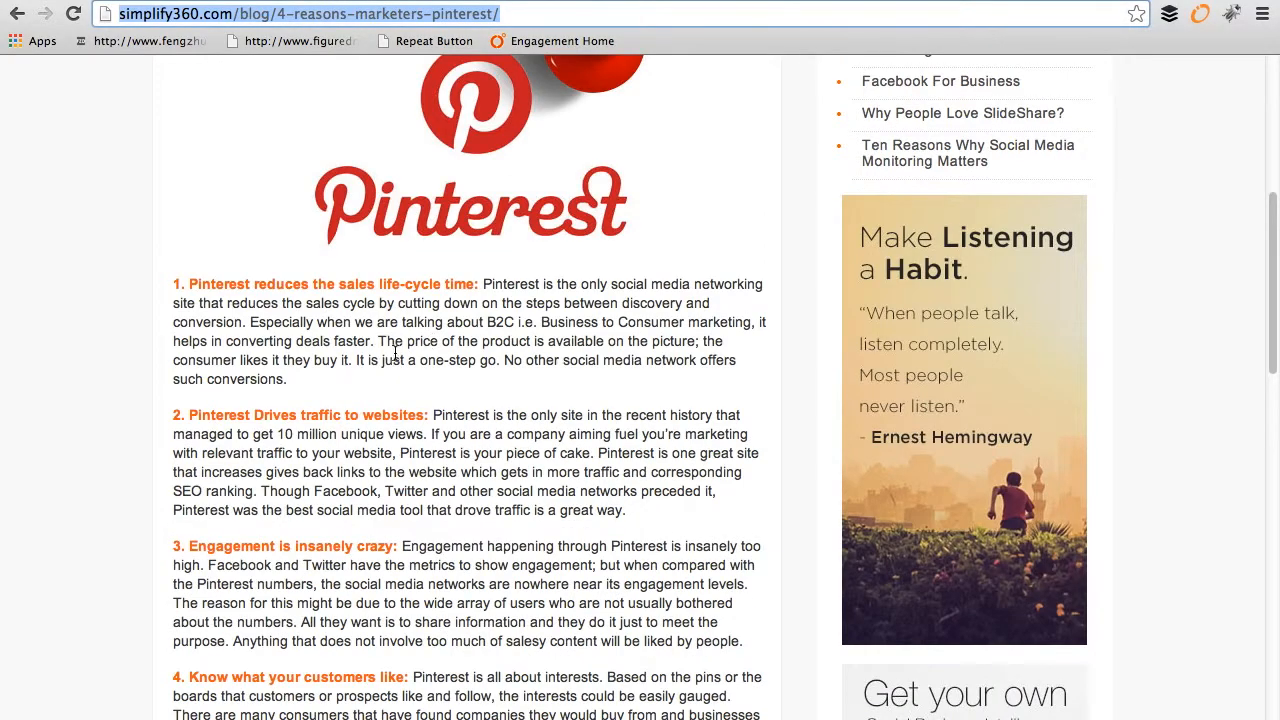
{"action": "scroll", "coordinate": [397, 352], "scroll_direction": "down", "scroll_amount": 2}
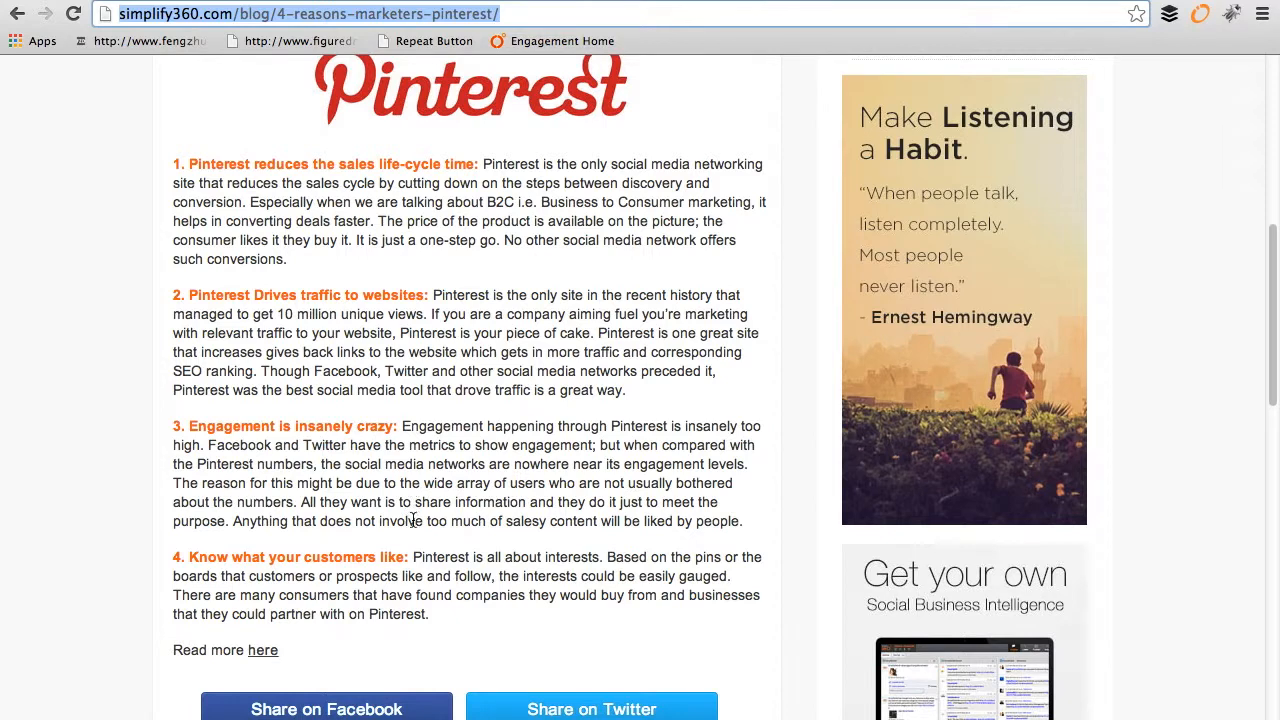
{"action": "left_click_drag", "start_coordinate": [445, 626], "coordinate": [175, 168]}
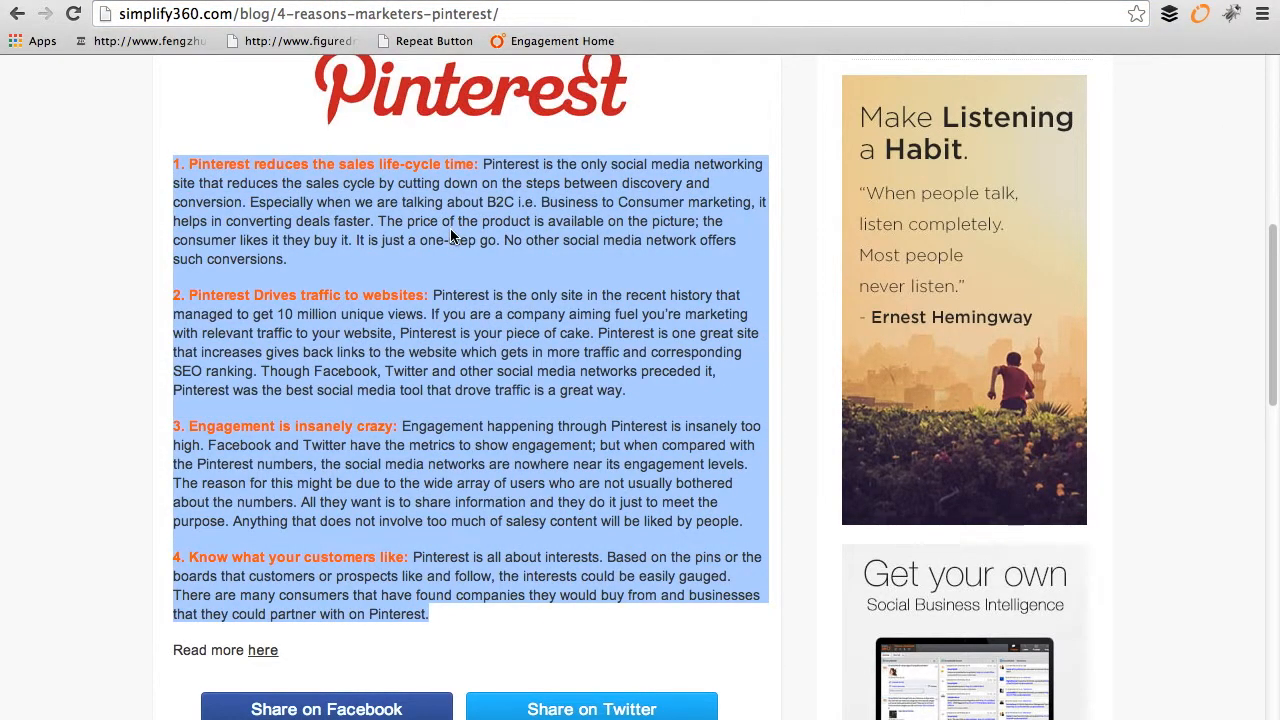
{"action": "key", "text": "ctrl+shift+Tab"}
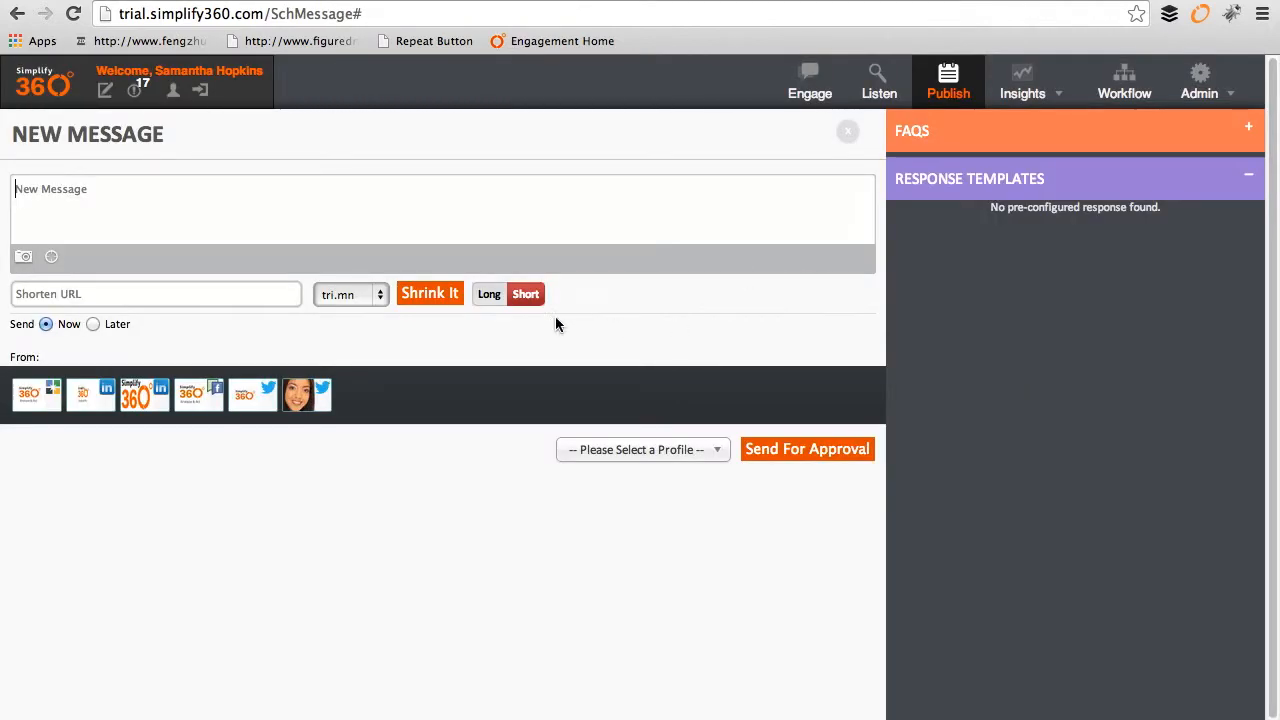
Step: Switch to the long link format and paste the four copied reasons into the message
{"action": "left_click", "coordinate": [488, 294]}
{"action": "left_click", "coordinate": [70, 186]}
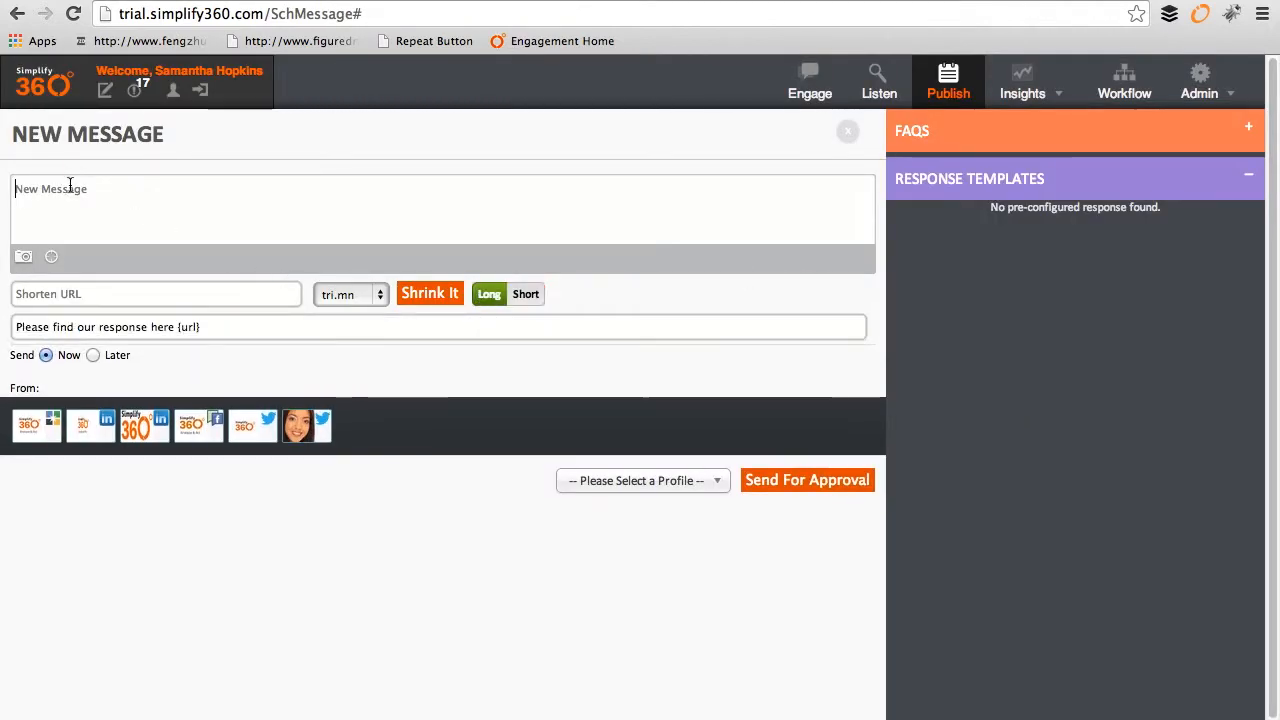
{"action": "type", "text": "4. Know what your customers like: Pinterest is all about interests. Based on the pins or the boards that customers or prospects like and follow, the interests could be easily gauged. There are many consumers that have found companies they would buy from and businesses that they could partner with on Pinterest."}
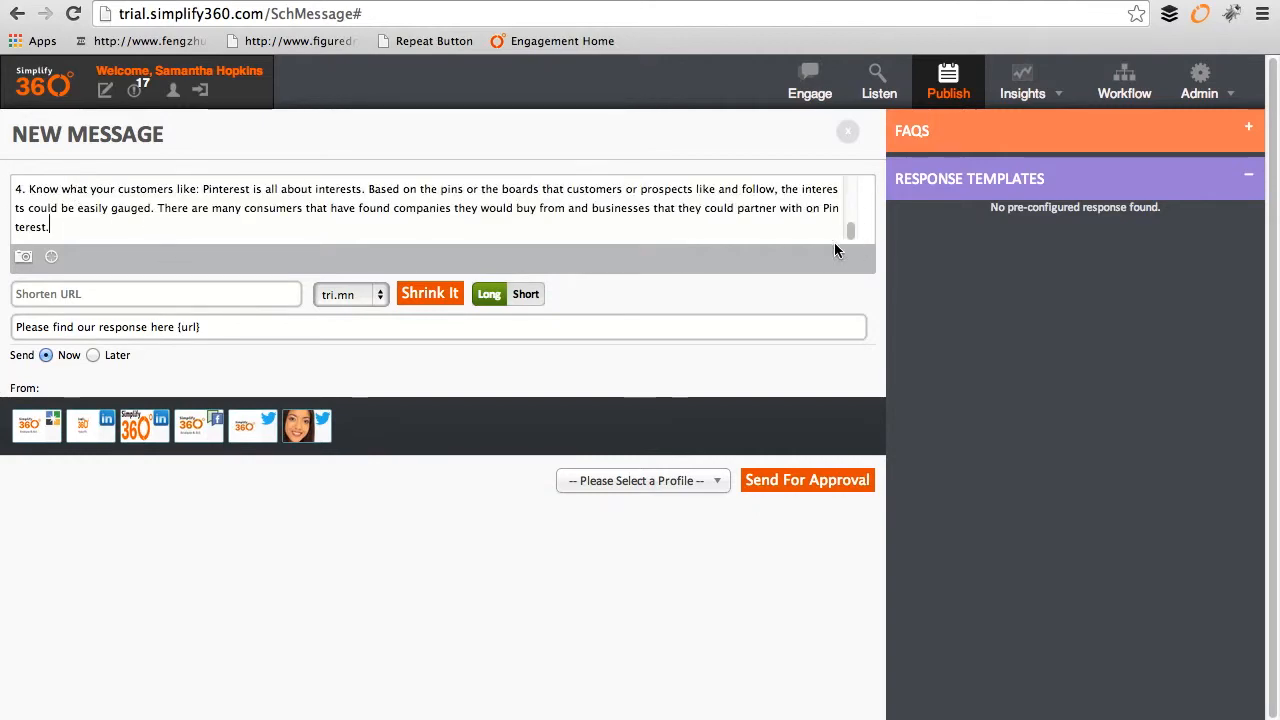
Step: Replace the placeholder response wording with the Pinterest article's title
{"action": "key", "text": "ctrl+Tab"}
{"action": "scroll", "coordinate": [505, 212], "scroll_direction": "up", "scroll_amount": 10}
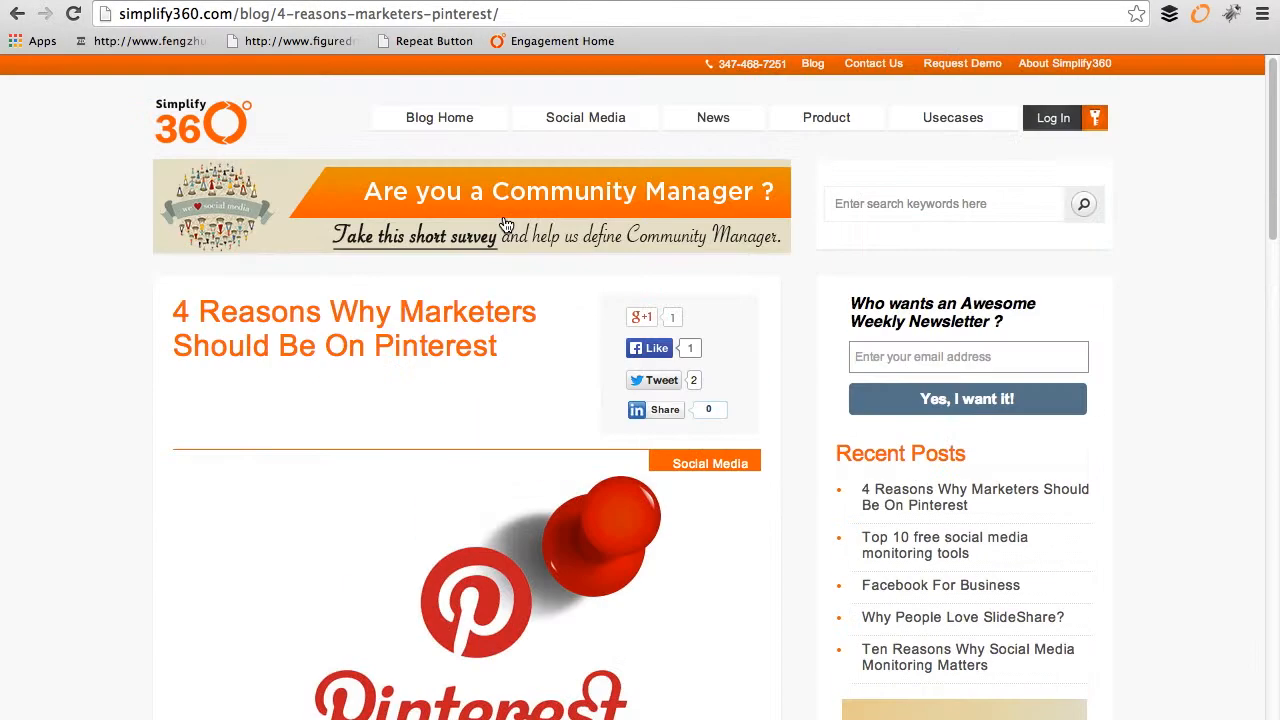
{"action": "left_click_drag", "start_coordinate": [522, 343], "coordinate": [180, 303]}
{"action": "key", "text": "super+c"}
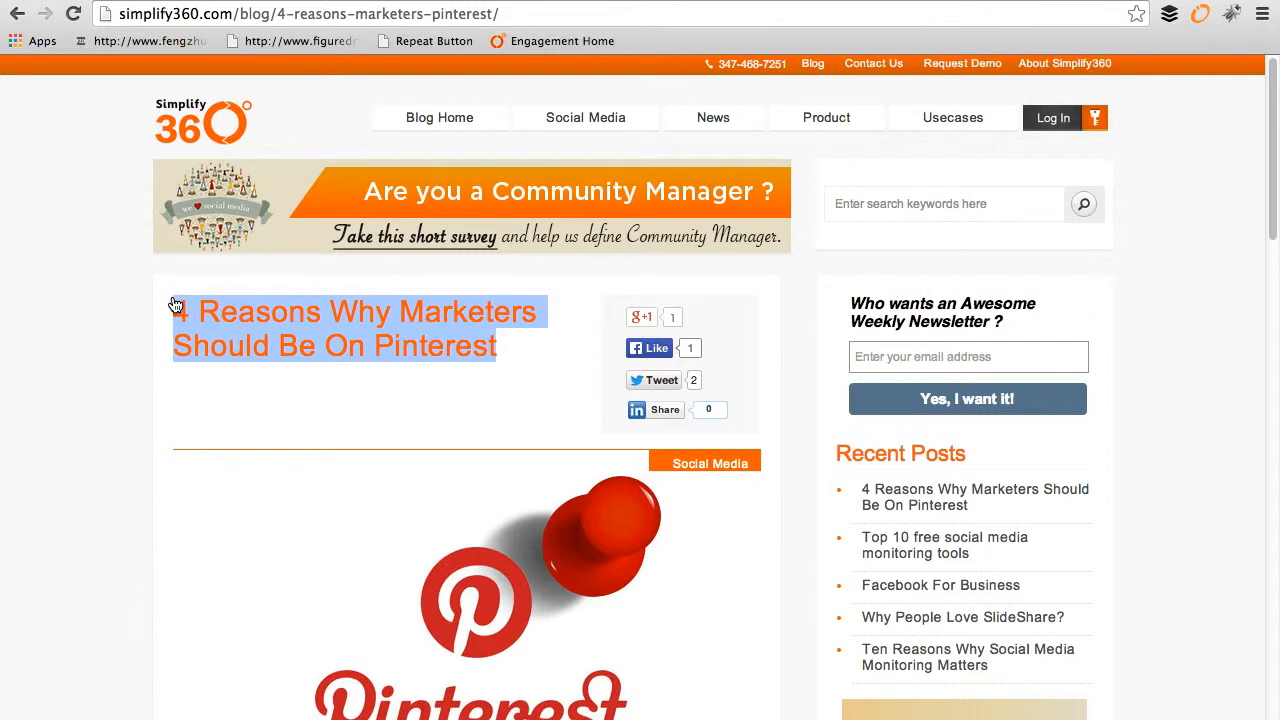
{"action": "key", "text": "ctrl+Tab"}
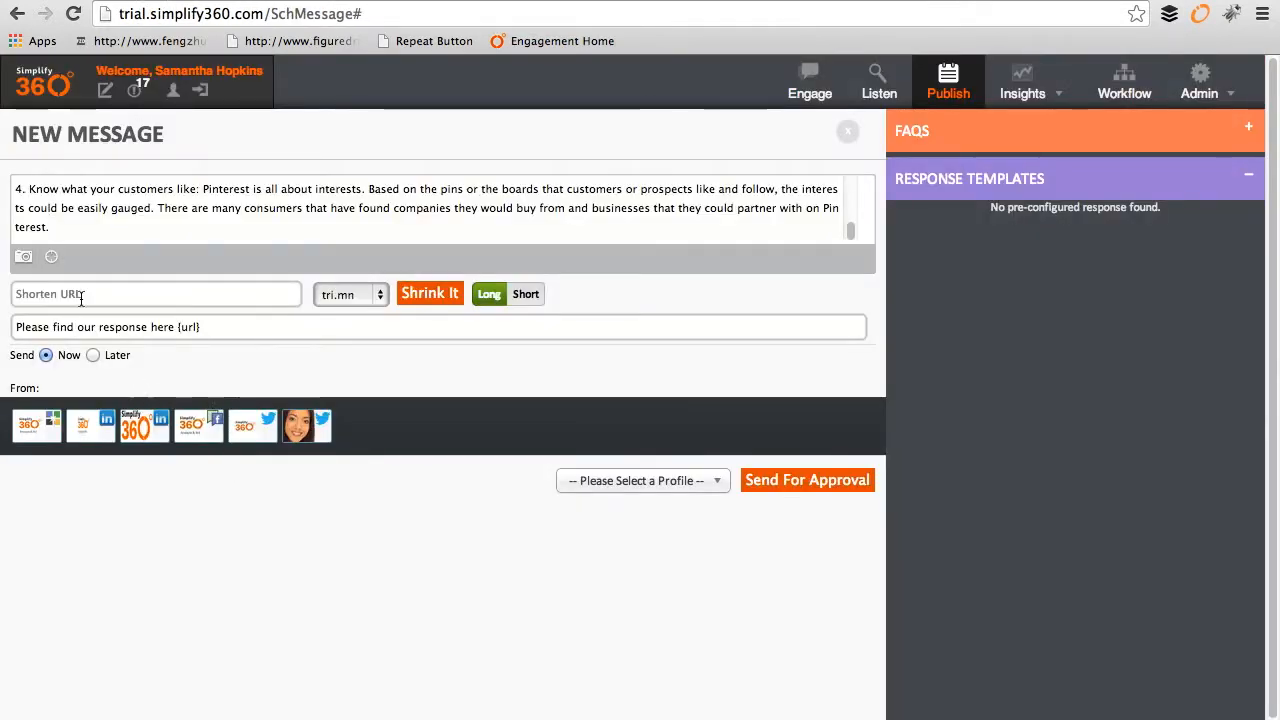
{"action": "left_click", "coordinate": [16, 327], "text": "shift"}
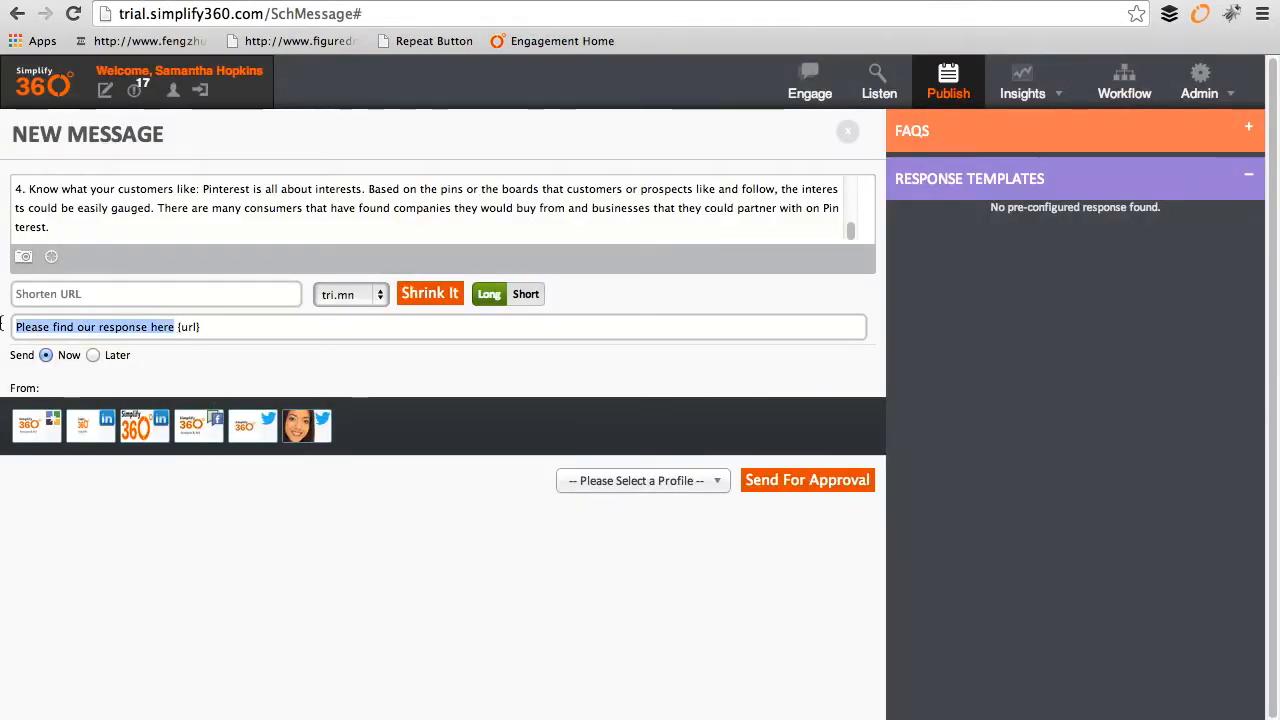
{"action": "key", "text": "super+v"}
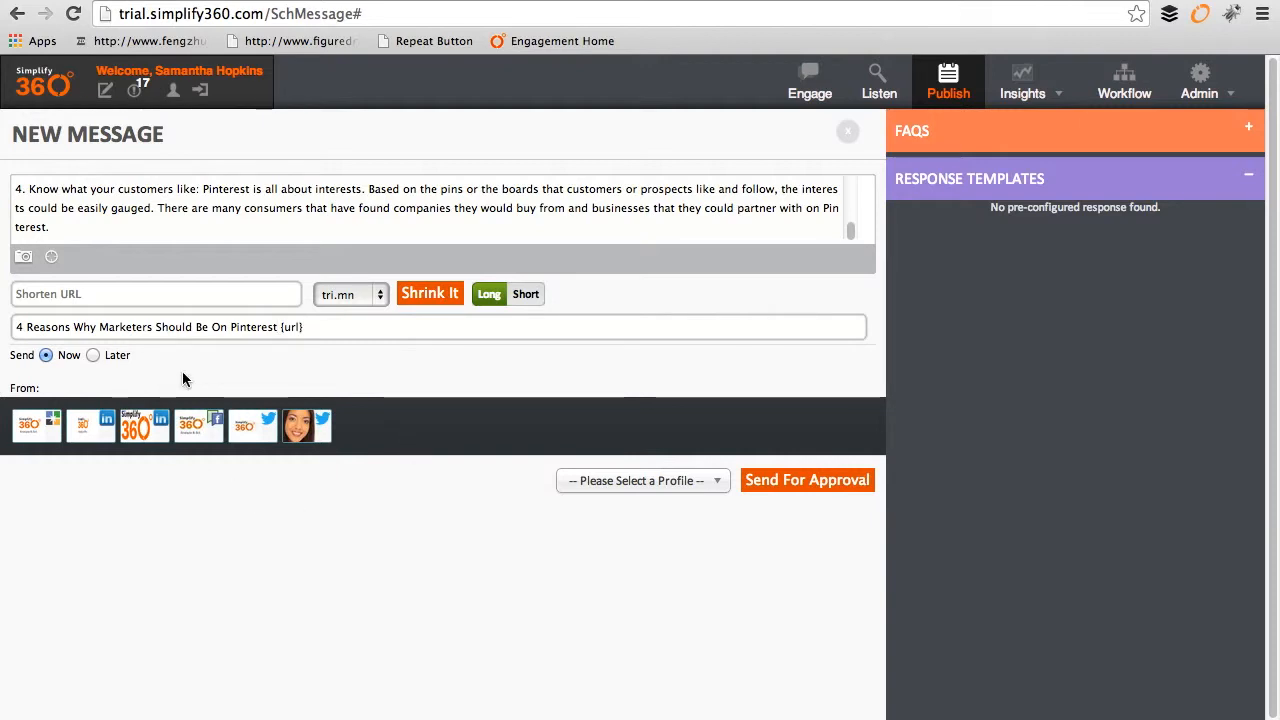
Step: Schedule the message to send later on 2014-03-09 at 2:30 PM
{"action": "left_click", "coordinate": [93, 355]}
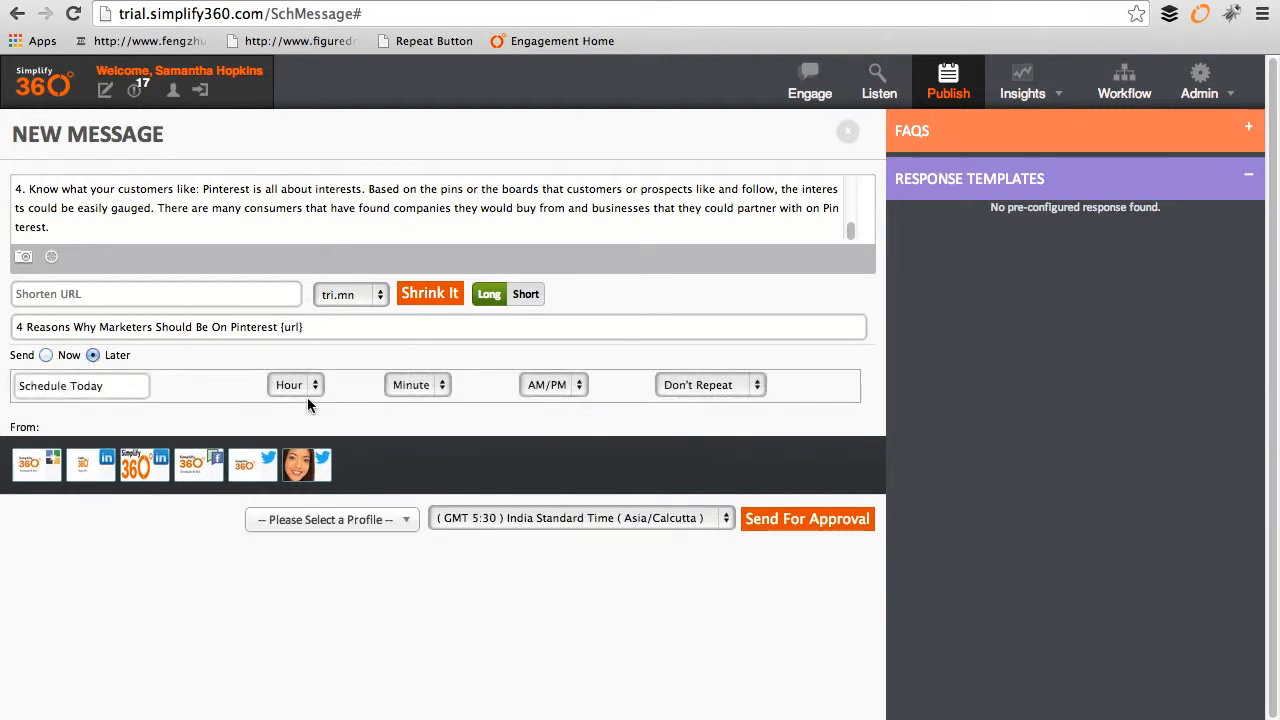
{"action": "left_click", "coordinate": [130, 388]}
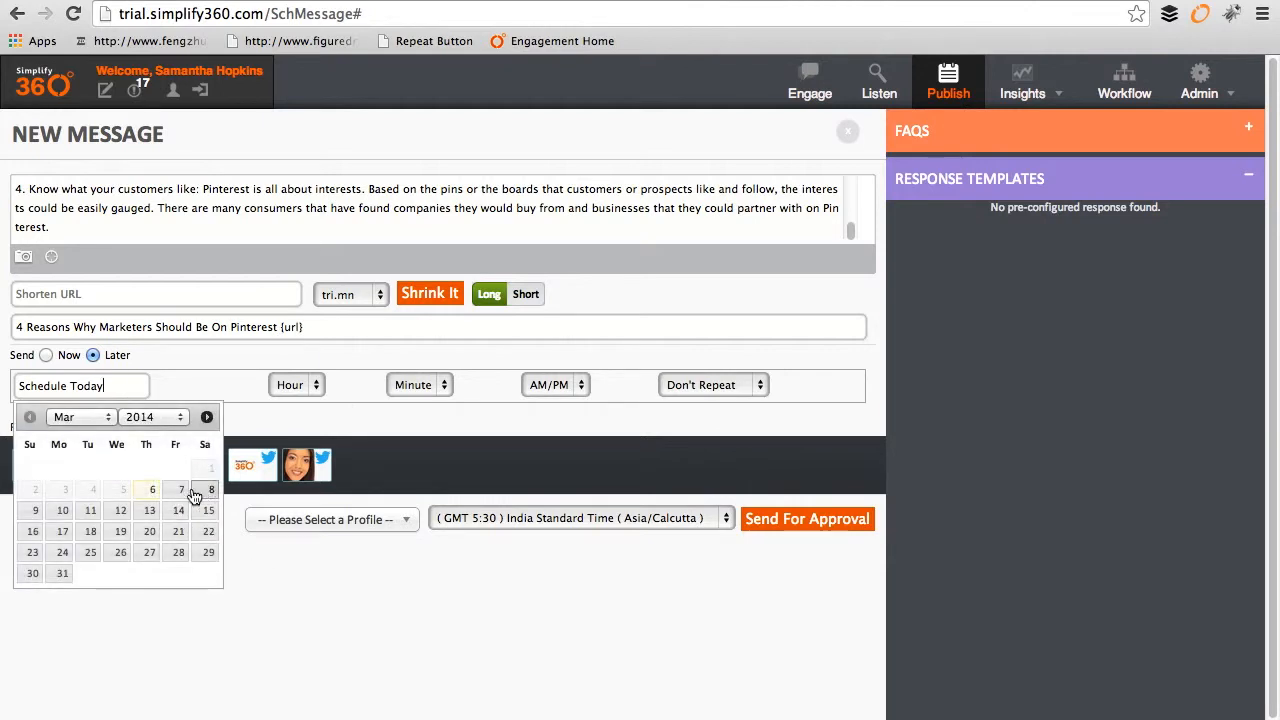
{"action": "left_click", "coordinate": [36, 511]}
{"action": "left_click", "coordinate": [296, 385]}
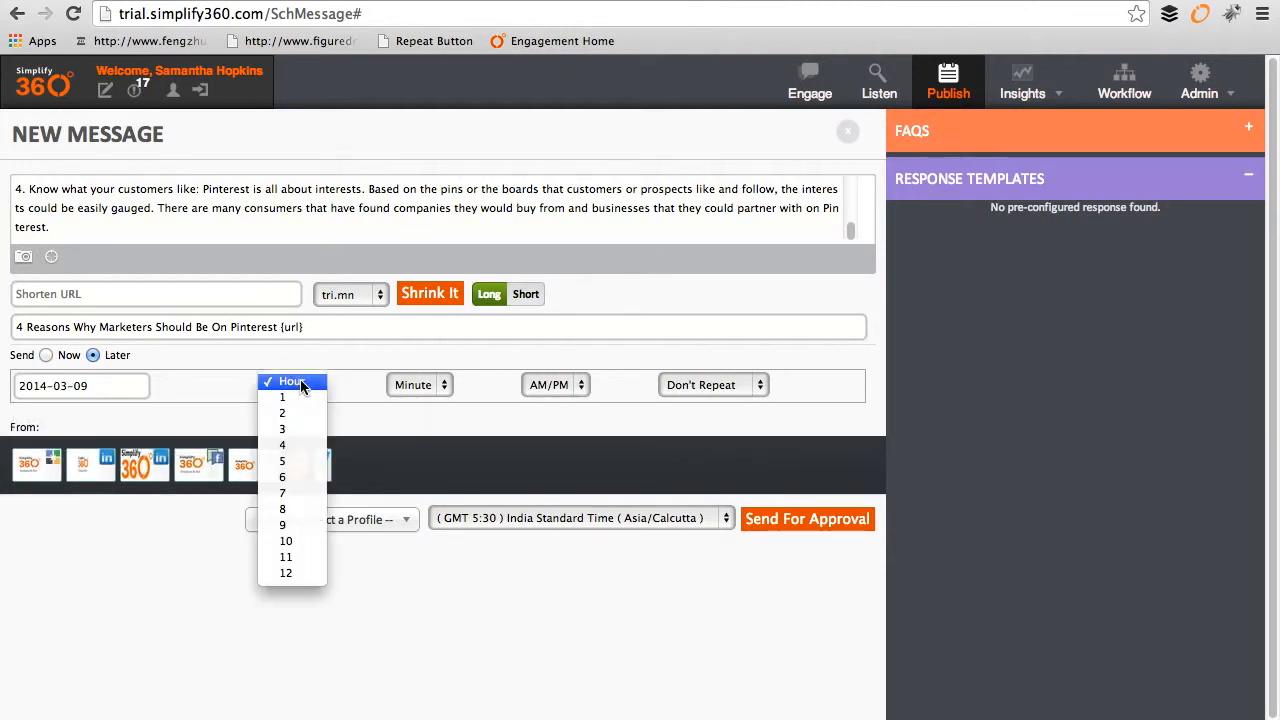
{"action": "left_click", "coordinate": [302, 408]}
{"action": "left_click", "coordinate": [444, 385]}
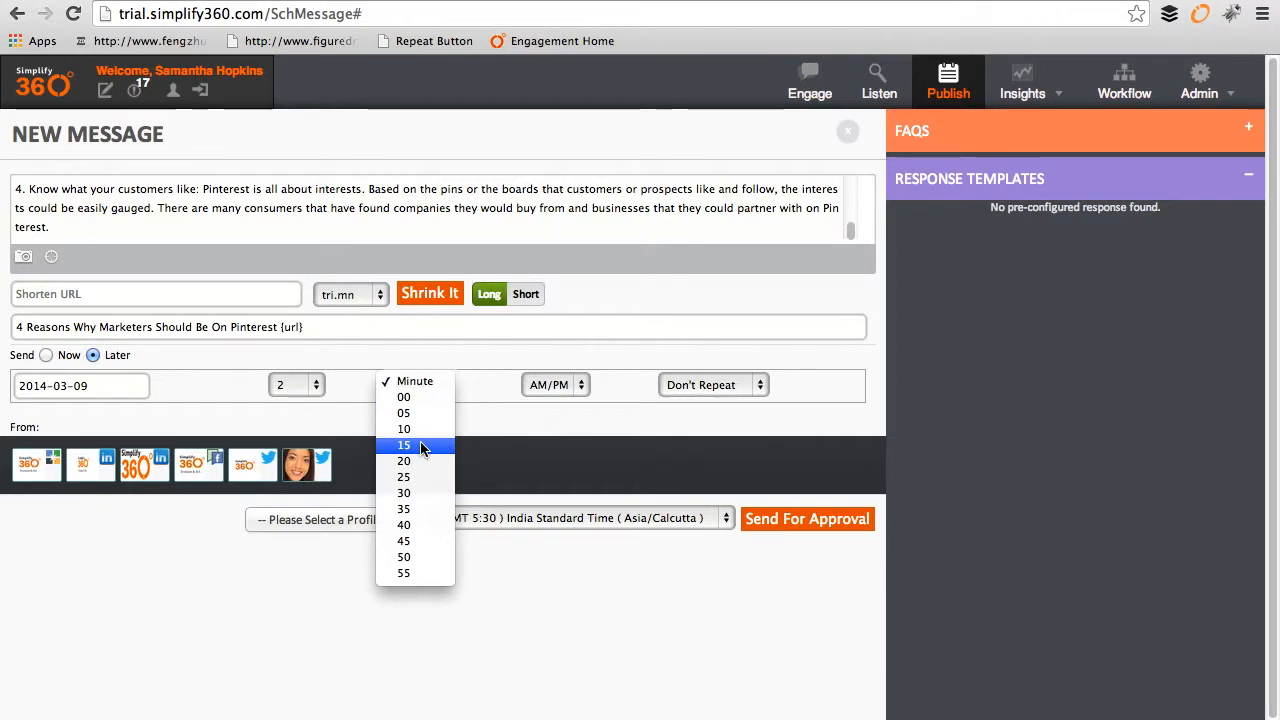
{"action": "left_click", "coordinate": [414, 495]}
{"action": "left_click", "coordinate": [579, 385]}
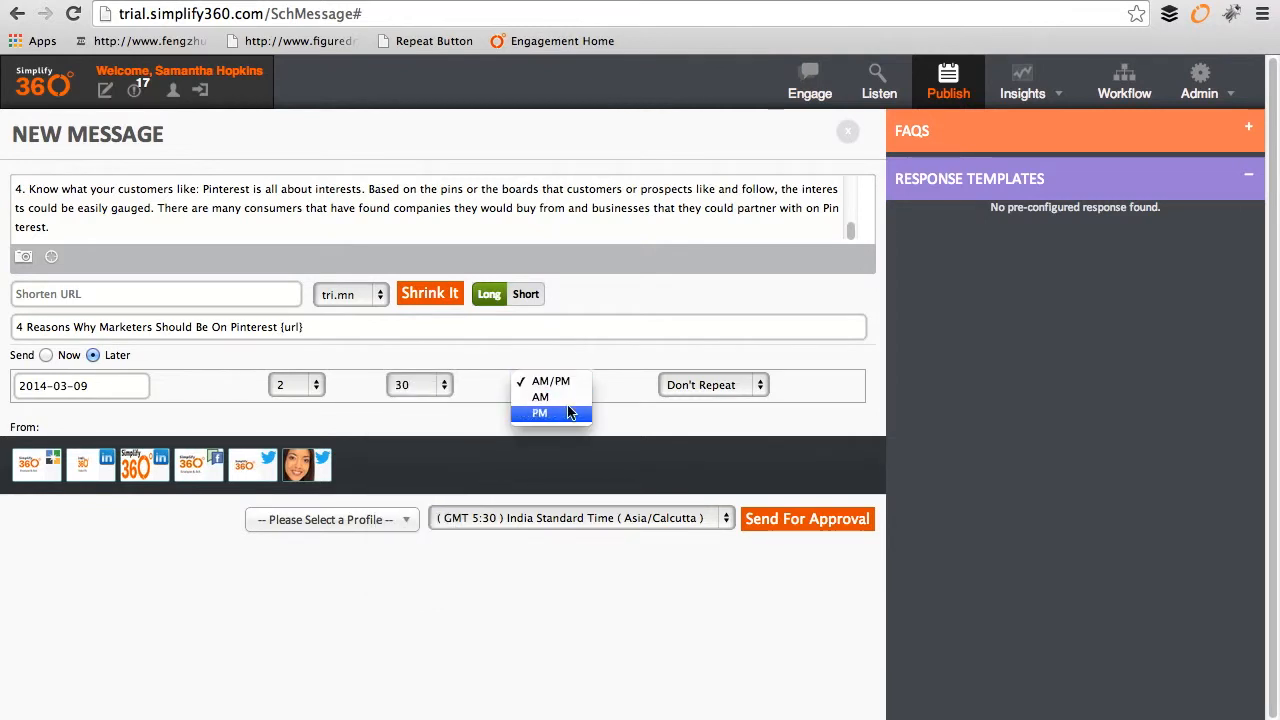
{"action": "left_click", "coordinate": [566, 414]}
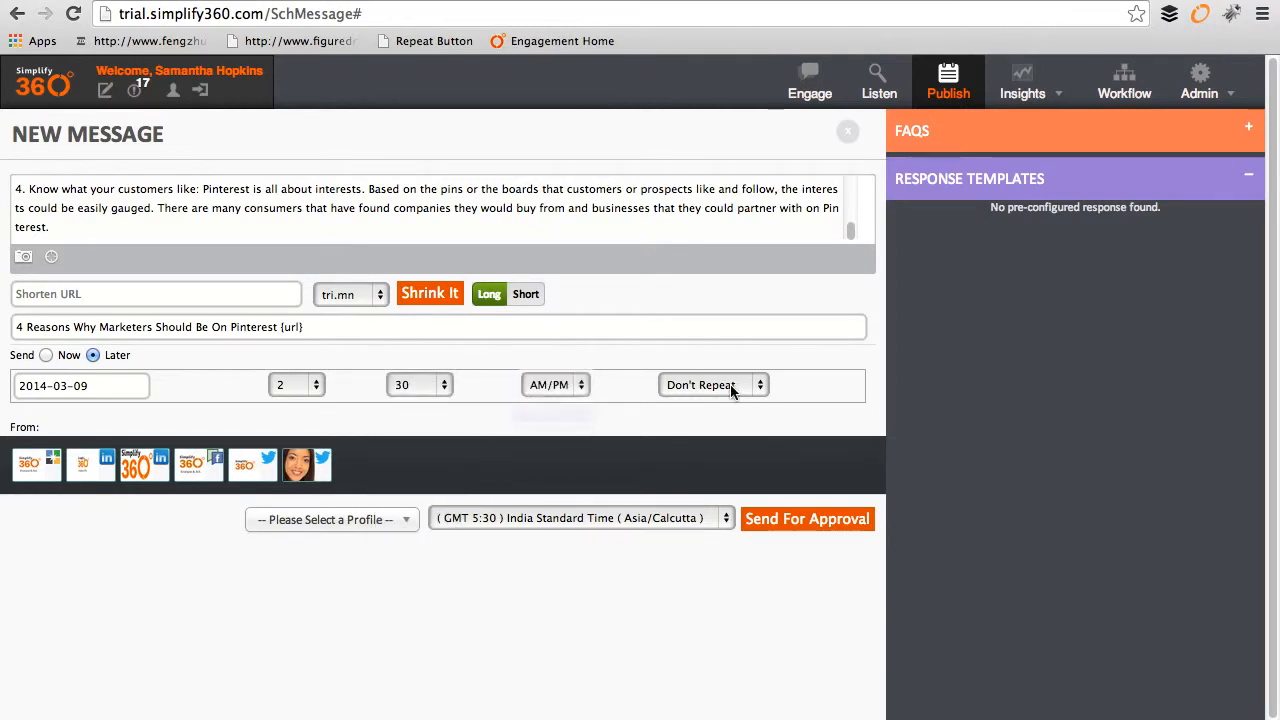
Step: Send from two Twitter accounts under the Simplify360 Brand profile
{"action": "left_click", "coordinate": [266, 472]}
{"action": "left_click", "coordinate": [314, 472]}
{"action": "left_click", "coordinate": [405, 520]}
{"action": "left_click", "coordinate": [338, 605]}
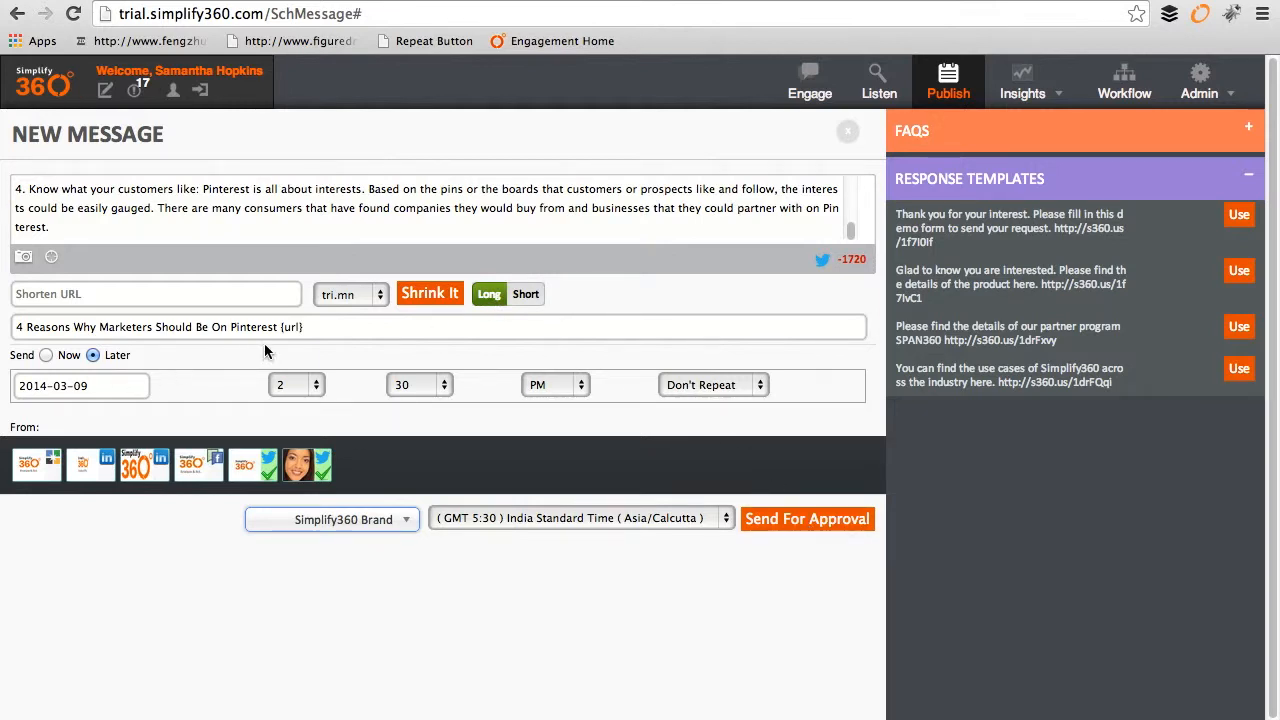
Step: Select and check the title line, its {url} placeholder and the message text
{"action": "left_click_drag", "start_coordinate": [314, 328], "coordinate": [2, 330]}
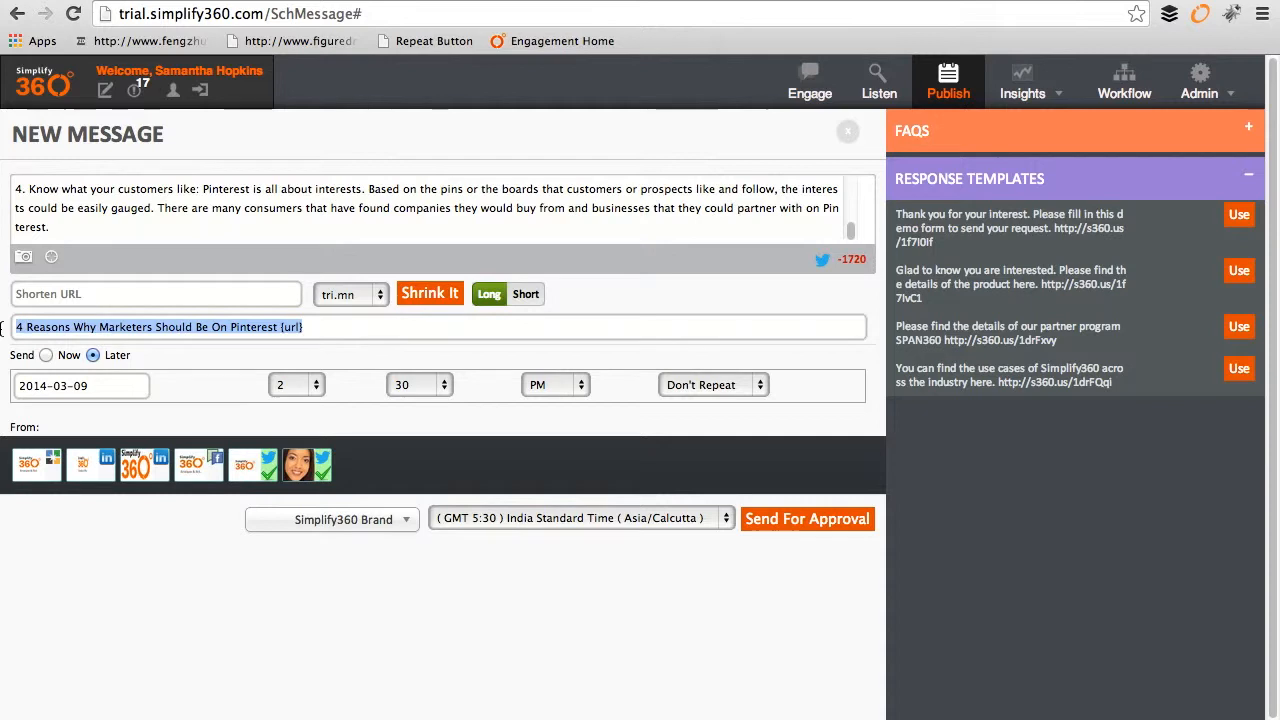
{"action": "left_click_drag", "start_coordinate": [334, 328], "coordinate": [285, 328]}
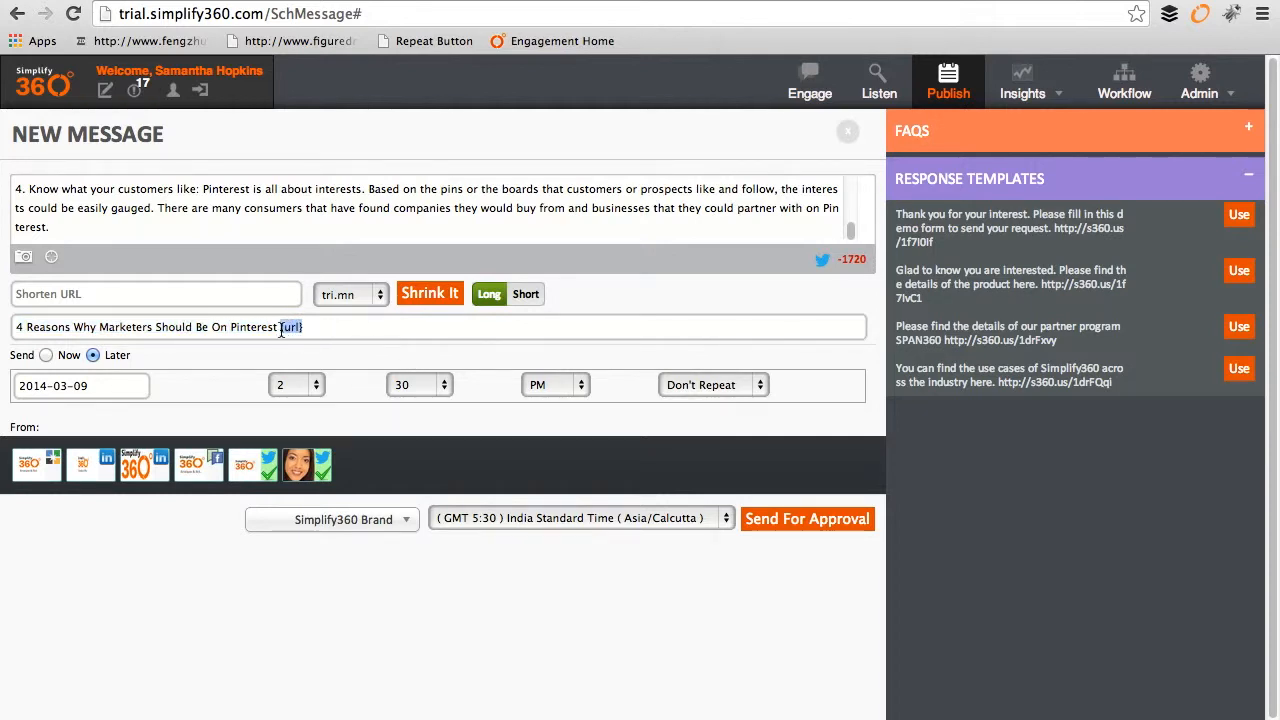
{"action": "left_click", "coordinate": [62, 230]}
{"action": "left_click_drag", "start_coordinate": [62, 230], "coordinate": [2, 113]}
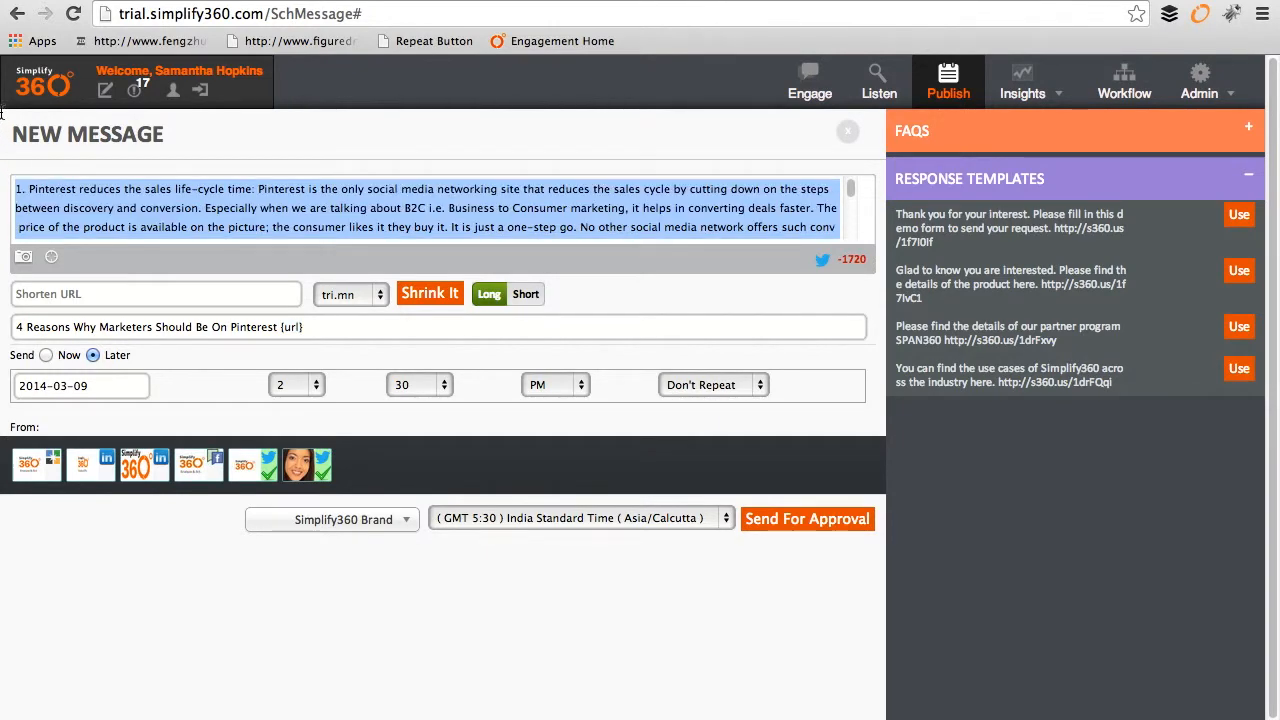
{"action": "left_click_drag", "start_coordinate": [8, 165], "coordinate": [55, 262]}
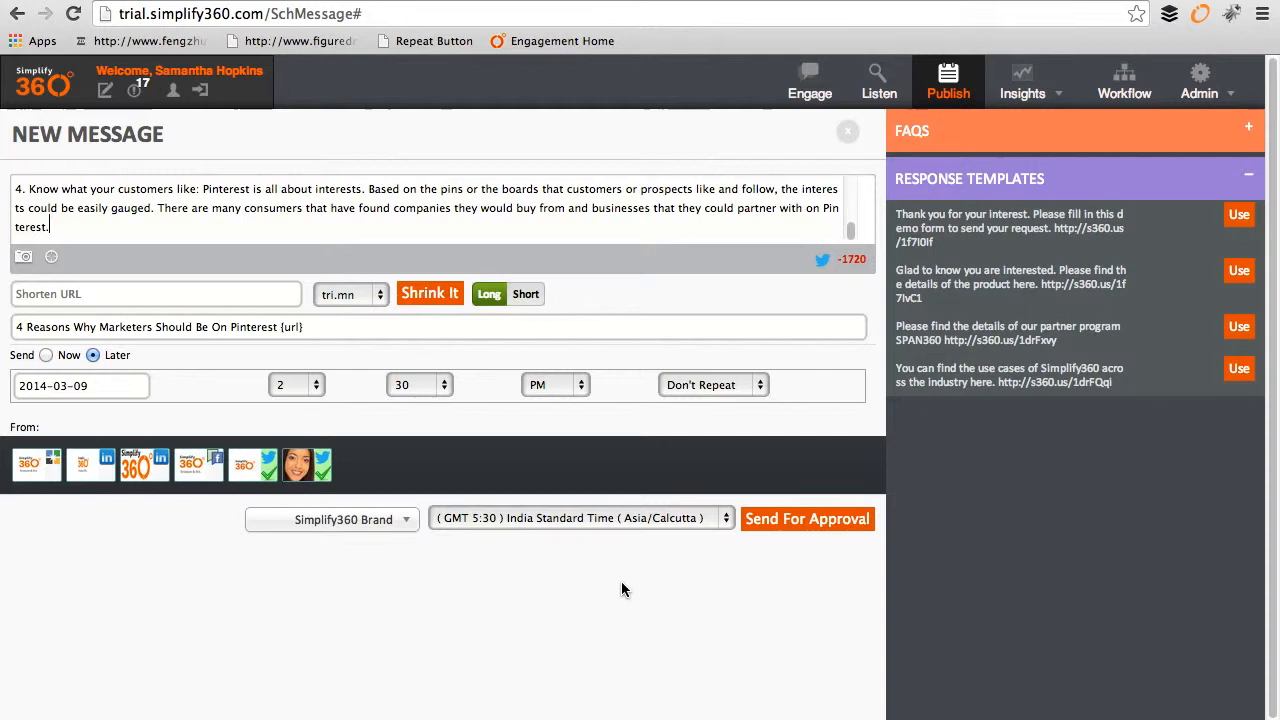
Step: Send the scheduled Pinterest post for approval, then open the admin's Pending list
{"action": "left_click", "coordinate": [815, 530]}
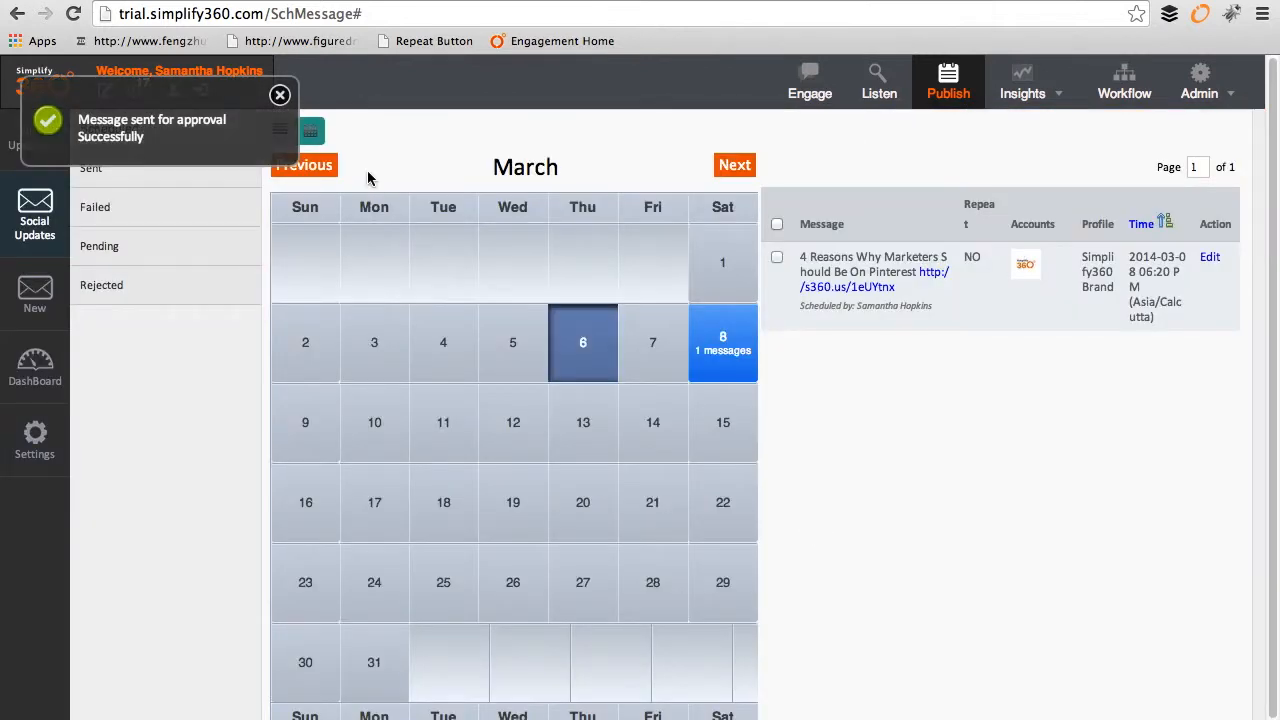
{"action": "left_click", "coordinate": [280, 94]}
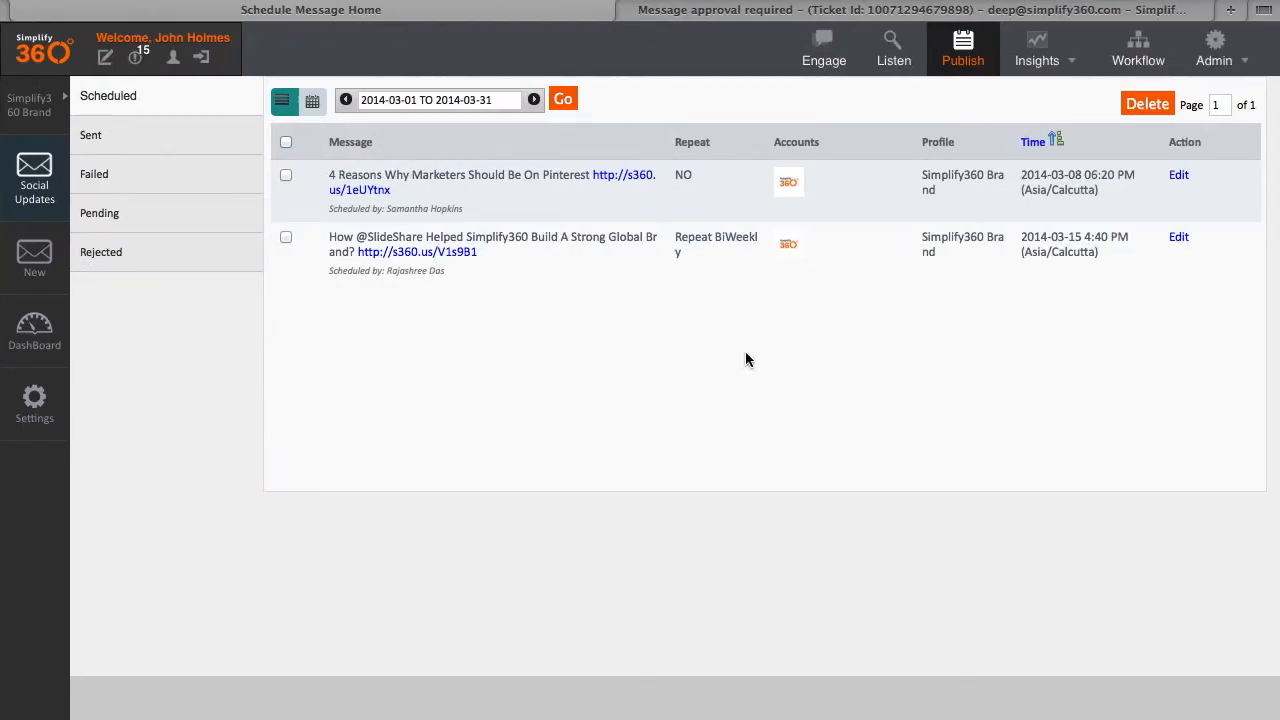
{"action": "left_click", "coordinate": [112, 222]}
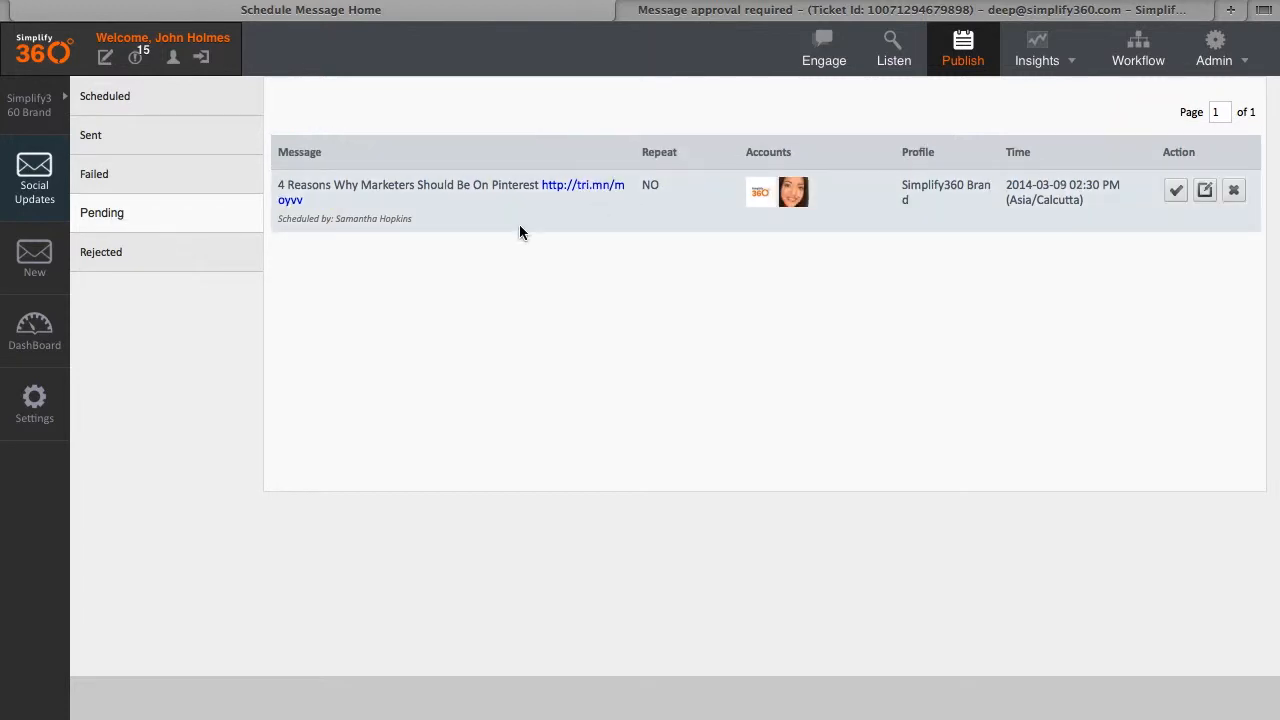
Step: Open the pending post's tri.mn link in a new tab, review its text, and return
{"action": "right_click", "coordinate": [595, 190]}
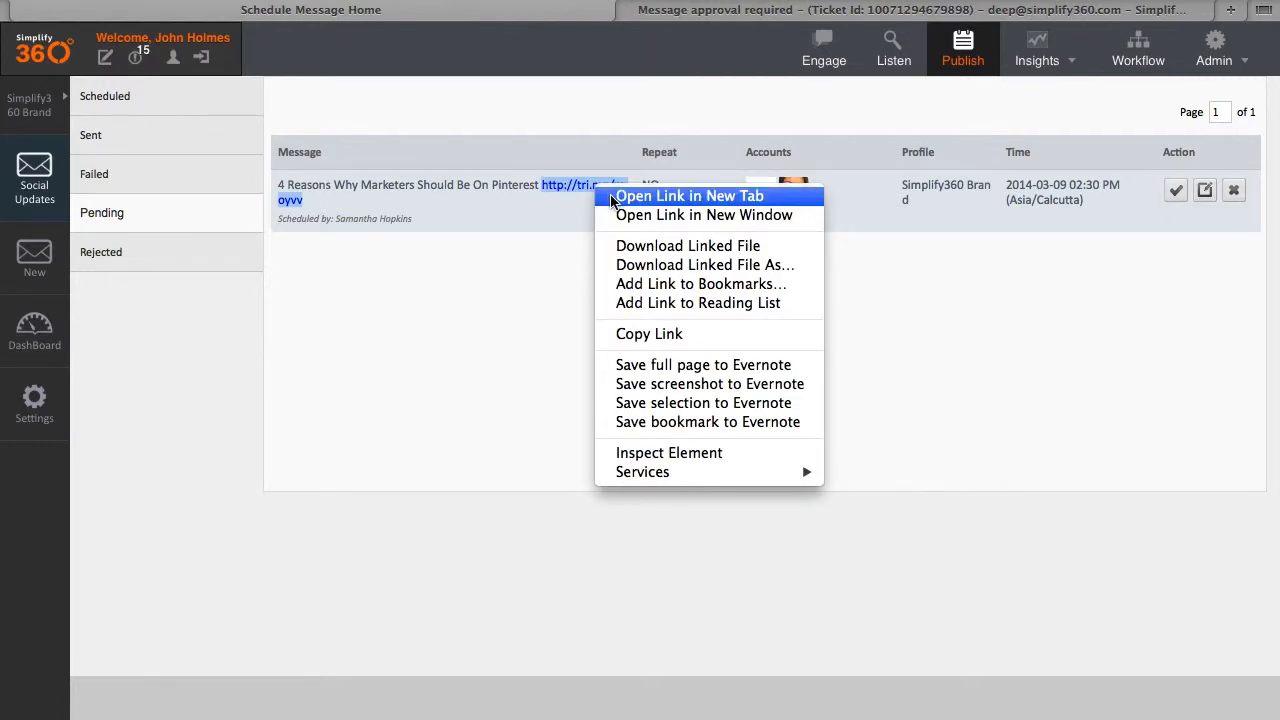
{"action": "left_click", "coordinate": [640, 196]}
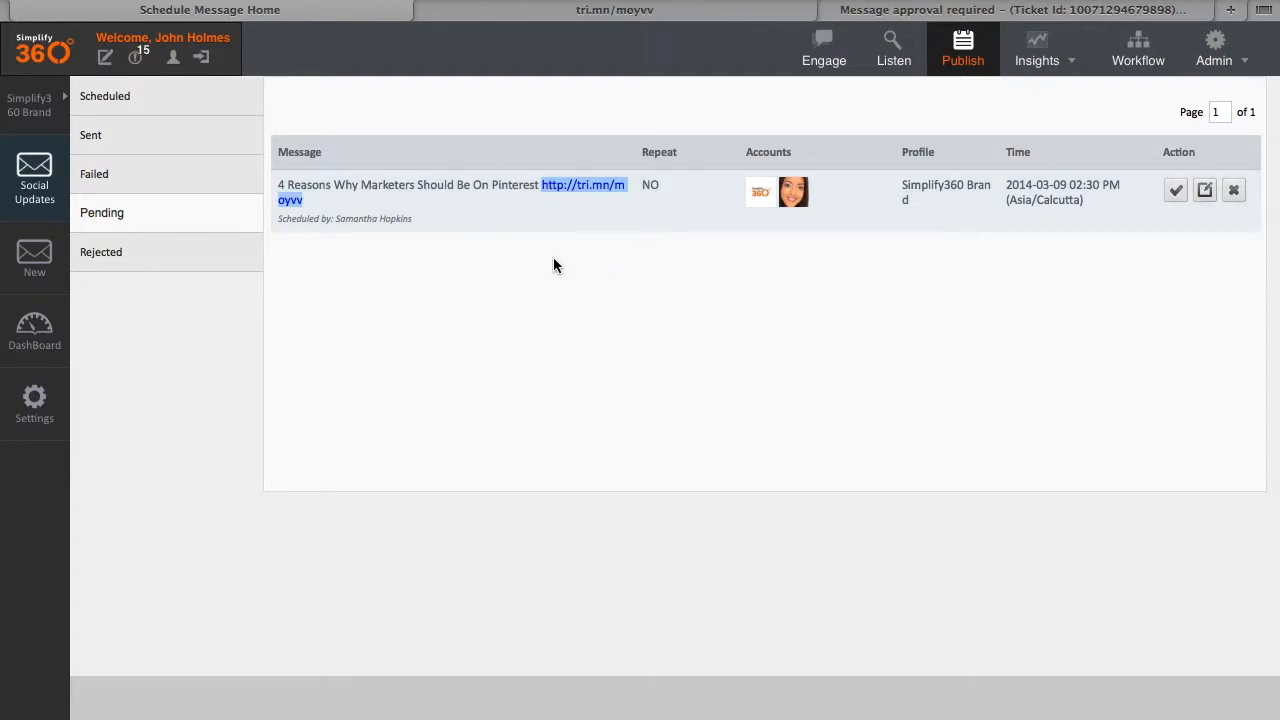
{"action": "left_click", "coordinate": [523, 14]}
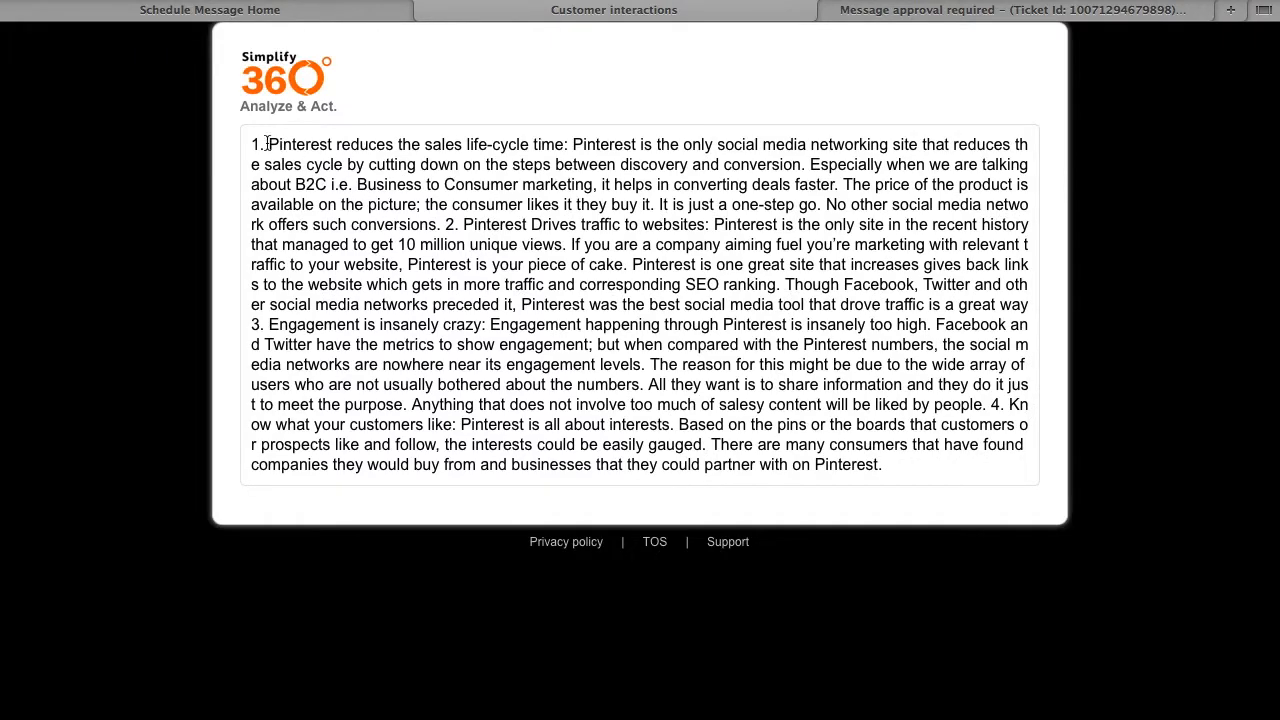
{"action": "left_click_drag", "start_coordinate": [254, 143], "coordinate": [908, 483]}
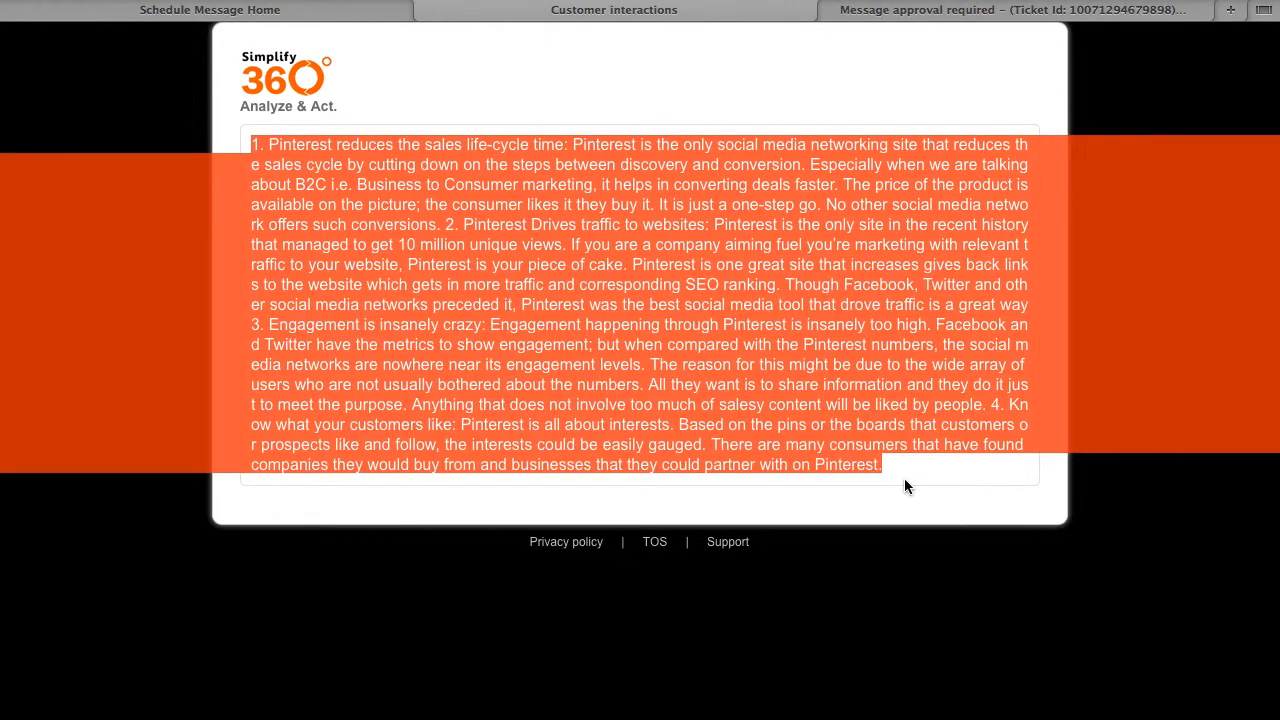
{"action": "left_click", "coordinate": [312, 100]}
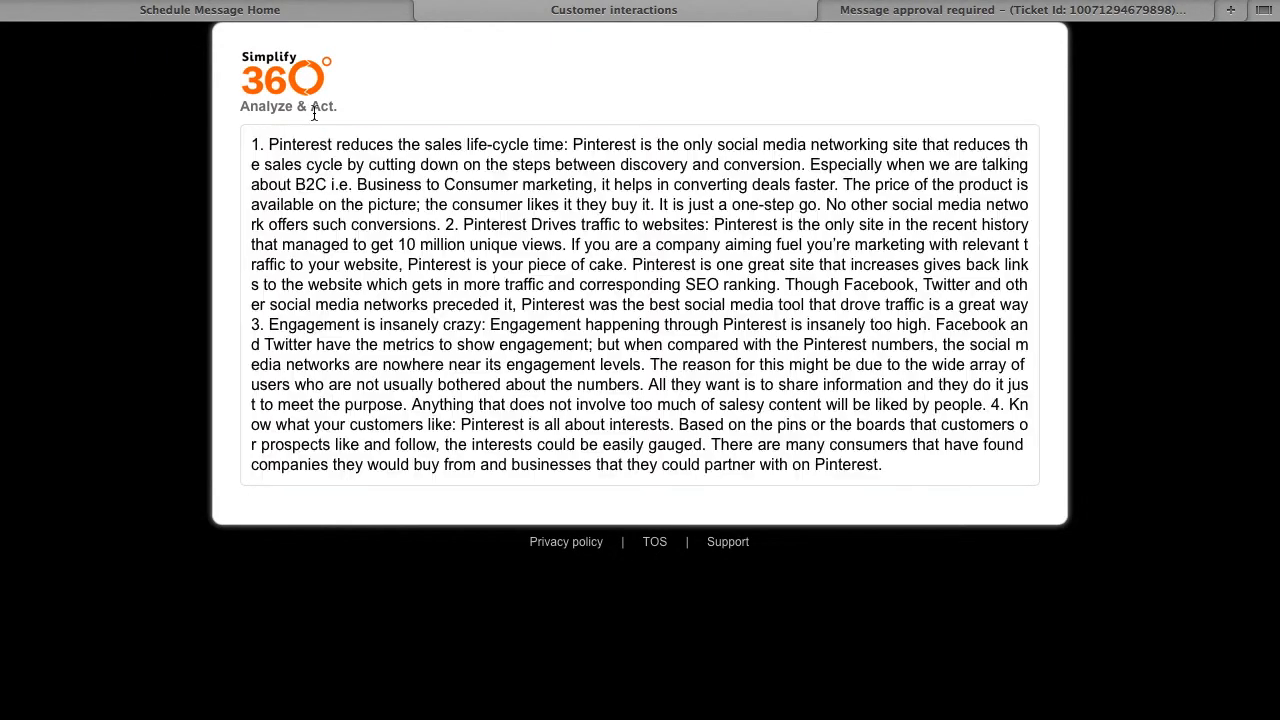
{"action": "left_click", "coordinate": [312, 18]}
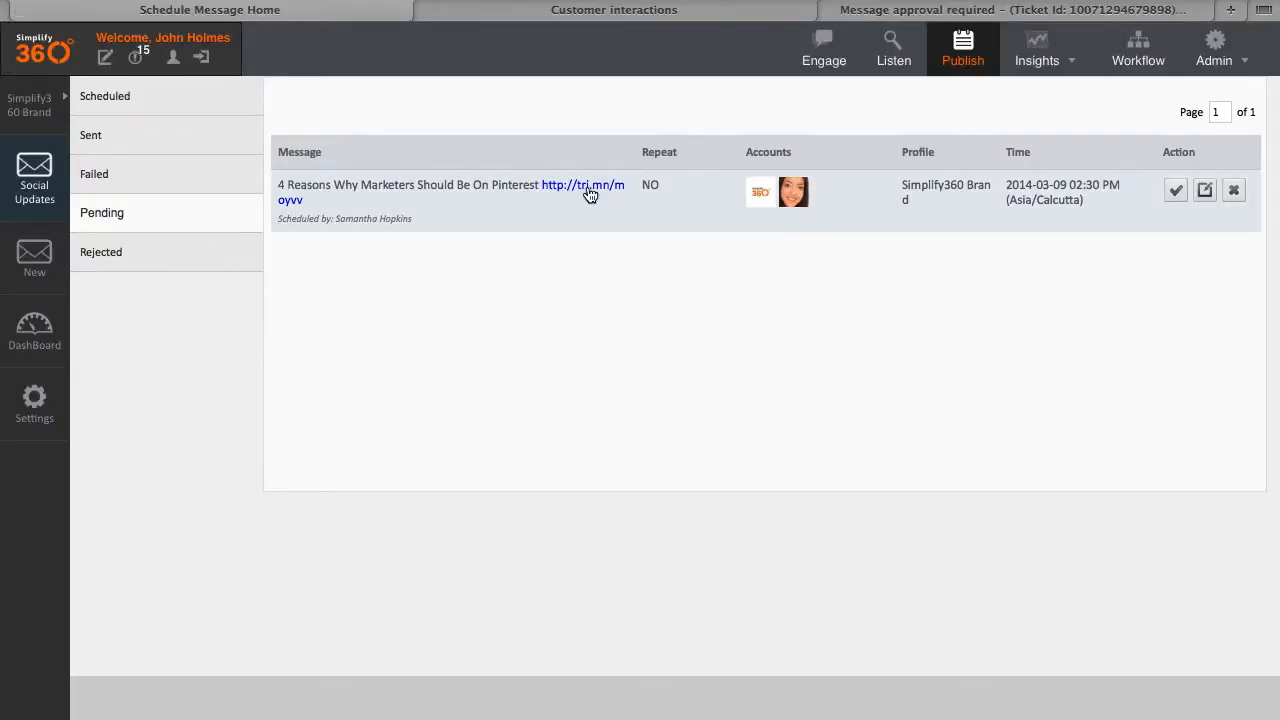
{"action": "left_click", "coordinate": [575, 12]}
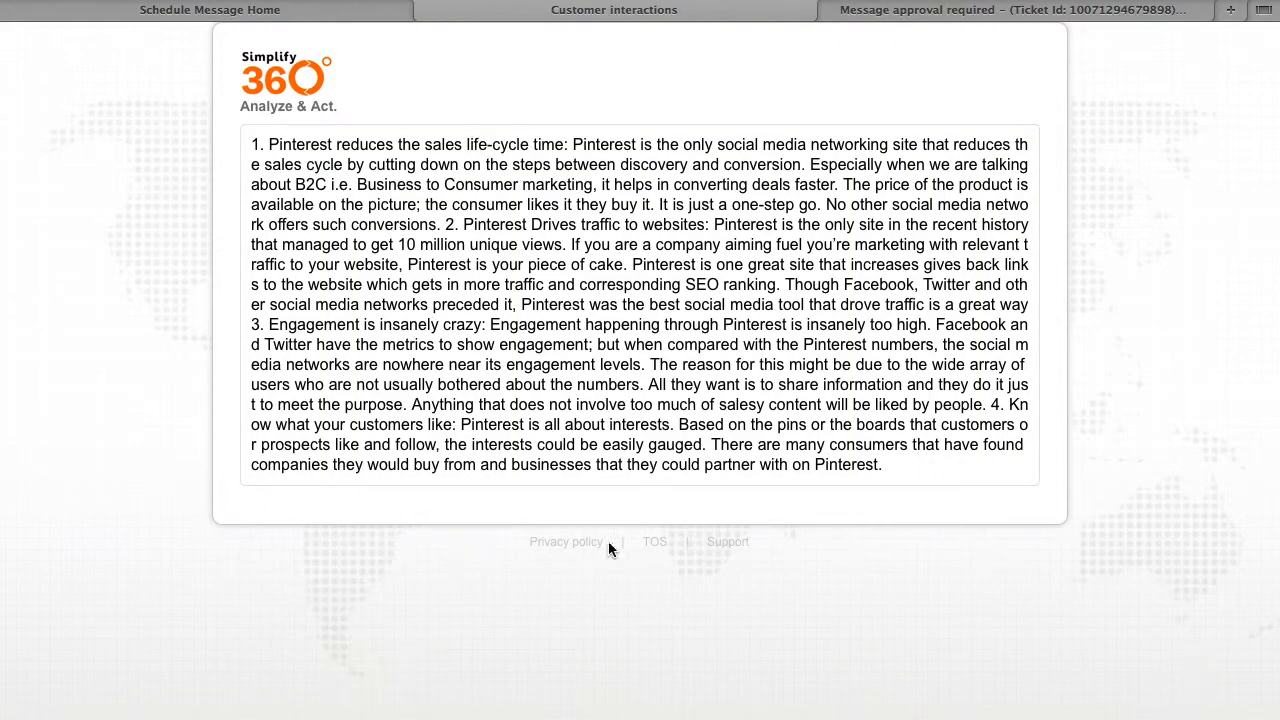
{"action": "left_click", "coordinate": [348, 18]}
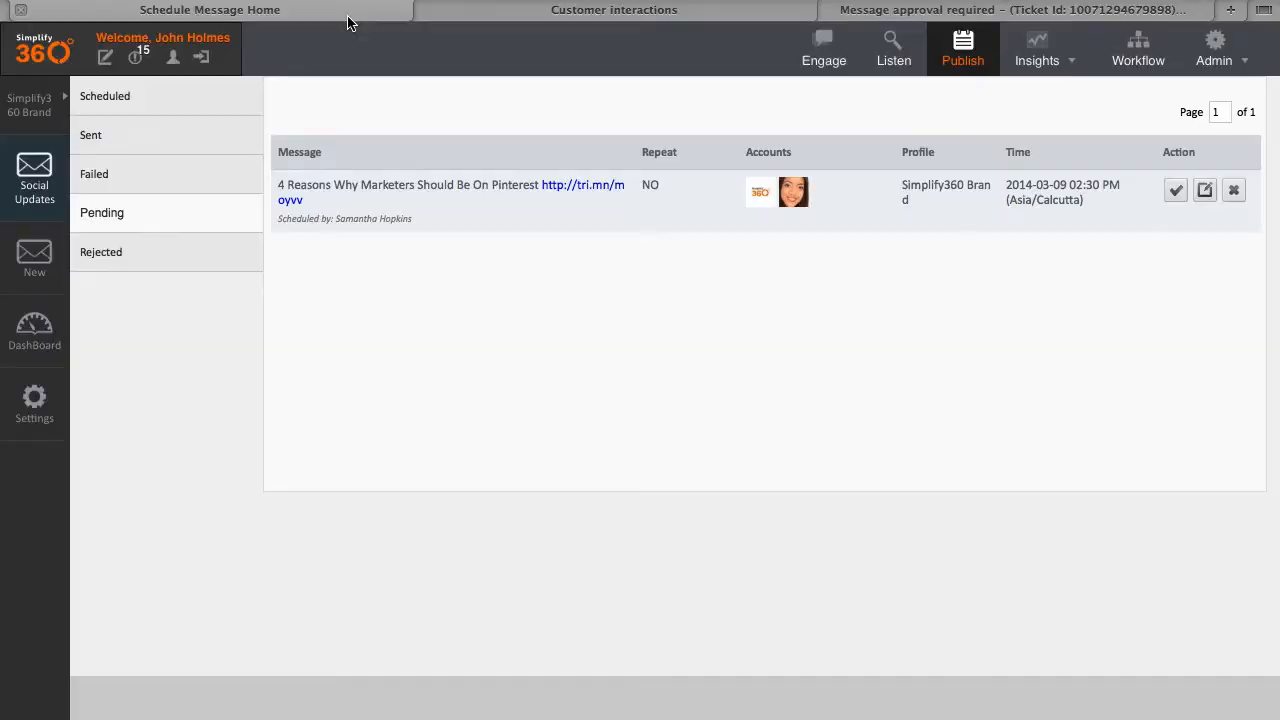
Step: Approve the pending Pinterest post with its case type set to Promotion
{"action": "left_click", "coordinate": [1178, 194]}
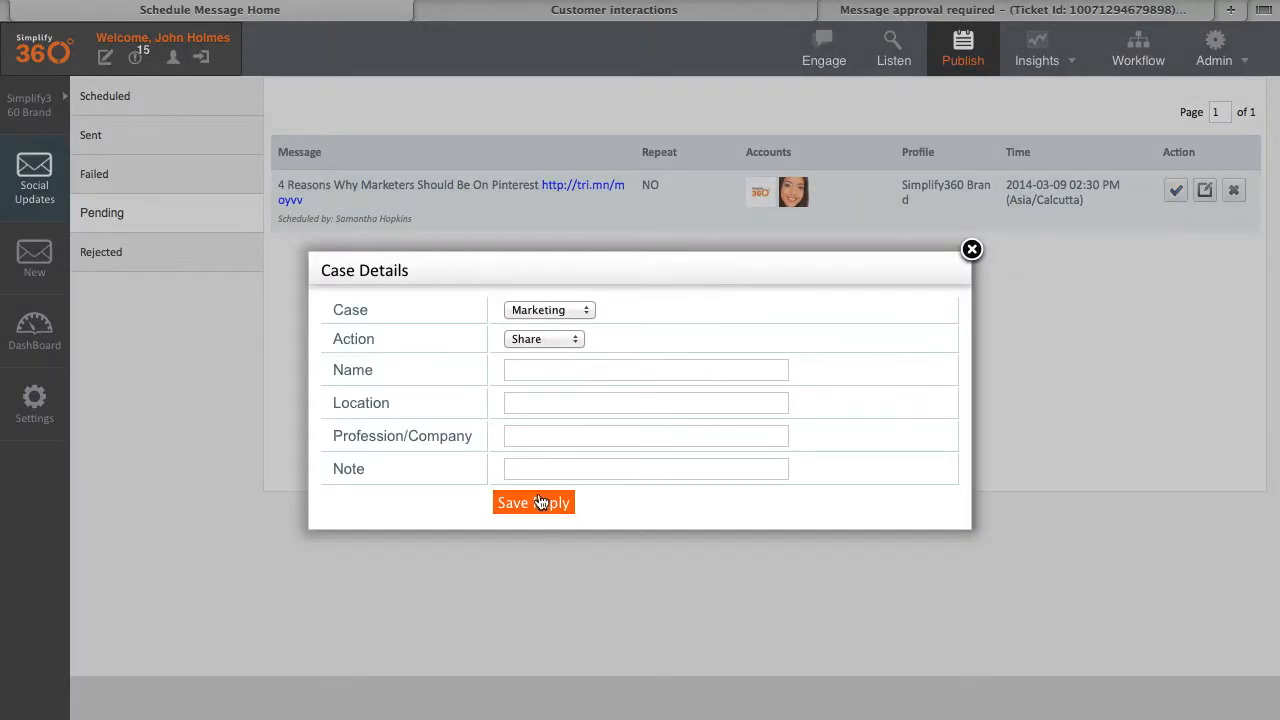
{"action": "left_click", "coordinate": [549, 310]}
{"action": "left_click", "coordinate": [551, 374]}
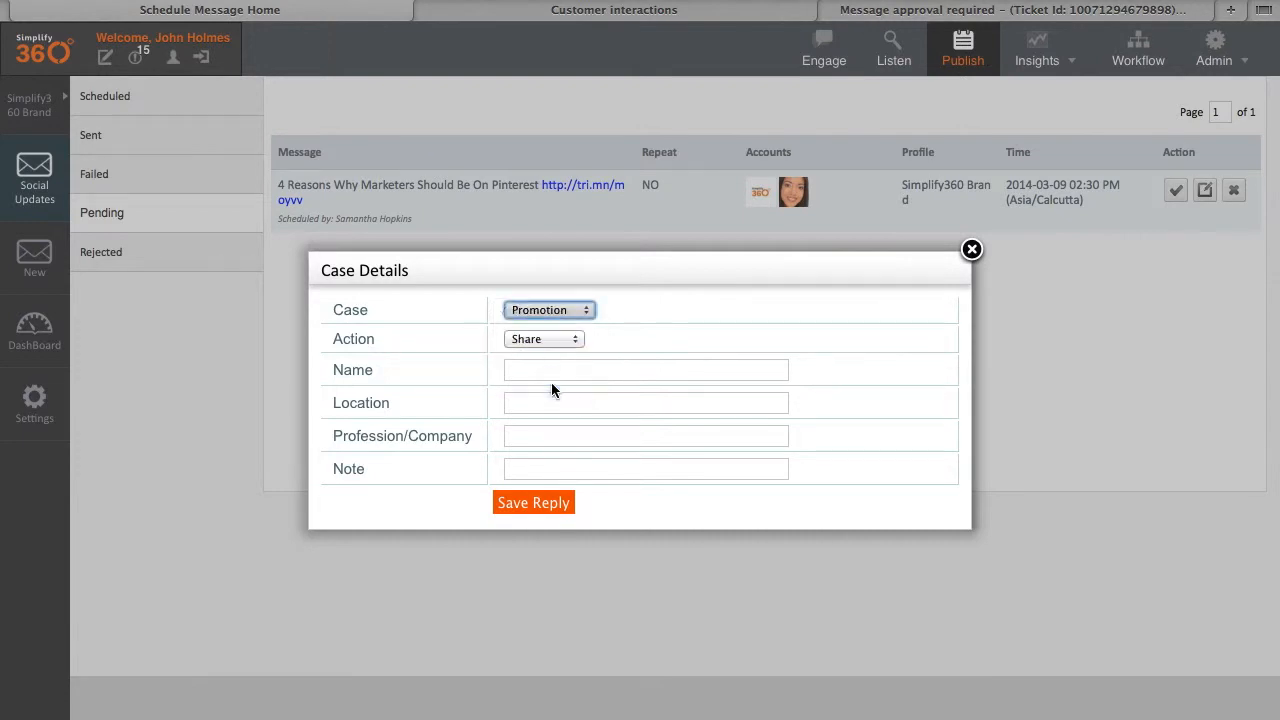
{"action": "left_click", "coordinate": [537, 508]}
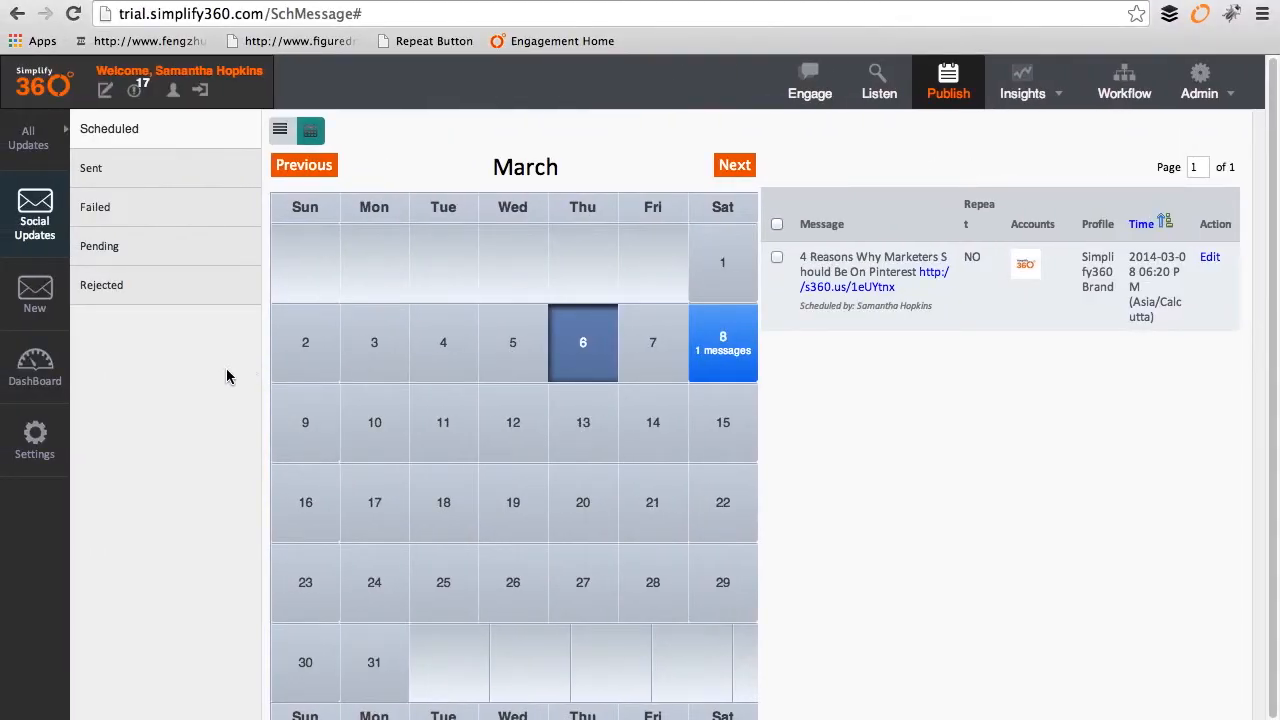
Step: Open Scheduled messages in calendar view to see the post on March 9
{"action": "left_click", "coordinate": [173, 135]}
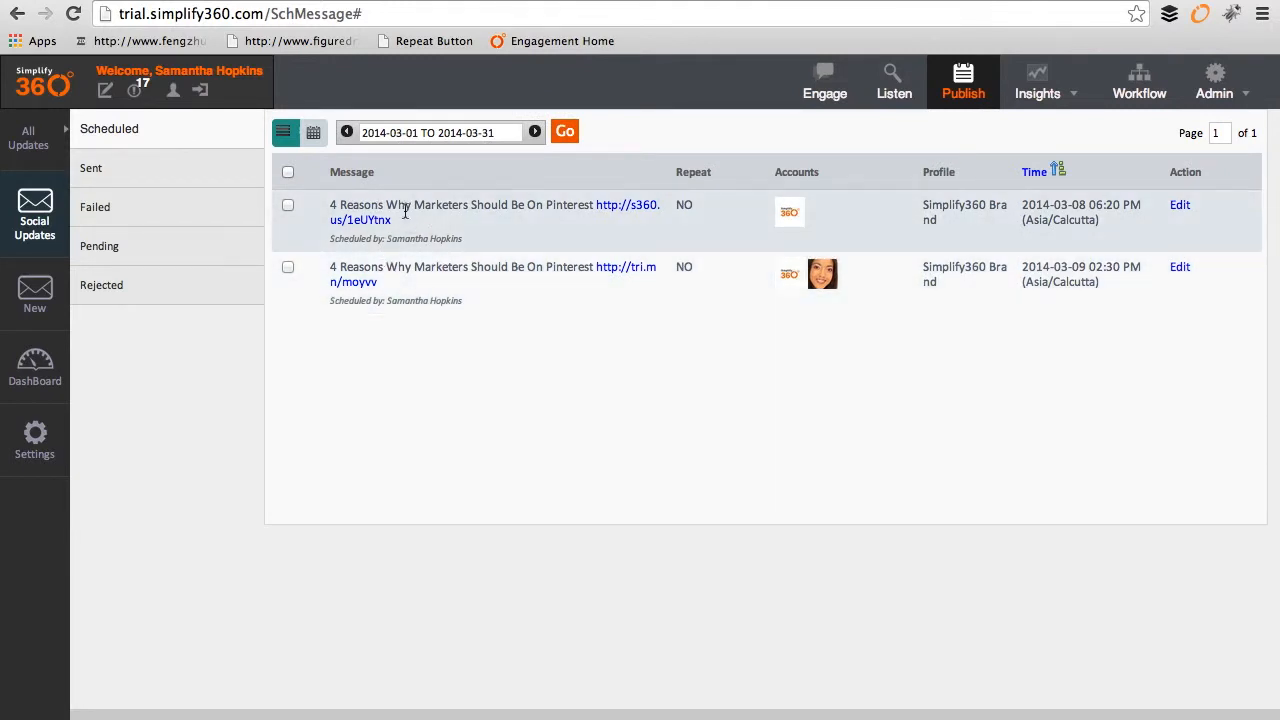
{"action": "left_click", "coordinate": [320, 138]}
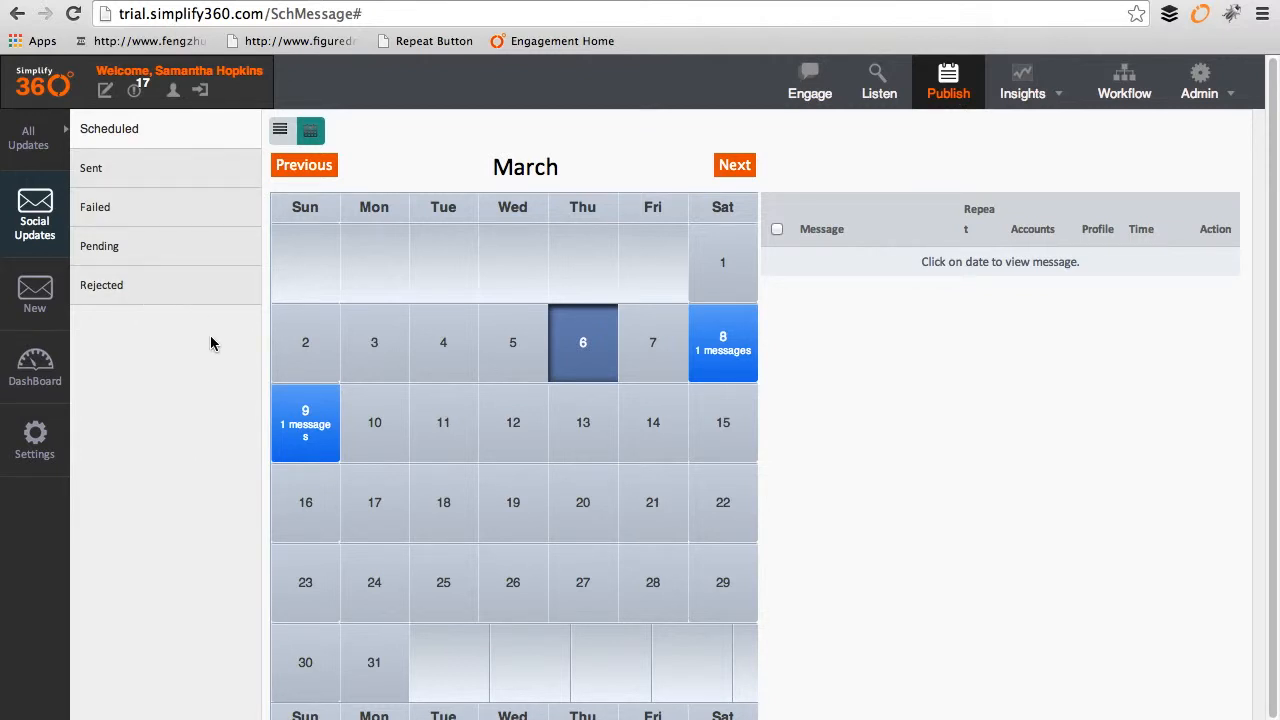
Step: Browse the Sent, Failed, Pending and Rejected lists, then open Settings
{"action": "left_click", "coordinate": [165, 180]}
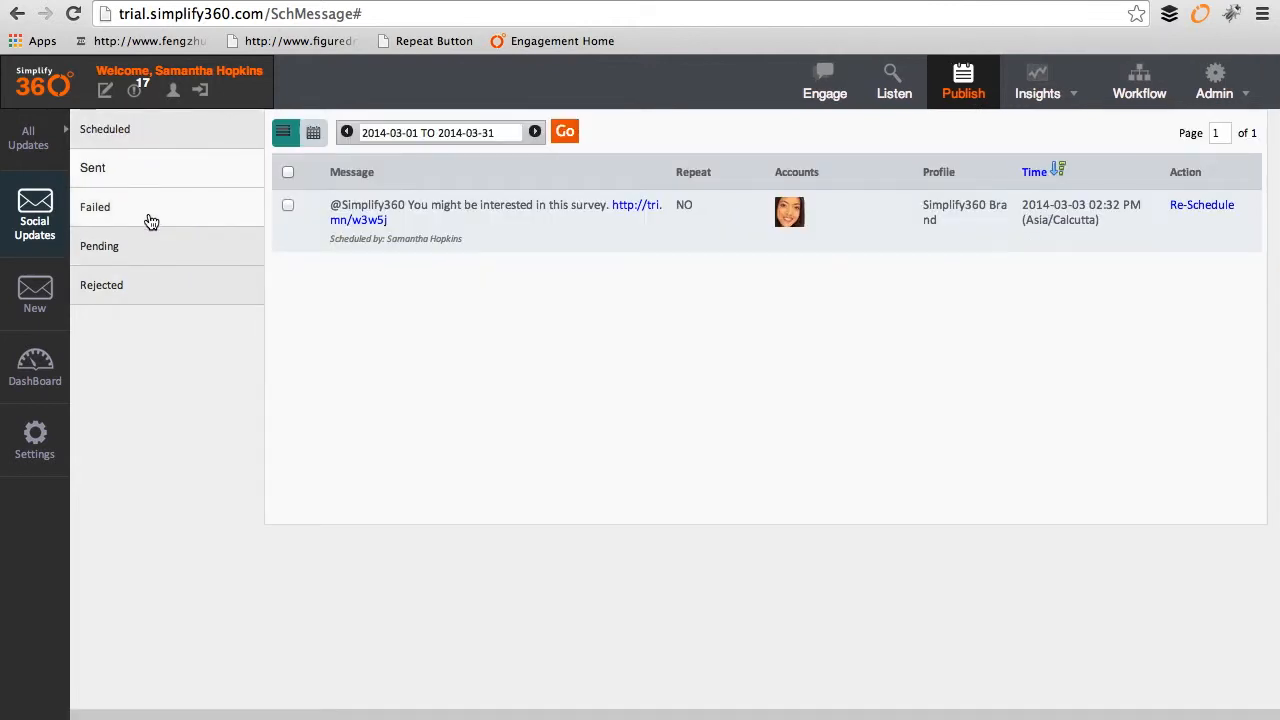
{"action": "left_click", "coordinate": [138, 210]}
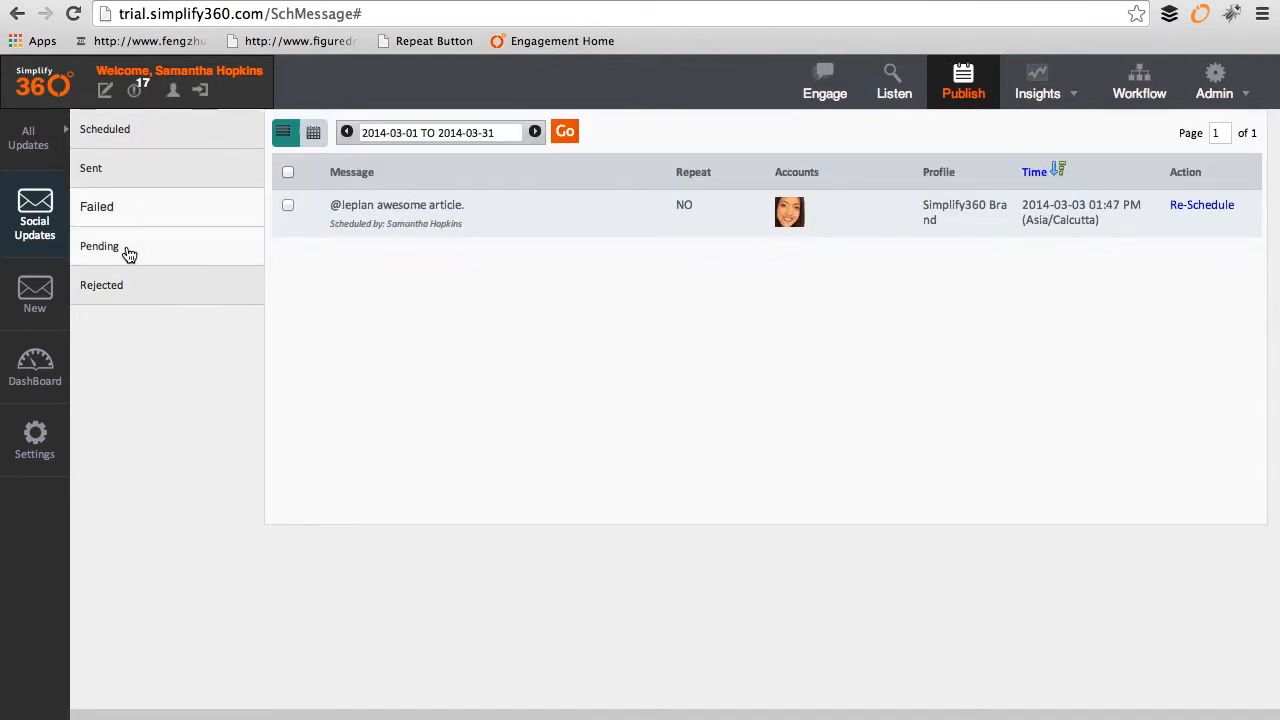
{"action": "left_click", "coordinate": [127, 252]}
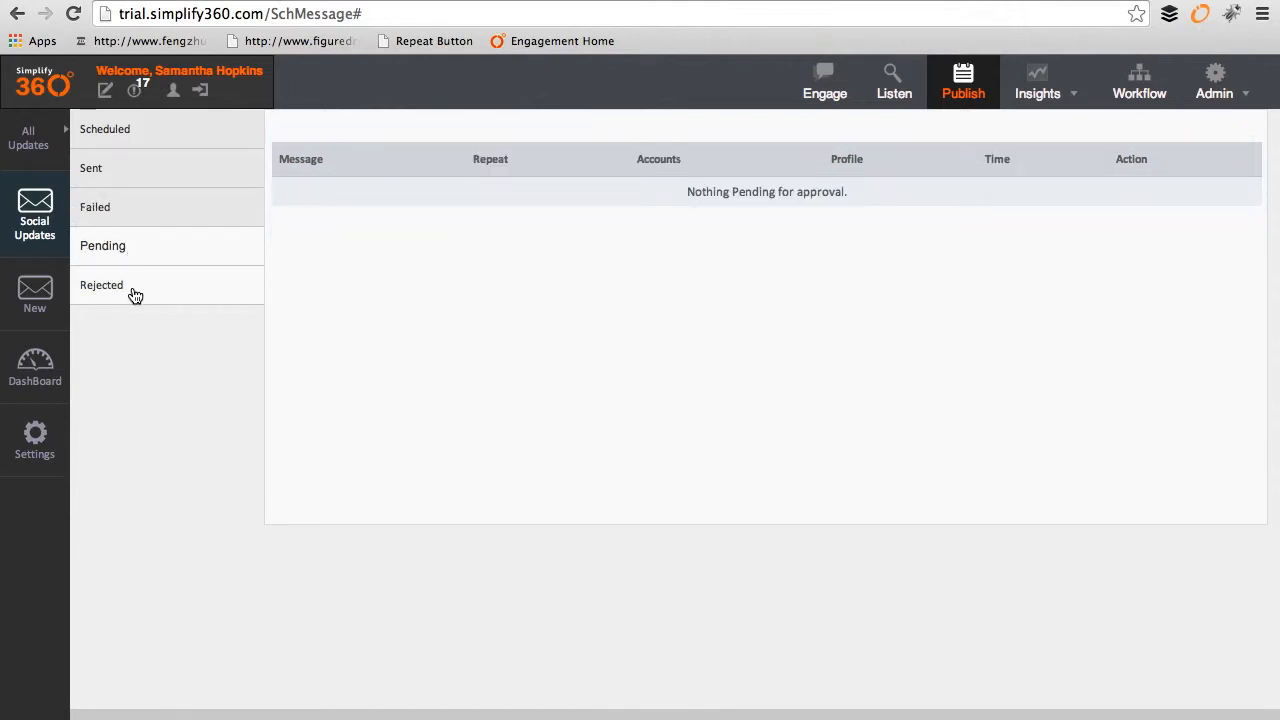
{"action": "left_click", "coordinate": [135, 292]}
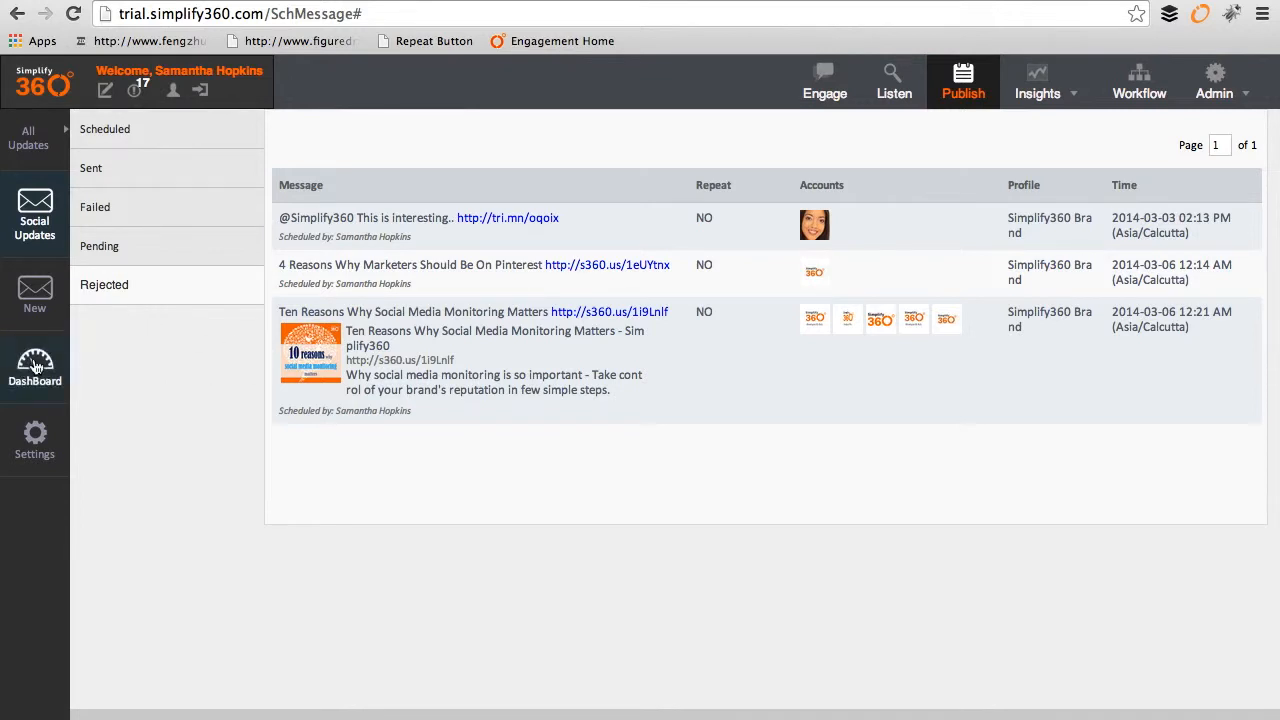
{"action": "left_click", "coordinate": [35, 451]}
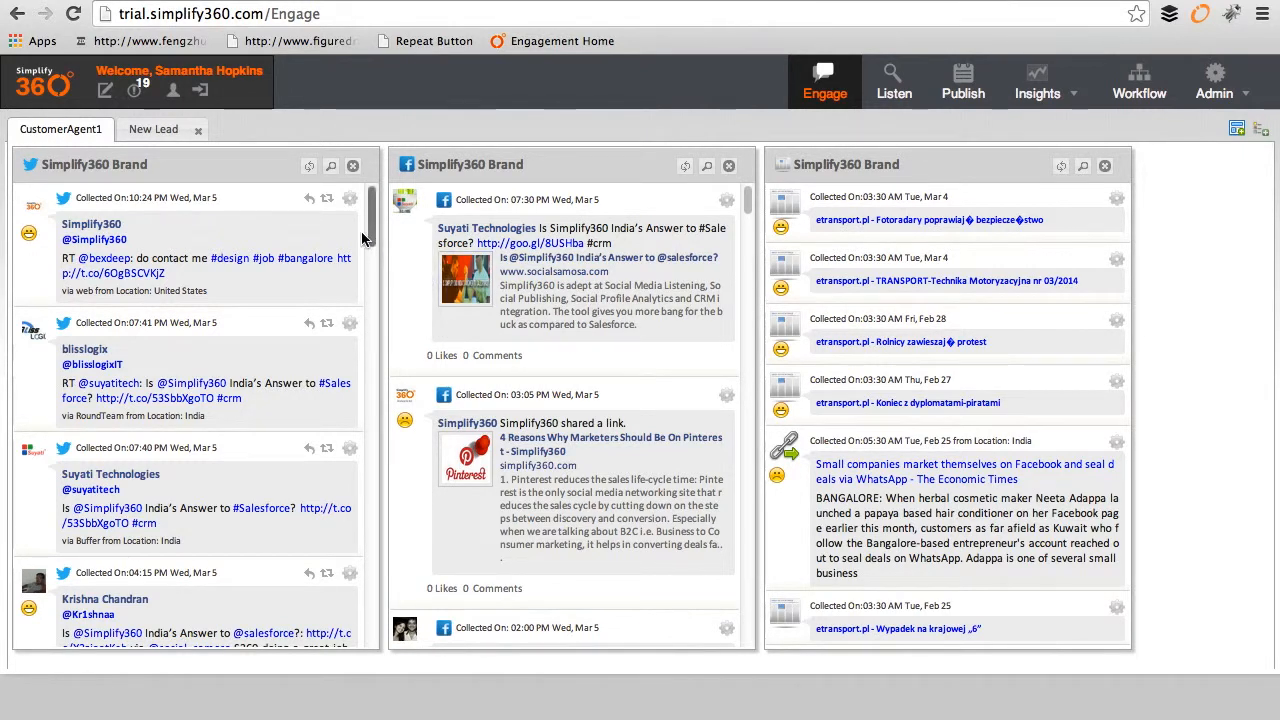
Step: In the New Lead streams, find the museum social-media tweet and open its actions
{"action": "left_click_drag", "start_coordinate": [366, 236], "coordinate": [373, 291]}
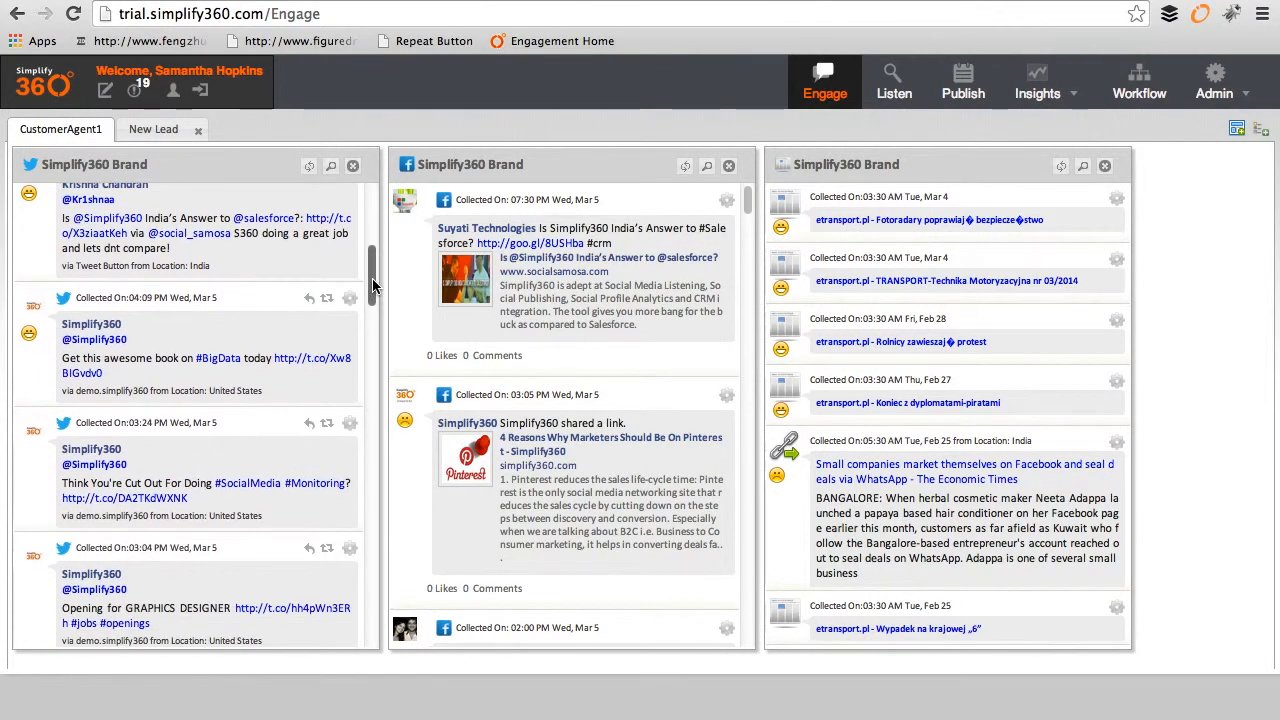
{"action": "left_click_drag", "start_coordinate": [749, 200], "coordinate": [752, 285]}
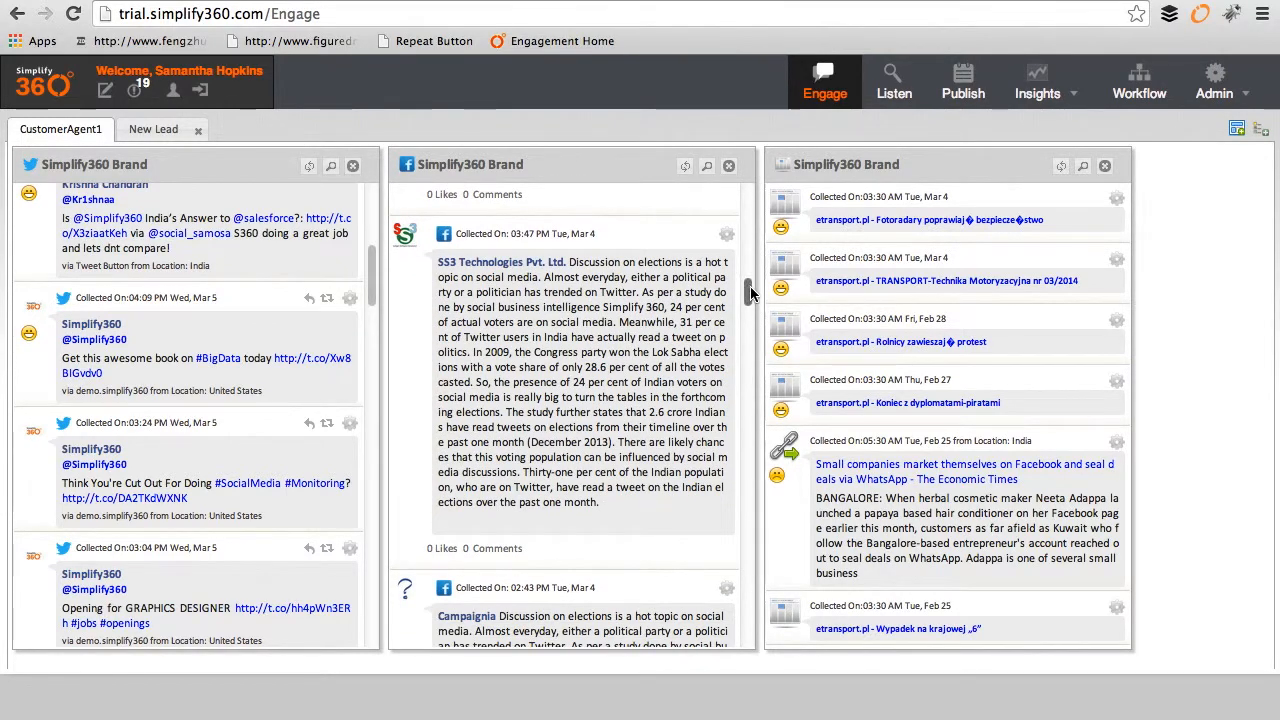
{"action": "left_click", "coordinate": [170, 130]}
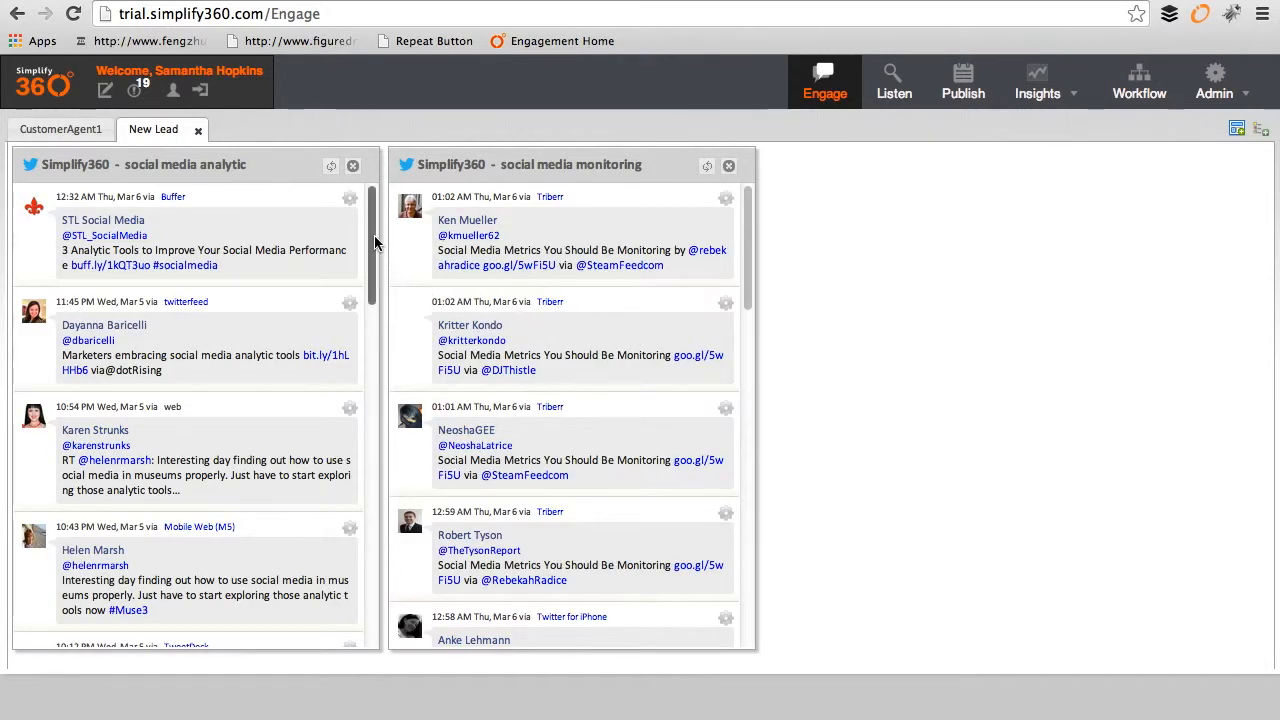
{"action": "scroll", "coordinate": [375, 254], "scroll_direction": "down", "scroll_amount": 1}
{"action": "scroll", "coordinate": [375, 254], "scroll_direction": "down", "scroll_amount": 7}
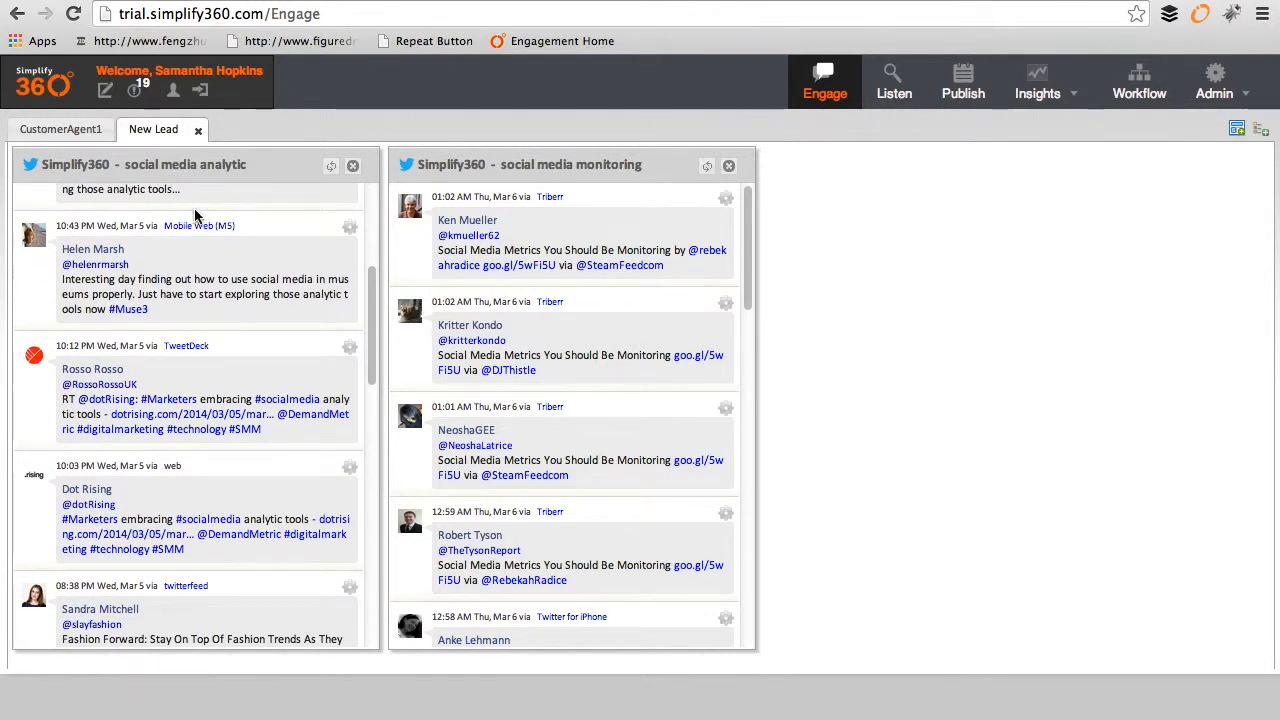
{"action": "left_click_drag", "start_coordinate": [168, 314], "coordinate": [70, 262]}
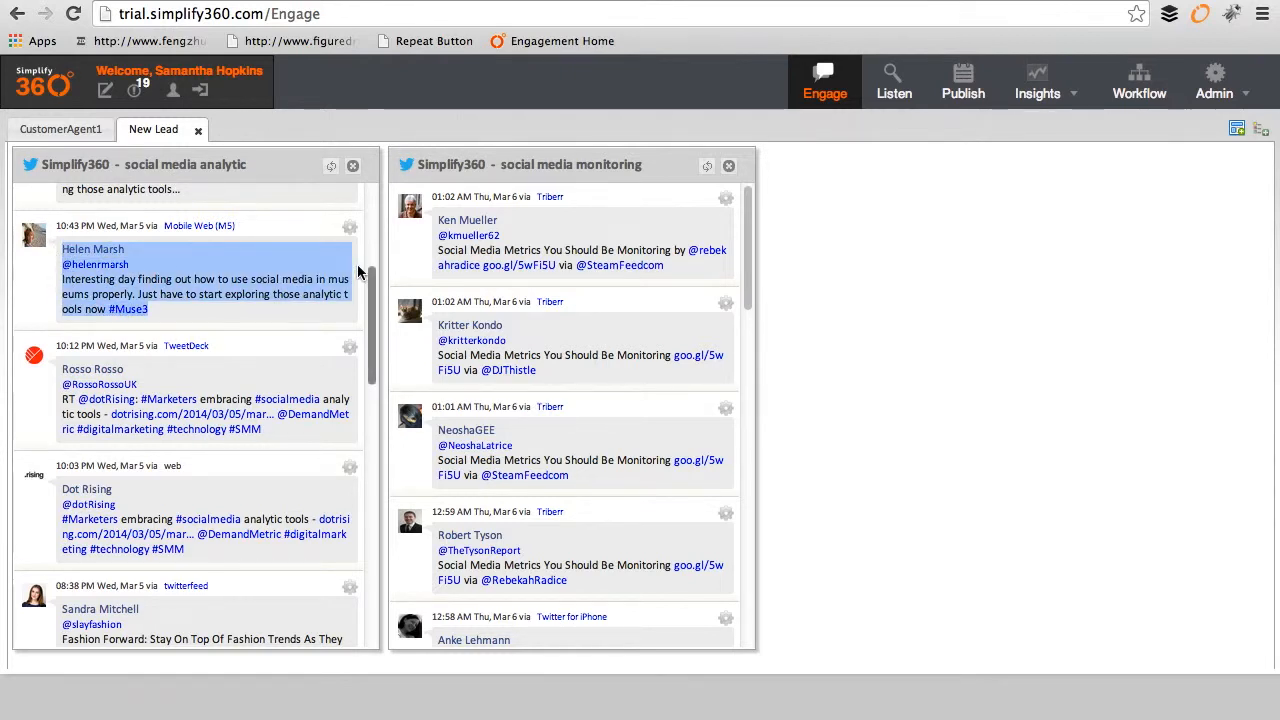
{"action": "left_click", "coordinate": [349, 229]}
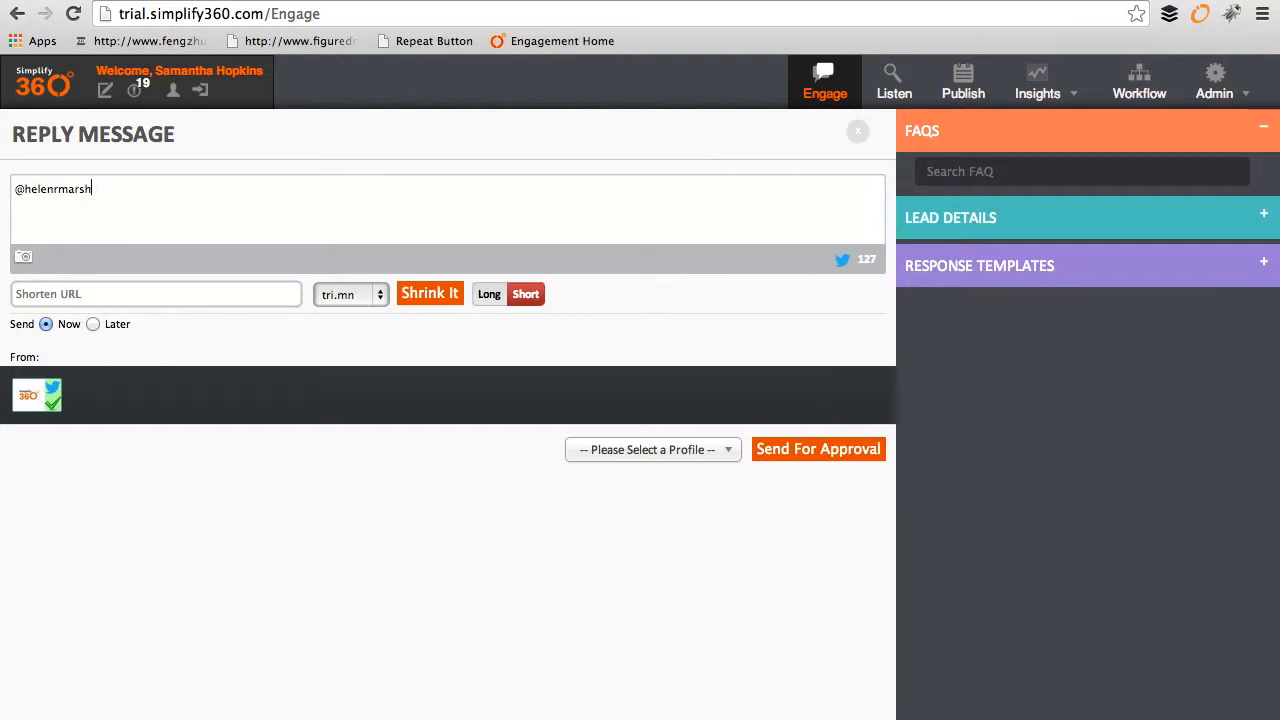
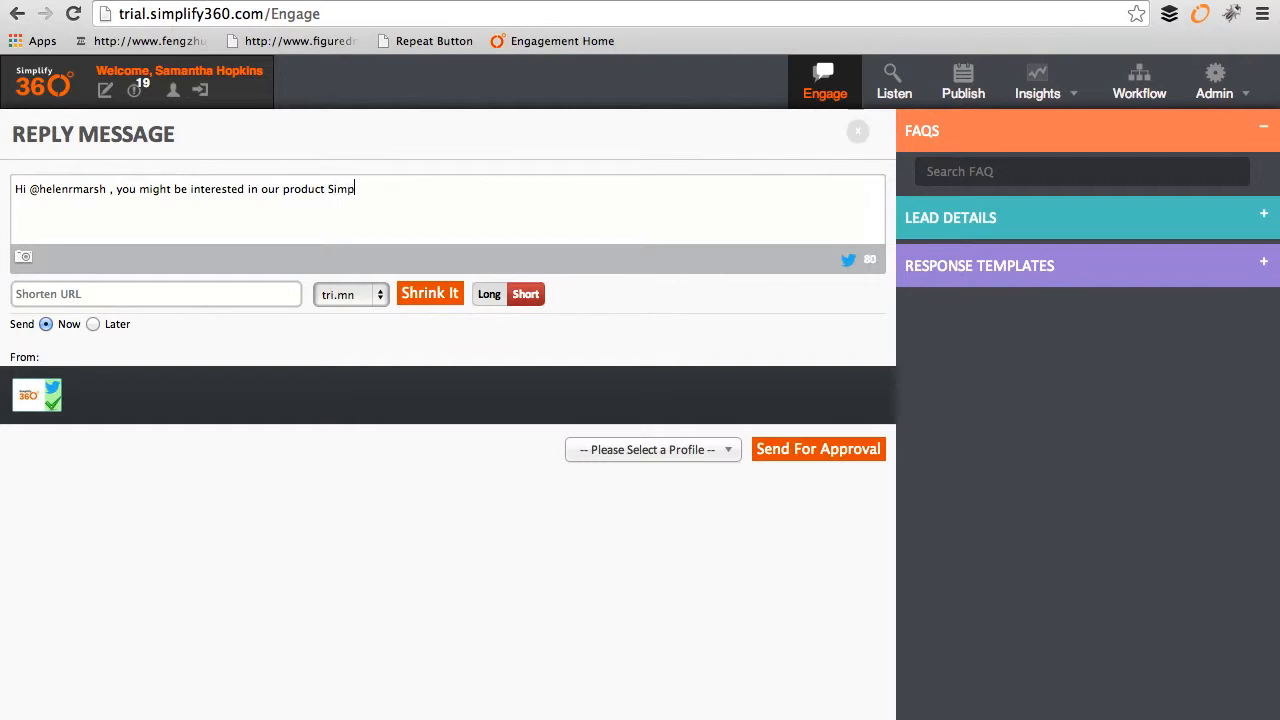
Step: Write the reply 'you might be interested in our product Simplify360. Let me know' from Simplify360 Brand
{"action": "type", "text": "lify360. Let me know."}
{"action": "left_click", "coordinate": [652, 452]}
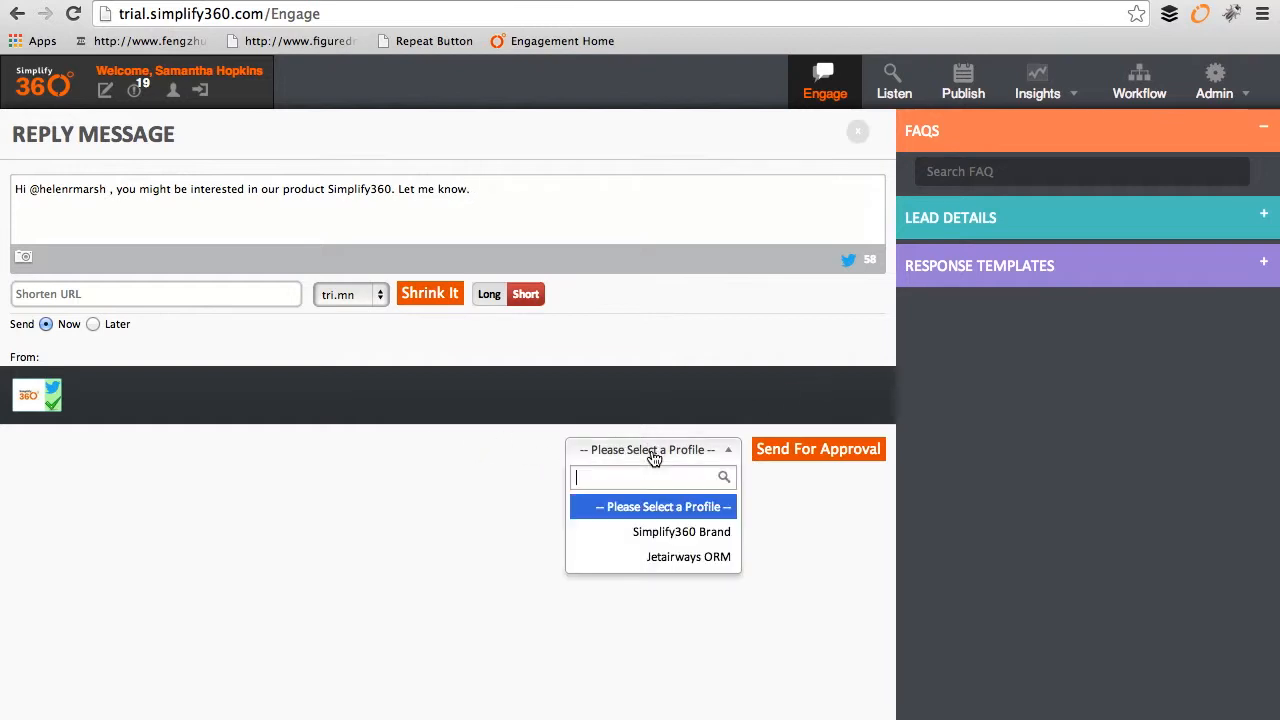
{"action": "left_click", "coordinate": [660, 533]}
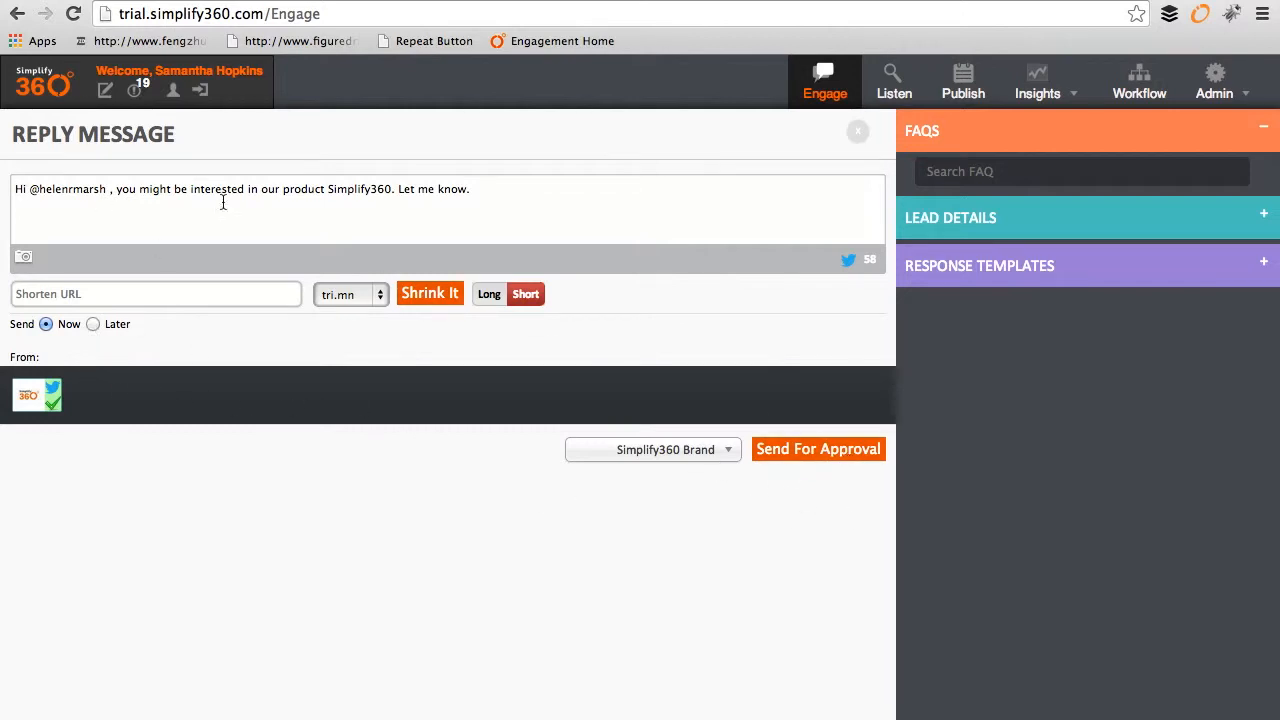
Step: Send the reply for approval and save its case as Lead with Response action and the contact's first name
{"action": "left_click", "coordinate": [828, 455]}
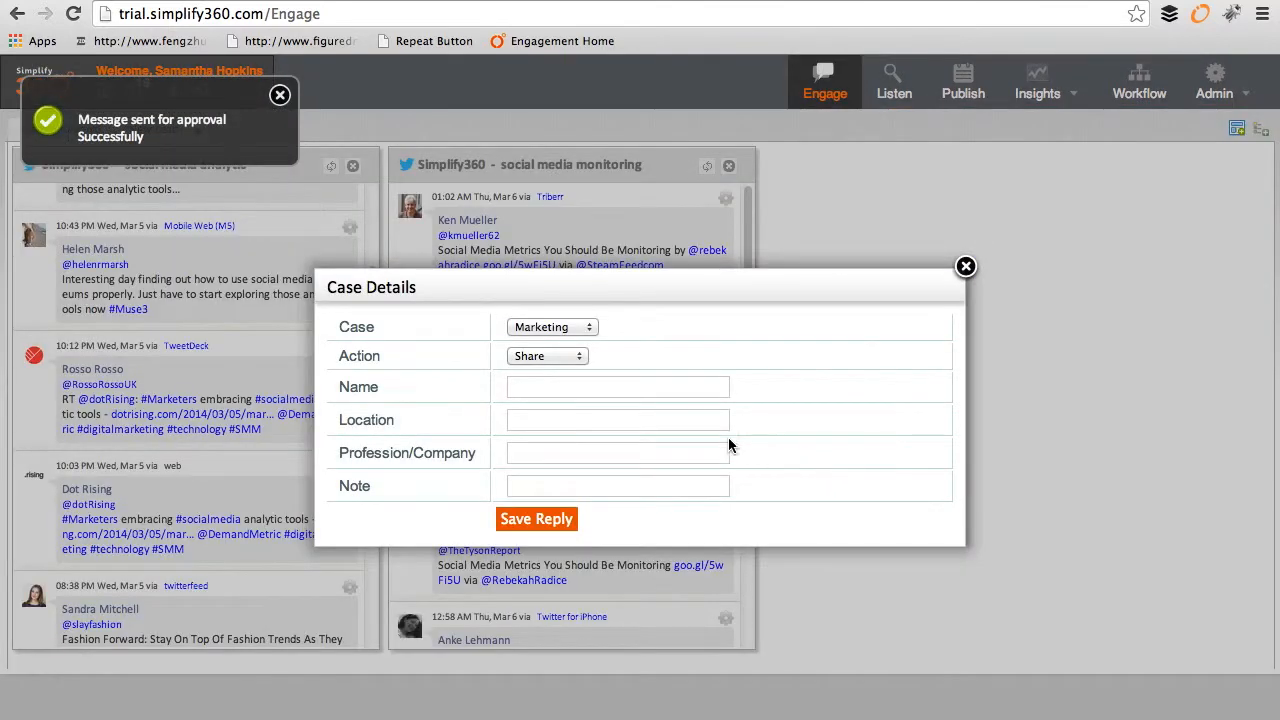
{"action": "left_click", "coordinate": [578, 330]}
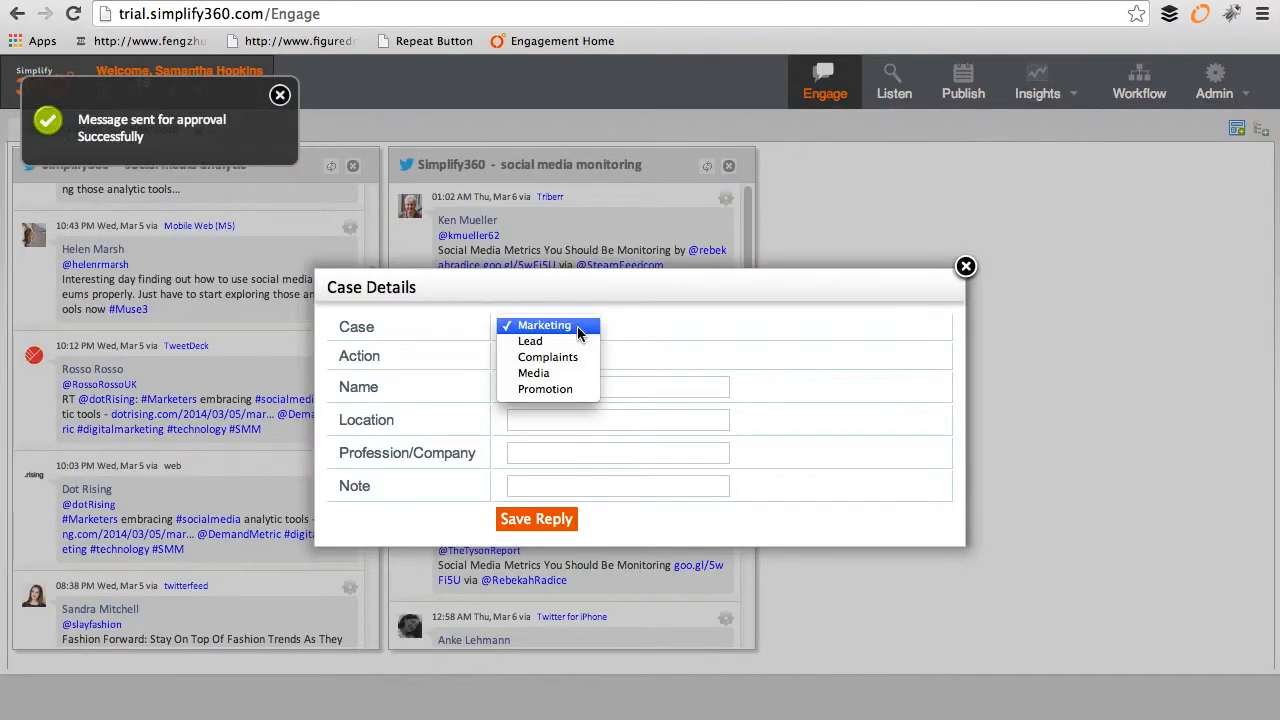
{"action": "left_click", "coordinate": [573, 341]}
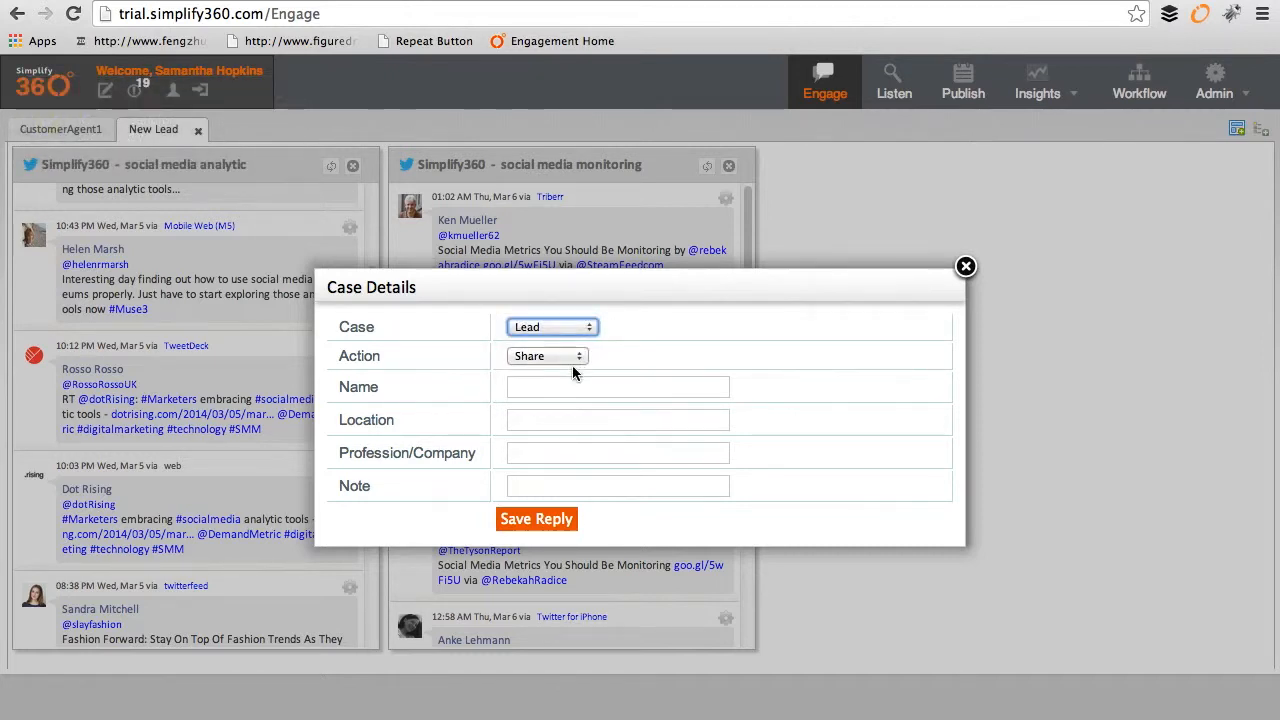
{"action": "left_click", "coordinate": [572, 358]}
{"action": "left_click", "coordinate": [575, 371]}
{"action": "left_click", "coordinate": [564, 389]}
{"action": "type", "text": "Helen"}
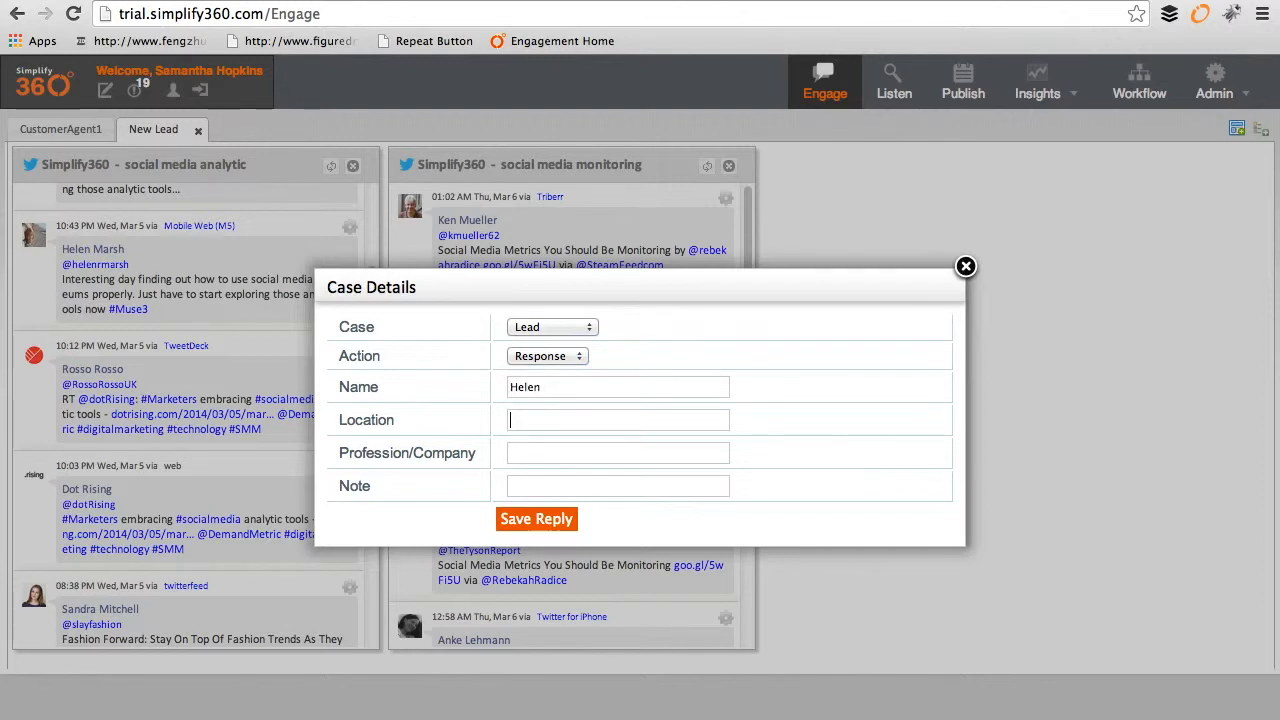
{"action": "key", "text": "Tab"}
{"action": "left_click", "coordinate": [540, 522]}
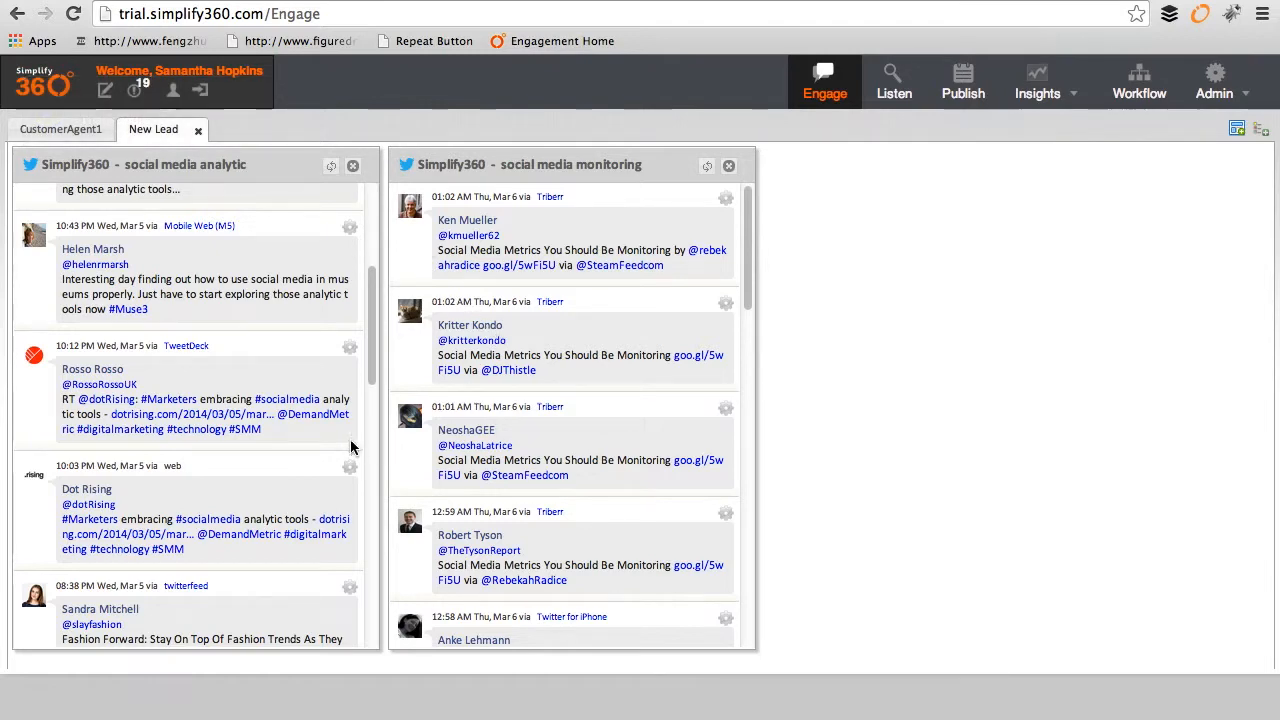
Step: Scroll through the admin's Scheduled social updates list for March 2014
{"action": "scroll", "coordinate": [350, 447], "scroll_direction": "down", "scroll_amount": 5}
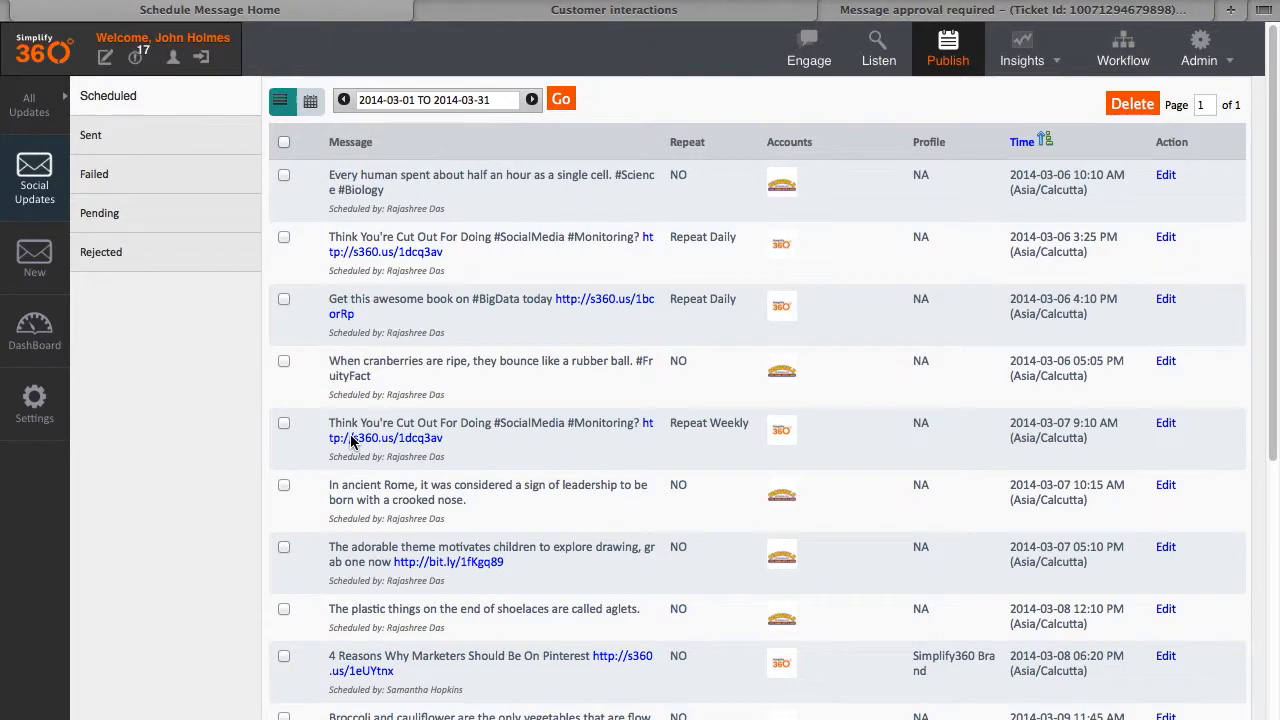
Step: Check the notifications, then open the Pending list and highlight the Simplify360 pitch reply's text
{"action": "left_click", "coordinate": [136, 60]}
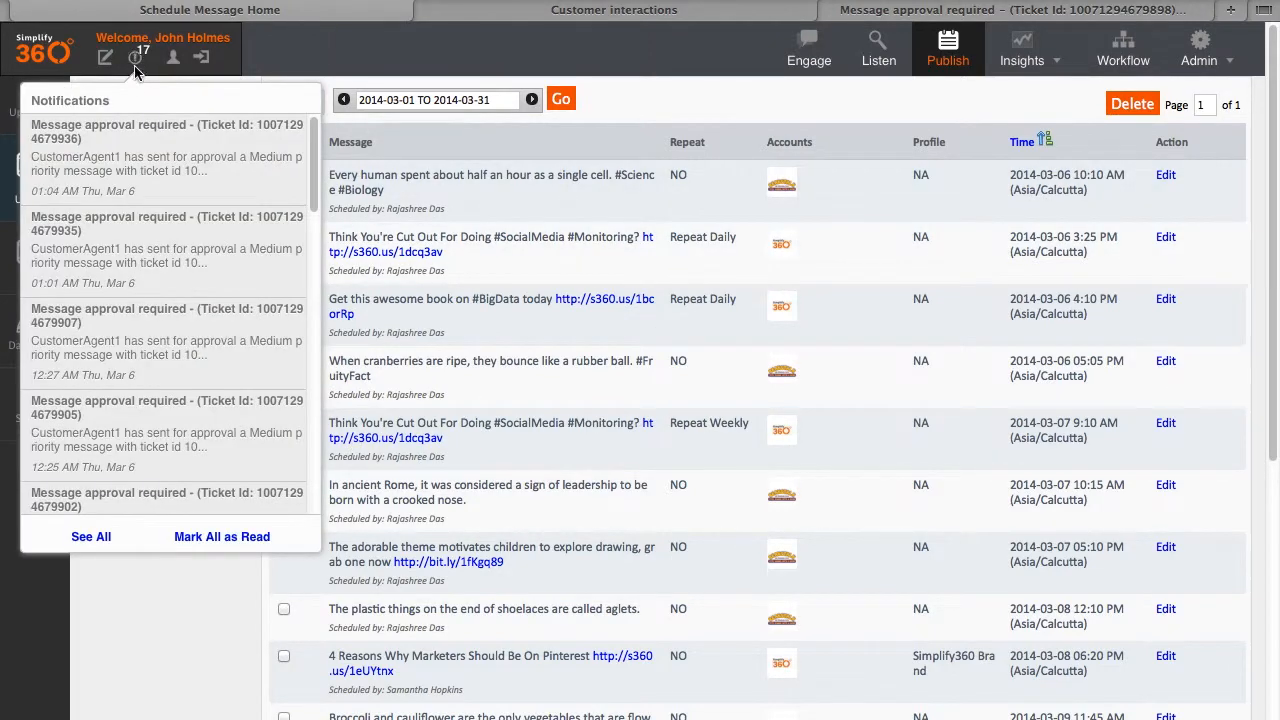
{"action": "left_click", "coordinate": [223, 600]}
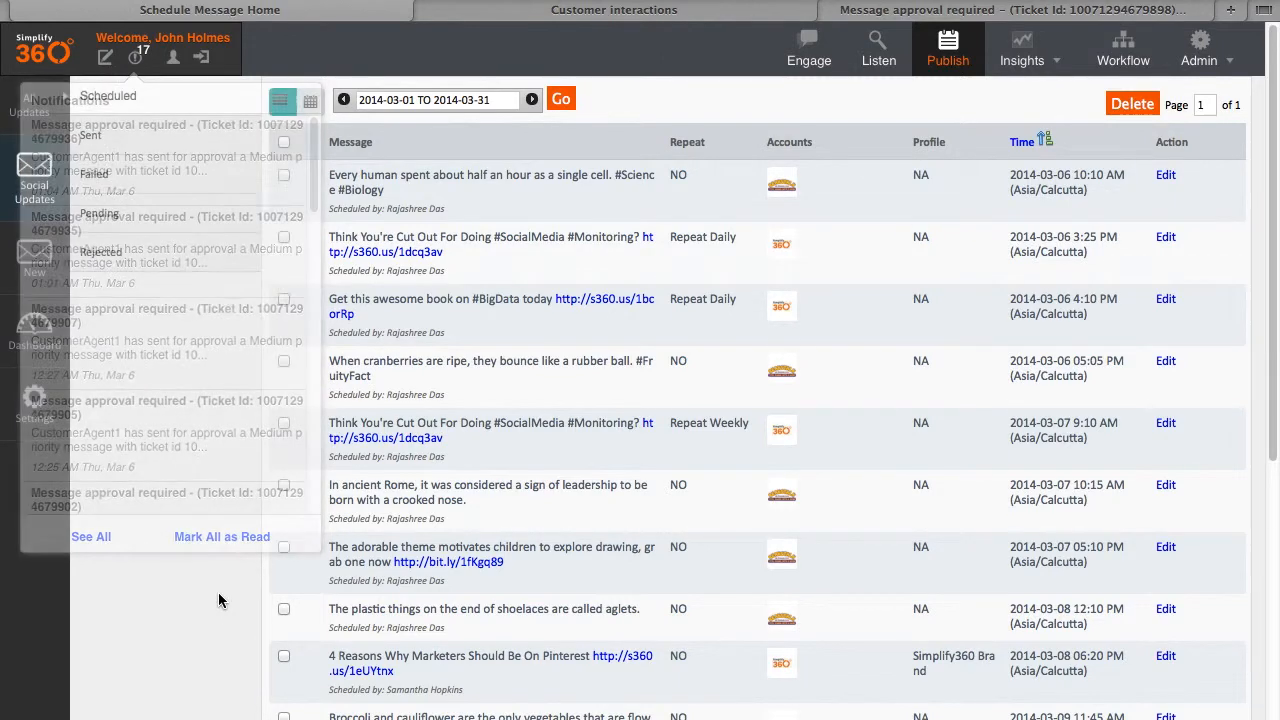
{"action": "left_click", "coordinate": [118, 214]}
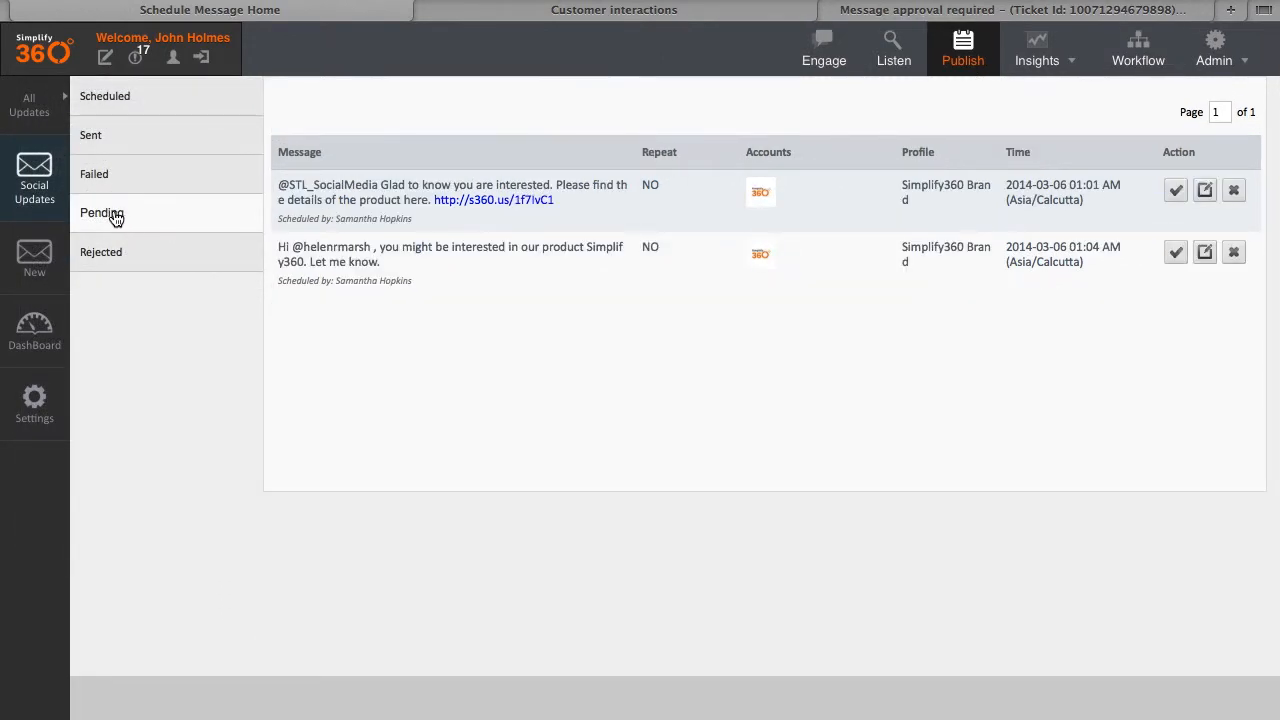
{"action": "left_click_drag", "start_coordinate": [415, 273], "coordinate": [278, 246]}
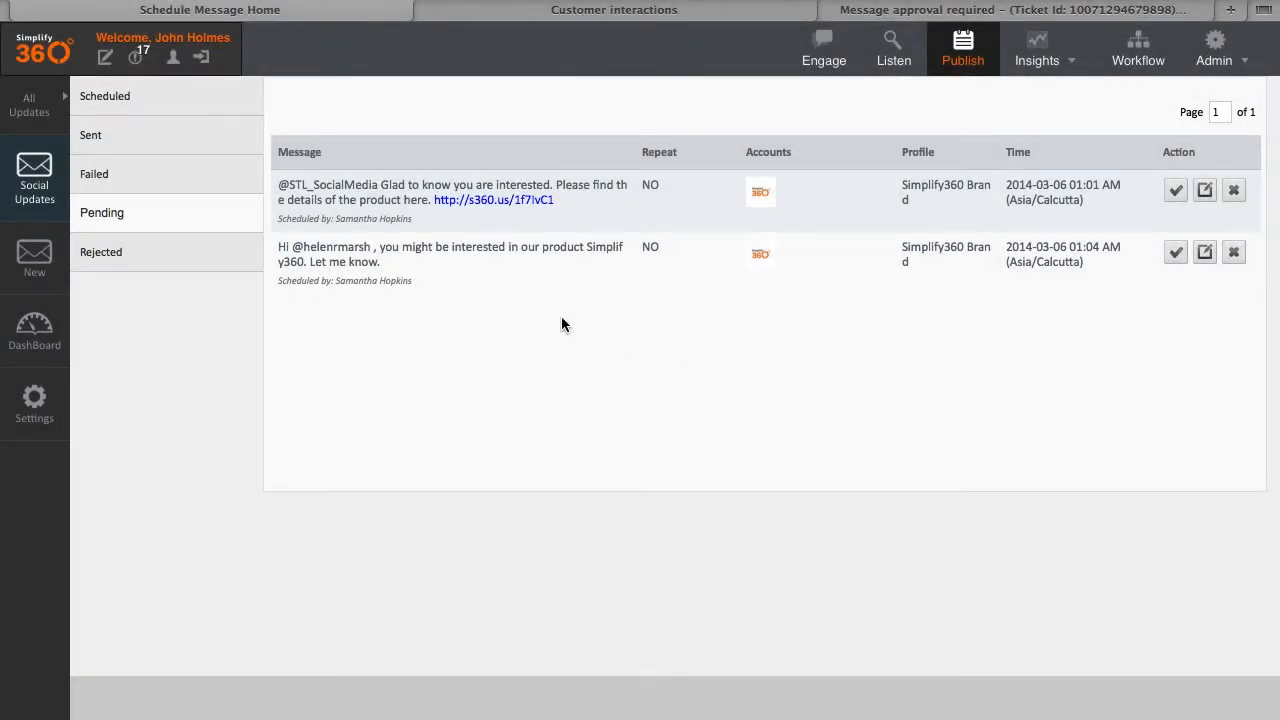
{"action": "left_click_drag", "start_coordinate": [410, 264], "coordinate": [279, 248]}
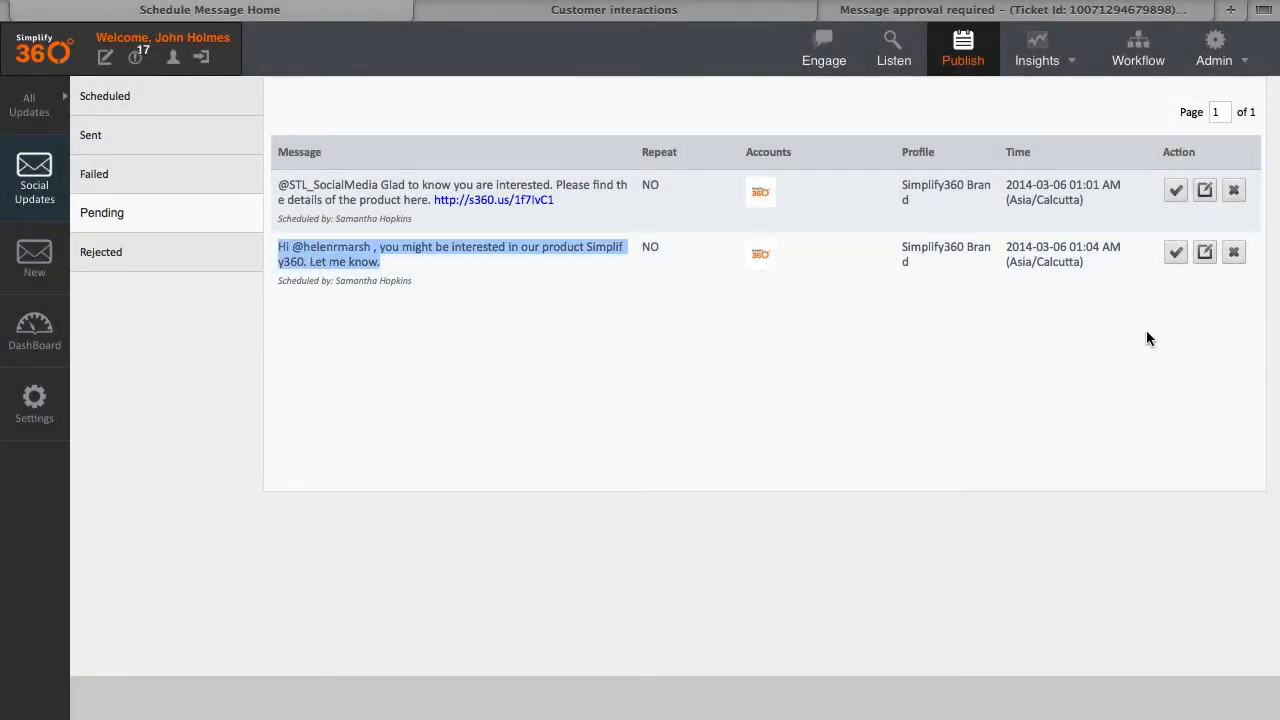
Step: Add a demo question to the pending pitch, time it for 2014-03-14 5:15 AM, and send it now
{"action": "left_click", "coordinate": [1206, 254]}
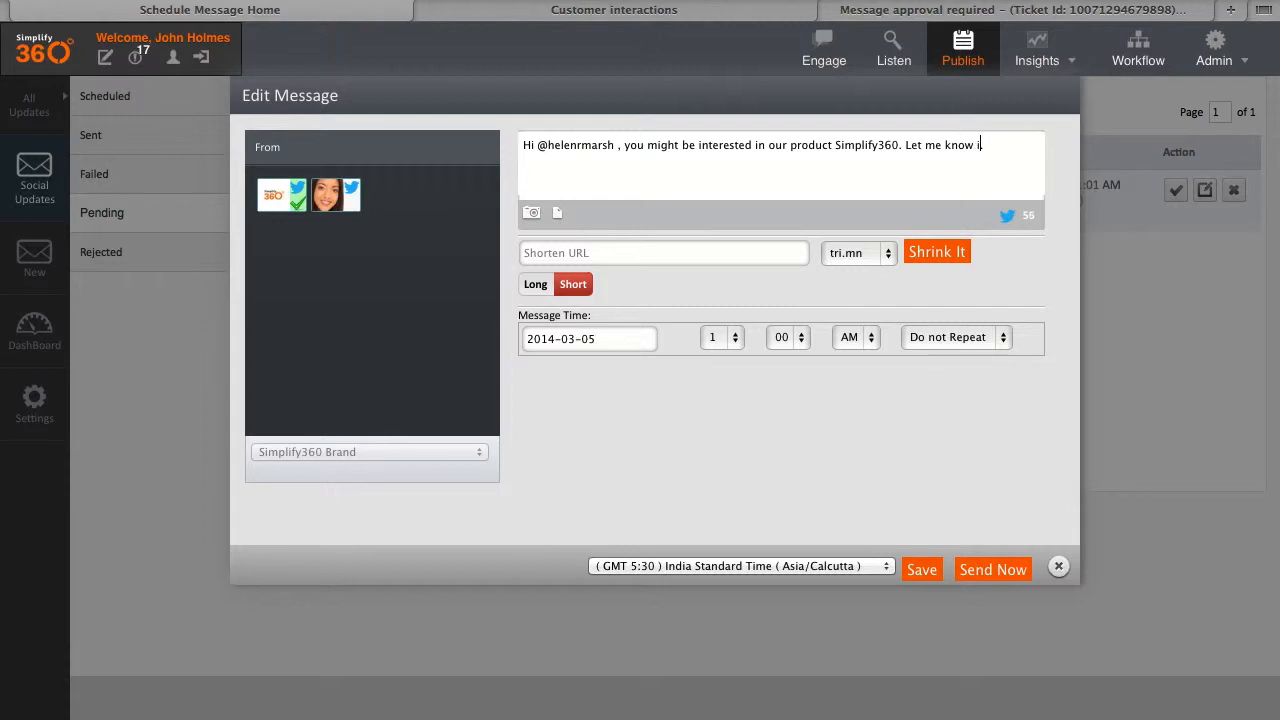
{"action": "type", "text": "ou would need a demo."}
{"action": "left_click", "coordinate": [600, 336]}
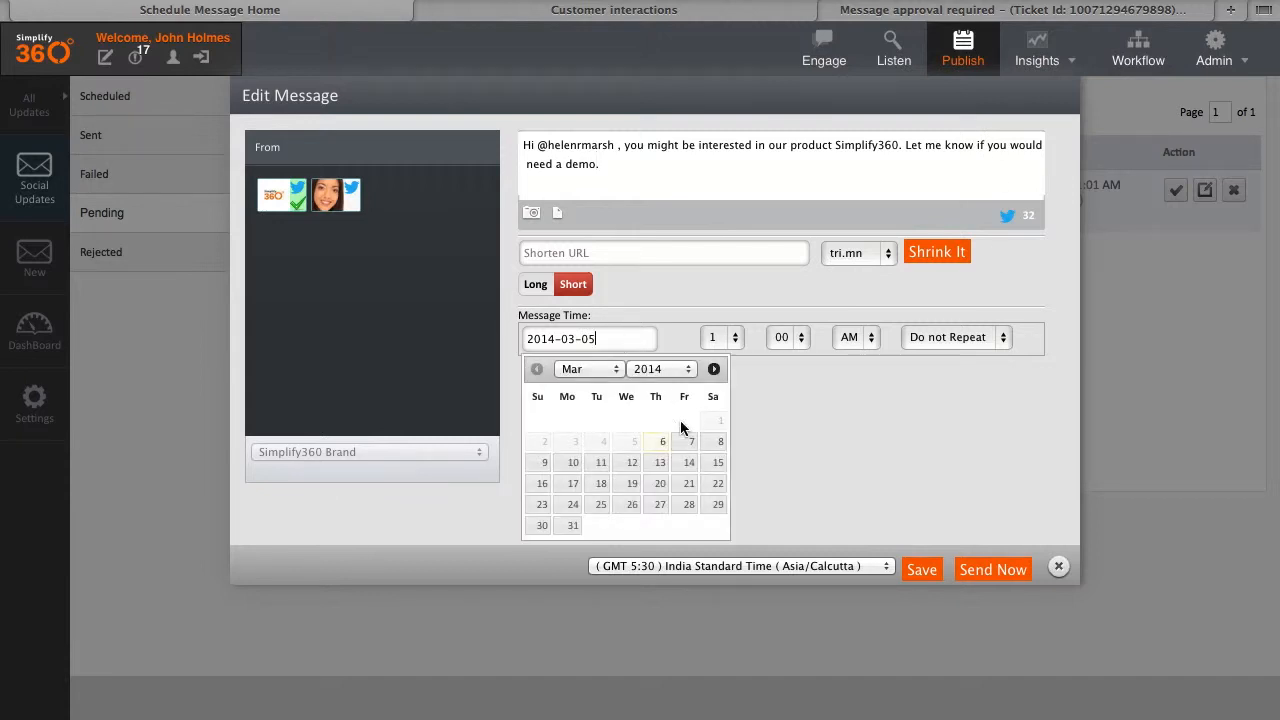
{"action": "left_click", "coordinate": [688, 463]}
{"action": "left_click", "coordinate": [733, 340]}
{"action": "left_click", "coordinate": [730, 403]}
{"action": "left_click", "coordinate": [785, 339]}
{"action": "left_click", "coordinate": [785, 387]}
{"action": "left_click", "coordinate": [853, 339]}
{"action": "left_click", "coordinate": [897, 405]}
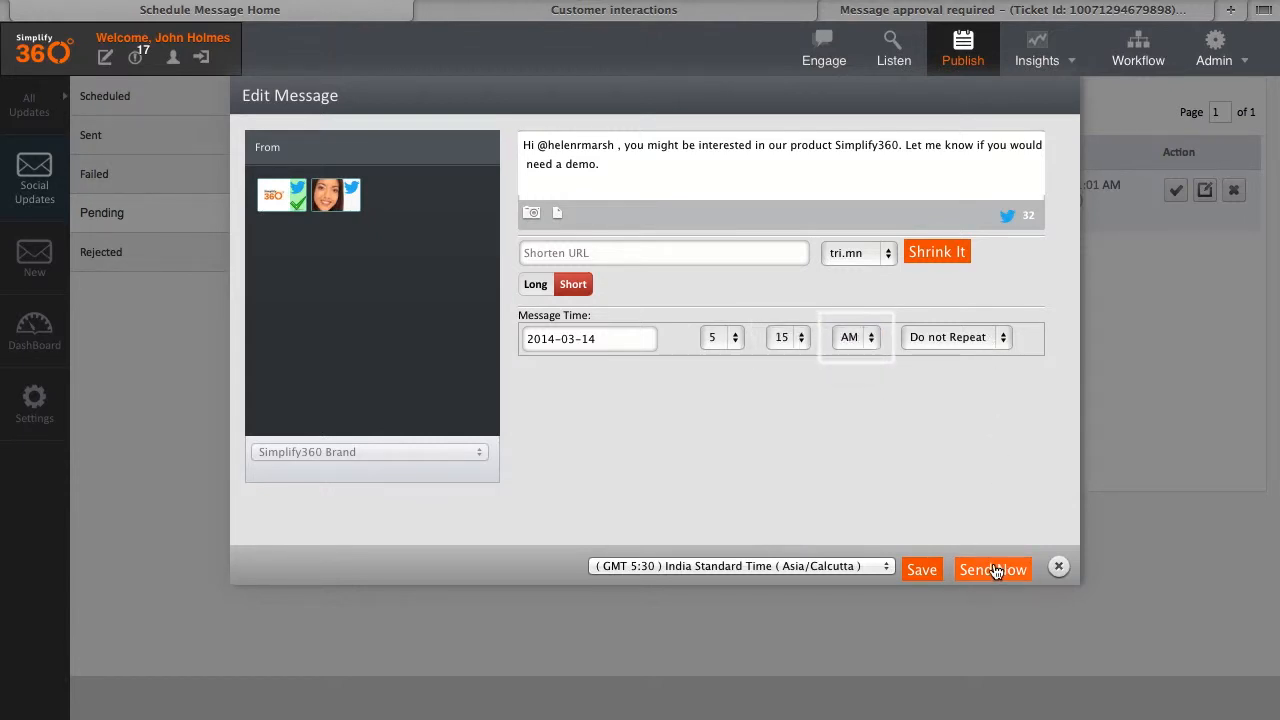
{"action": "left_click", "coordinate": [1058, 566]}
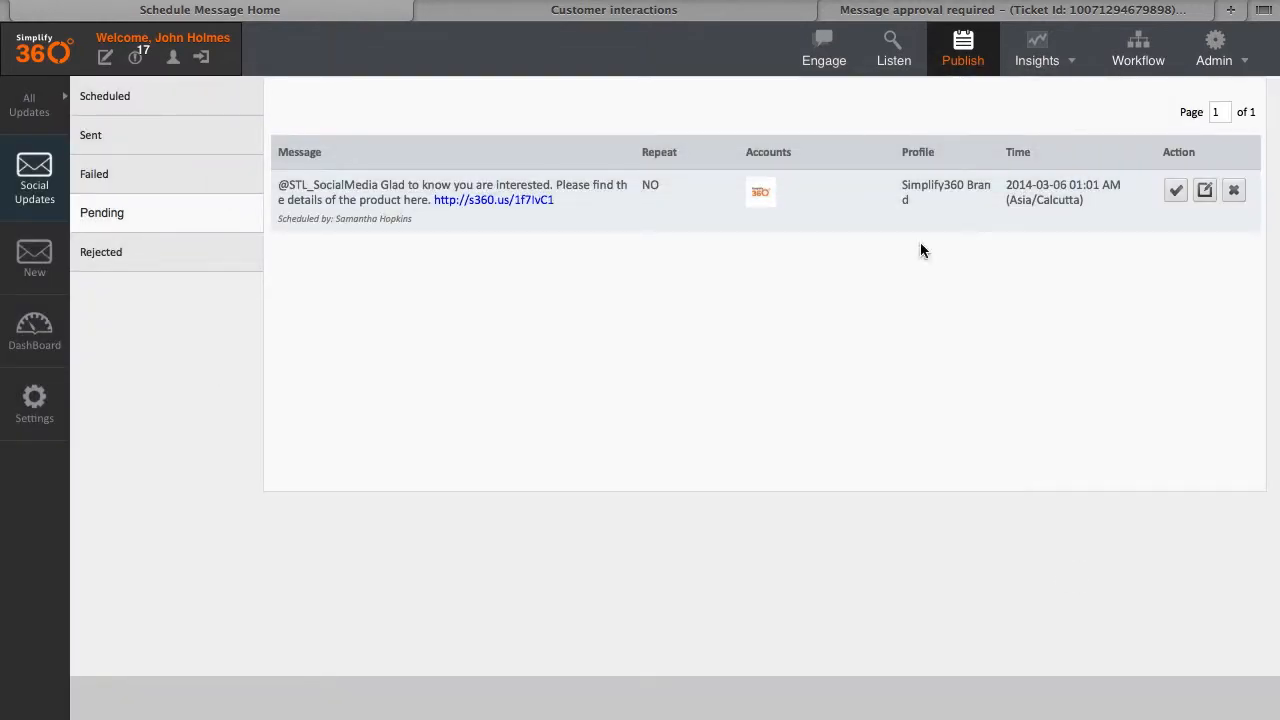
Step: Refresh the Pending list, return to the agent's New Lead streams, and open the Indix tweet's actions
{"action": "left_click", "coordinate": [177, 224]}
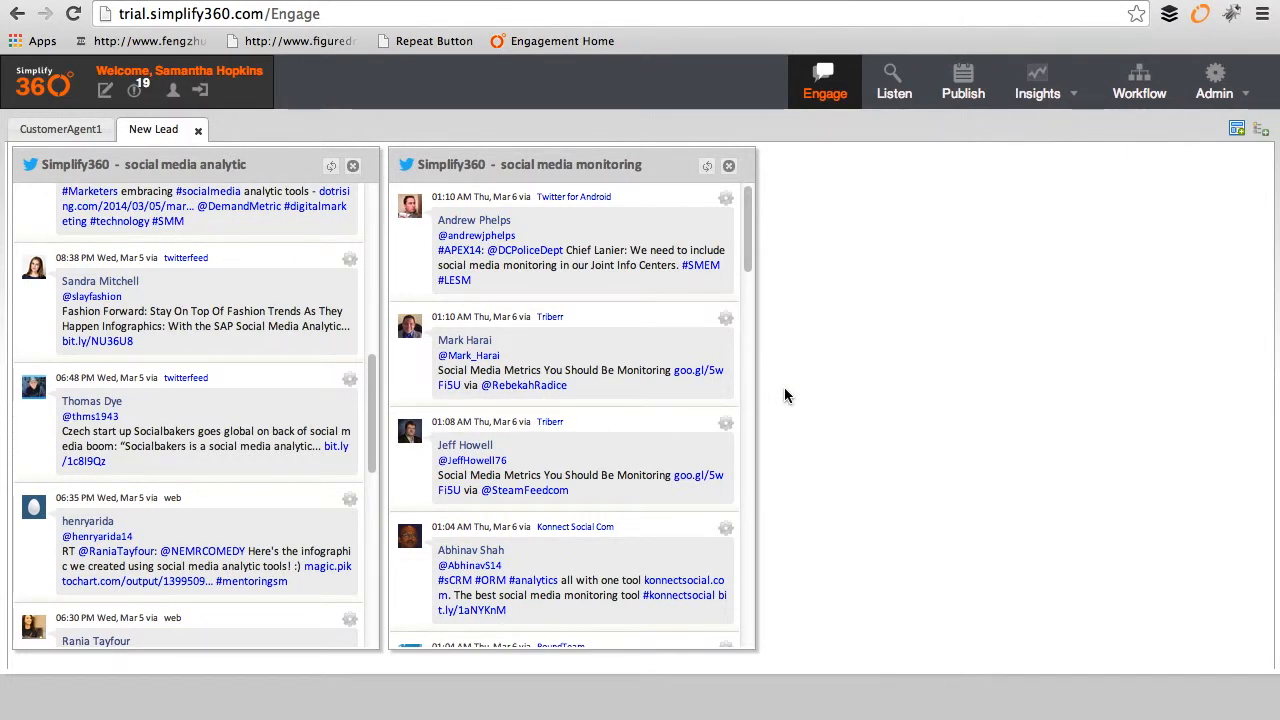
{"action": "left_click_drag", "start_coordinate": [372, 385], "coordinate": [366, 509]}
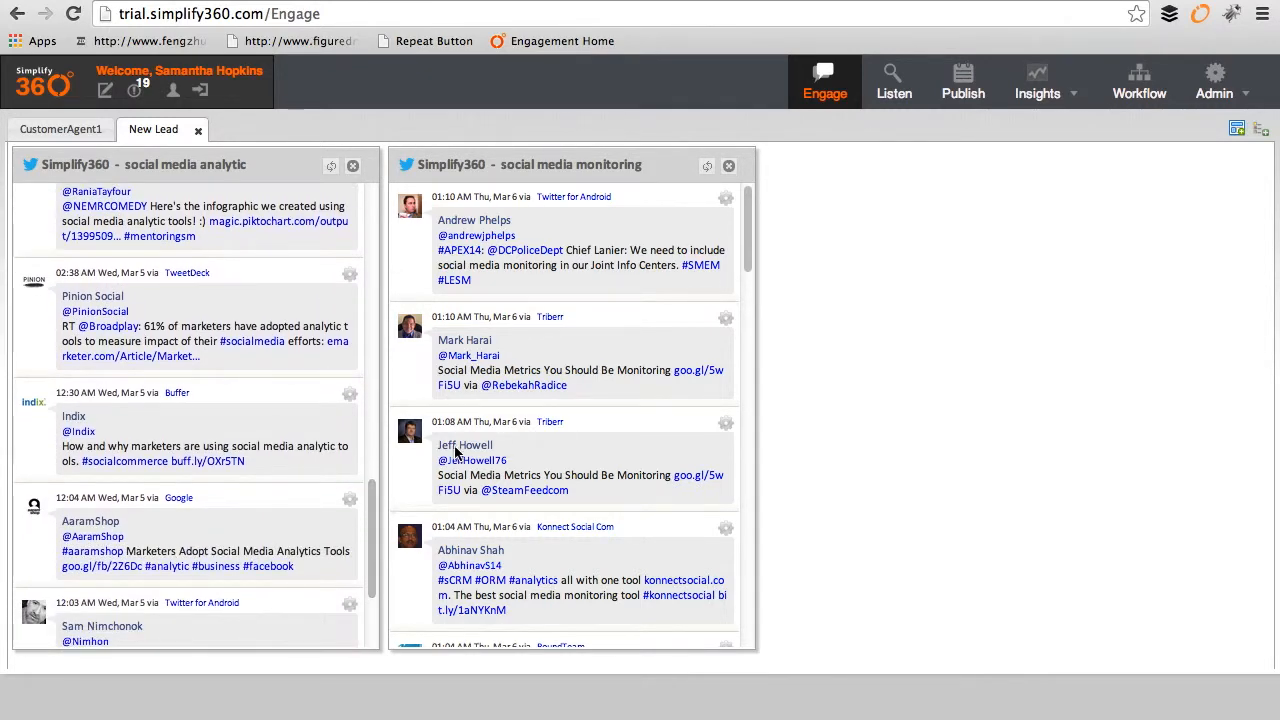
{"action": "scroll", "coordinate": [330, 460], "scroll_direction": "down", "scroll_amount": 3}
{"action": "left_click", "coordinate": [349, 409]}
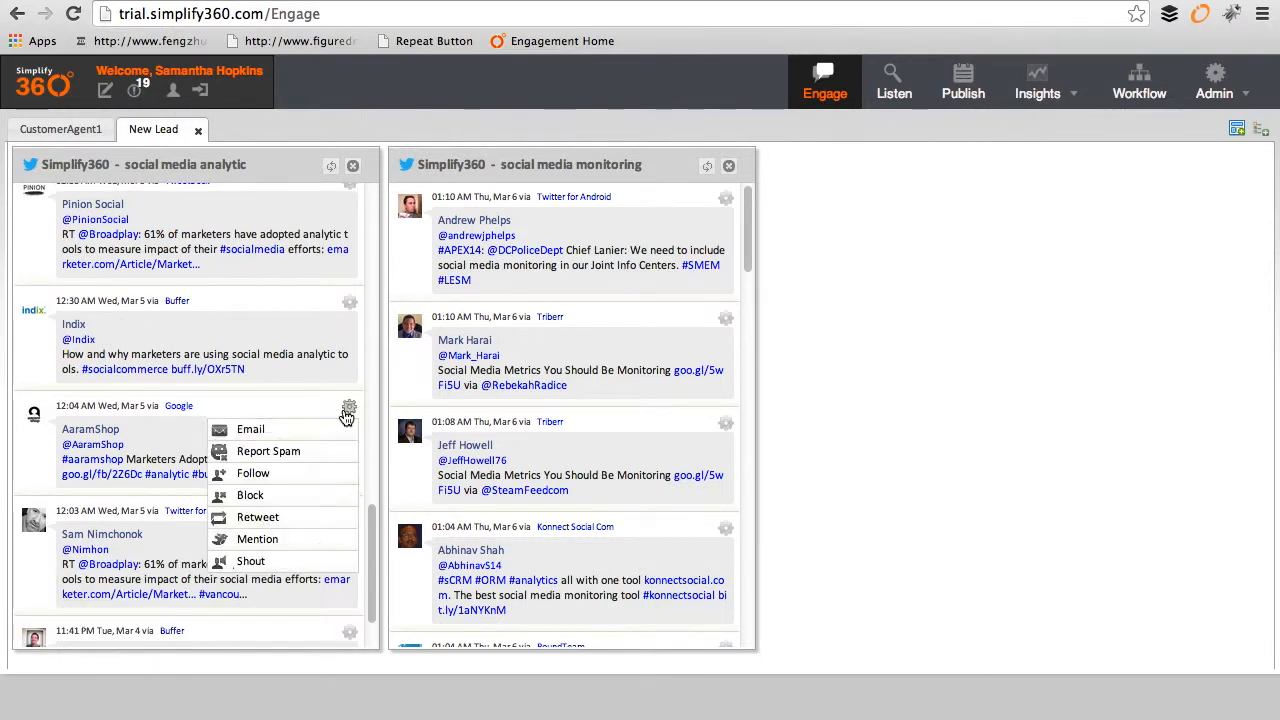
{"action": "mouse_move", "coordinate": [350, 309]}
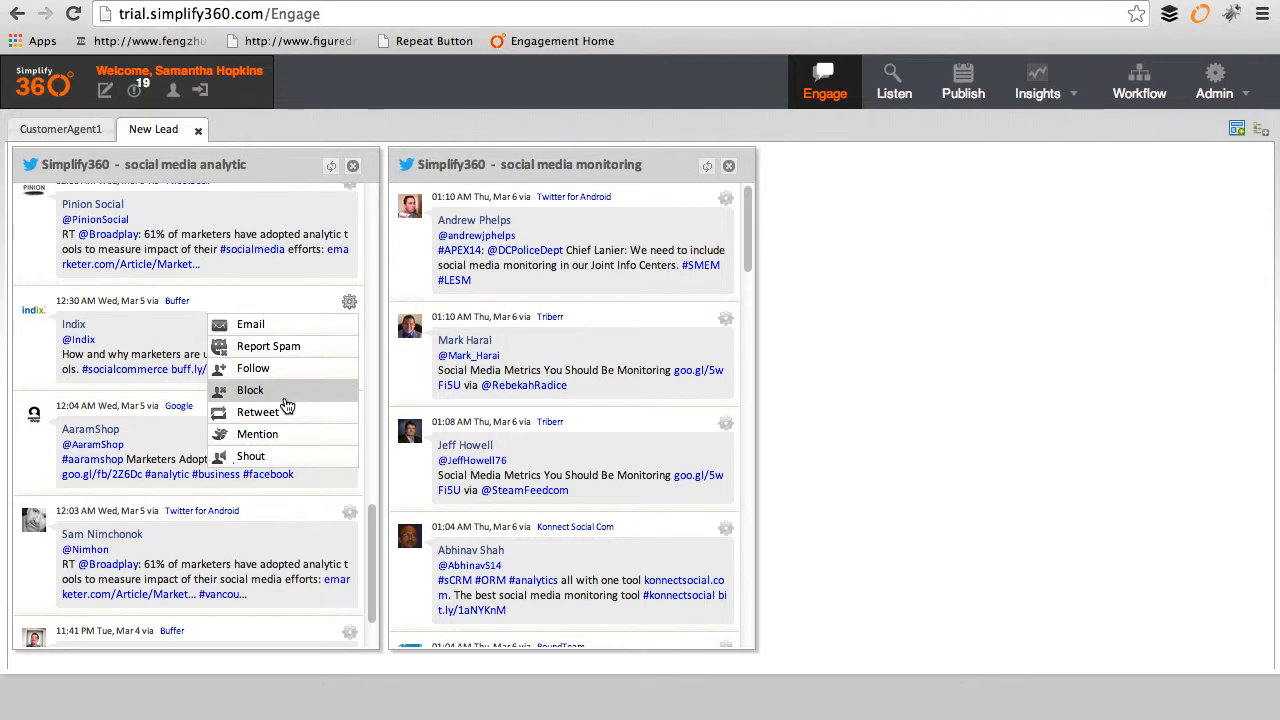
Step: Start a mention reply to the Indix tweet sent from the Simplify360 Brand profile
{"action": "left_click", "coordinate": [275, 438]}
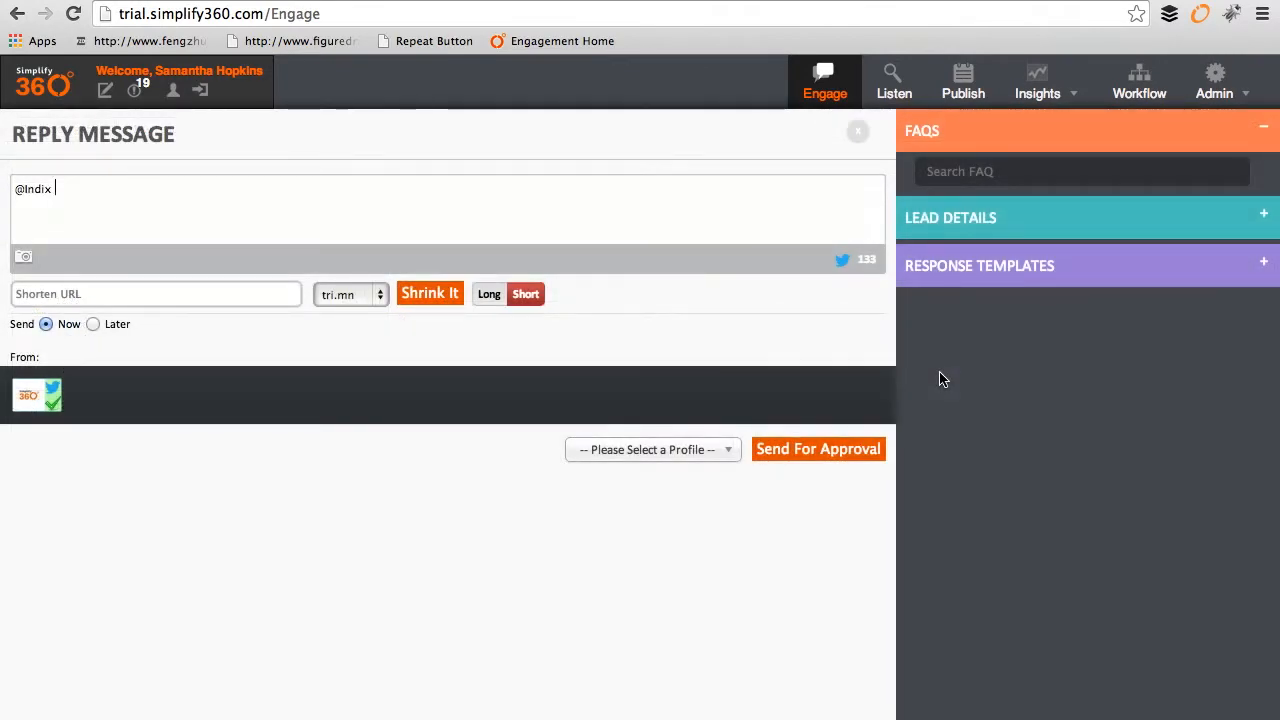
{"action": "left_click", "coordinate": [680, 450]}
{"action": "left_click", "coordinate": [686, 531]}
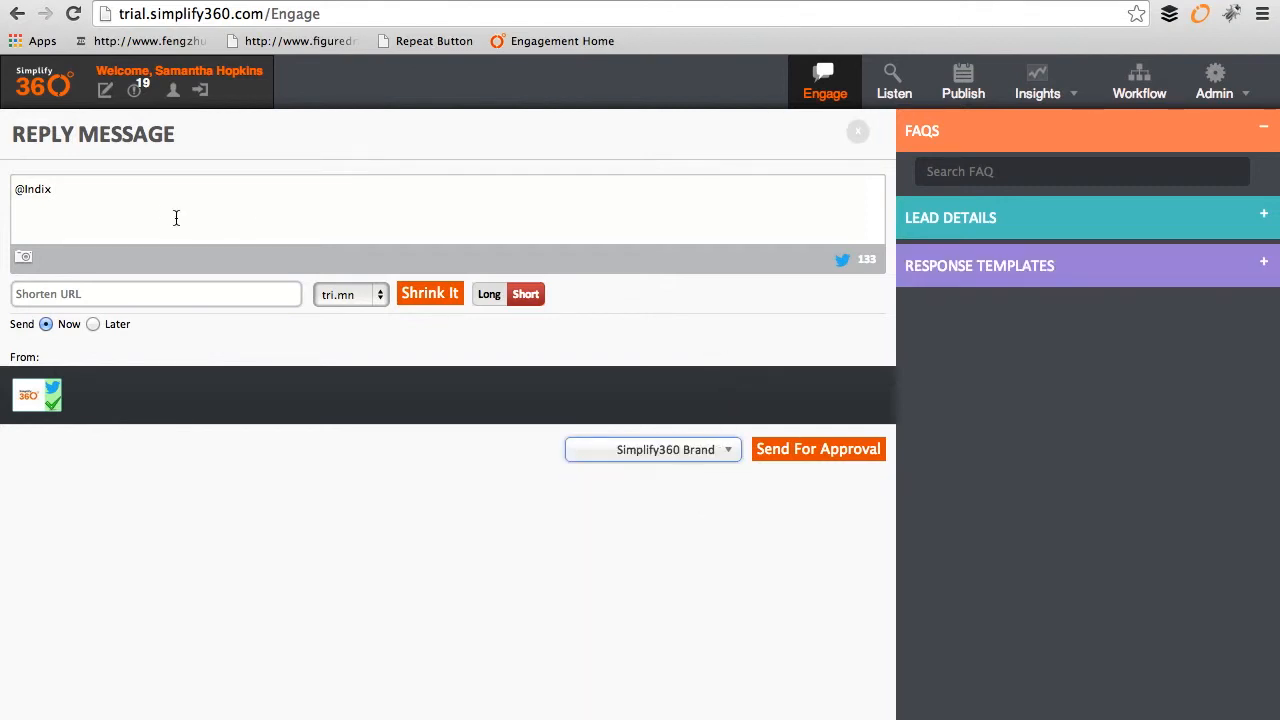
{"action": "left_click", "coordinate": [96, 189]}
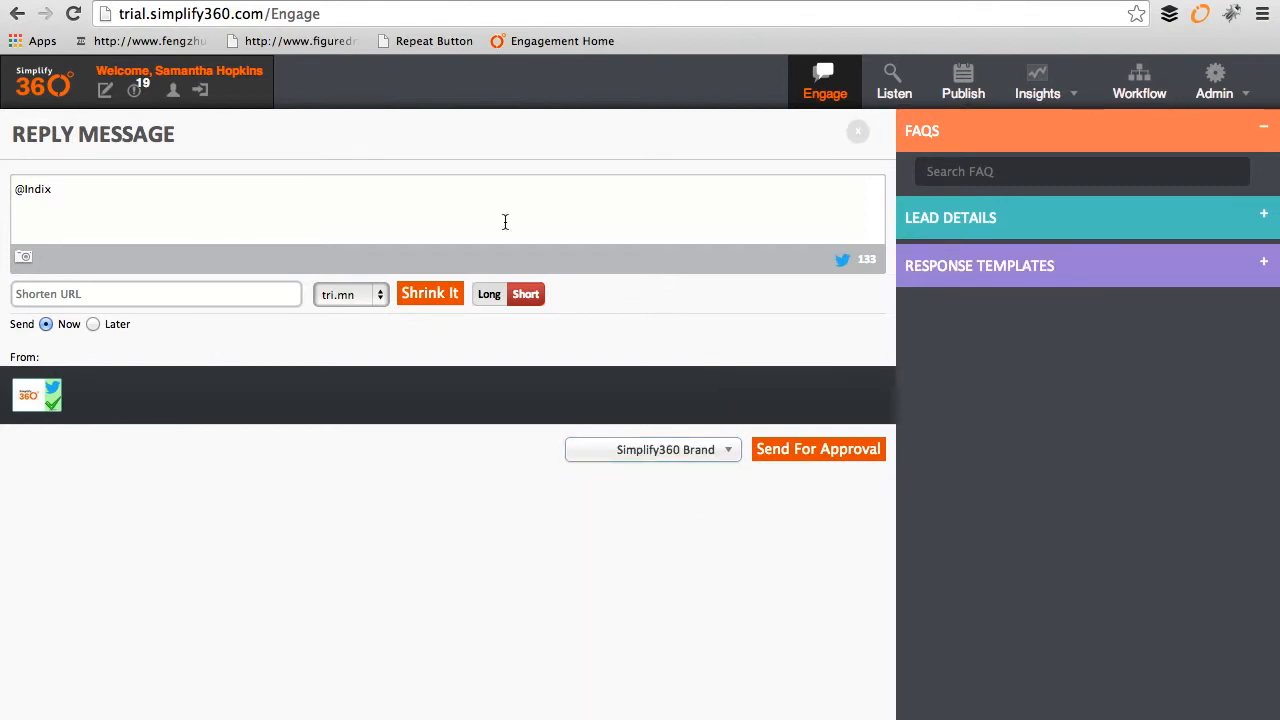
Step: Insert the product-details response template, send it for approval, and dismiss Case Details
{"action": "left_click", "coordinate": [1064, 272]}
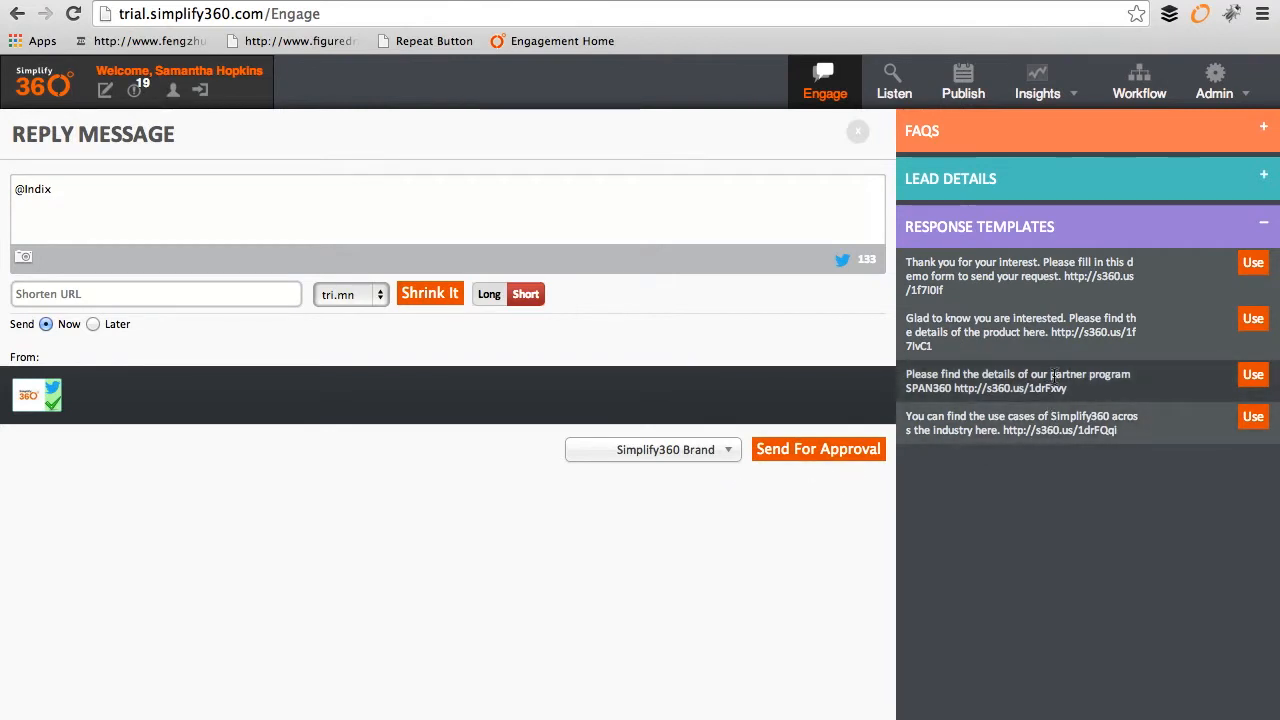
{"action": "left_click", "coordinate": [1253, 320]}
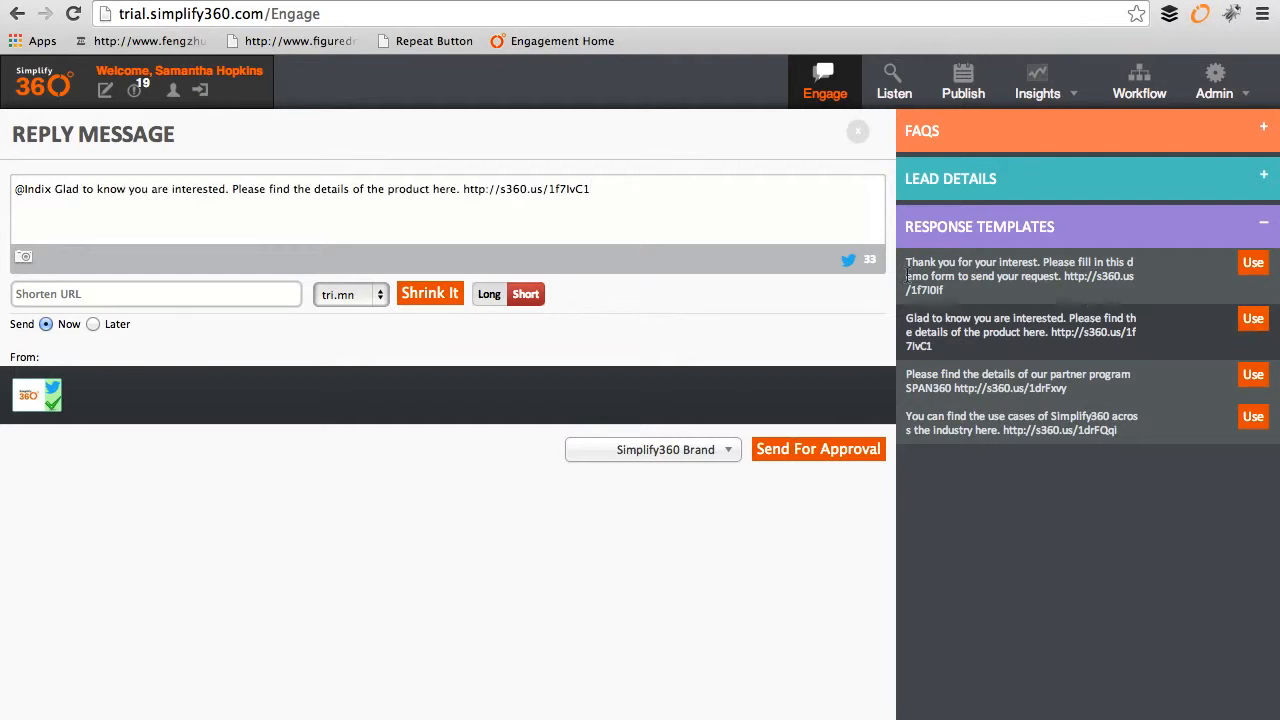
{"action": "left_click_drag", "start_coordinate": [657, 192], "coordinate": [2, 188]}
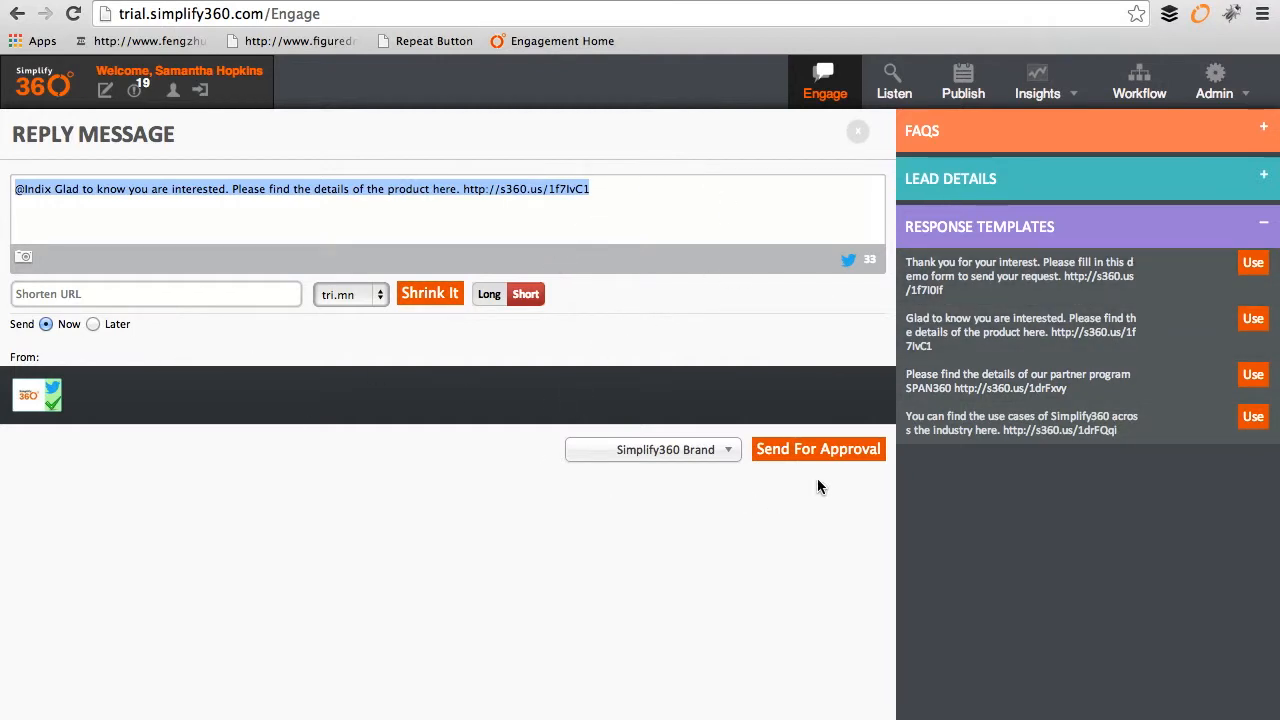
{"action": "left_click", "coordinate": [825, 452]}
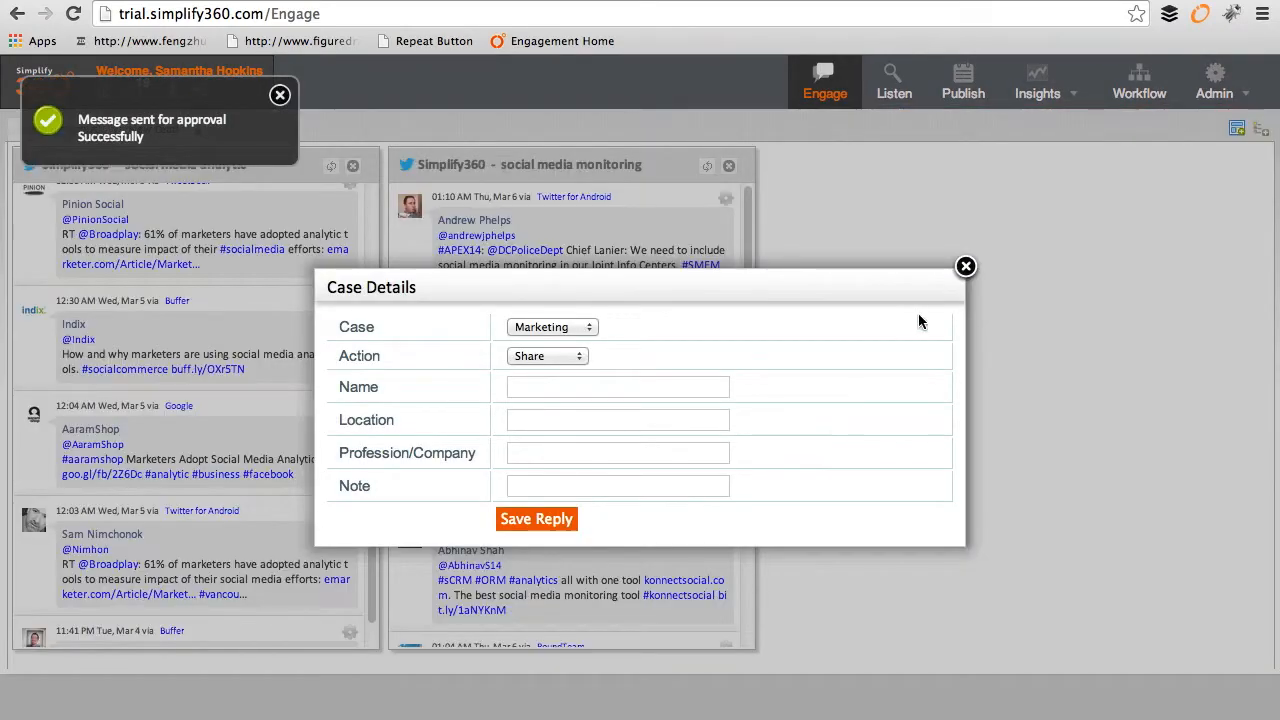
{"action": "left_click", "coordinate": [966, 267]}
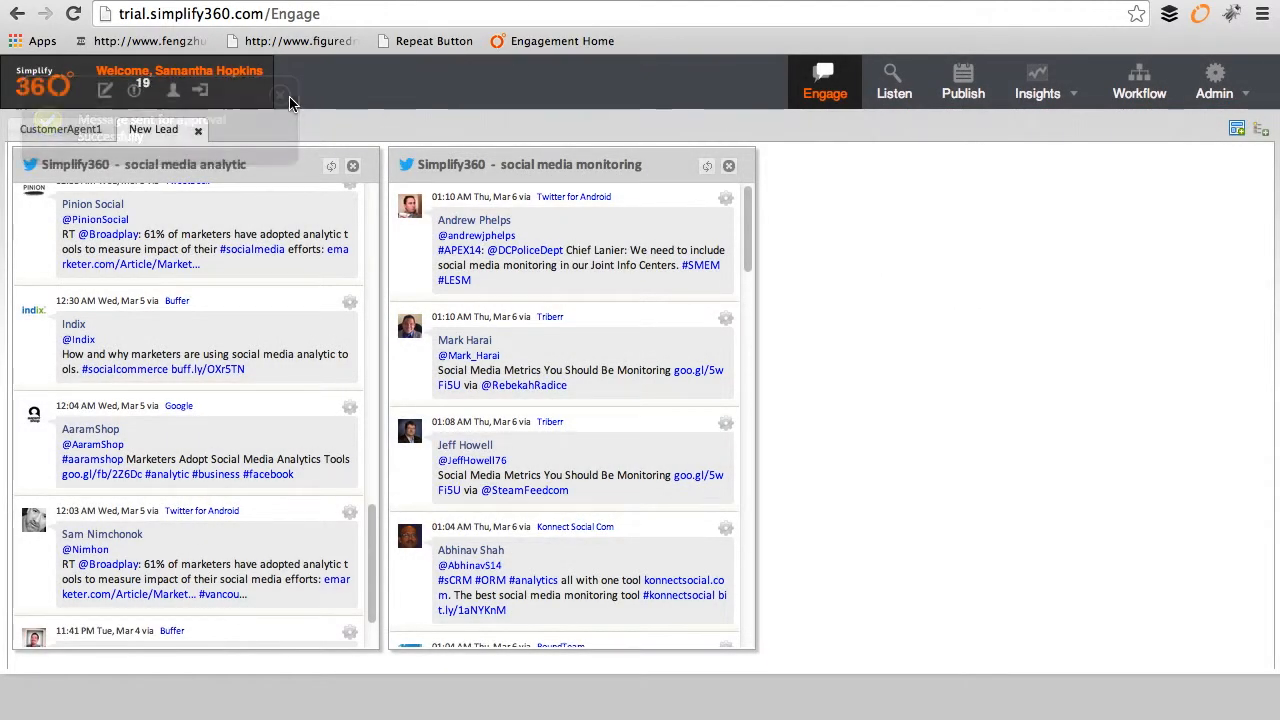
{"action": "left_click_drag", "start_coordinate": [749, 240], "coordinate": [746, 460]}
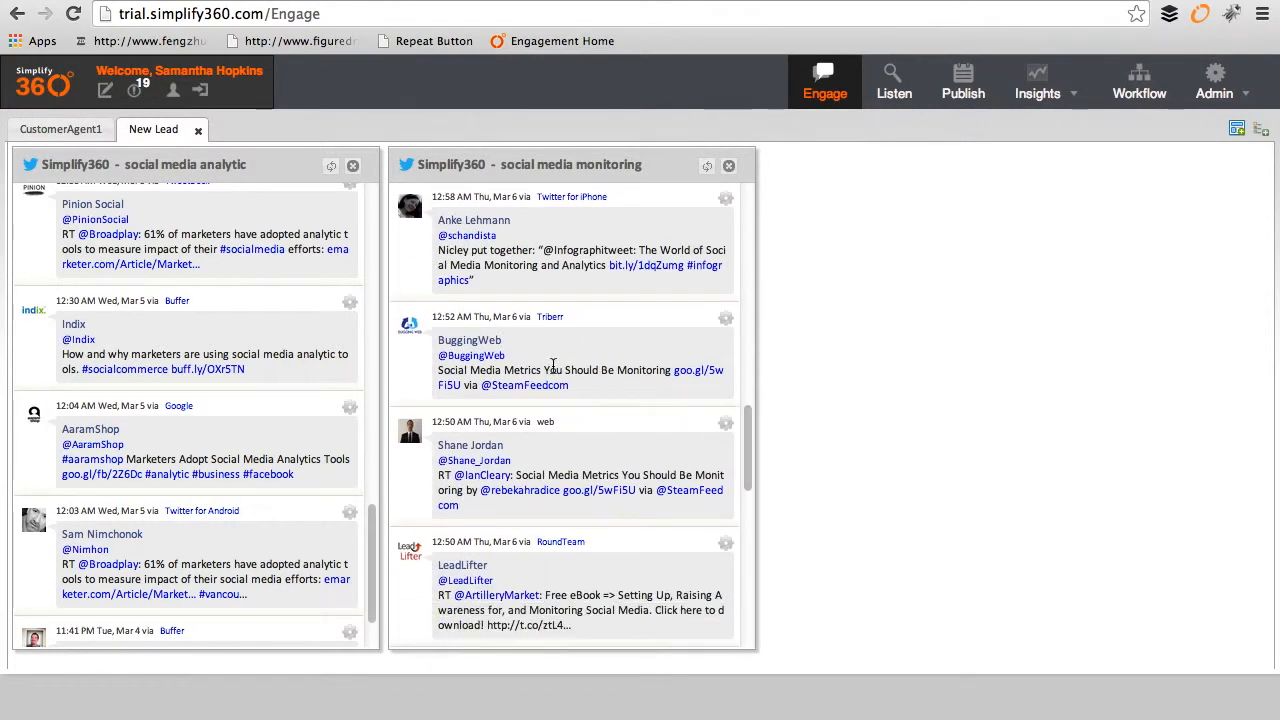
{"action": "left_click_drag", "start_coordinate": [539, 368], "coordinate": [607, 368]}
{"action": "left_click", "coordinate": [725, 317]}
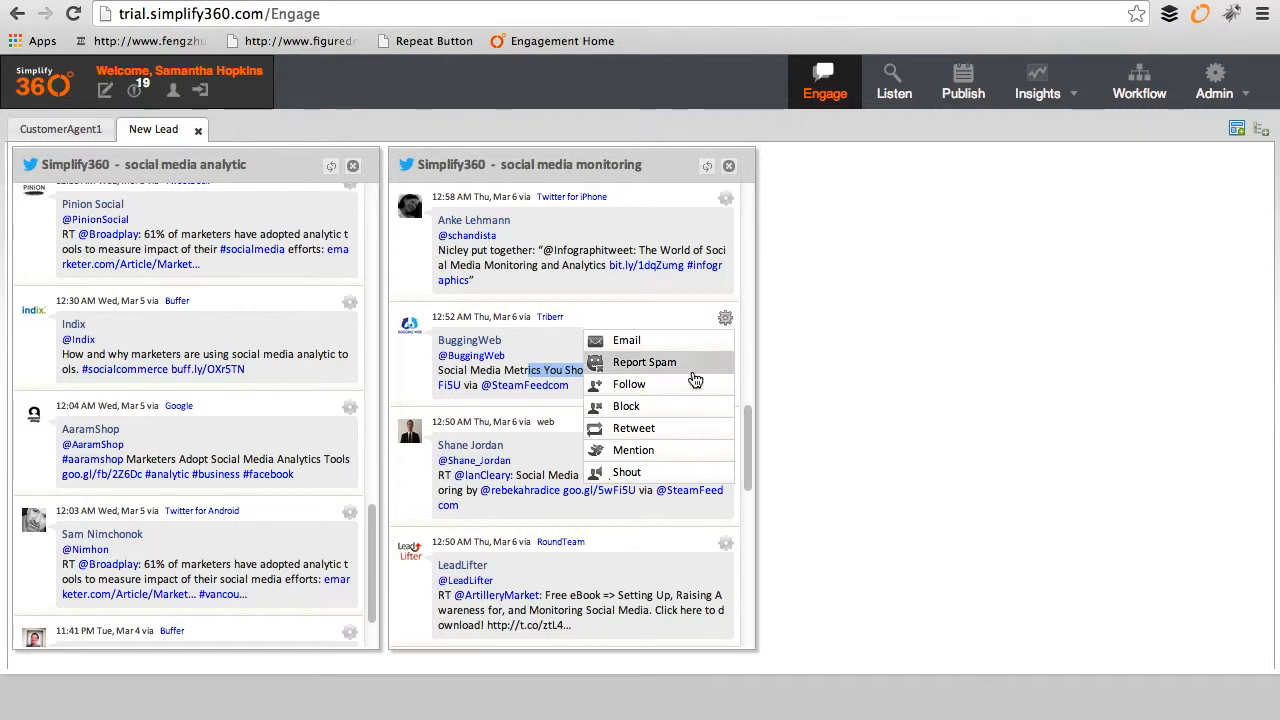
{"action": "left_click", "coordinate": [665, 452]}
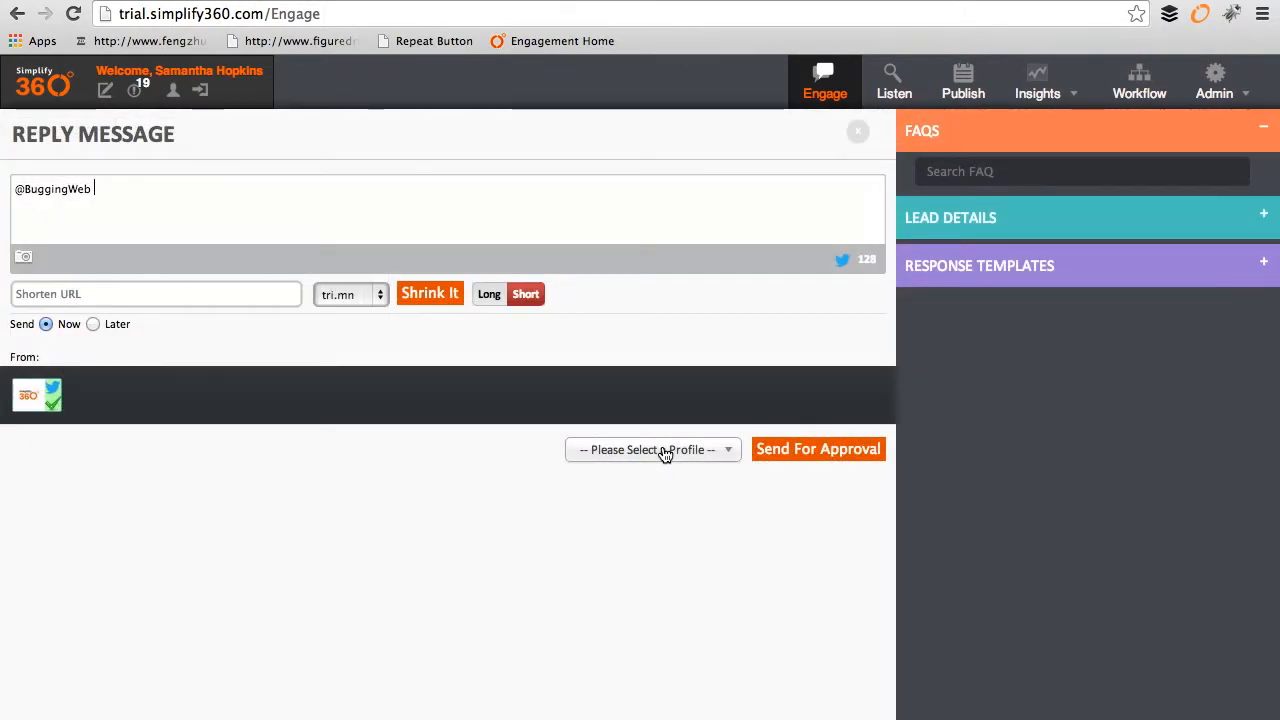
{"action": "left_click", "coordinate": [1230, 272]}
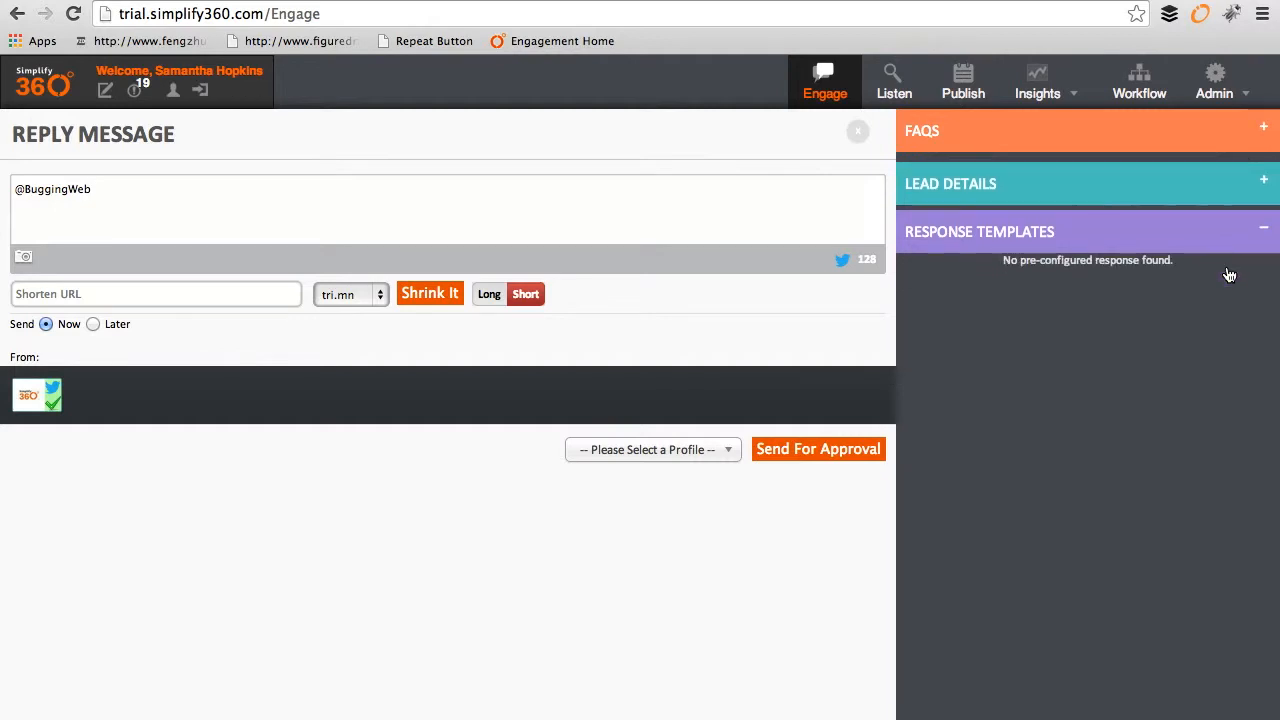
{"action": "left_click", "coordinate": [731, 455]}
{"action": "left_click", "coordinate": [714, 535]}
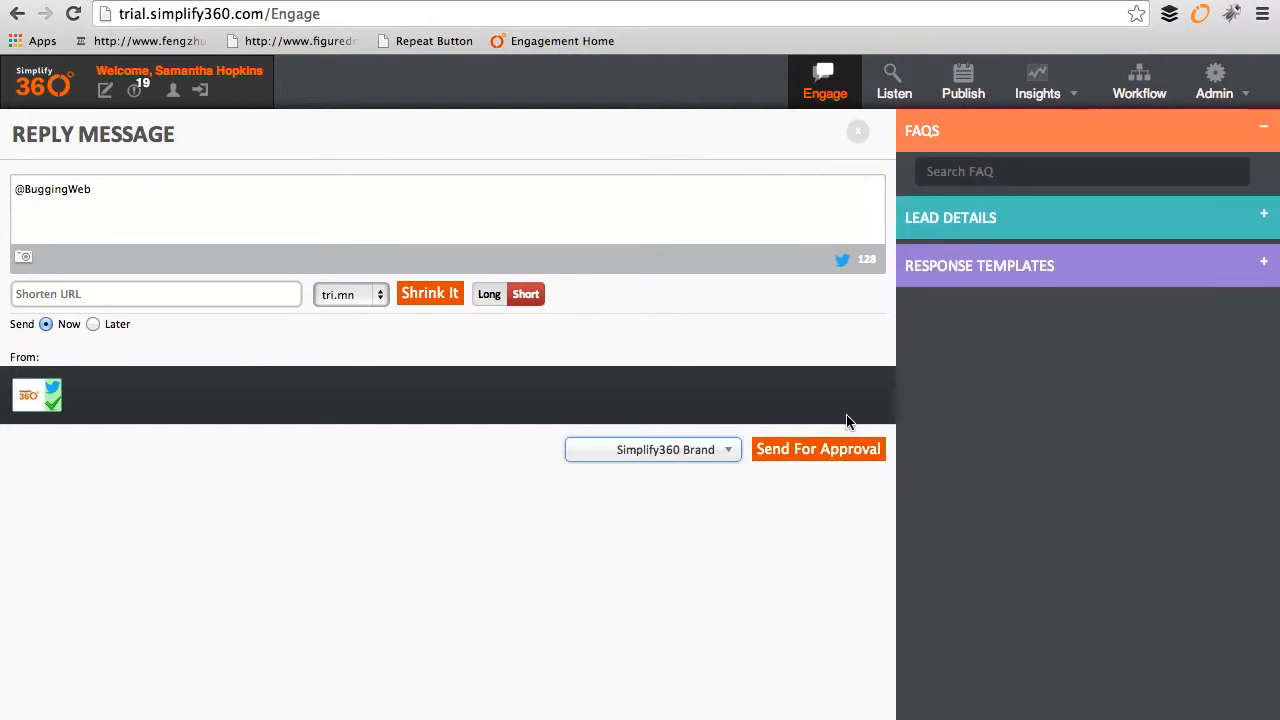
{"action": "left_click", "coordinate": [150, 193]}
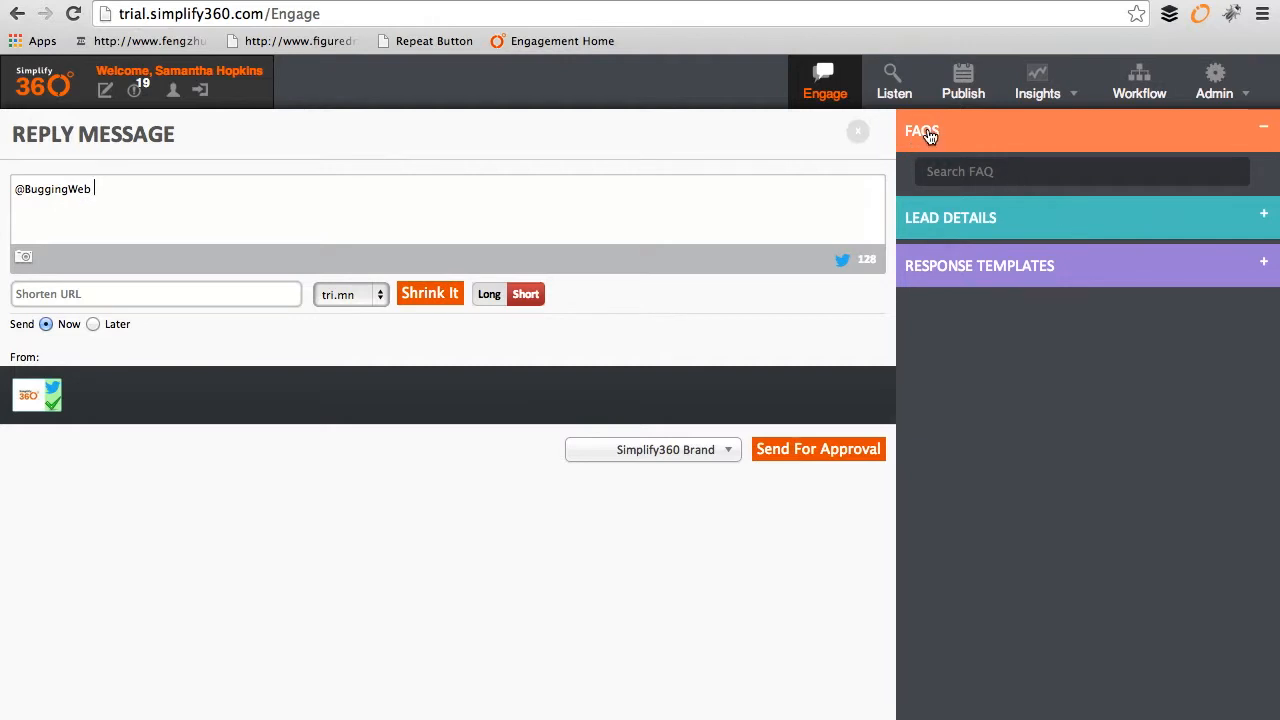
{"action": "type", "text": "listening"}
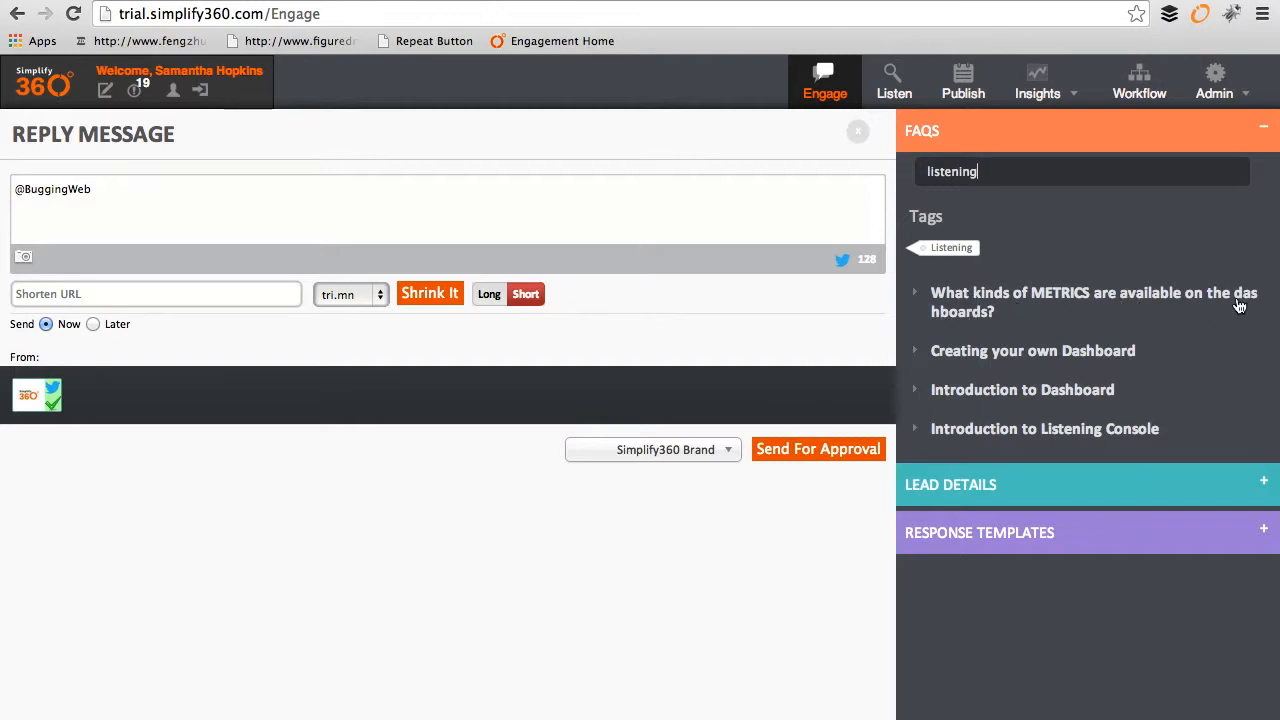
Step: Expand the dashboard METRICS FAQ and highlight its Twitter User's application and OS details line
{"action": "left_click", "coordinate": [965, 313]}
{"action": "scroll", "coordinate": [1005, 468], "scroll_direction": "down", "scroll_amount": 3}
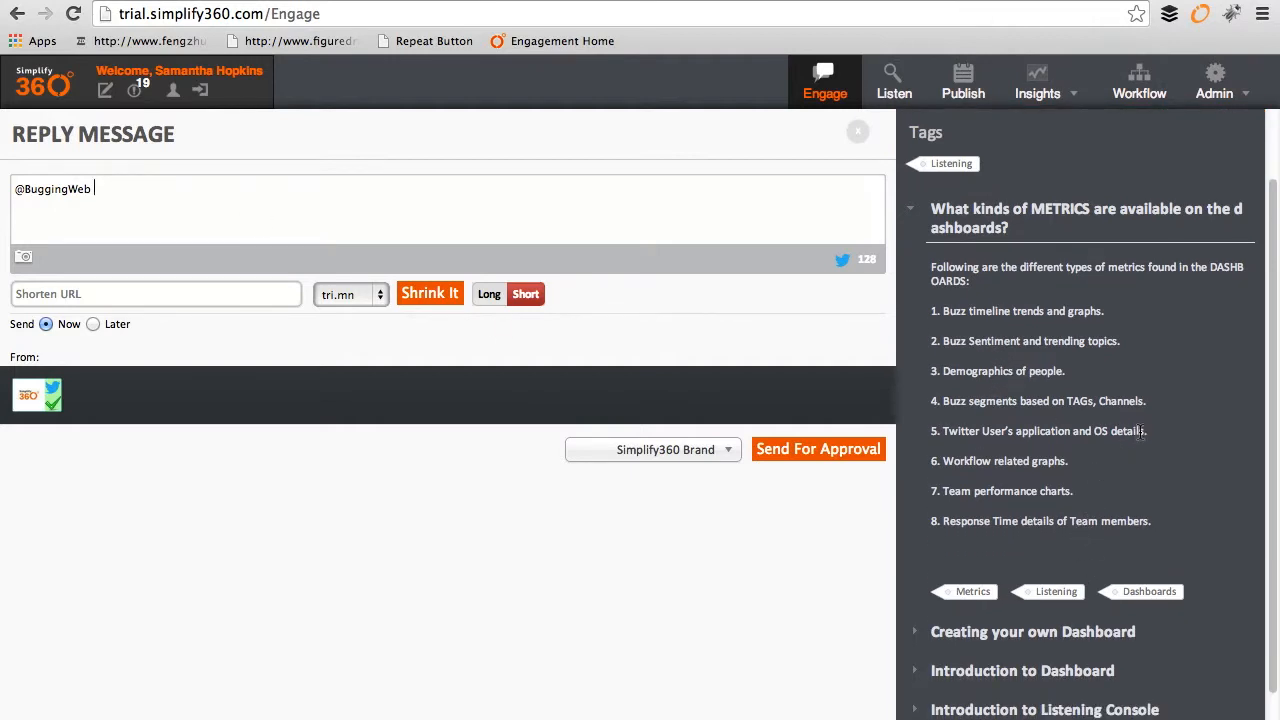
{"action": "left_click_drag", "start_coordinate": [944, 431], "coordinate": [1149, 431]}
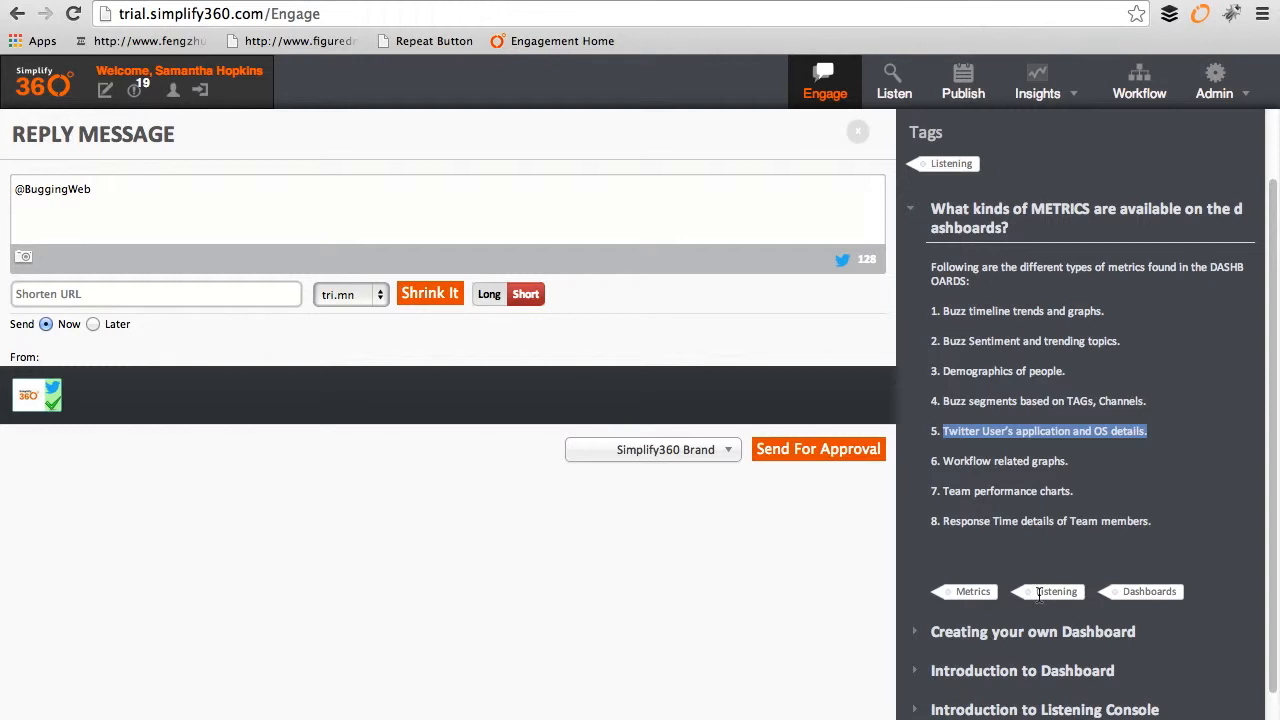
{"action": "scroll", "coordinate": [1094, 310], "scroll_direction": "up", "scroll_amount": 2}
Step: Extend the FAQ search with ', dashboards' and reopen the eight dashboard metrics answer
{"action": "left_click", "coordinate": [997, 172]}
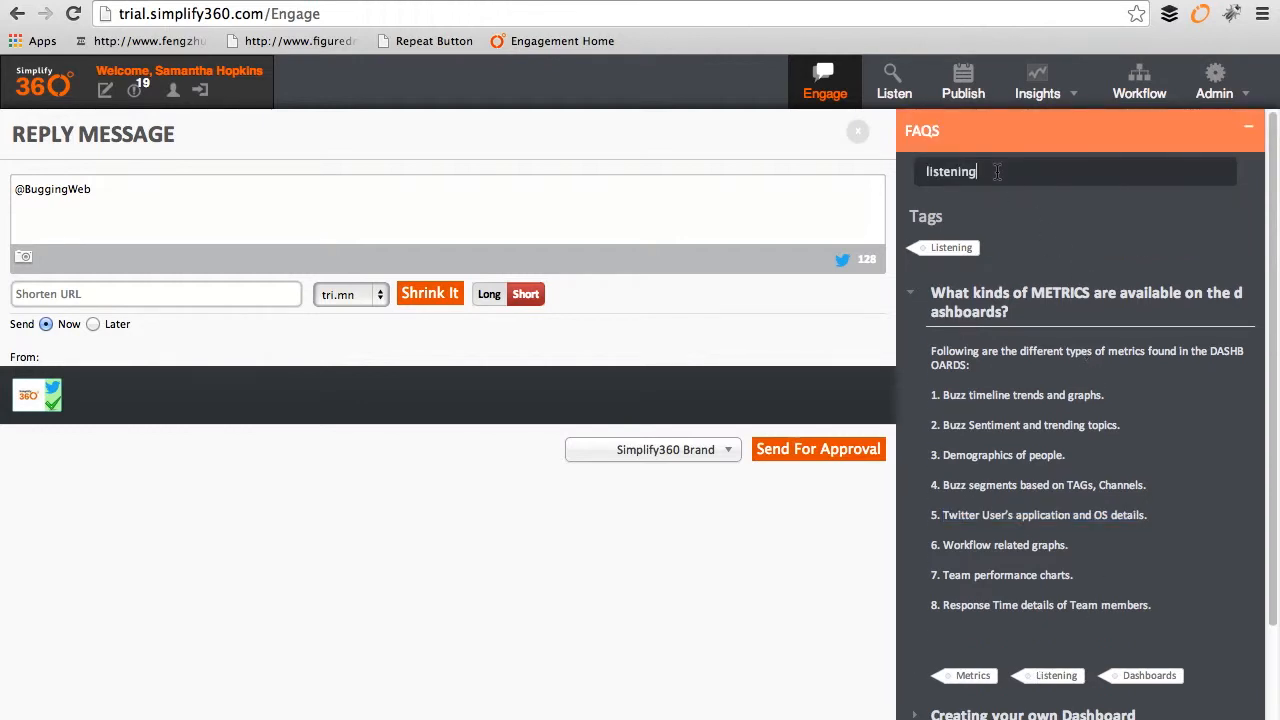
{"action": "type", "text": ", dashboards"}
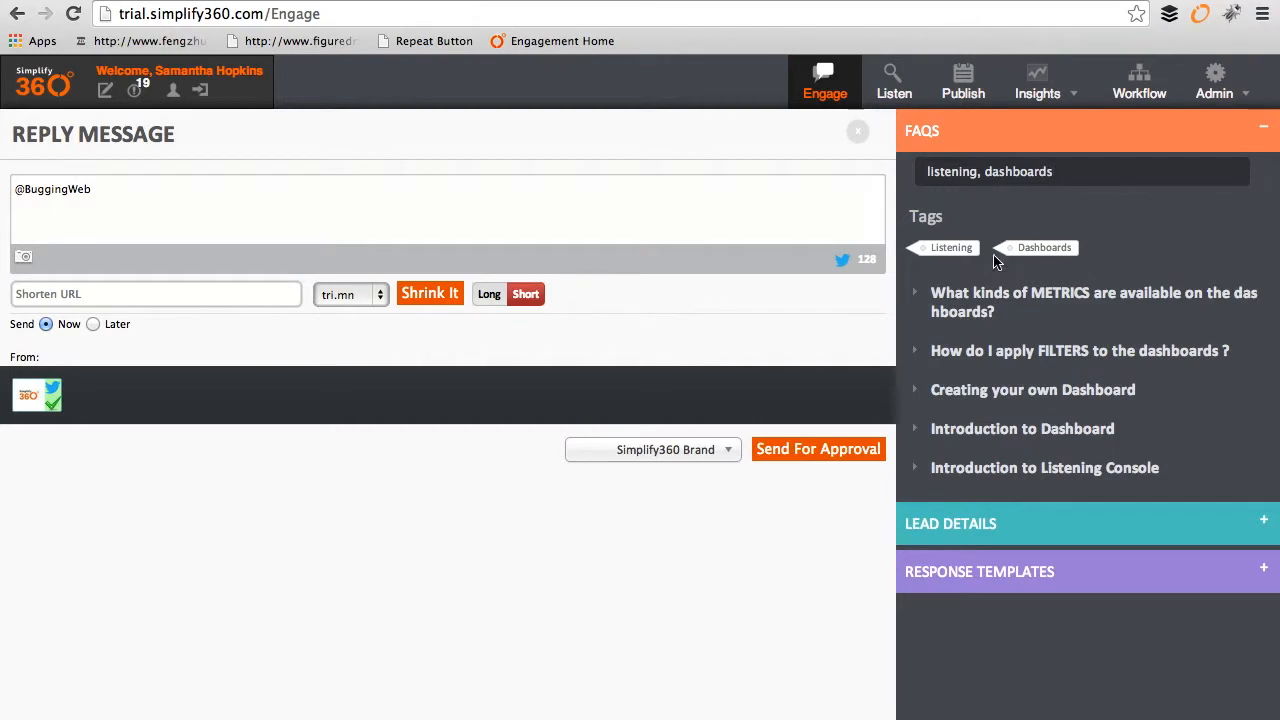
{"action": "left_click", "coordinate": [960, 440]}
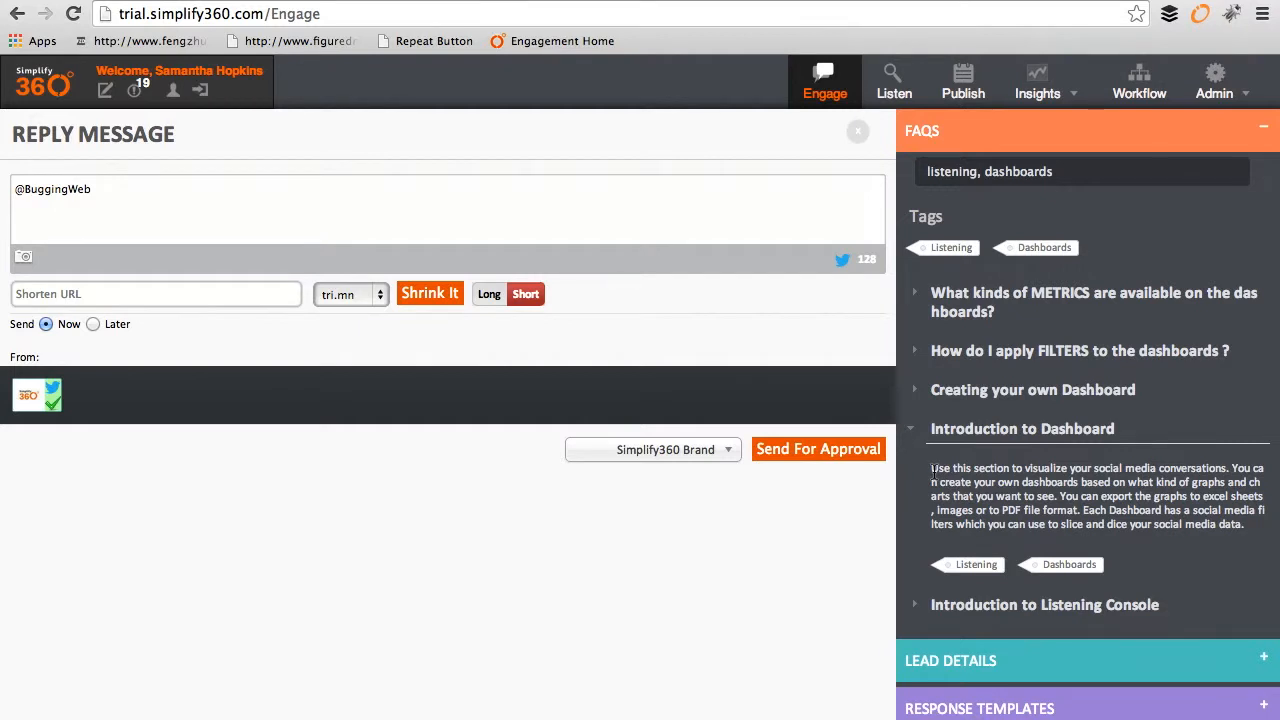
{"action": "left_click_drag", "start_coordinate": [932, 470], "coordinate": [1265, 533]}
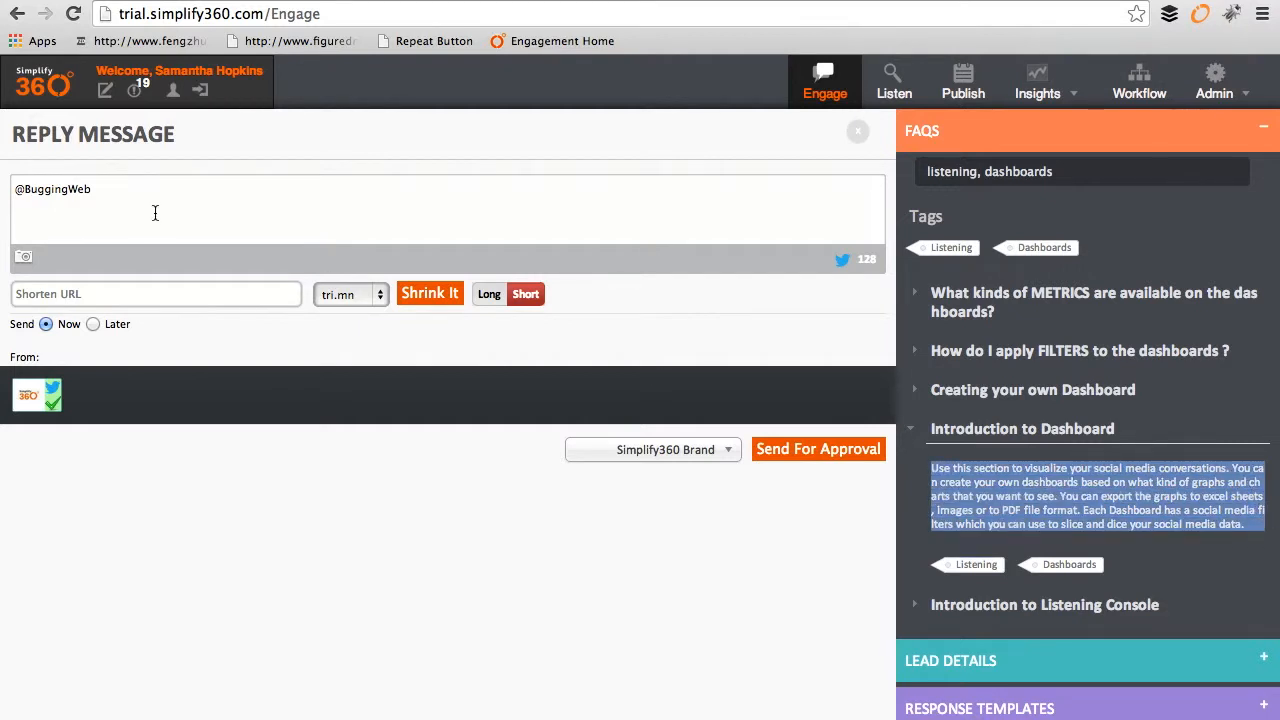
{"action": "left_click", "coordinate": [918, 300]}
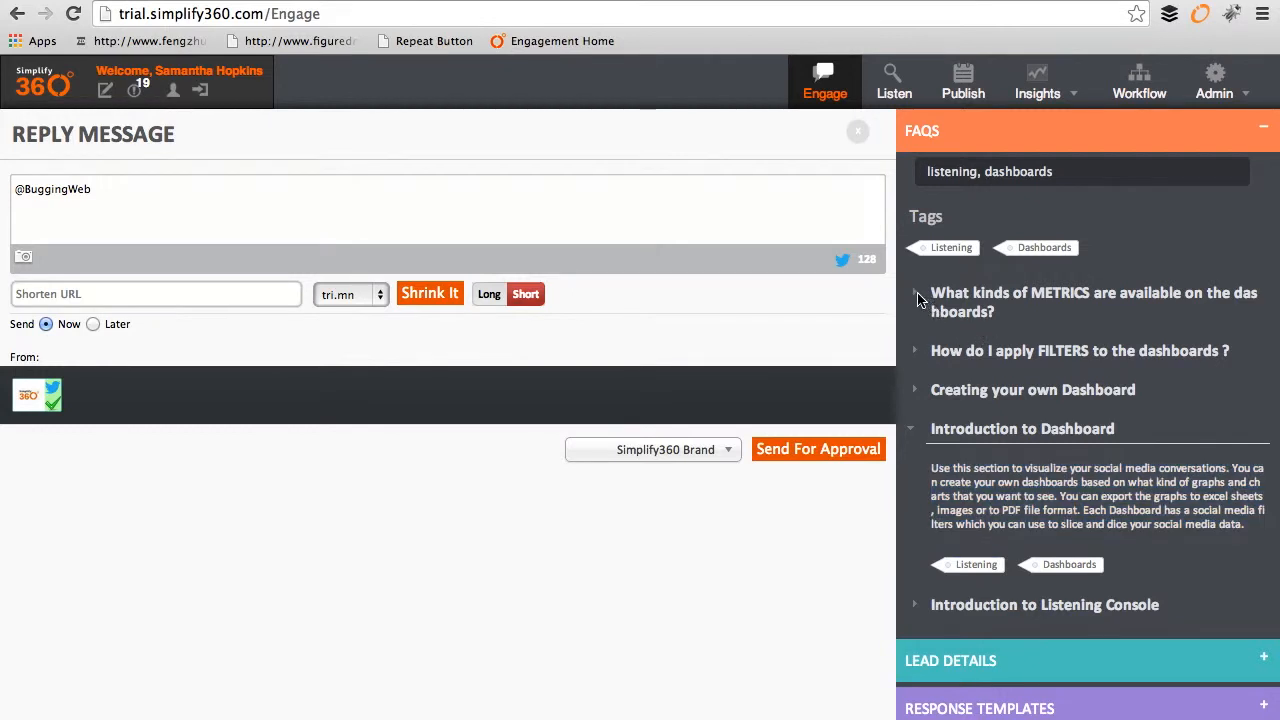
{"action": "left_click", "coordinate": [972, 306]}
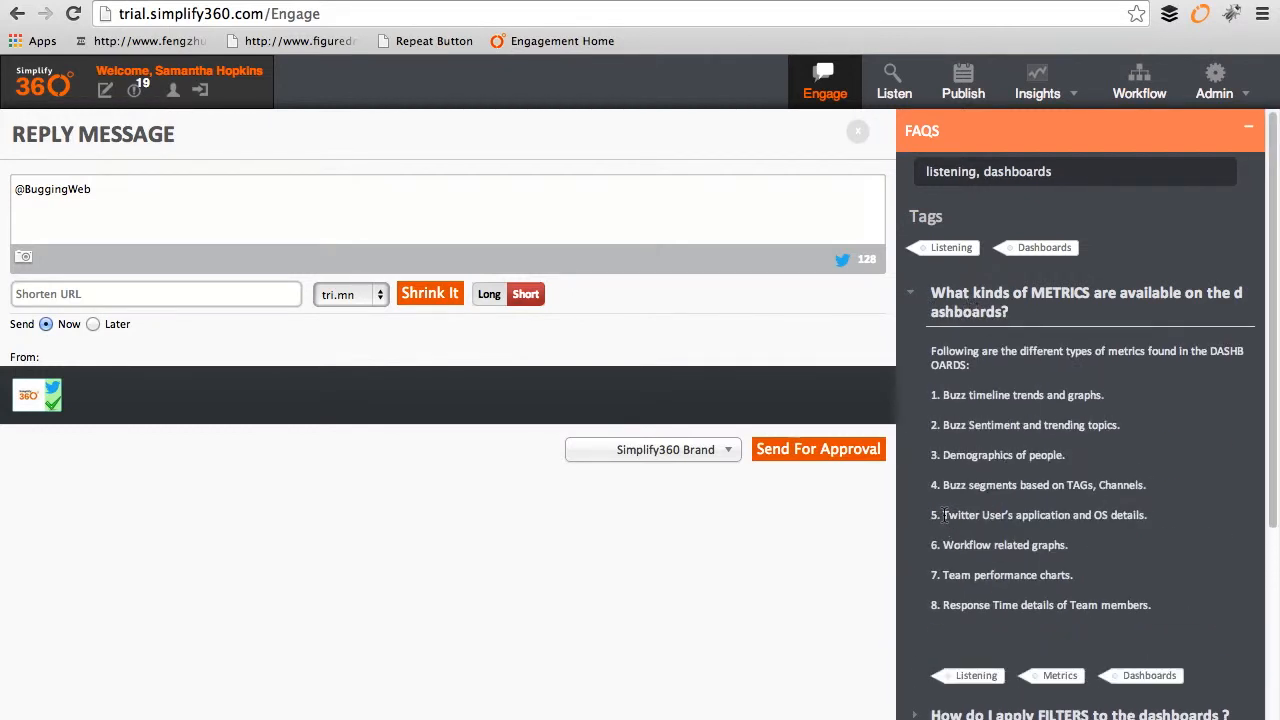
{"action": "left_click_drag", "start_coordinate": [944, 516], "coordinate": [1148, 516]}
{"action": "key", "text": "super+c"}
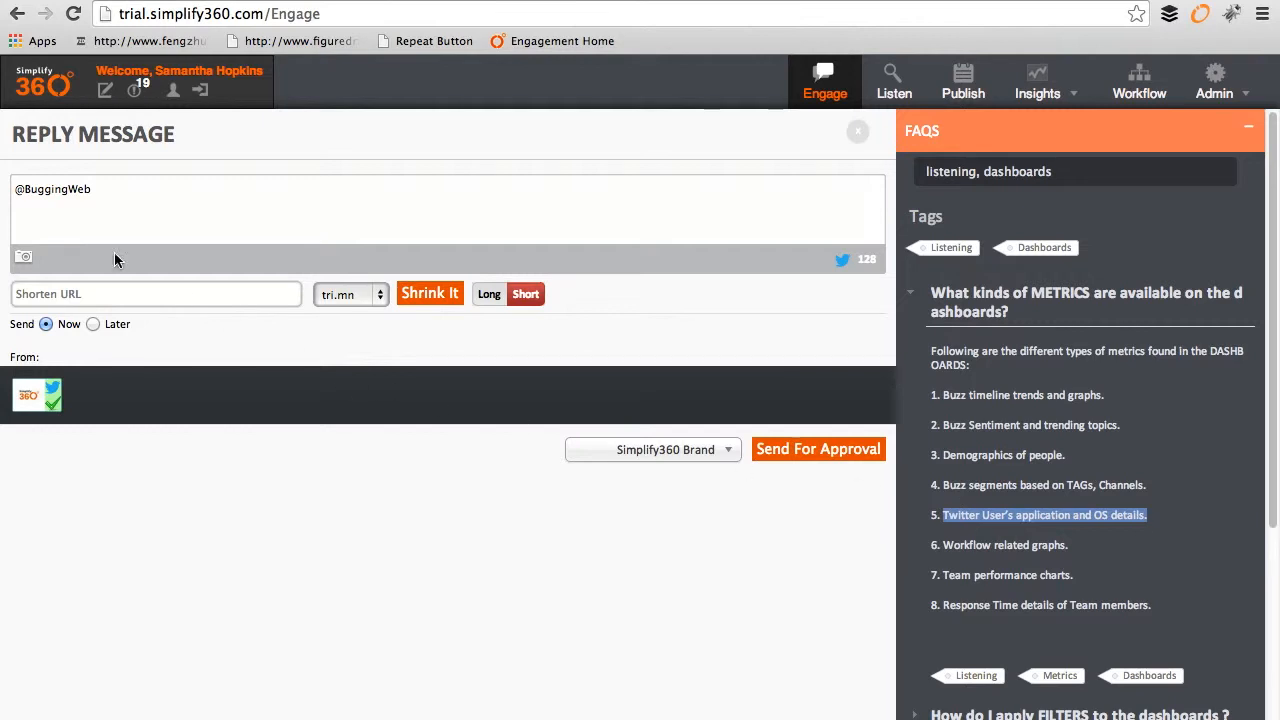
{"action": "left_click", "coordinate": [18, 193]}
{"action": "type", "text": "hi @BuggingWeb, "}
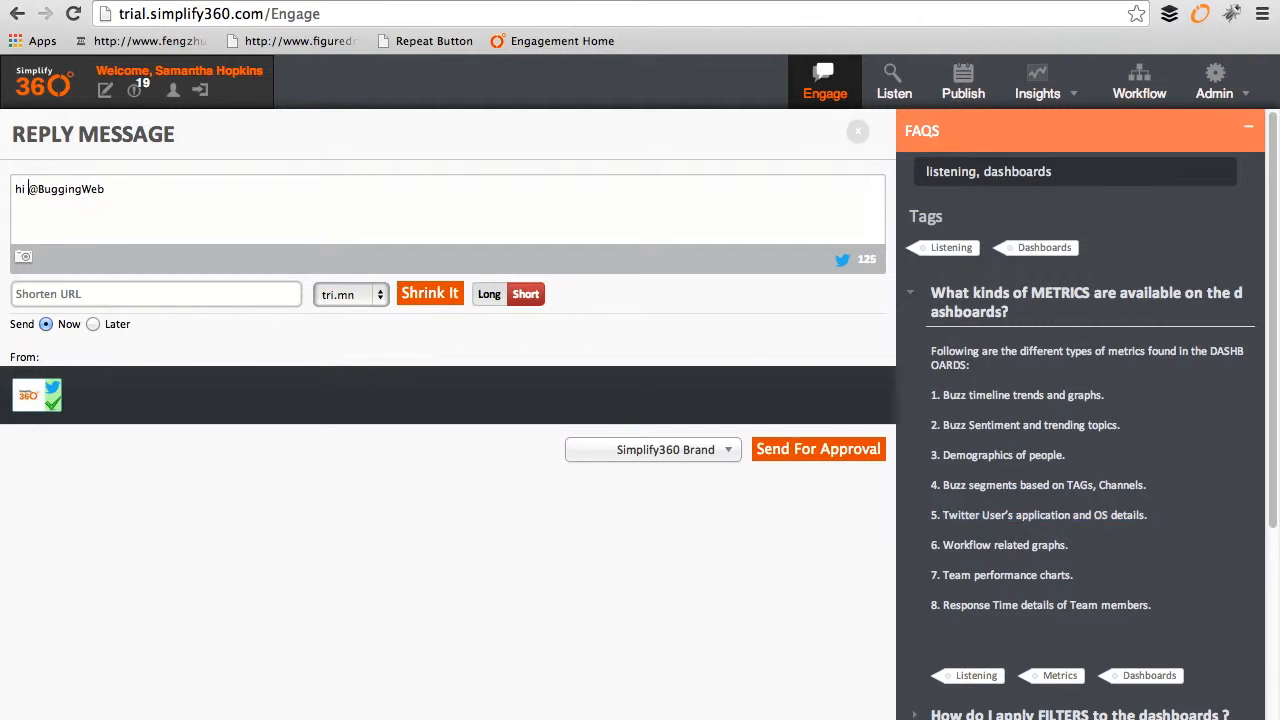
{"action": "type", "text": "you might be interested in our"}
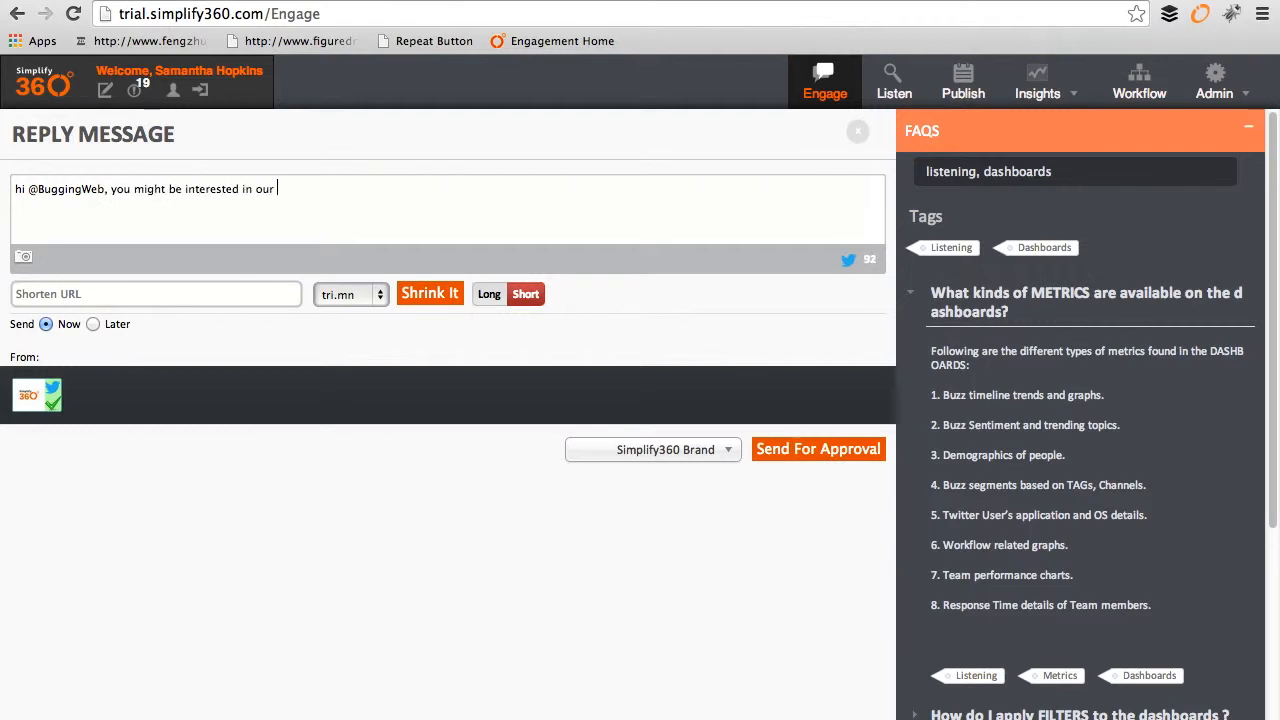
{"action": "key", "text": "super+v"}
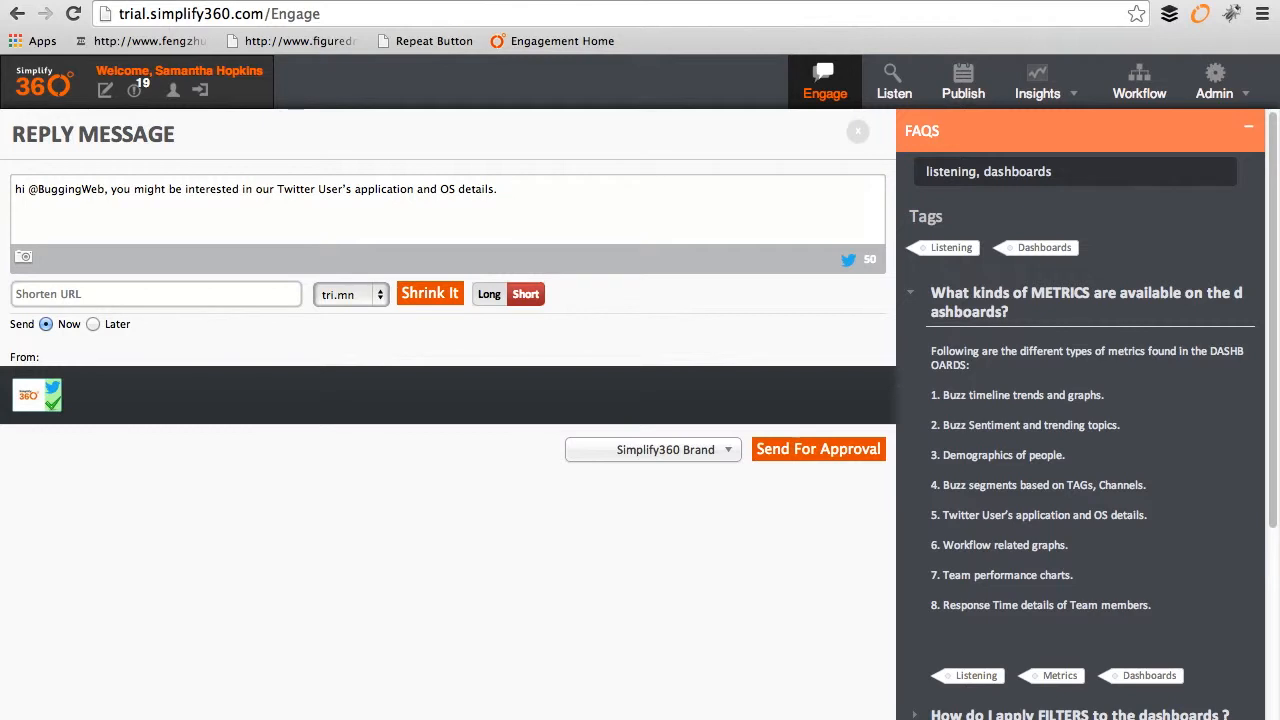
{"action": "type", "text": "which Simplify360 captures in its dashbpoar"}
{"action": "key", "text": "BackSpace"}
{"action": "type", "text": "oard."}
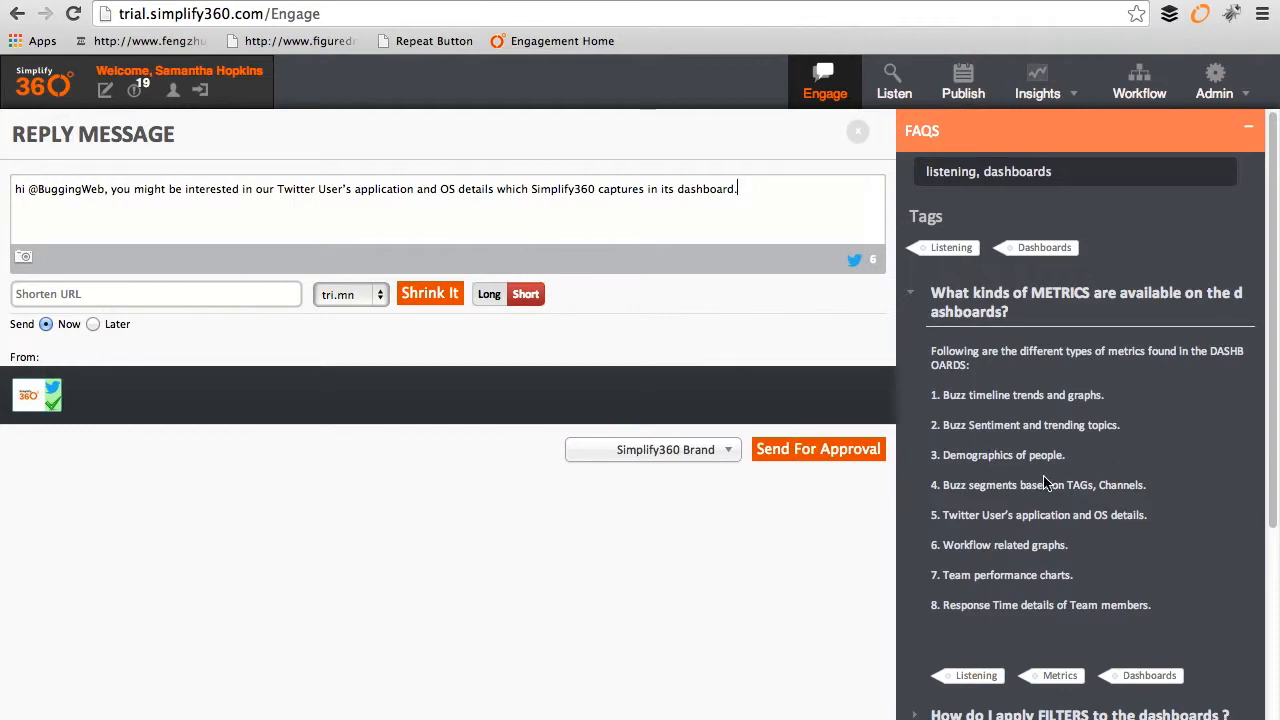
Step: Confirm Lead Details shows 'No Lead Found.' for this contact, then expand the FAQ entries
{"action": "scroll", "coordinate": [1044, 477], "scroll_direction": "down", "scroll_amount": 5}
{"action": "scroll", "coordinate": [1044, 480], "scroll_direction": "up", "scroll_amount": 5}
{"action": "left_click", "coordinate": [982, 146]}
{"action": "left_click", "coordinate": [1027, 243]}
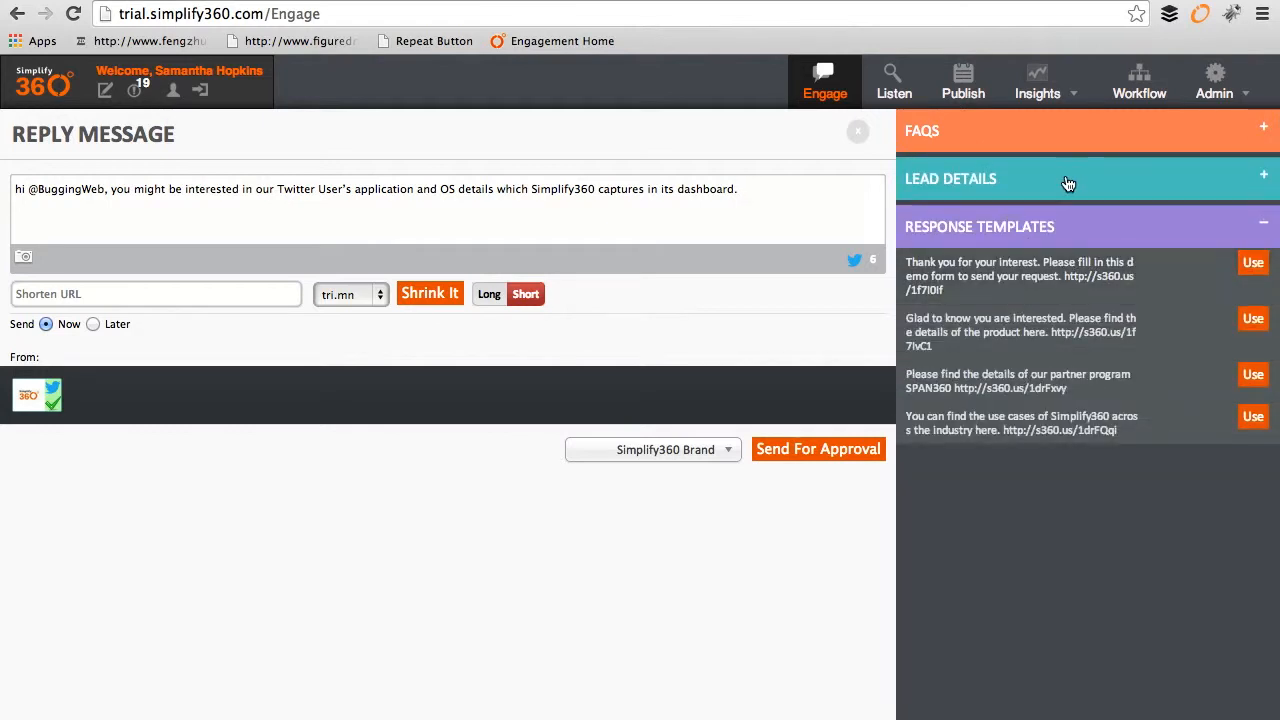
{"action": "left_click", "coordinate": [992, 180]}
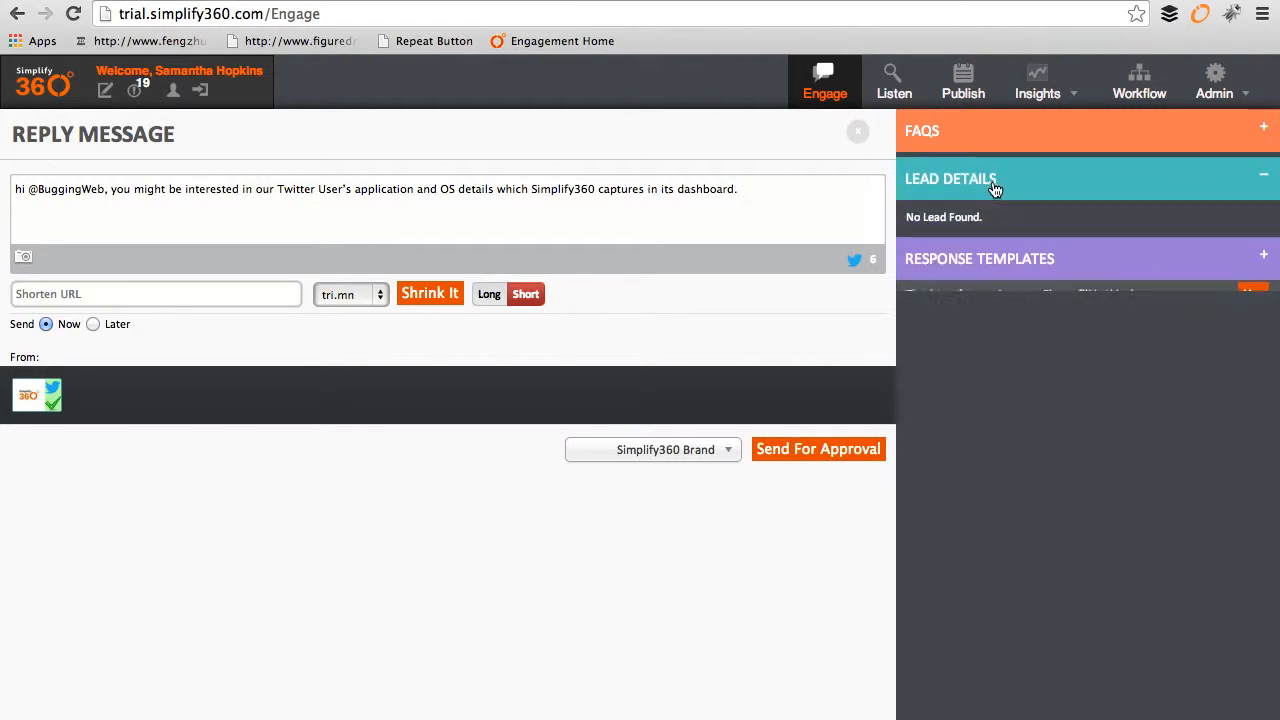
{"action": "triple_click", "coordinate": [906, 218]}
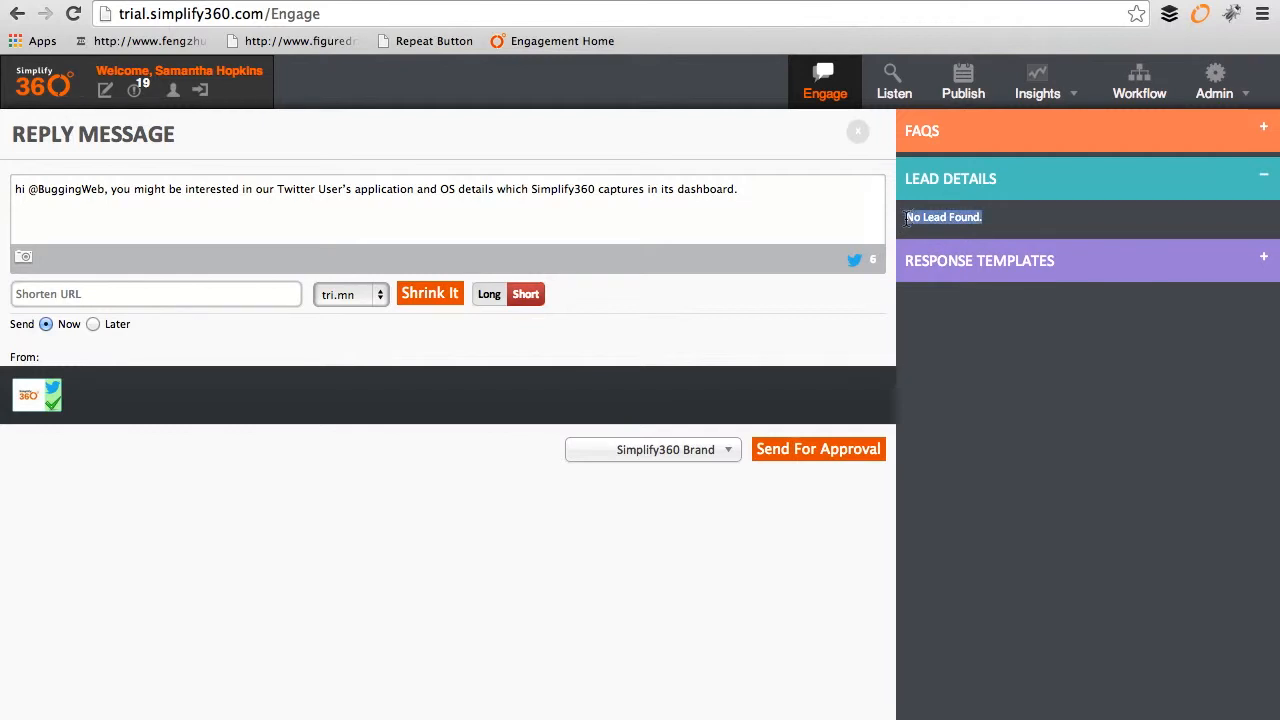
{"action": "left_click", "coordinate": [1012, 138]}
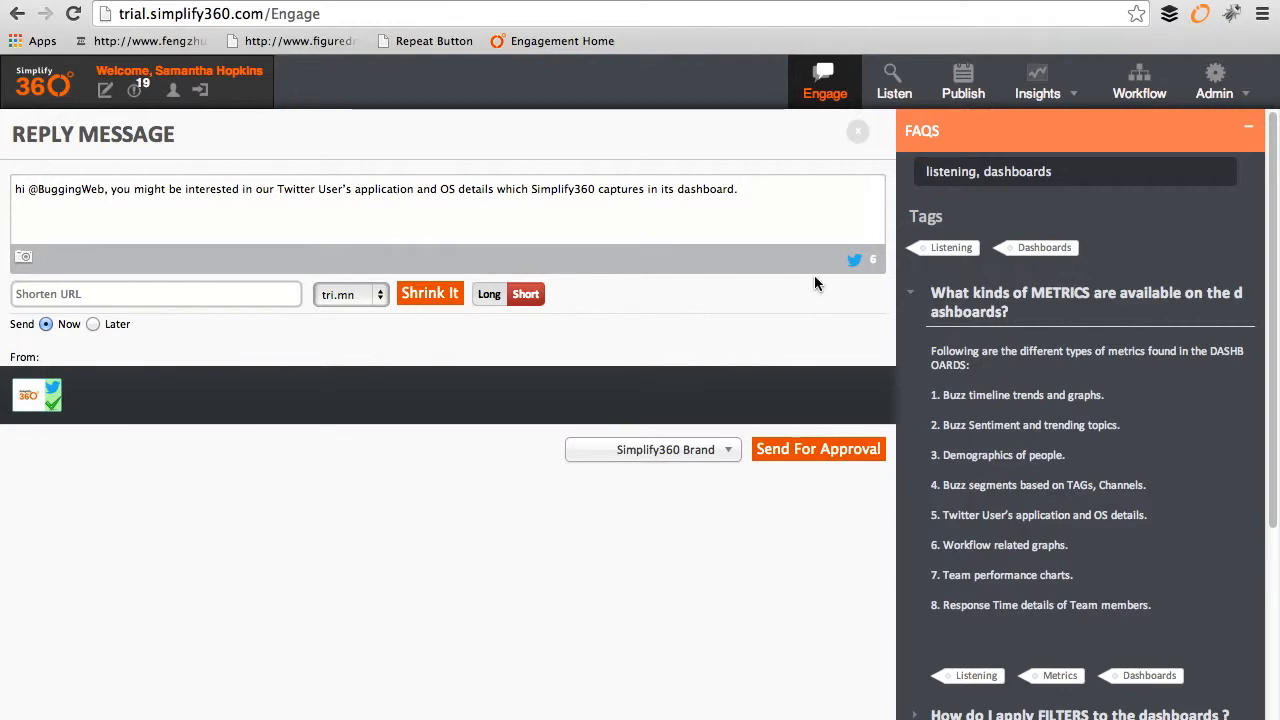
{"action": "left_click", "coordinate": [795, 452]}
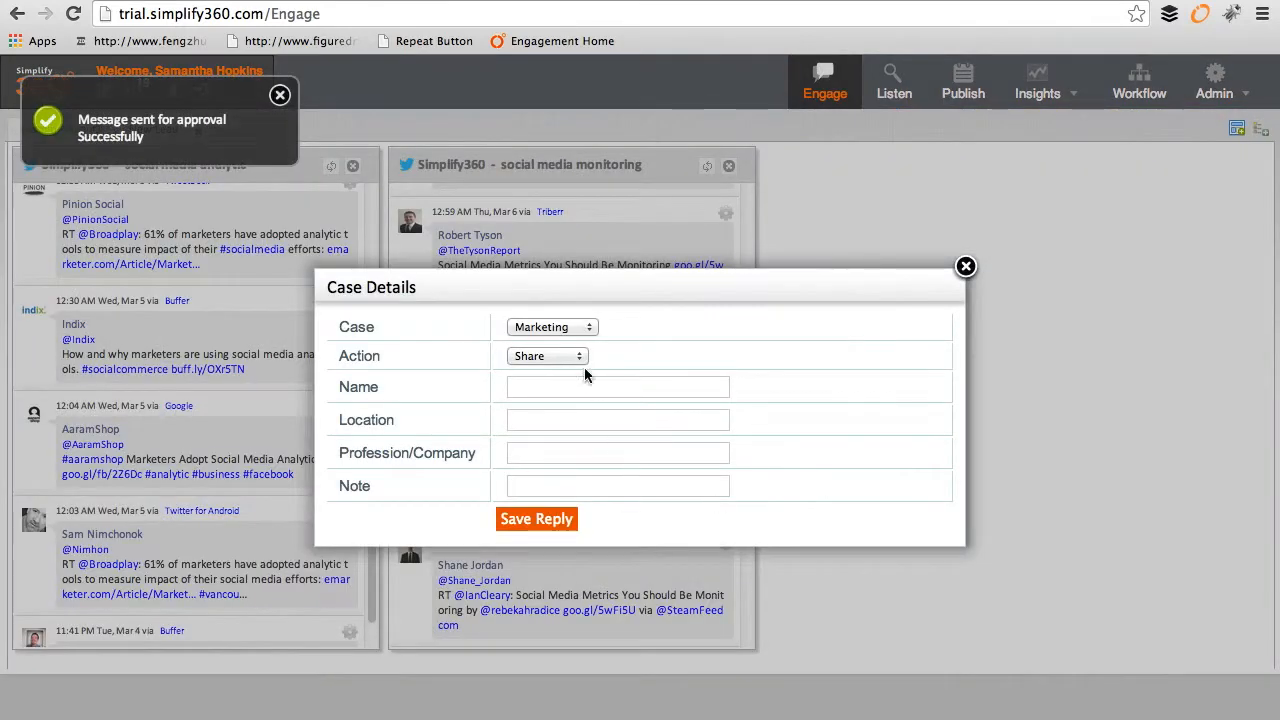
{"action": "left_click", "coordinate": [575, 330]}
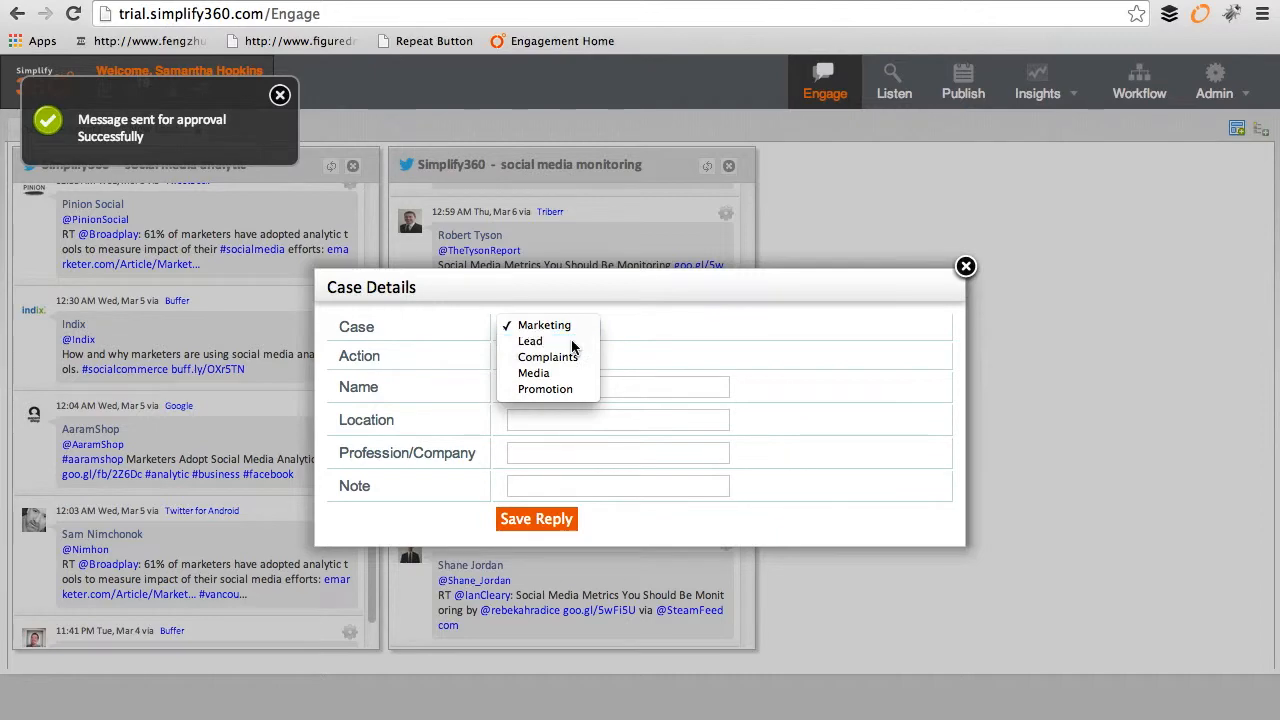
{"action": "left_click", "coordinate": [571, 341]}
{"action": "left_click", "coordinate": [578, 358]}
{"action": "left_click", "coordinate": [660, 358]}
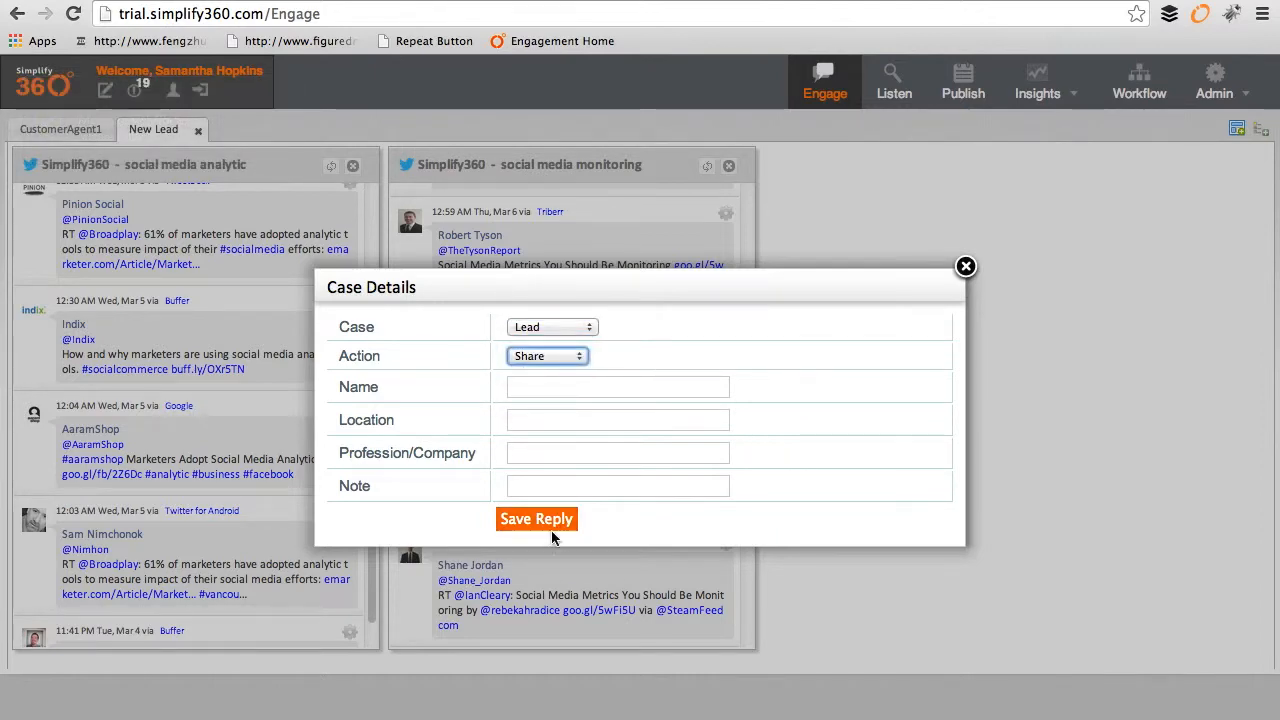
{"action": "left_click", "coordinate": [536, 520]}
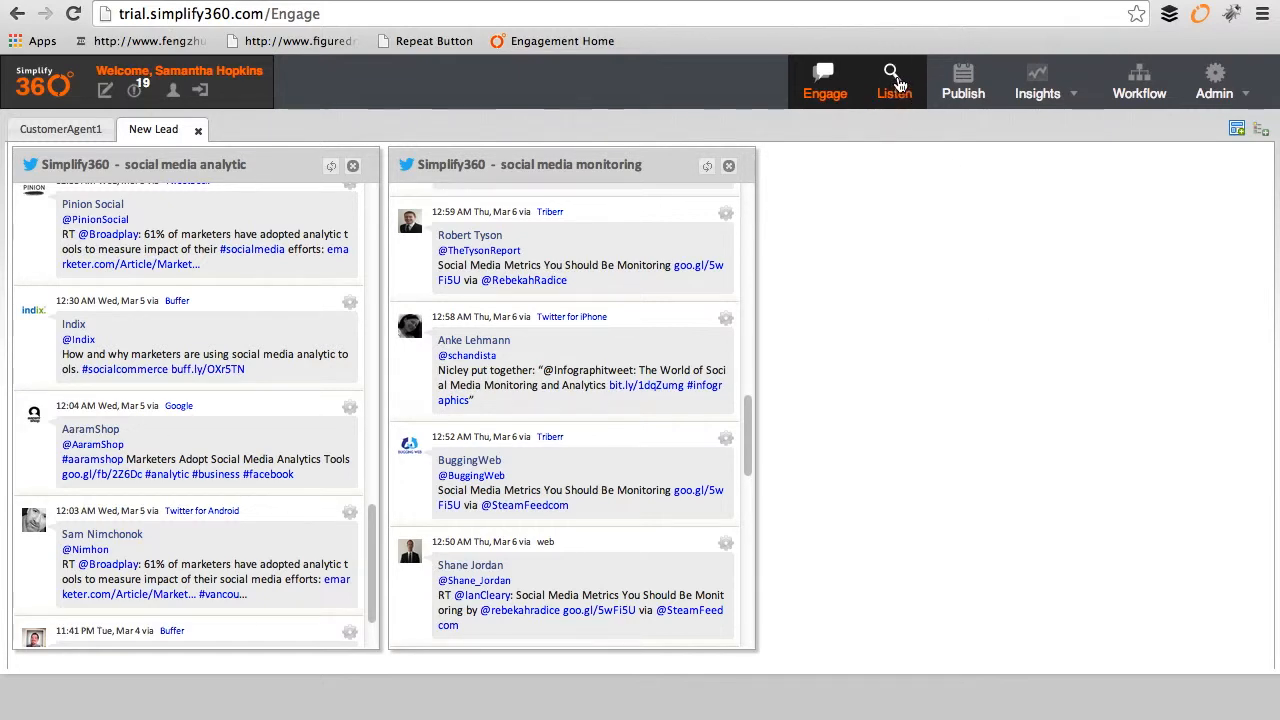
Step: Open the Inbox of the Simplify360 Brand's Messages from Listen
{"action": "left_click", "coordinate": [895, 82]}
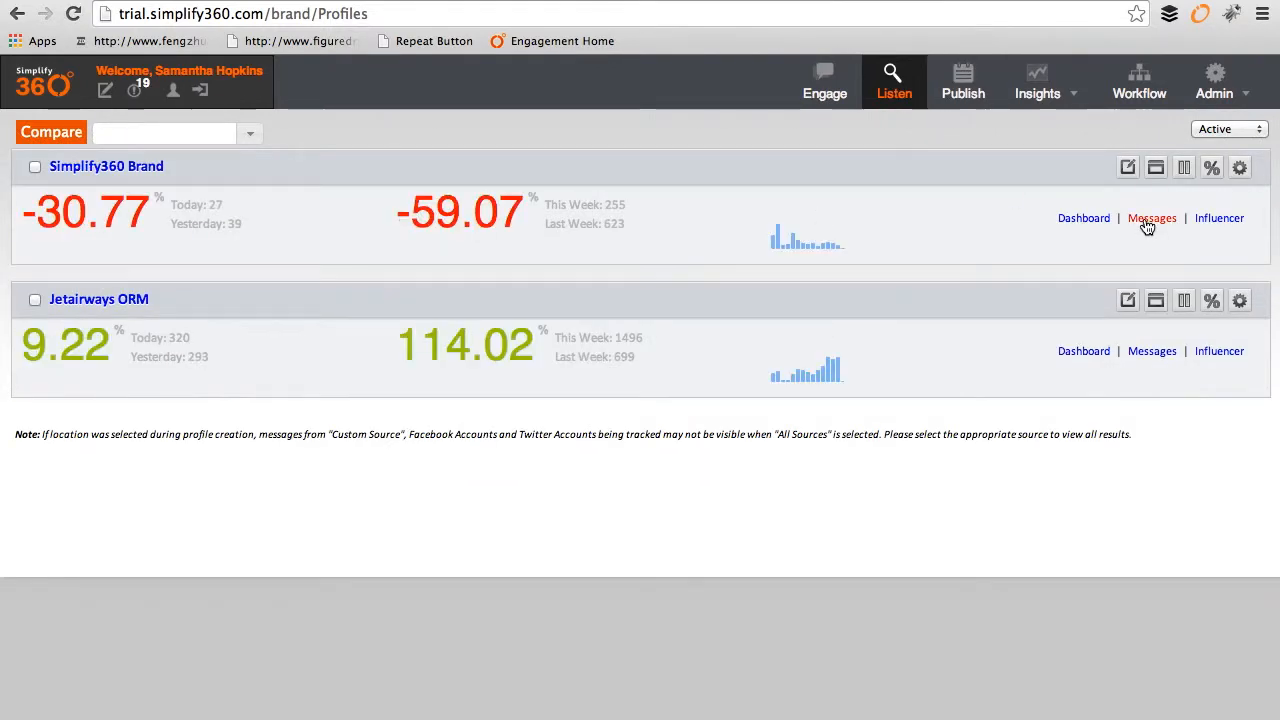
{"action": "left_click", "coordinate": [1150, 220]}
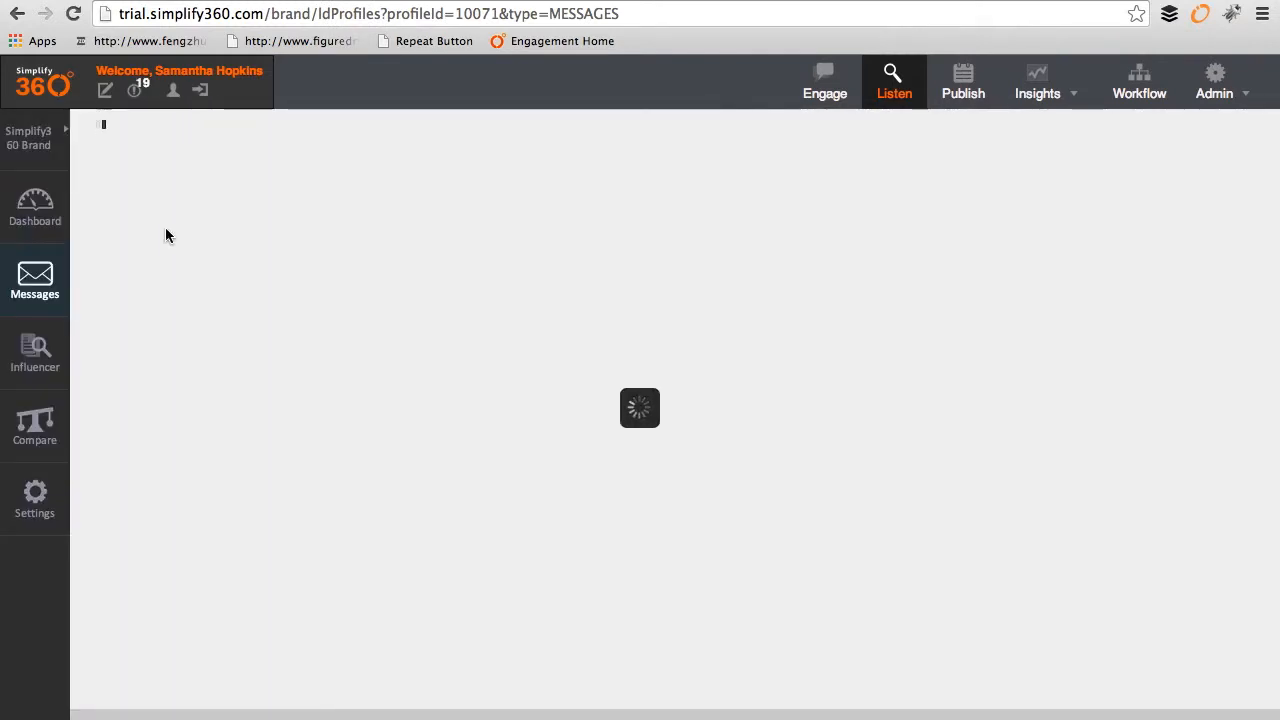
{"action": "left_click", "coordinate": [40, 137]}
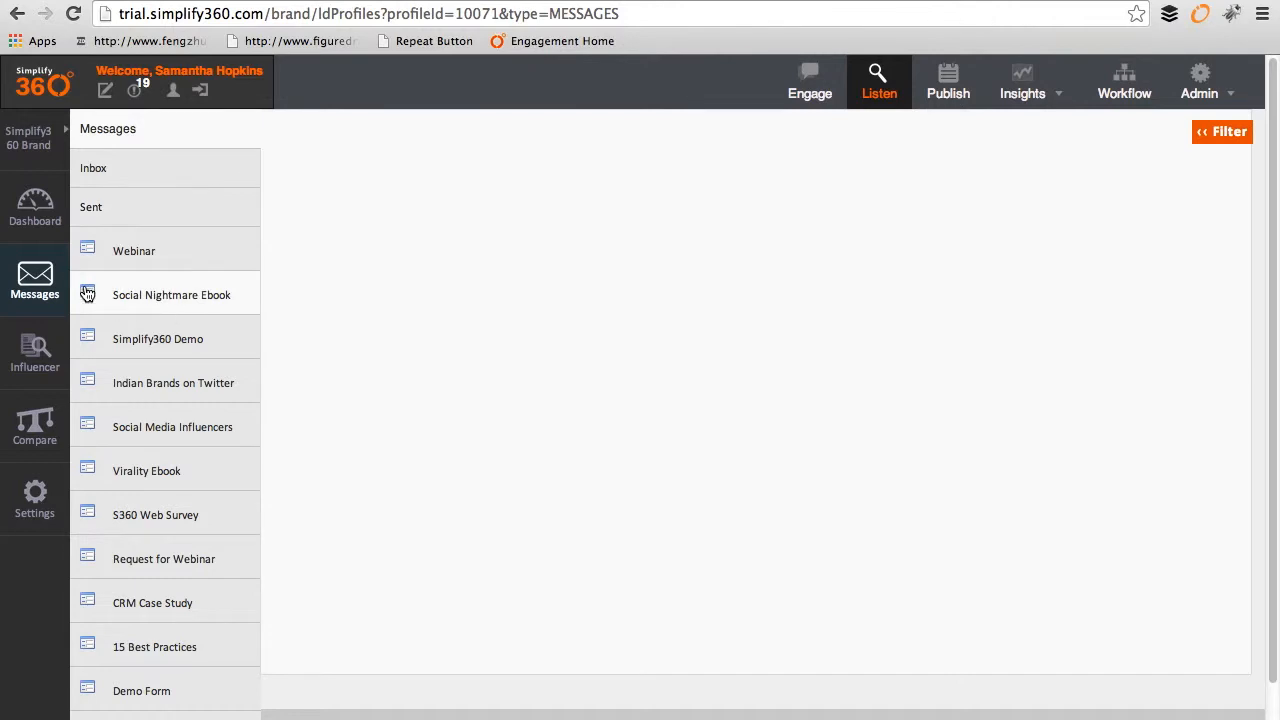
{"action": "left_click", "coordinate": [129, 180]}
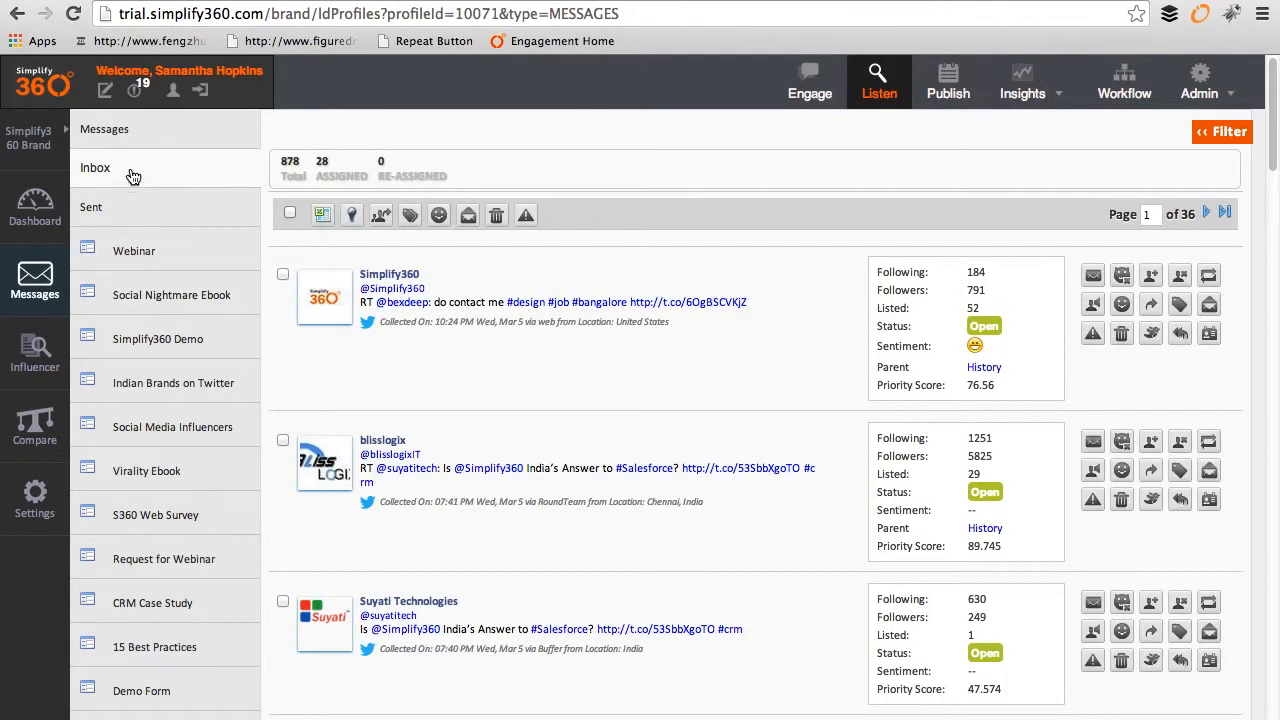
Step: Show posts with their approval status and scroll down to the demo-request tweets
{"action": "left_click", "coordinate": [163, 180]}
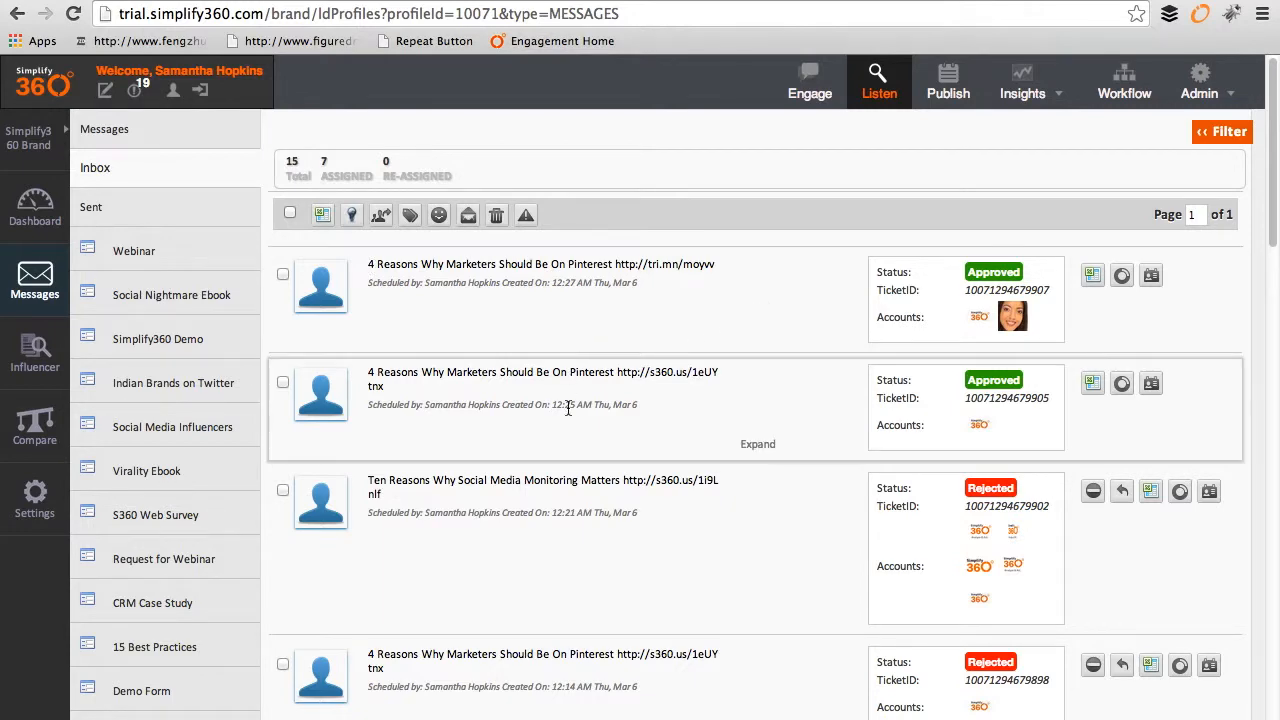
{"action": "scroll", "coordinate": [602, 431], "scroll_direction": "down", "scroll_amount": 1}
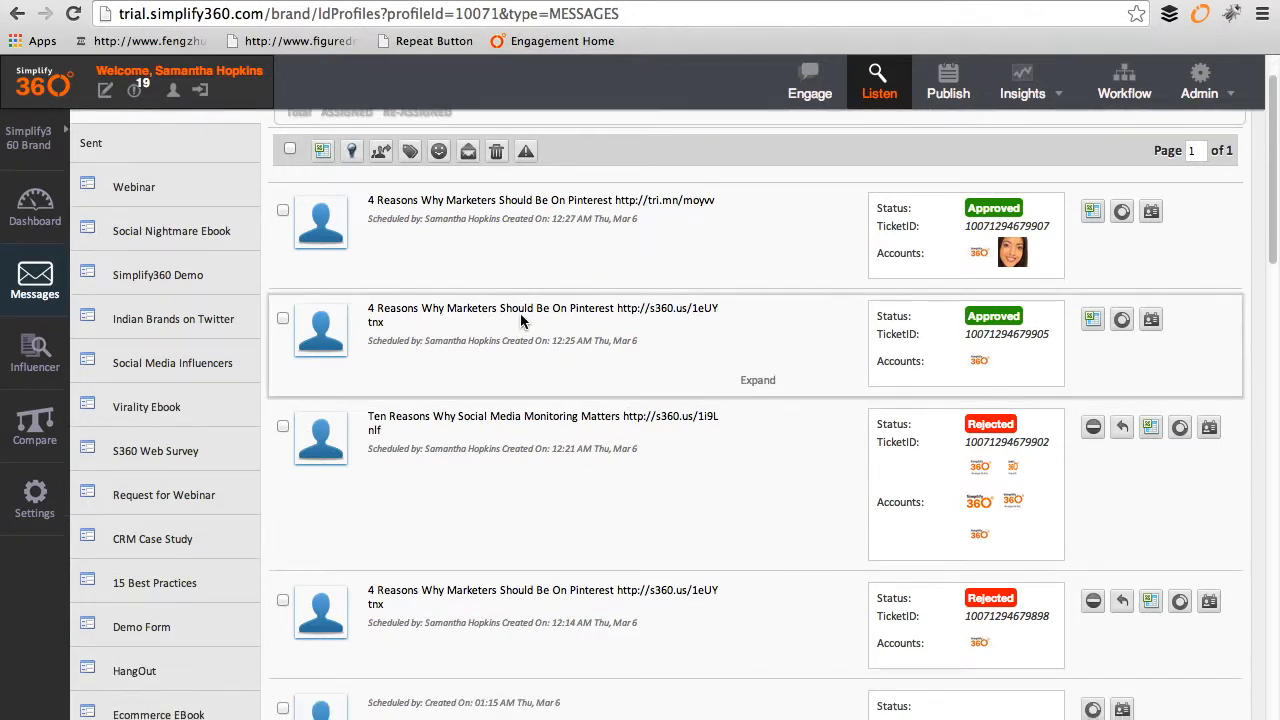
{"action": "scroll", "coordinate": [520, 315], "scroll_direction": "down", "scroll_amount": 2}
{"action": "scroll", "coordinate": [520, 318], "scroll_direction": "down", "scroll_amount": 10}
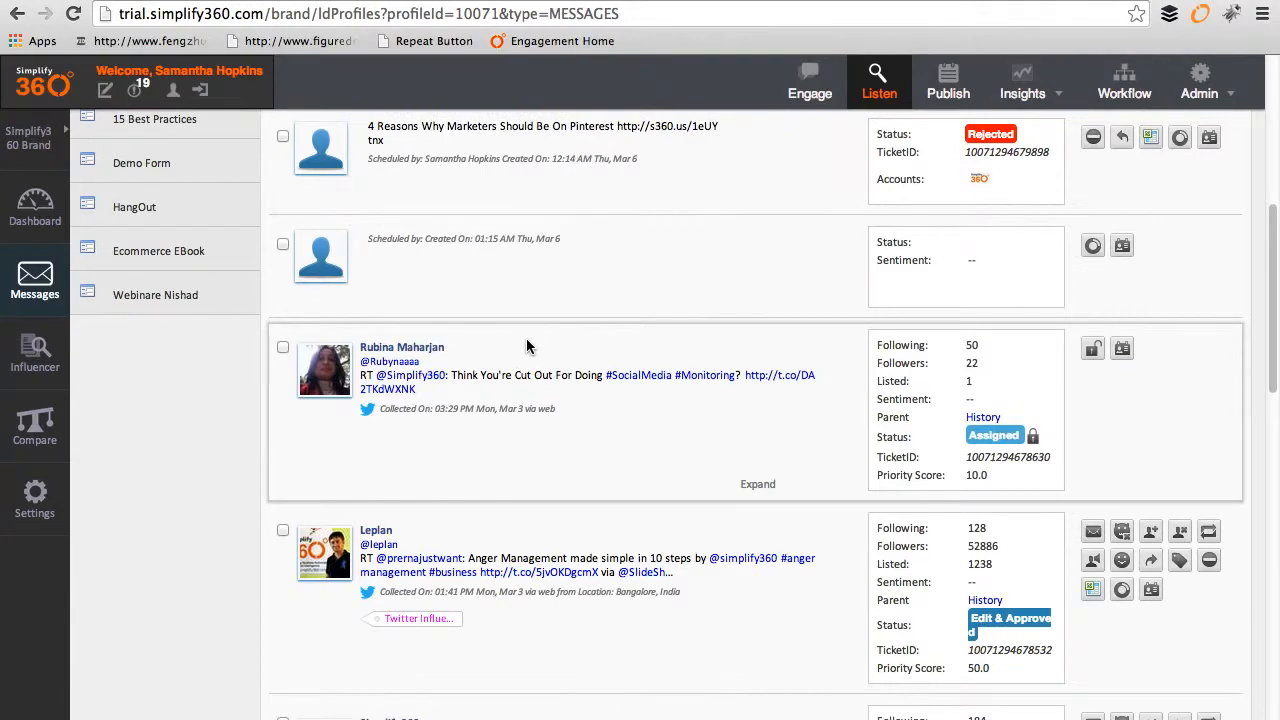
{"action": "scroll", "coordinate": [586, 316], "scroll_direction": "down", "scroll_amount": 10}
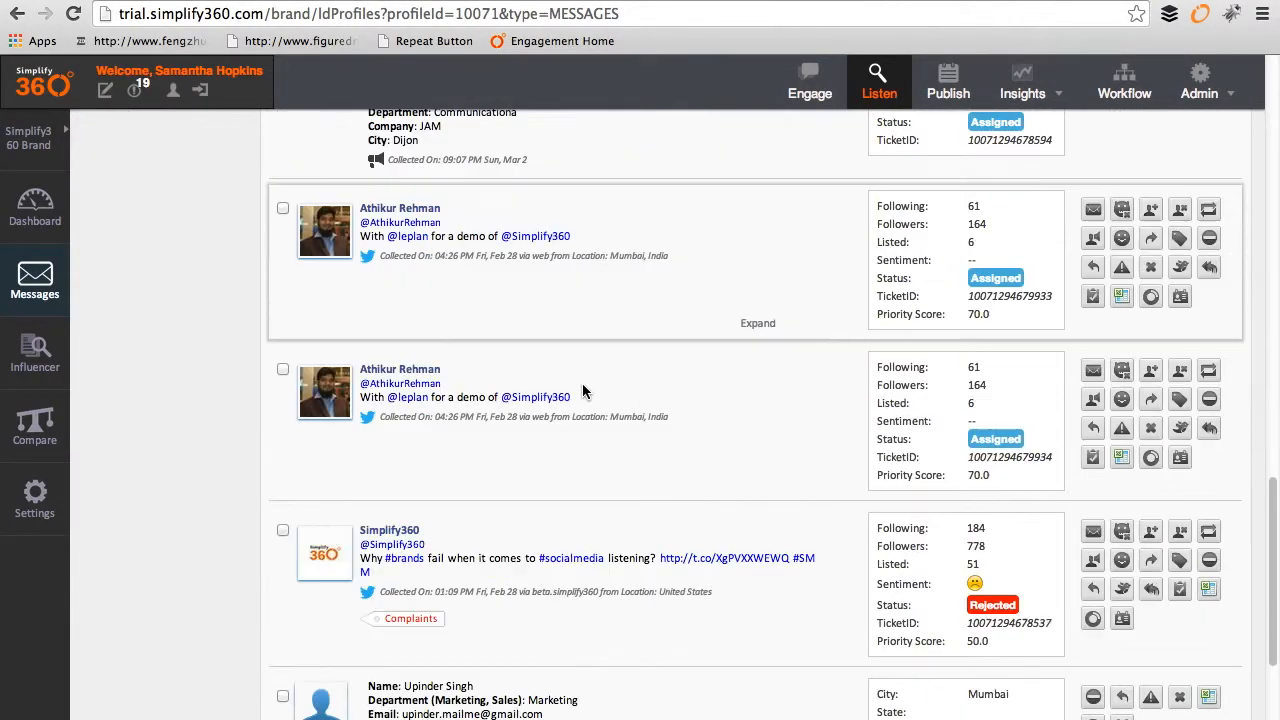
{"action": "scroll", "coordinate": [586, 392], "scroll_direction": "down", "scroll_amount": 7}
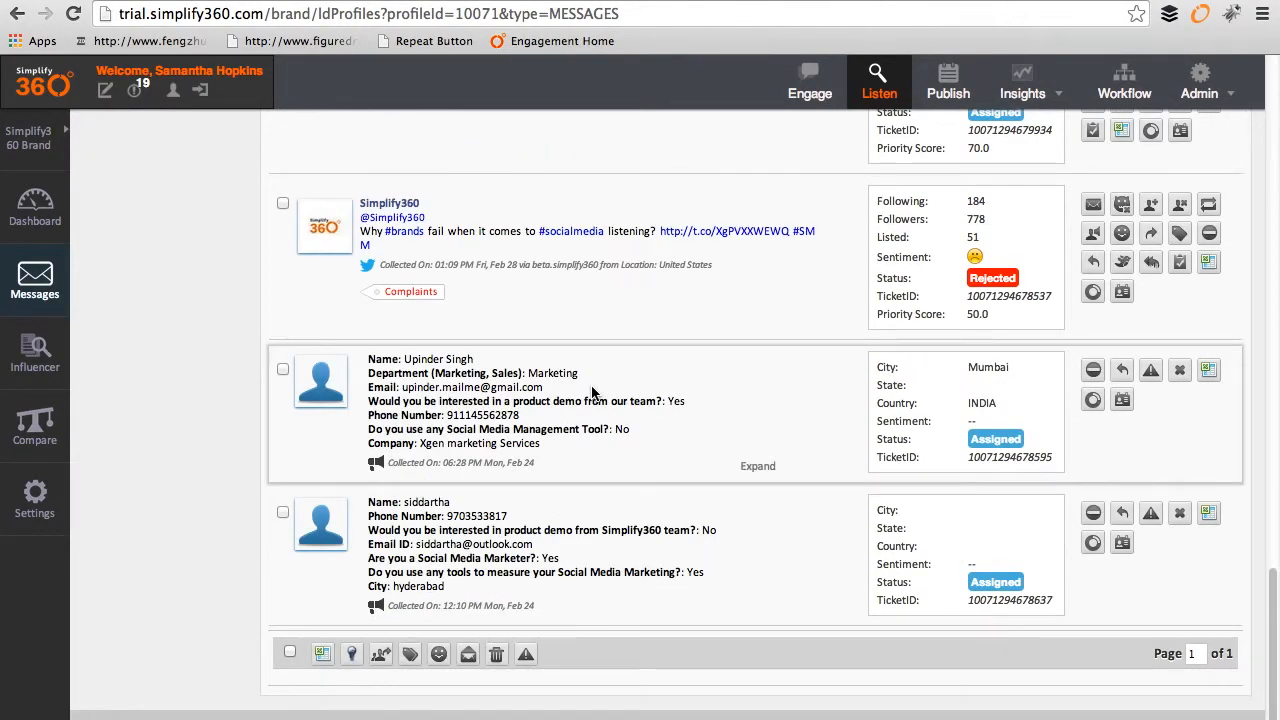
{"action": "scroll", "coordinate": [591, 392], "scroll_direction": "up", "scroll_amount": 6}
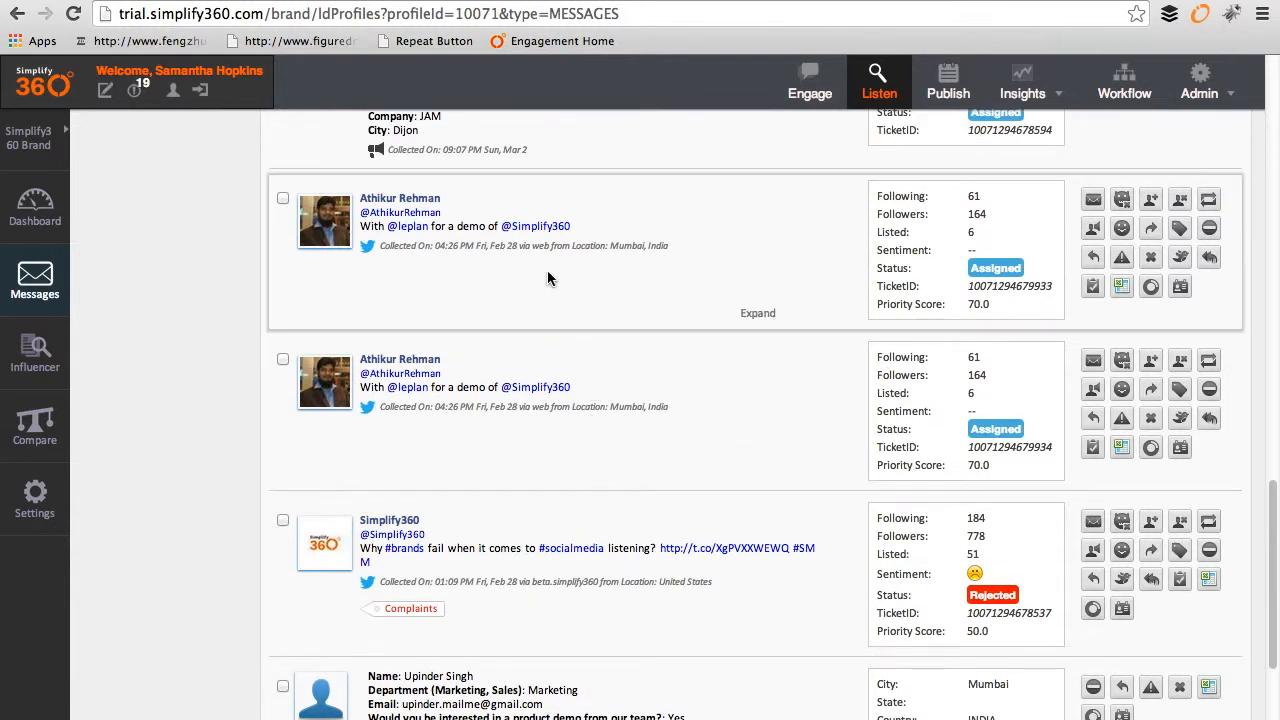
Step: Expand the demo-request tweet's history to see who assigned it, to whom, and its priority
{"action": "left_click_drag", "start_coordinate": [626, 225], "coordinate": [353, 222]}
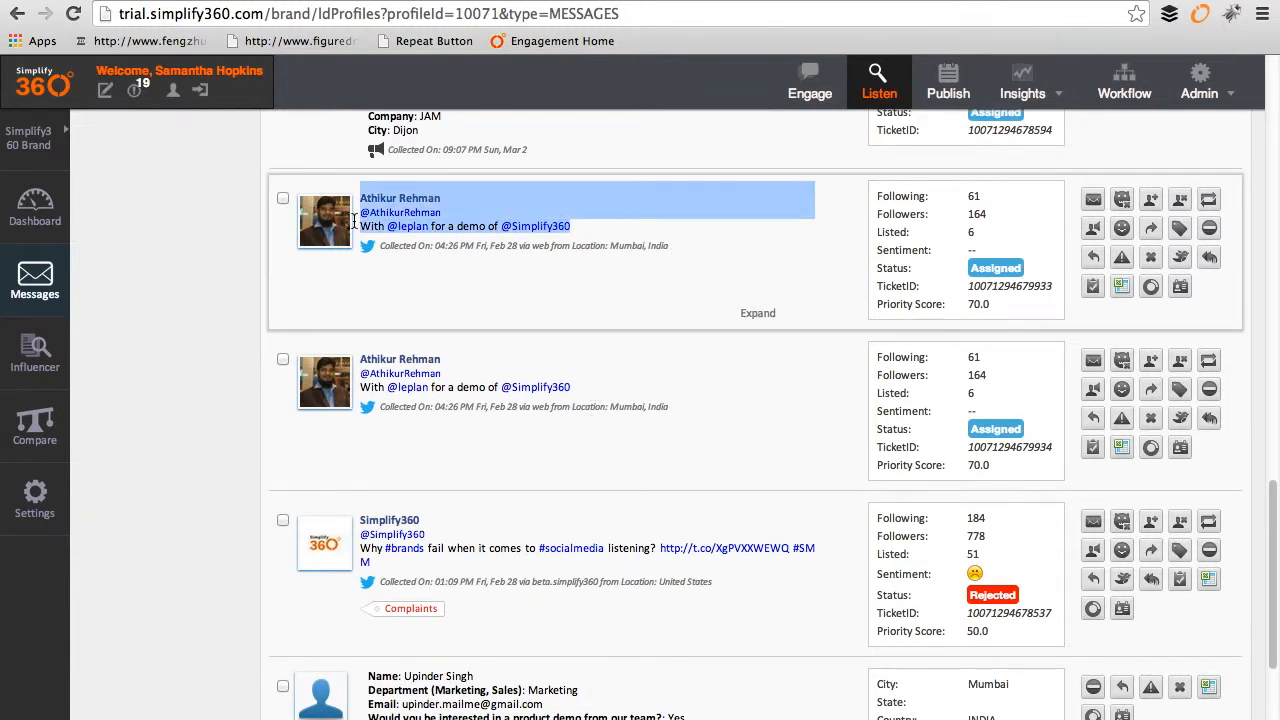
{"action": "left_click", "coordinate": [746, 250]}
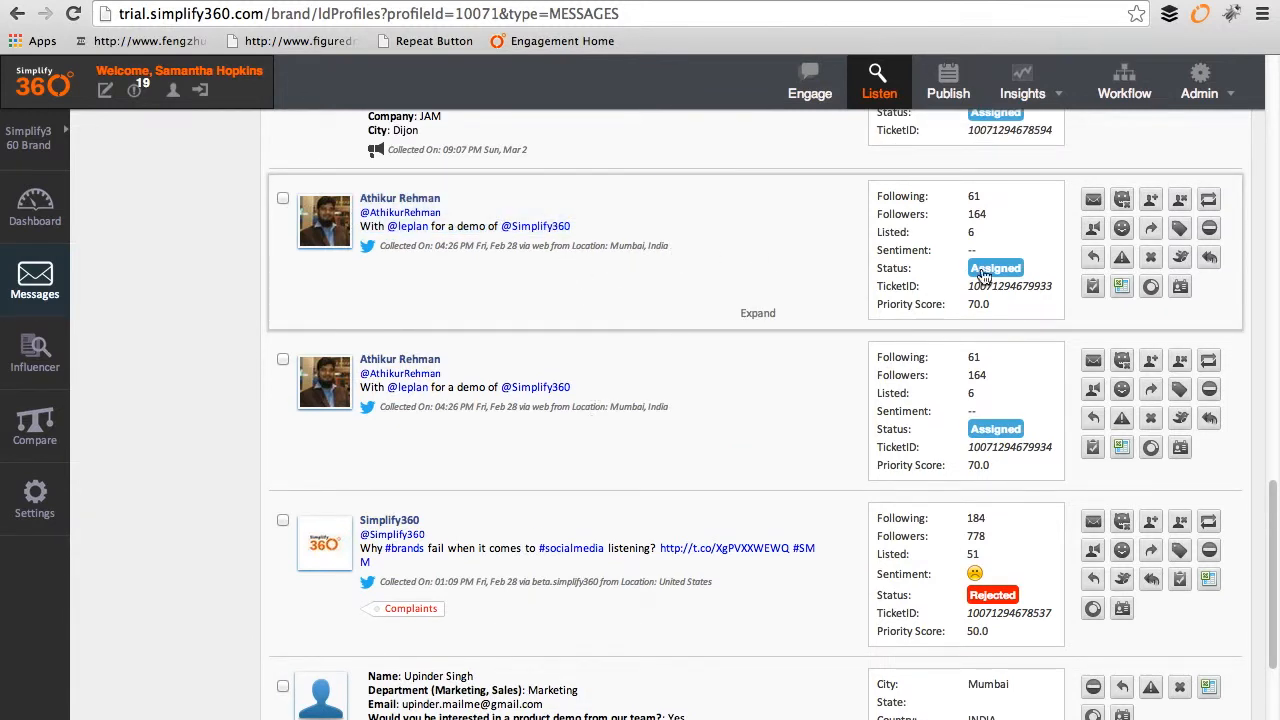
{"action": "left_click", "coordinate": [748, 313]}
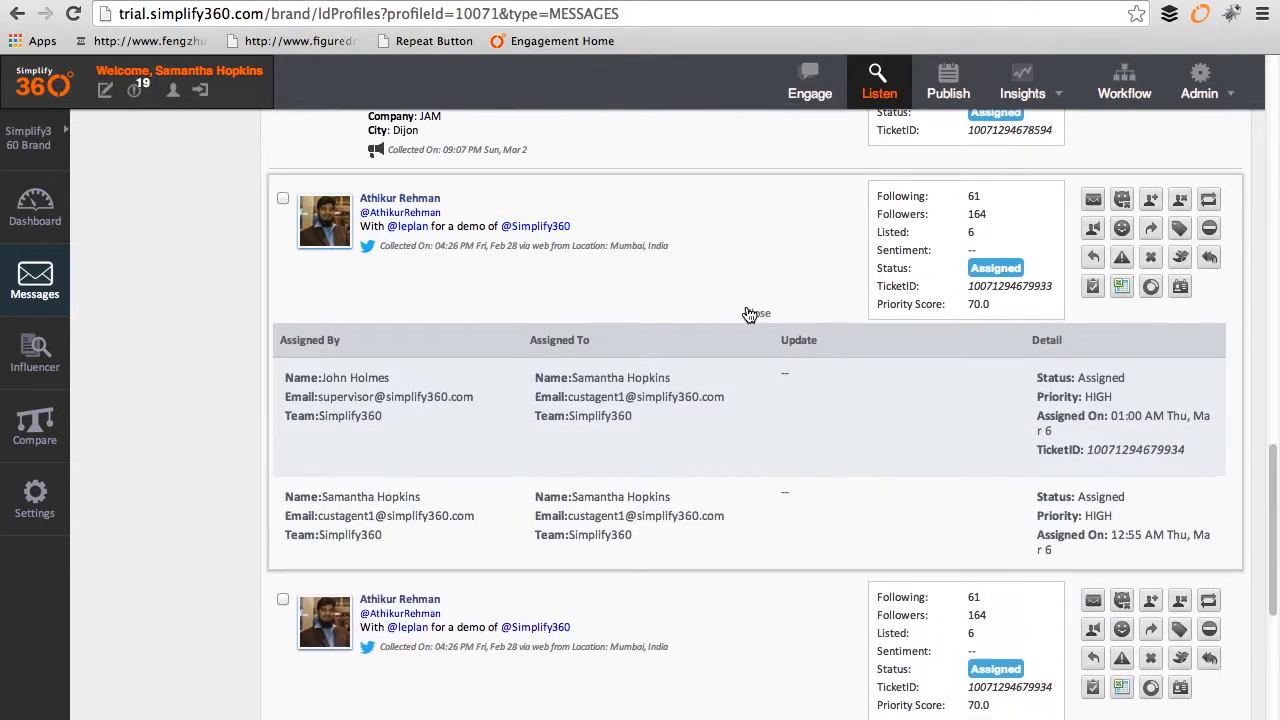
{"action": "left_click_drag", "start_coordinate": [322, 379], "coordinate": [447, 384]}
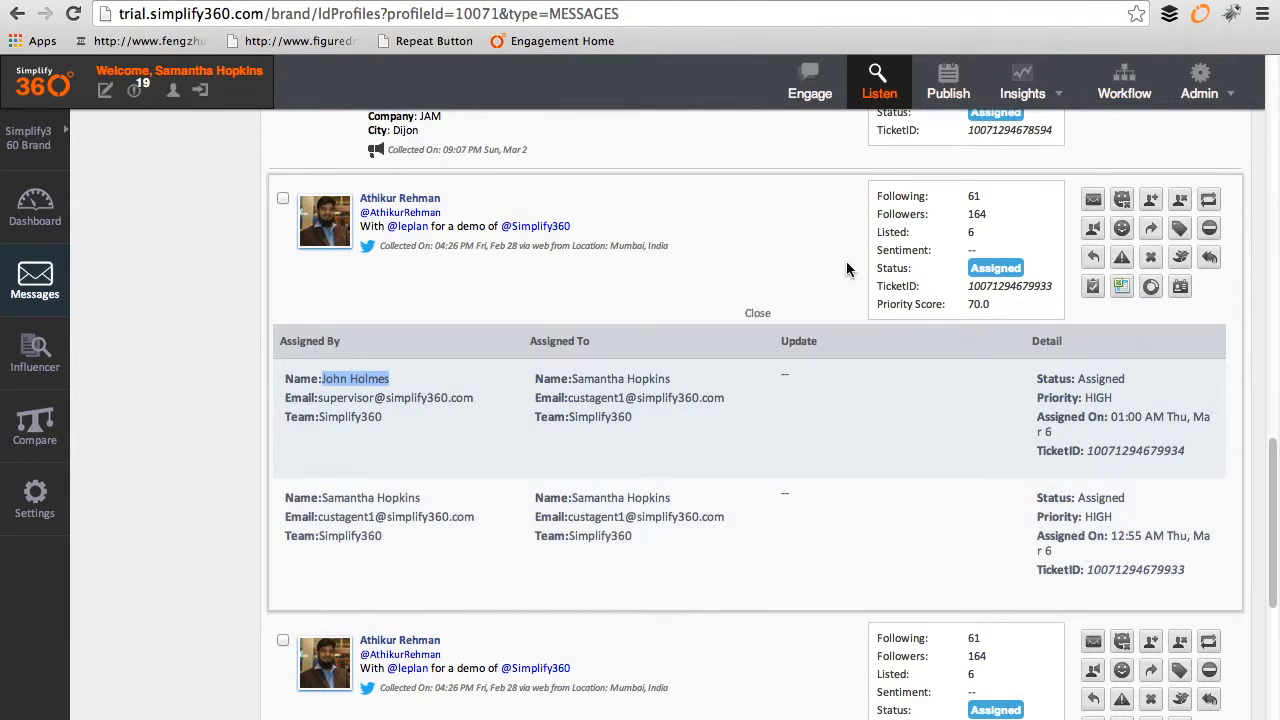
{"action": "scroll", "coordinate": [840, 272], "scroll_direction": "up", "scroll_amount": 1}
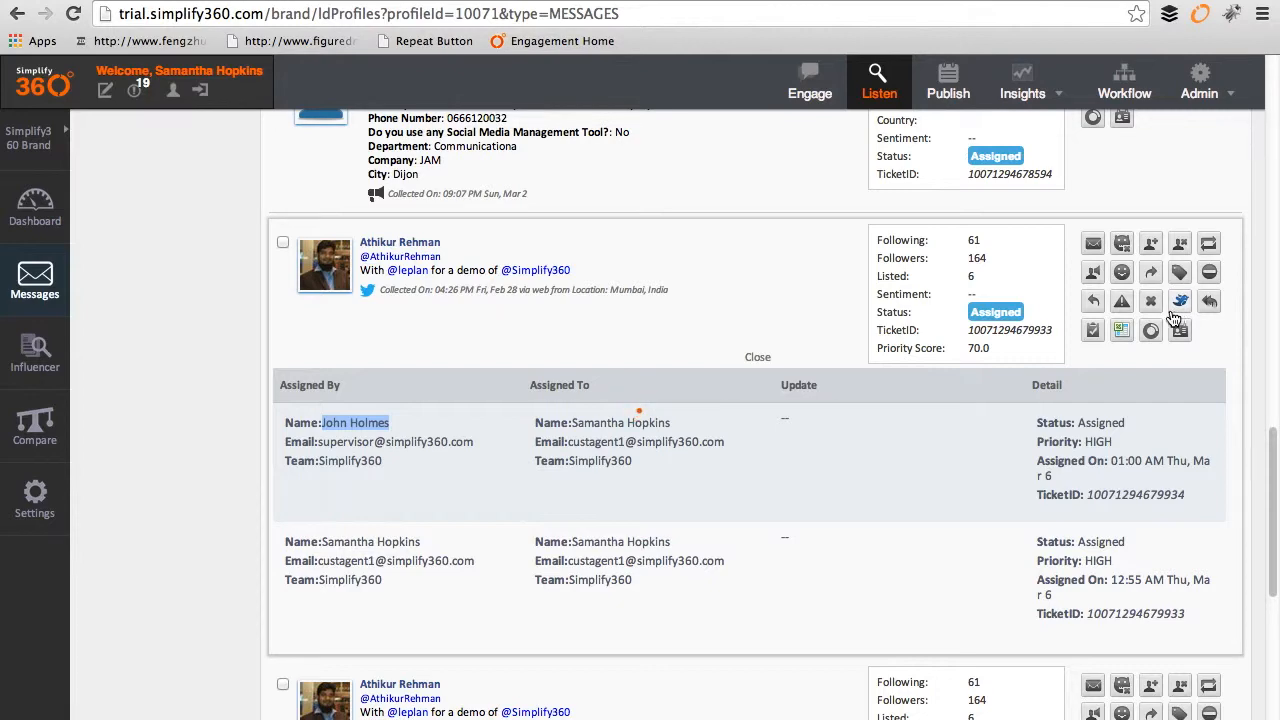
Step: Reply to the demo-request tweet using the 'Glad to know you are interested' product-details template
{"action": "left_click", "coordinate": [753, 305]}
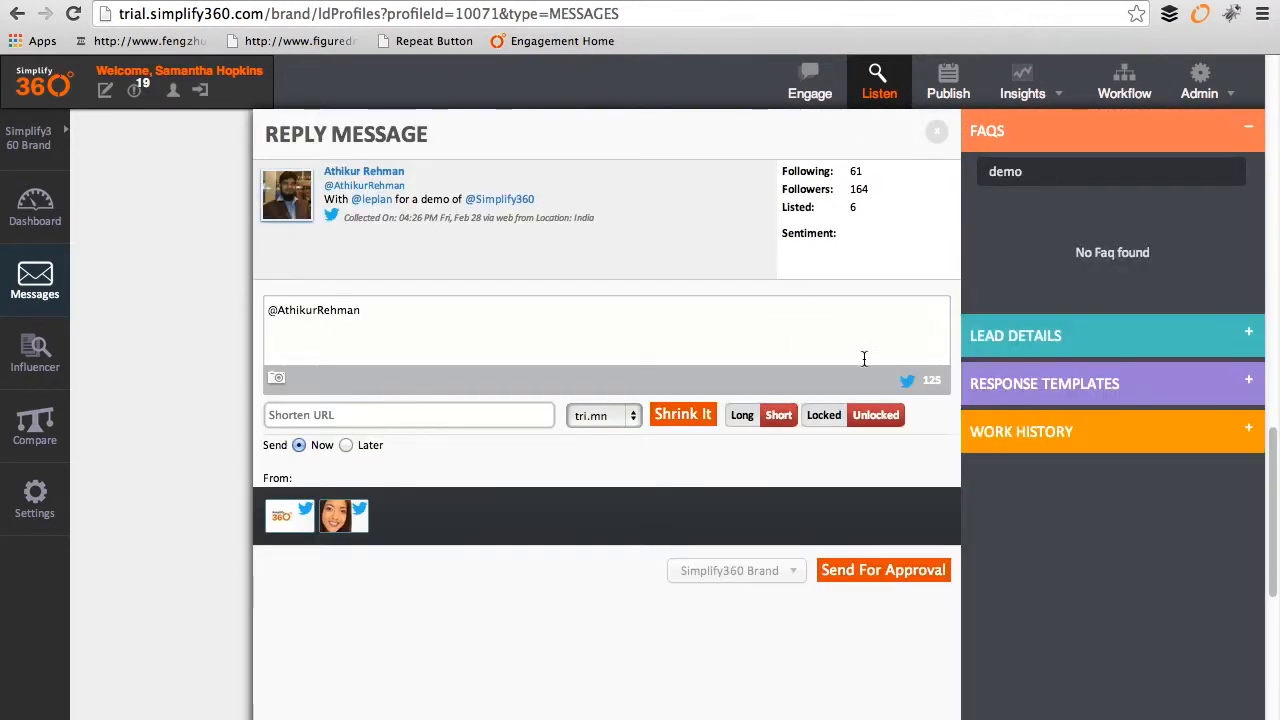
{"action": "left_click", "coordinate": [1072, 446]}
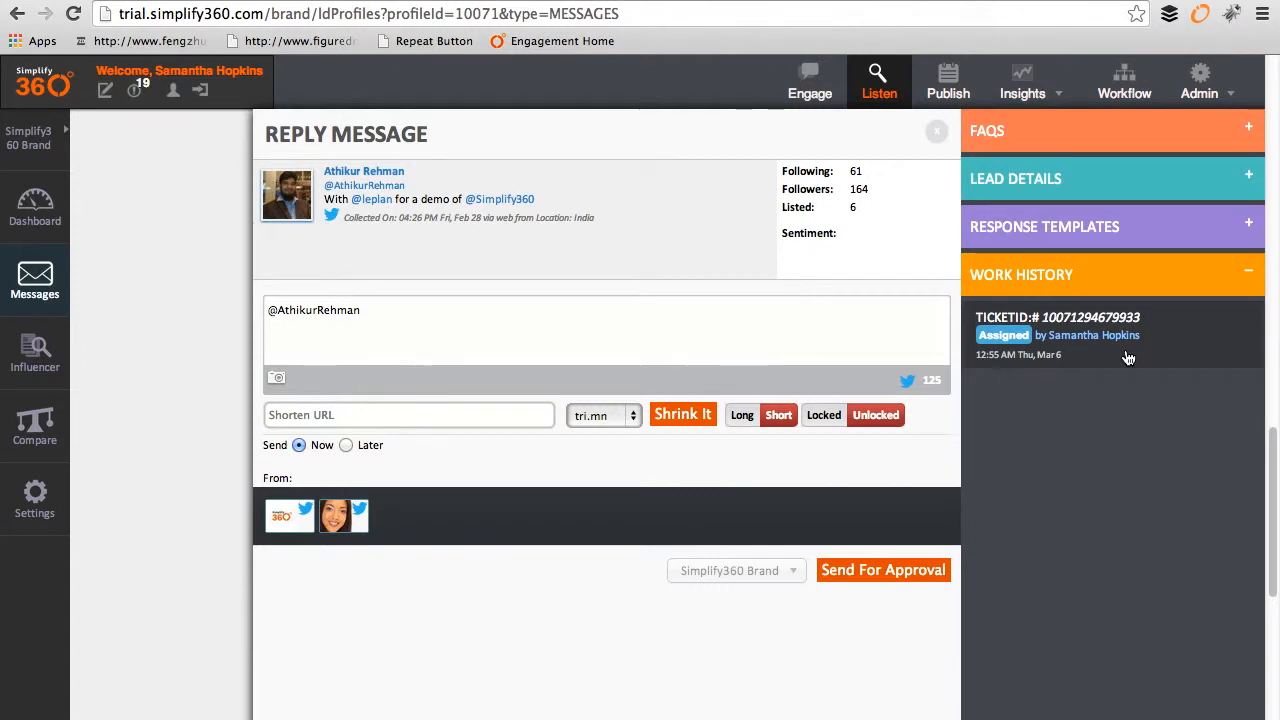
{"action": "mouse_move", "coordinate": [1128, 358]}
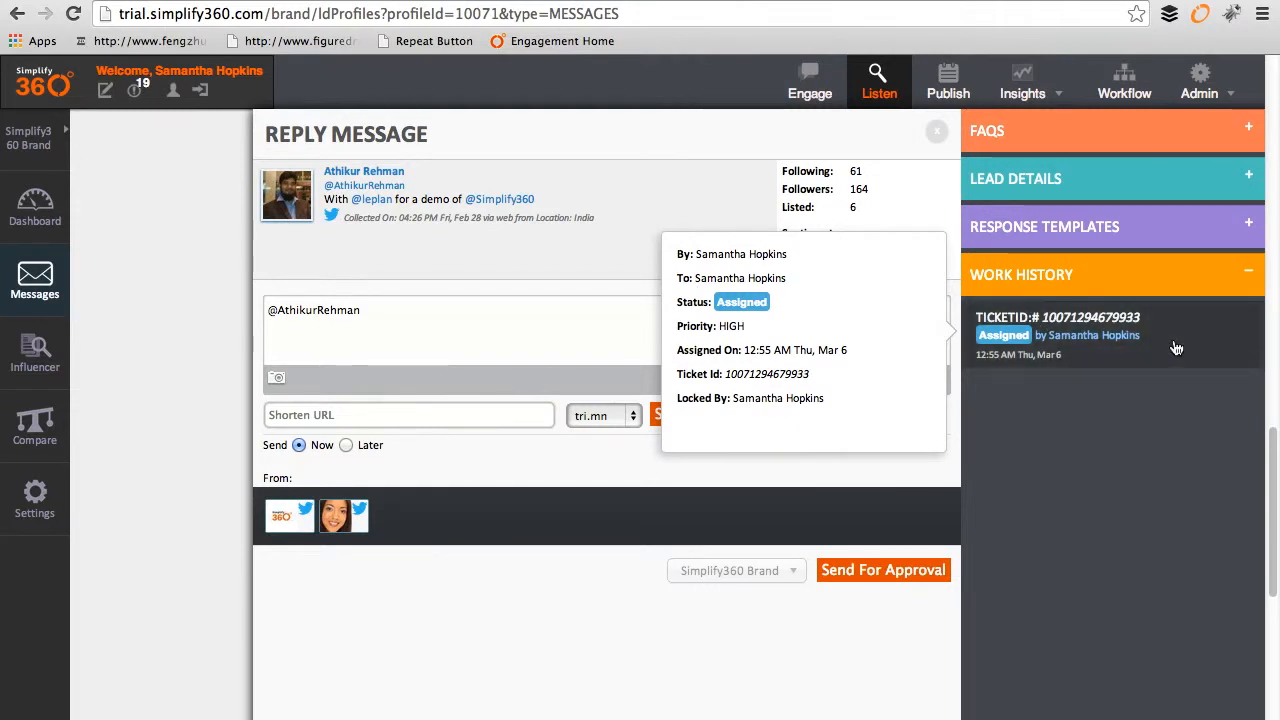
{"action": "left_click", "coordinate": [1240, 283]}
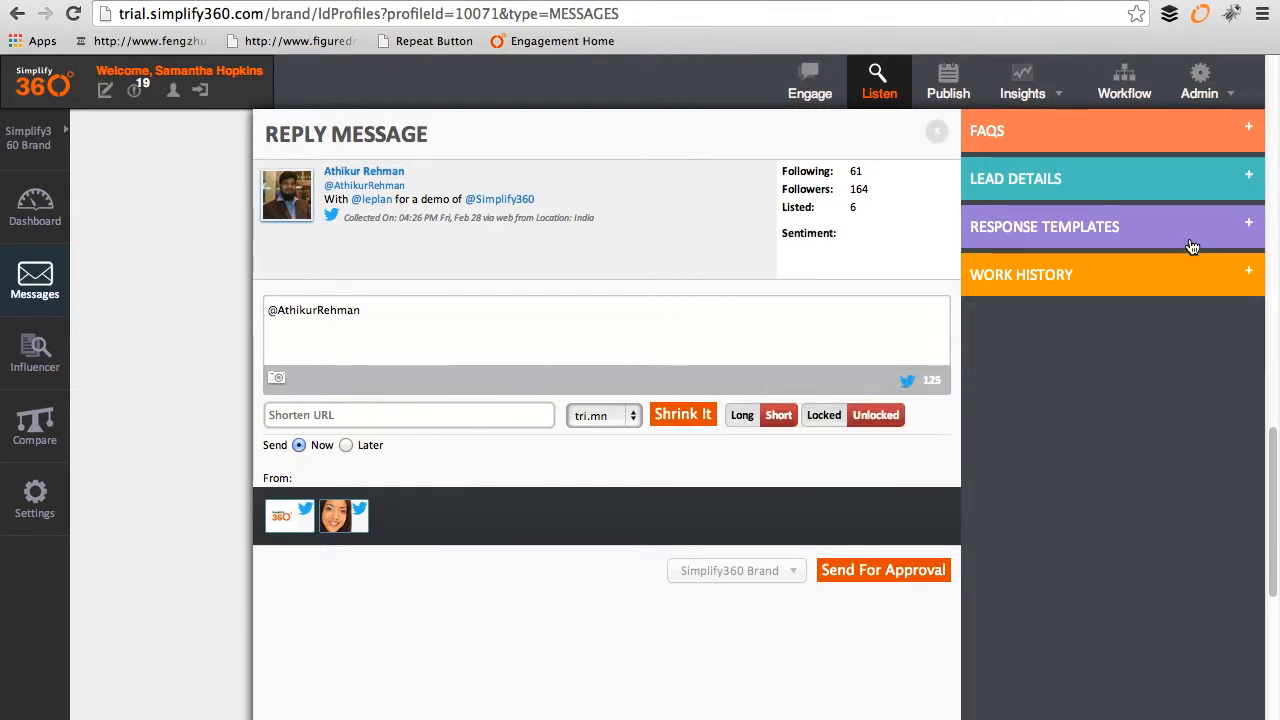
{"action": "left_click", "coordinate": [1227, 228]}
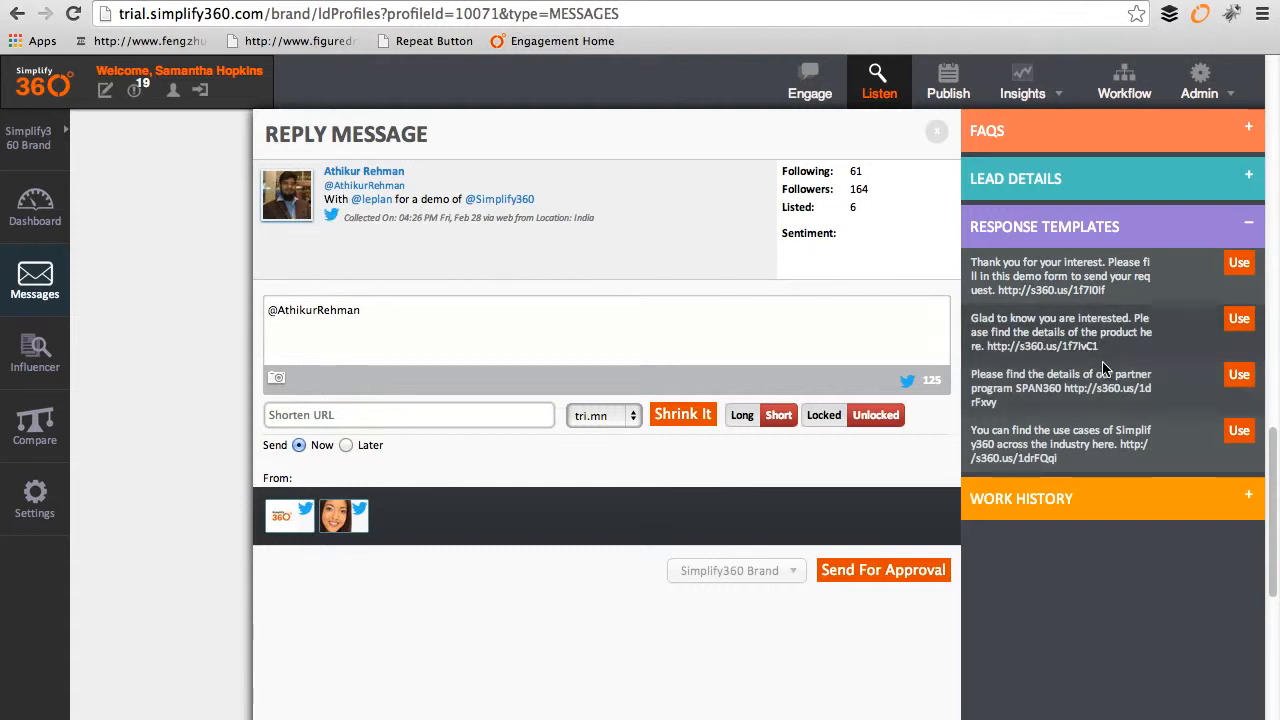
{"action": "left_click", "coordinate": [1239, 320]}
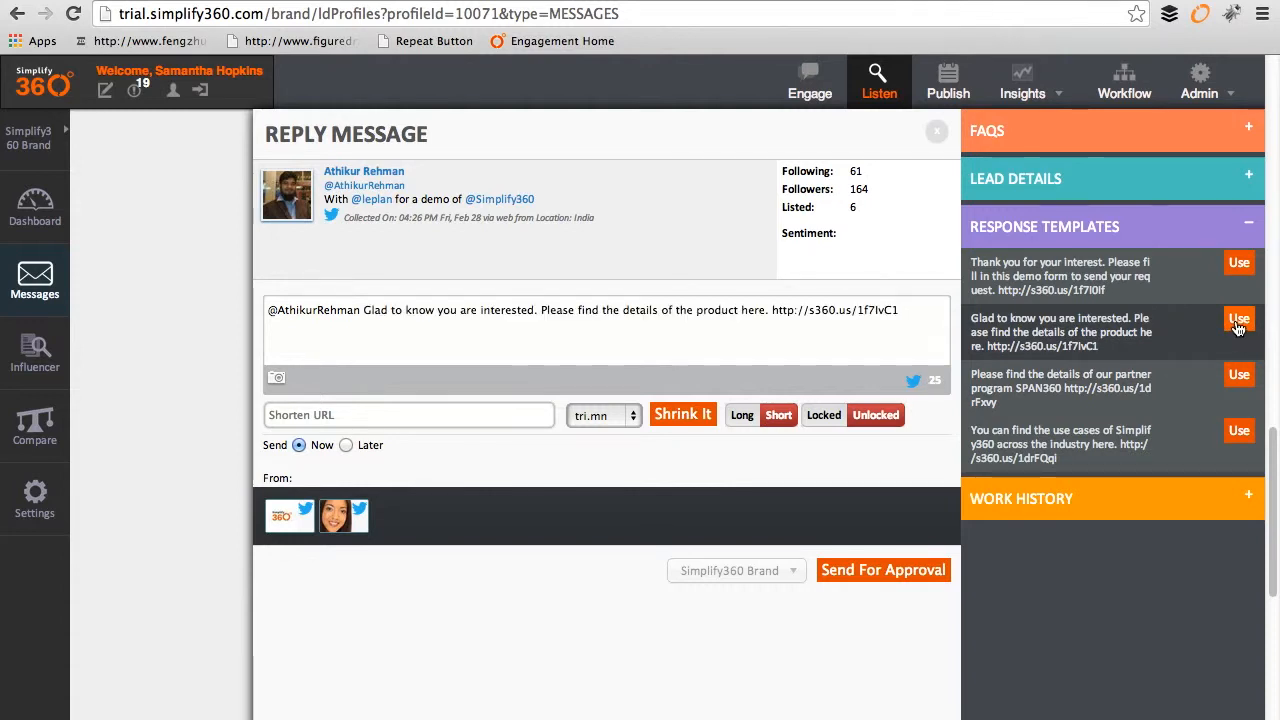
{"action": "left_click", "coordinate": [1180, 128]}
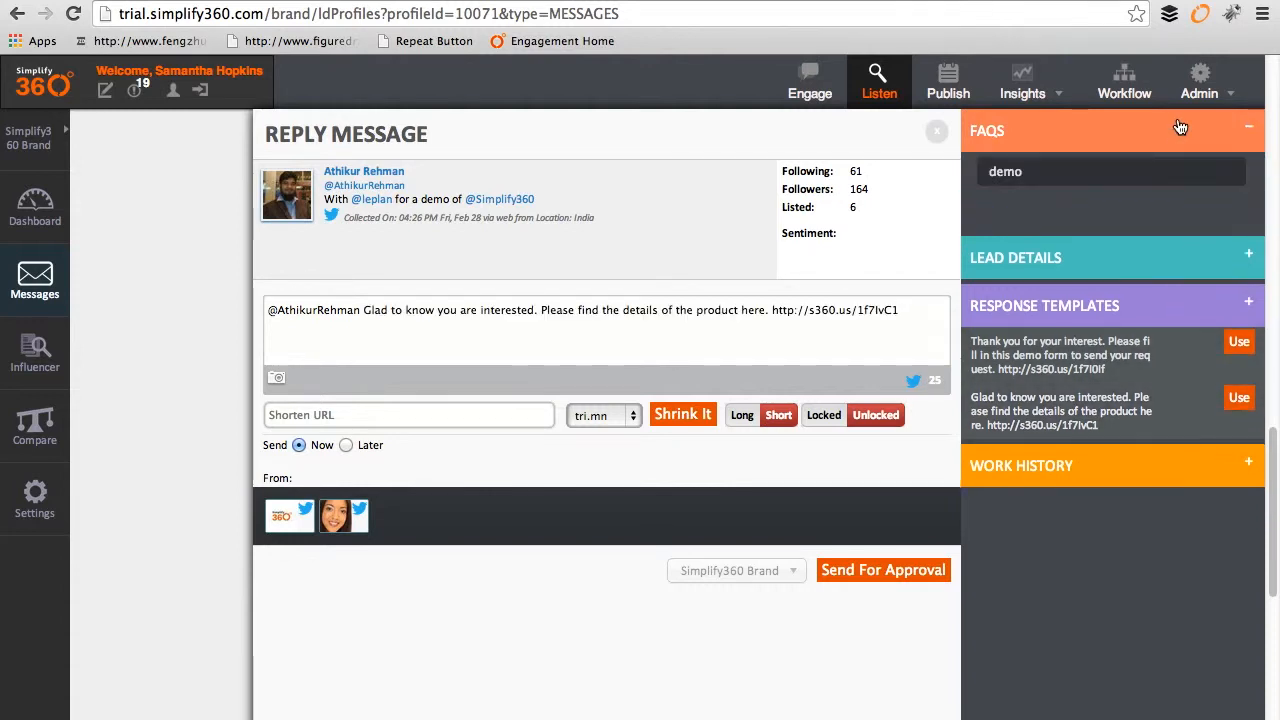
Step: Replace the FAQ search term with 'dashbaords'
{"action": "double_click", "coordinate": [1118, 167]}
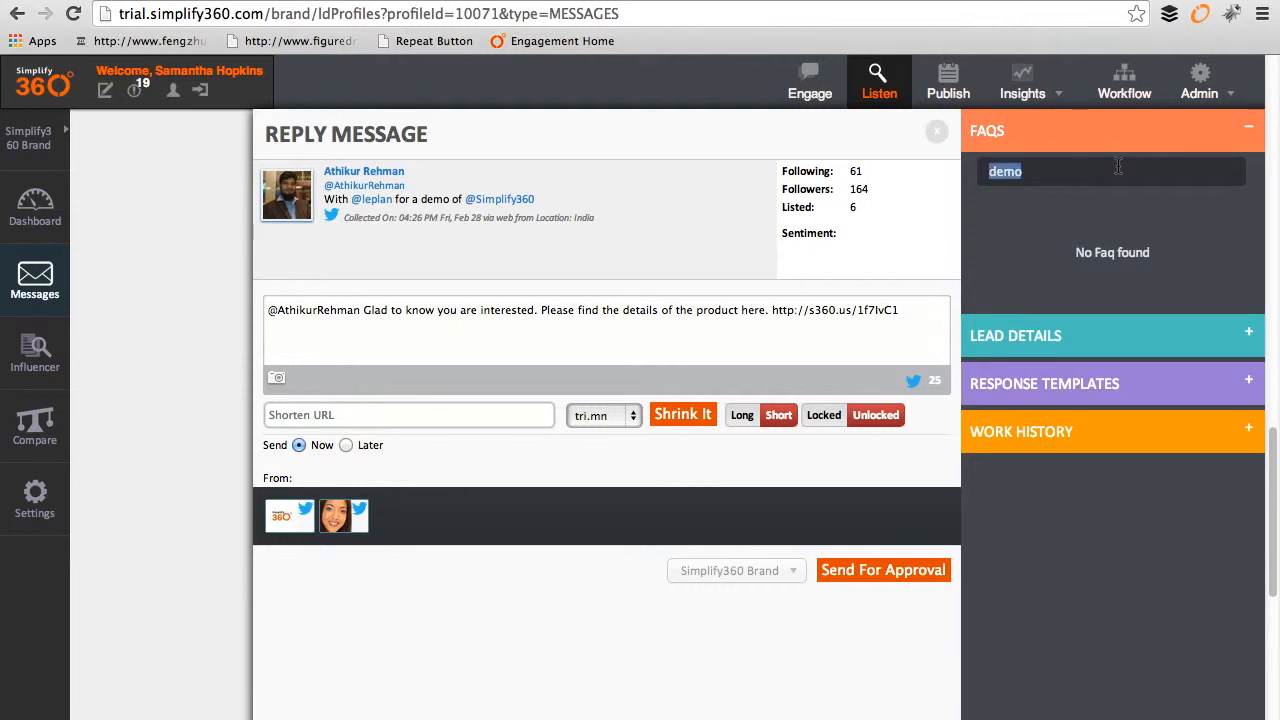
{"action": "type", "text": "infleuc"}
{"action": "key", "text": "BackSpace"}
{"action": "key", "text": "BackSpace"}
{"action": "key", "text": "BackSpace"}
{"action": "key", "text": "BackSpace"}
{"action": "key", "text": "BackSpace"}
{"action": "type", "text": "d"}
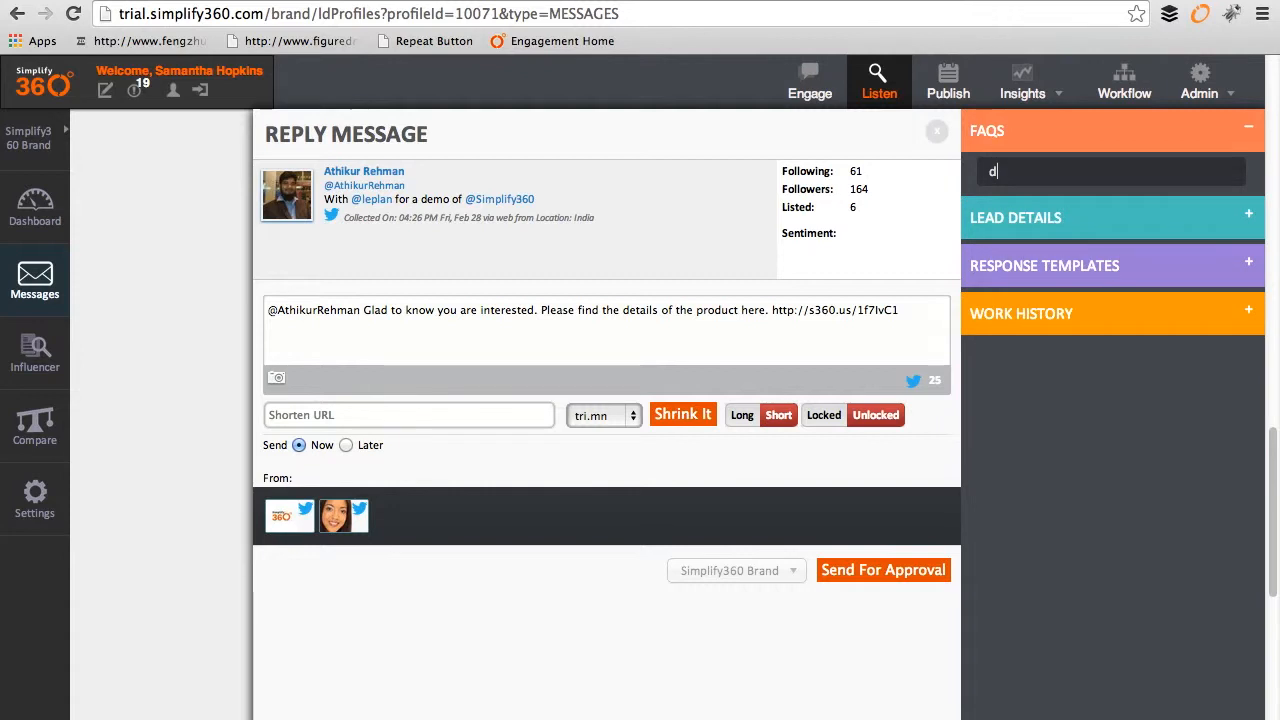
{"action": "type", "text": "ashbaords"}
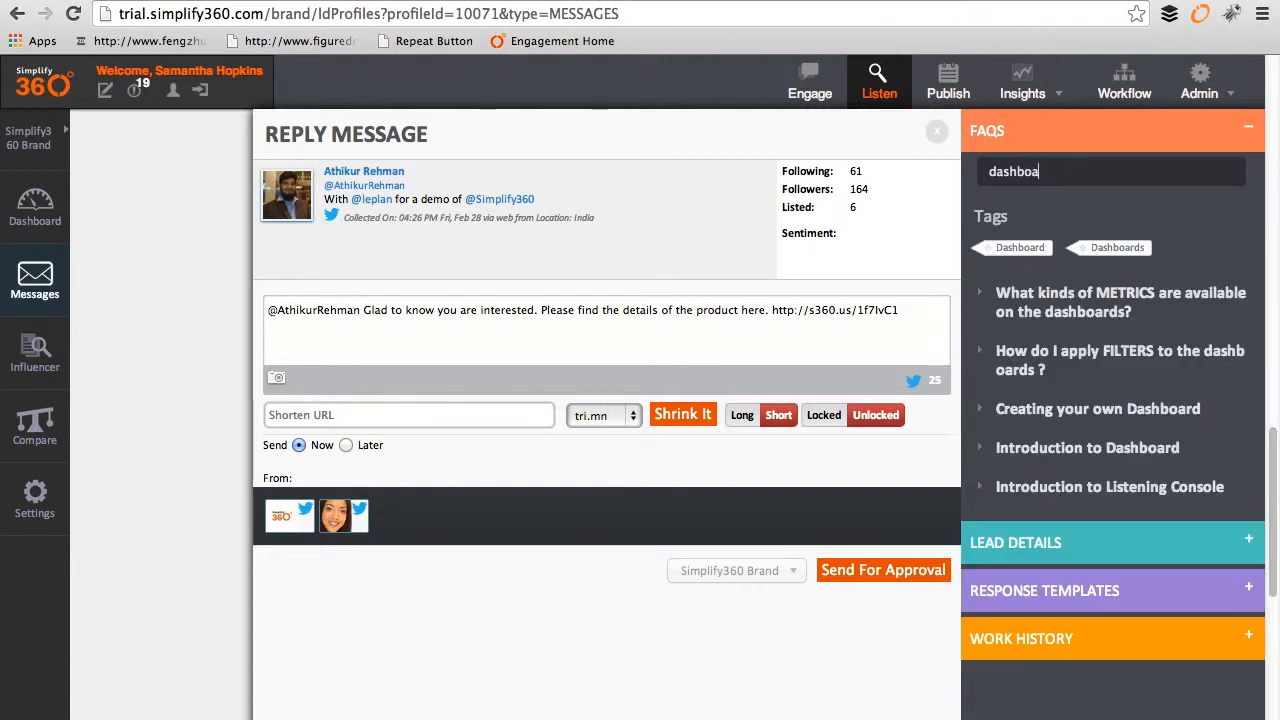
Step: Read the FAQ 'How do I apply FILTERS to the dashboards?', then show the customer's Lead Details
{"action": "left_click", "coordinate": [1095, 358]}
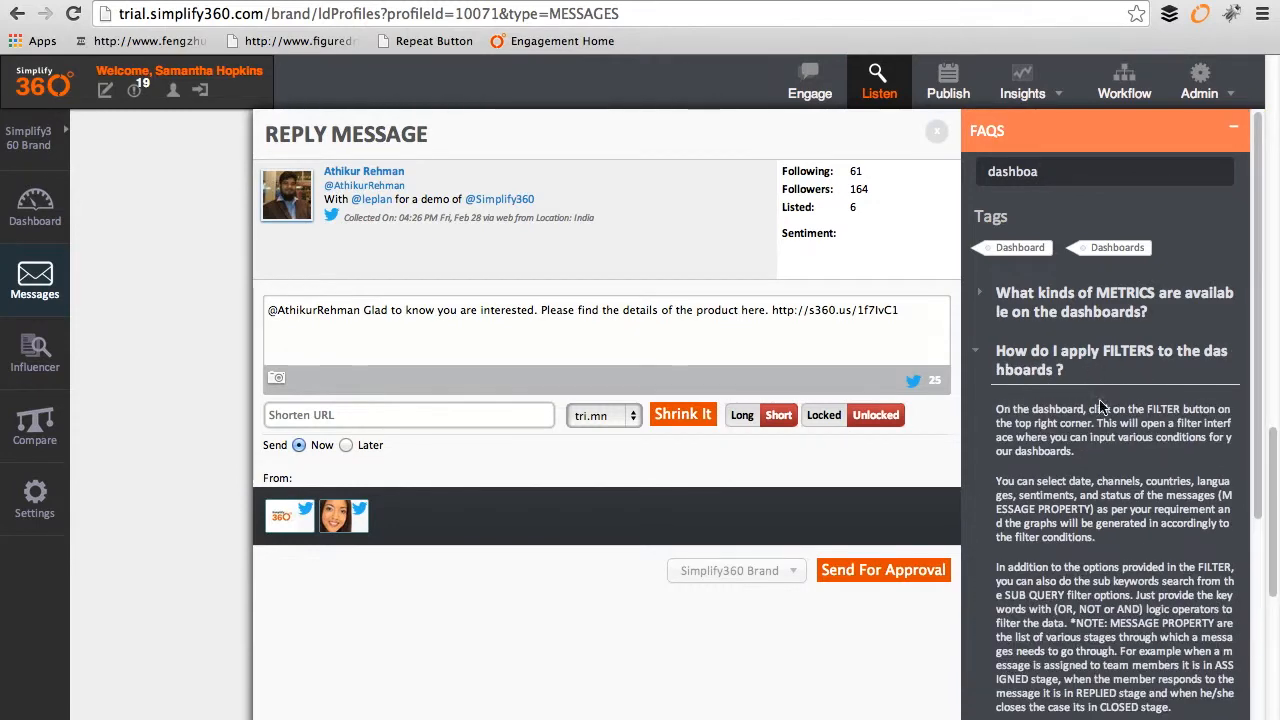
{"action": "scroll", "coordinate": [1108, 500], "scroll_direction": "down", "scroll_amount": 1}
{"action": "scroll", "coordinate": [1108, 517], "scroll_direction": "down", "scroll_amount": 3}
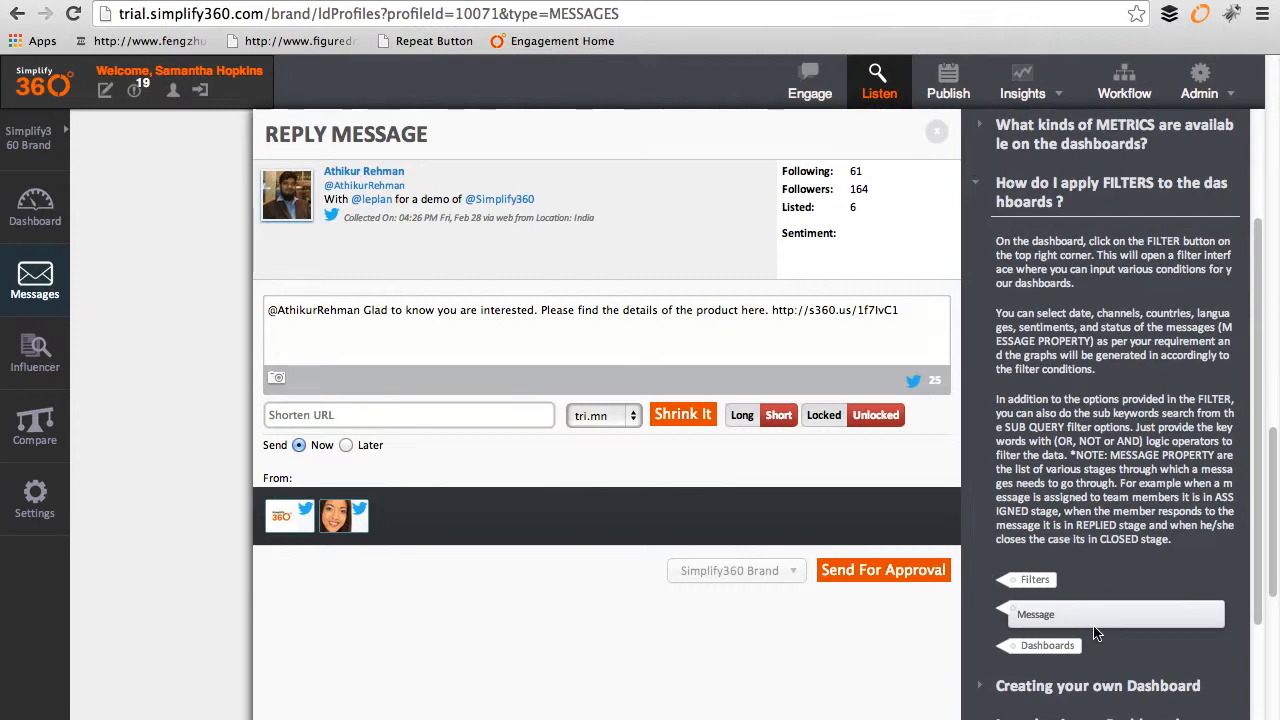
{"action": "scroll", "coordinate": [1065, 622], "scroll_direction": "down", "scroll_amount": 1}
{"action": "double_click", "coordinate": [1039, 578]}
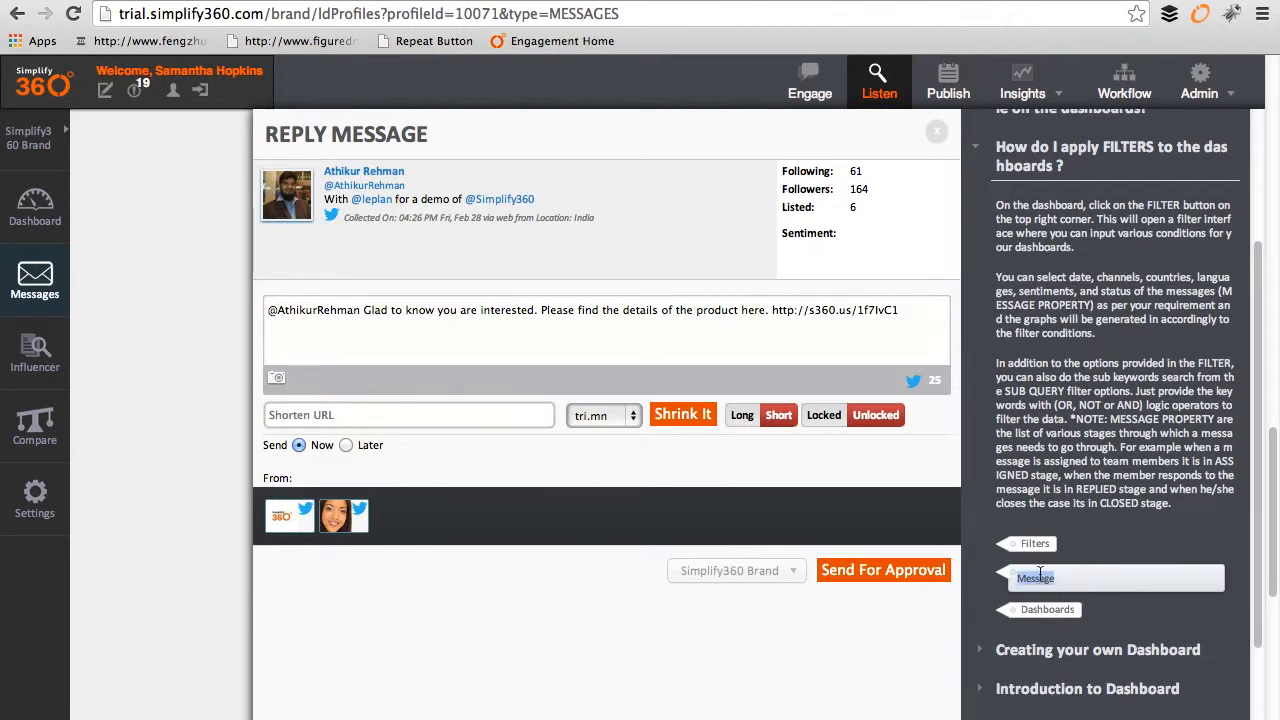
{"action": "scroll", "coordinate": [1083, 489], "scroll_direction": "down", "scroll_amount": 4}
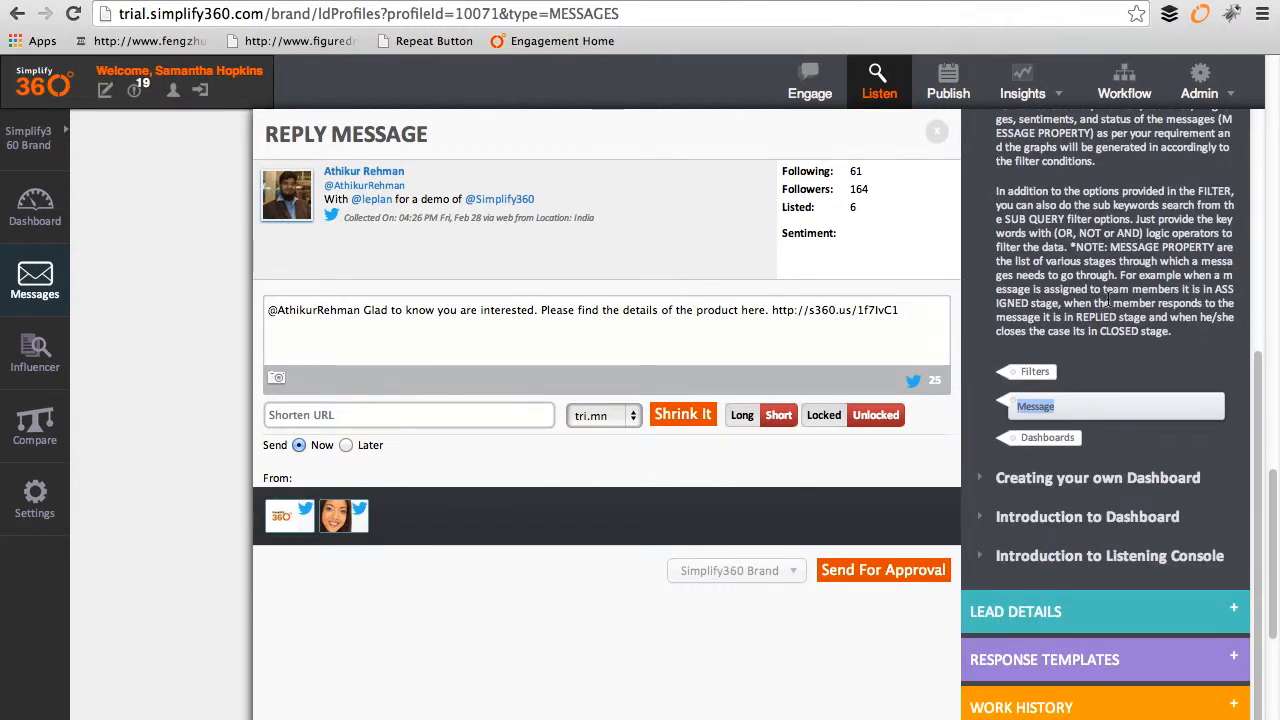
{"action": "left_click_drag", "start_coordinate": [996, 191], "coordinate": [1201, 350]}
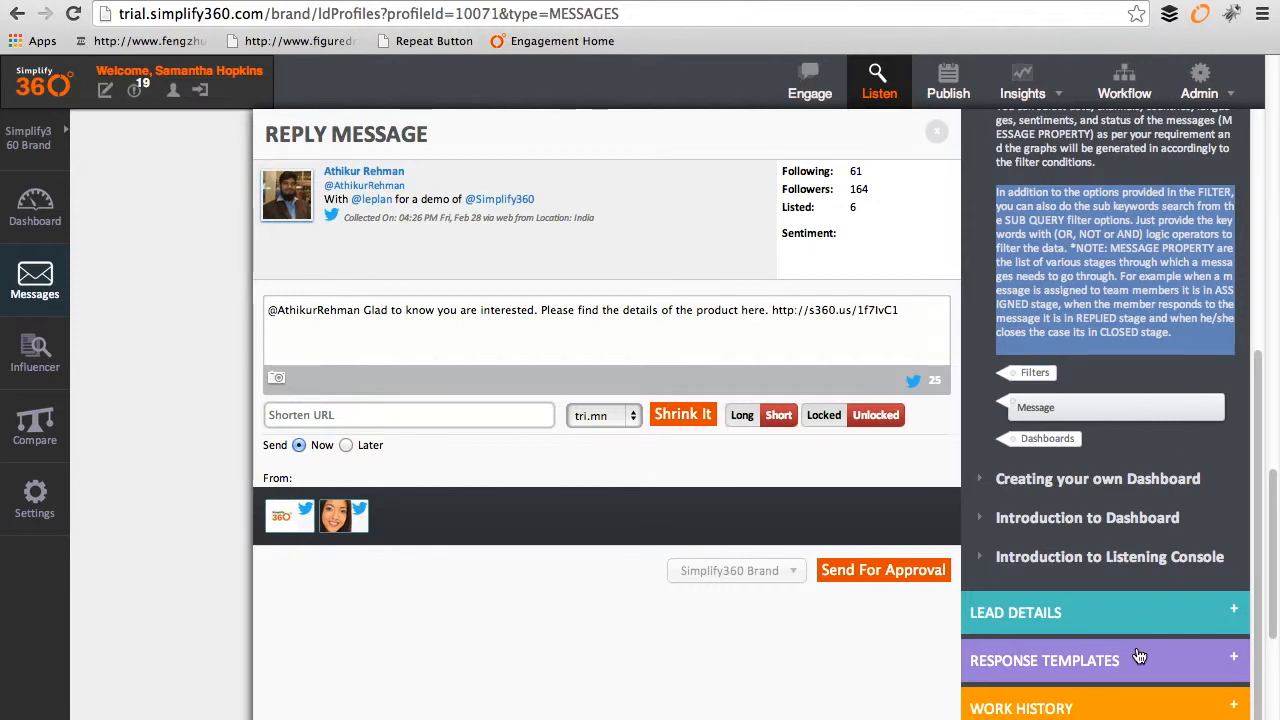
{"action": "scroll", "coordinate": [1110, 500], "scroll_direction": "up", "scroll_amount": 5}
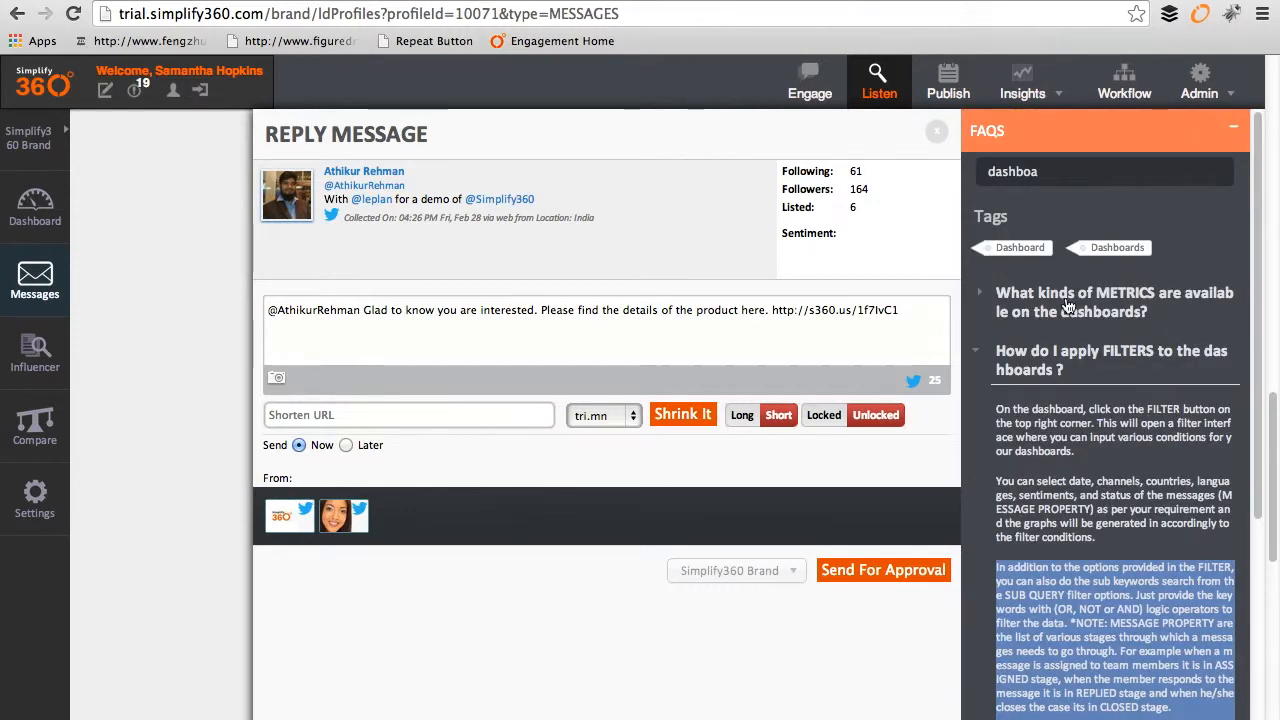
{"action": "left_click", "coordinate": [1066, 140]}
{"action": "left_click", "coordinate": [1250, 182]}
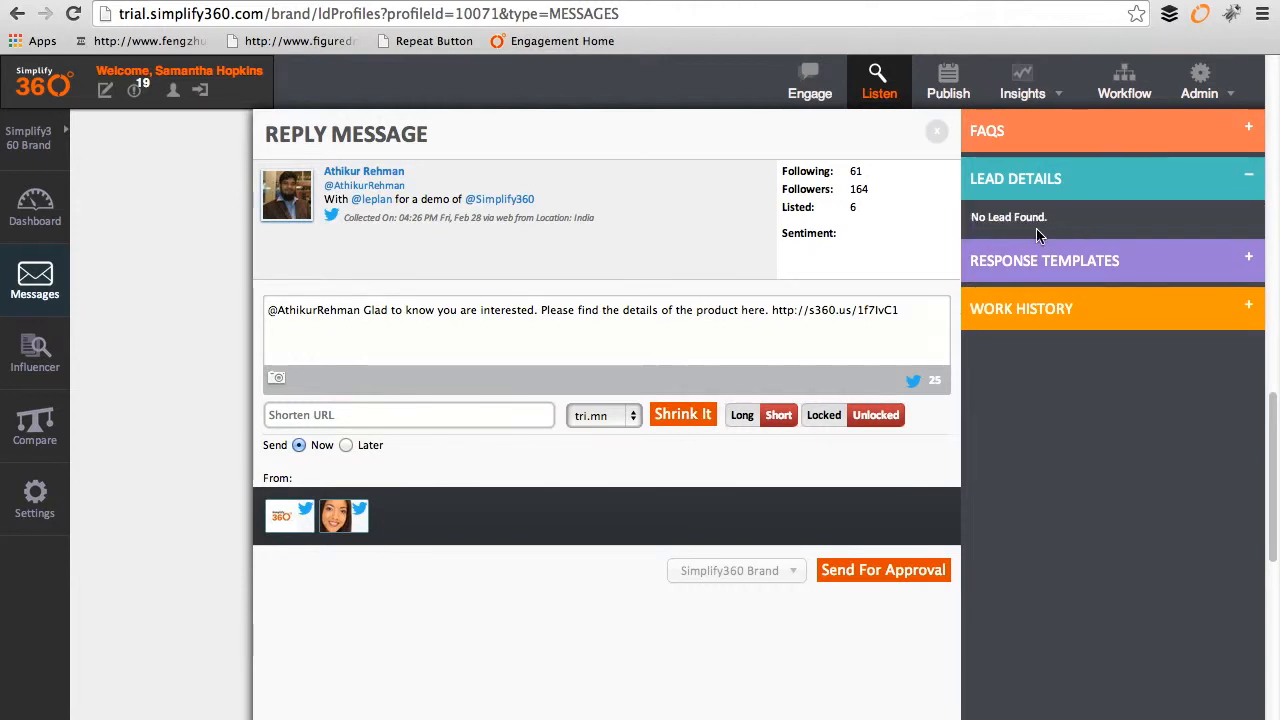
Step: Send the templated reply for approval from the agent's personal Twitter account
{"action": "left_click_drag", "start_coordinate": [1076, 228], "coordinate": [973, 221]}
{"action": "left_click", "coordinate": [1088, 236]}
{"action": "left_click", "coordinate": [337, 530]}
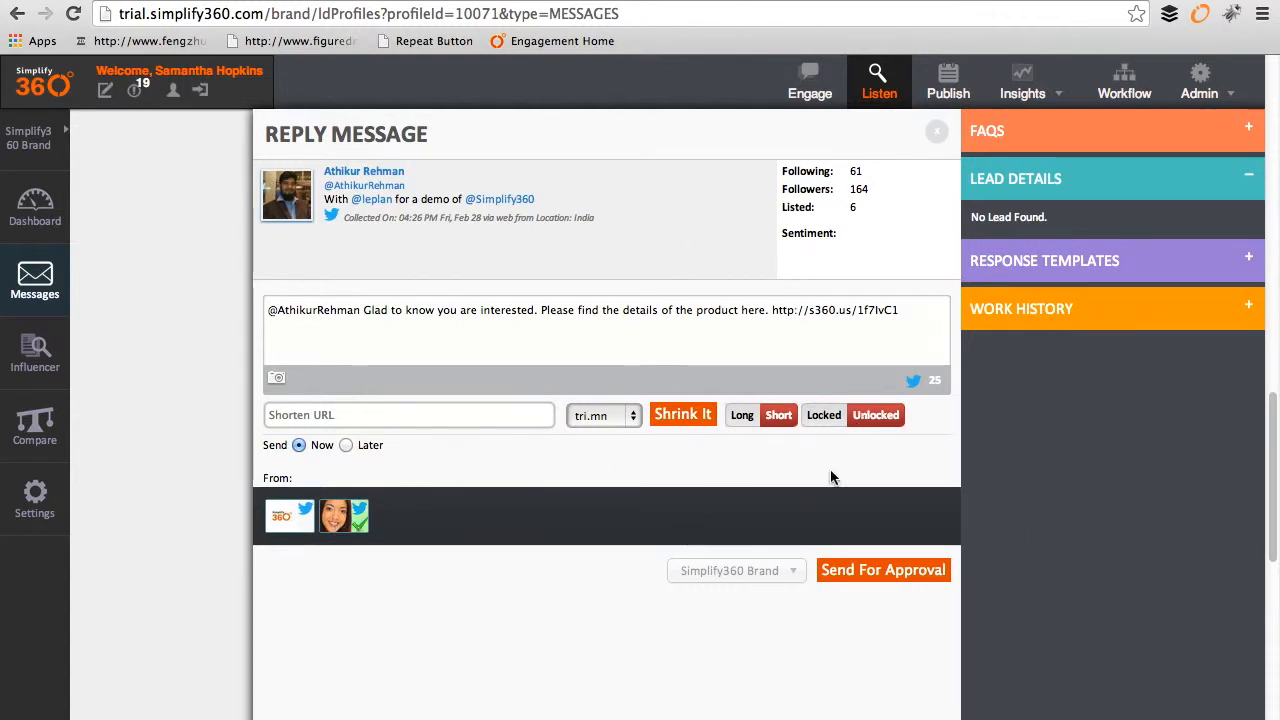
{"action": "left_click", "coordinate": [897, 572]}
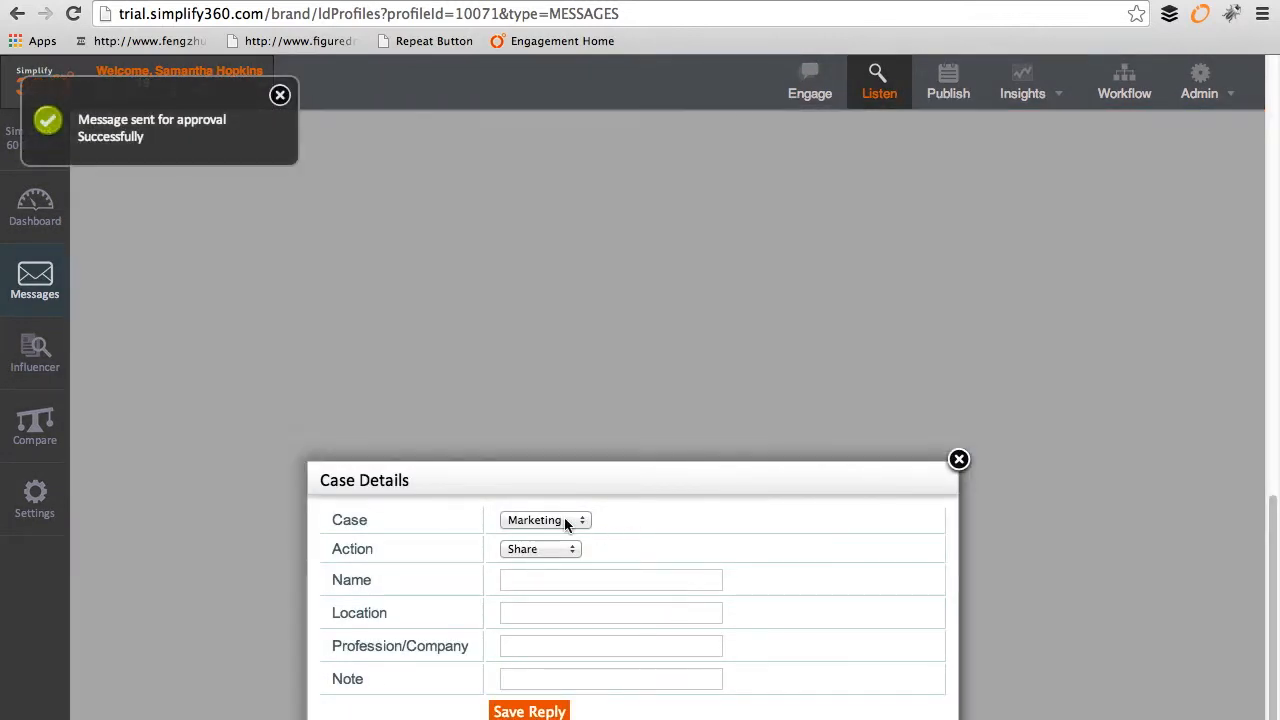
Step: Save the reply's case details with Case set to Lead and Action set to Response
{"action": "left_click", "coordinate": [578, 522]}
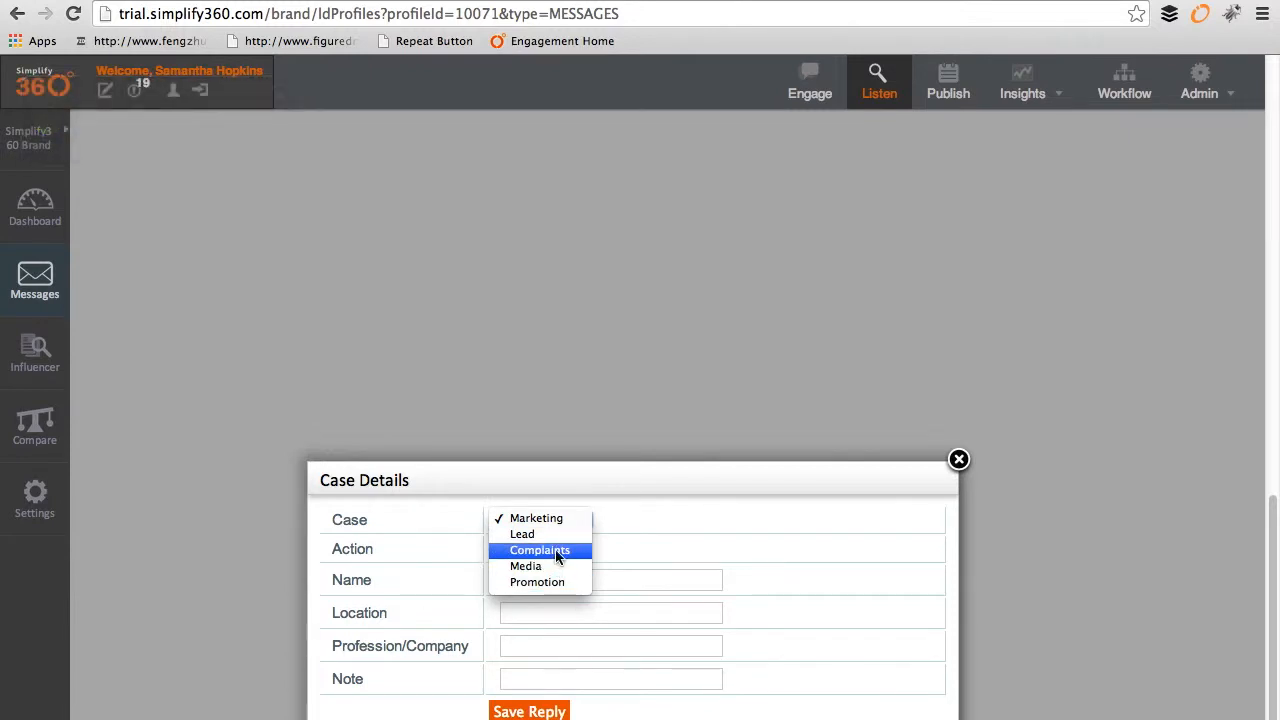
{"action": "left_click", "coordinate": [545, 534]}
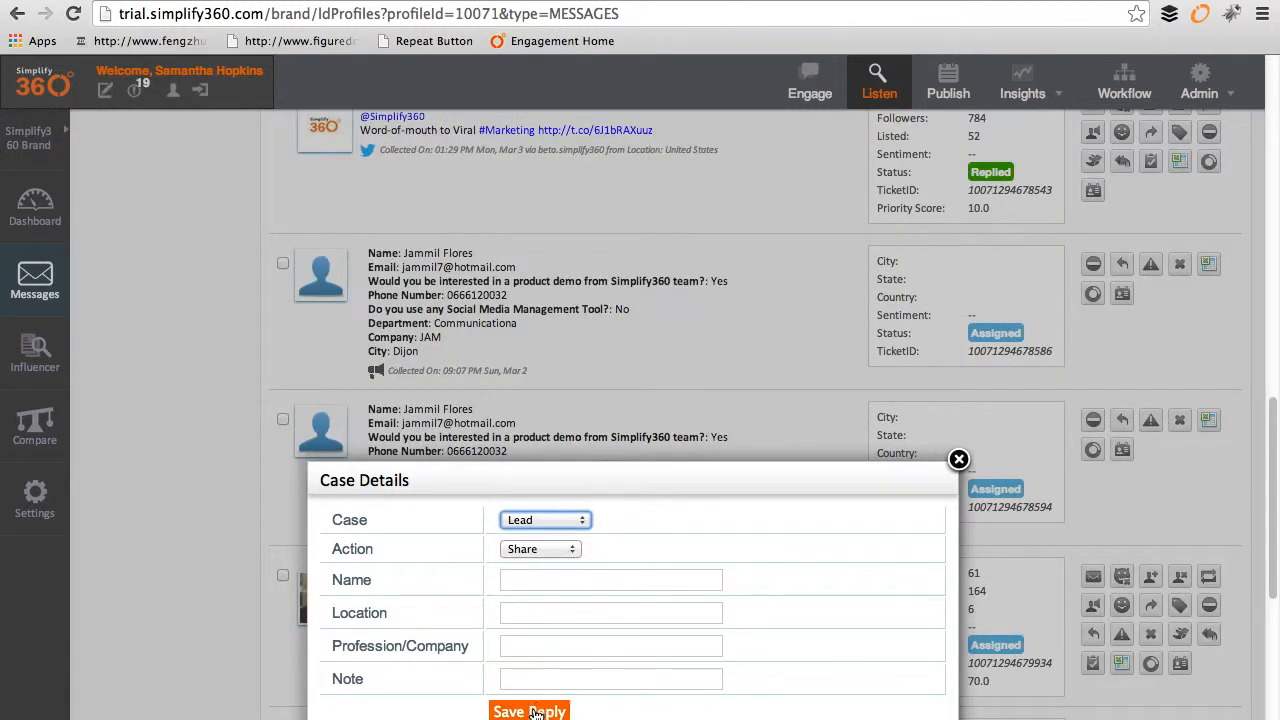
{"action": "left_click", "coordinate": [541, 549]}
{"action": "left_click", "coordinate": [546, 564]}
{"action": "left_click", "coordinate": [530, 710]}
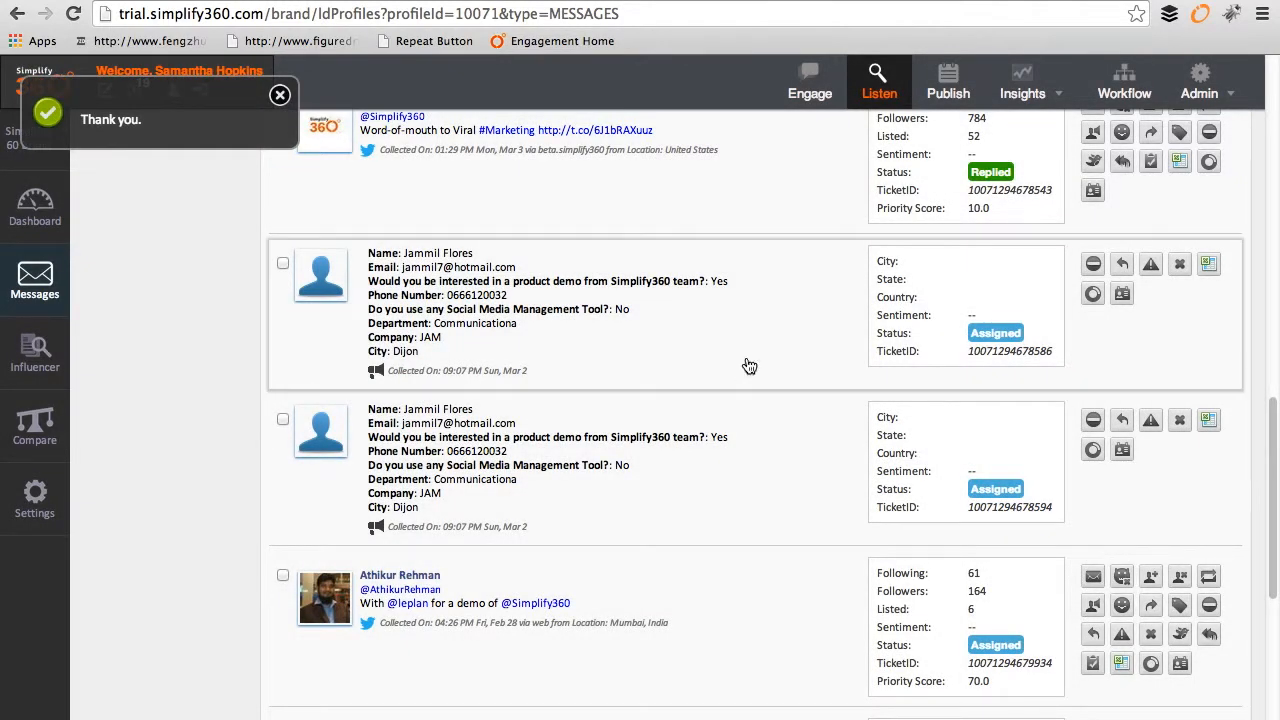
{"action": "scroll", "coordinate": [690, 345], "scroll_direction": "up", "scroll_amount": 5}
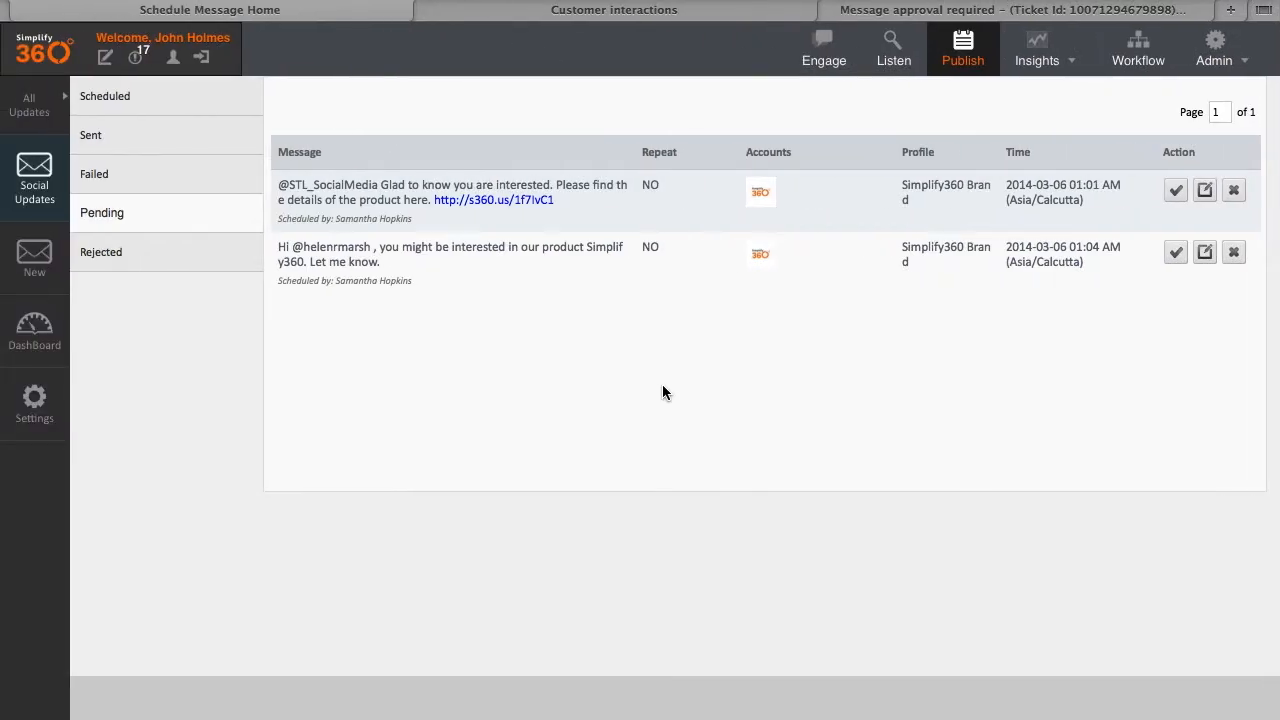
Step: As admin, open the Simplify360 Brand's messages and check the Notifications list
{"action": "left_click", "coordinate": [908, 64]}
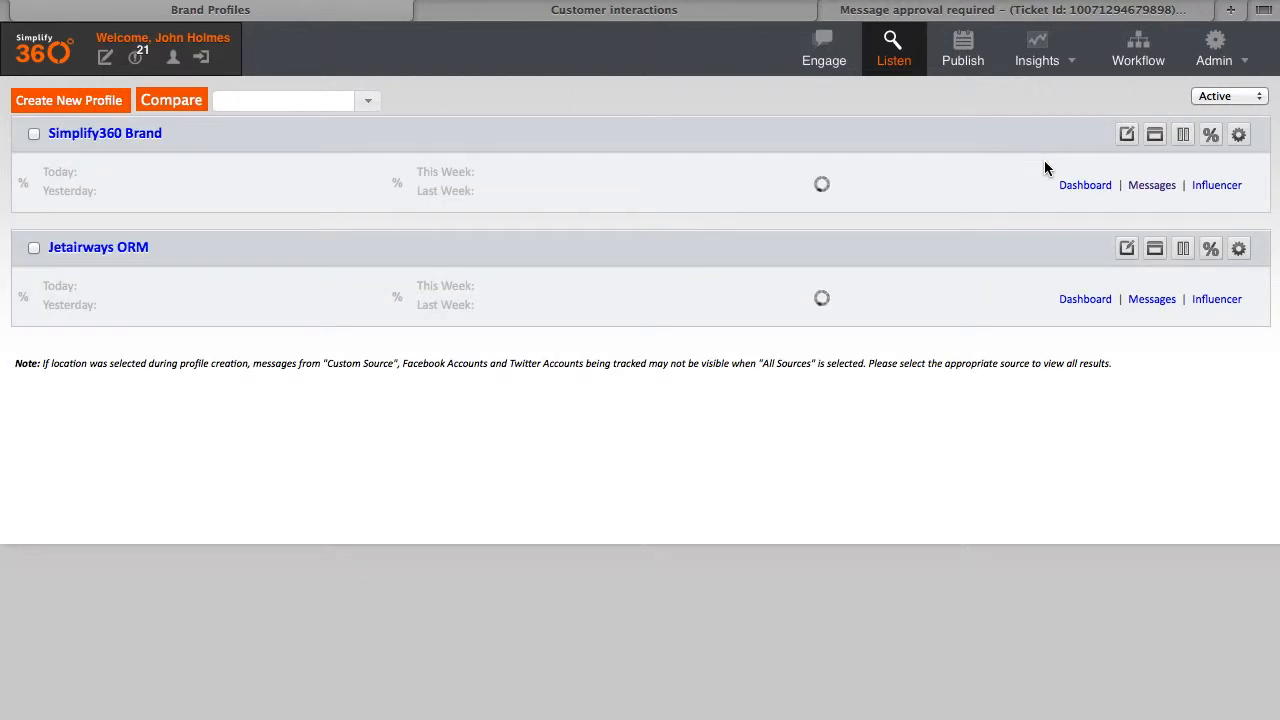
{"action": "left_click", "coordinate": [1162, 185]}
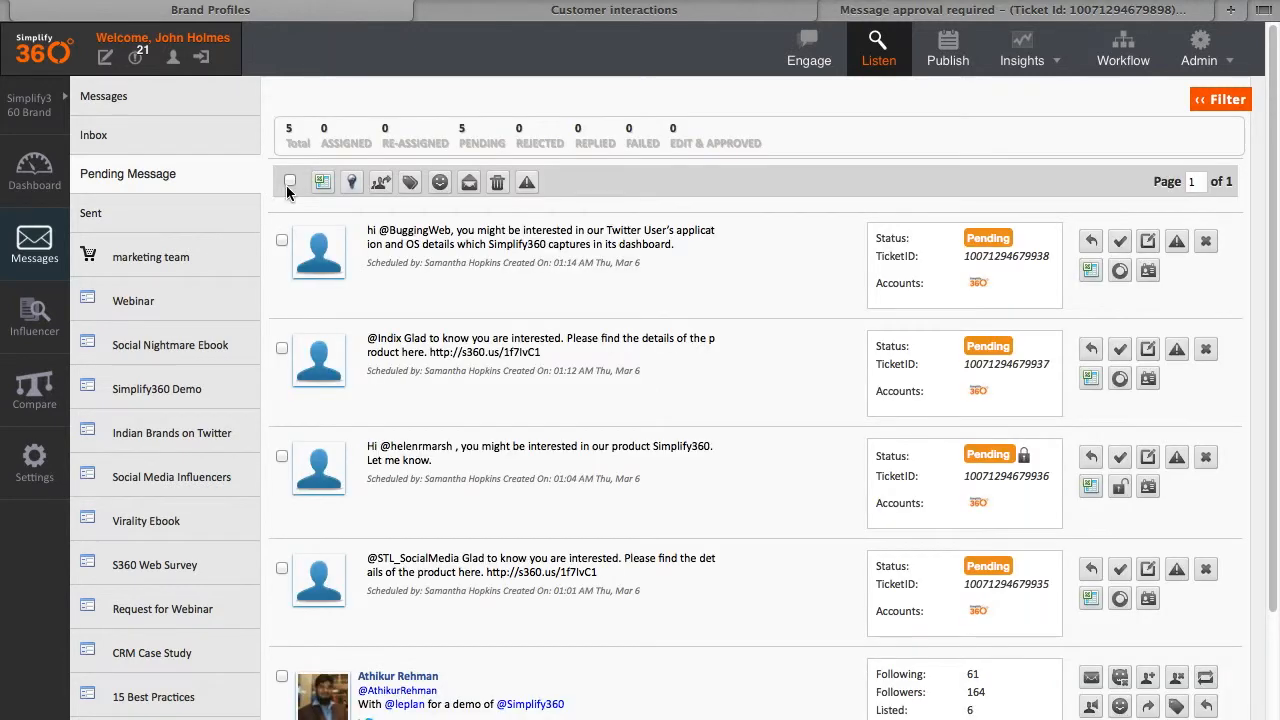
{"action": "left_click", "coordinate": [137, 58]}
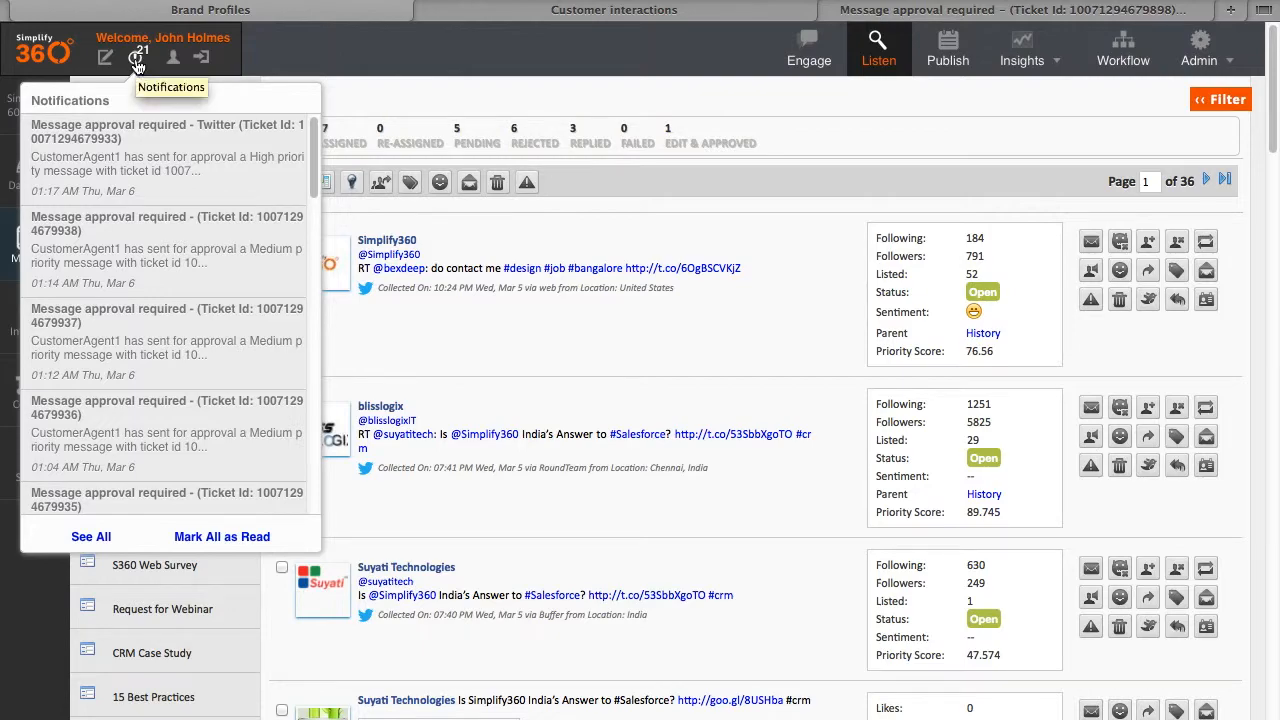
{"action": "left_click", "coordinate": [137, 62]}
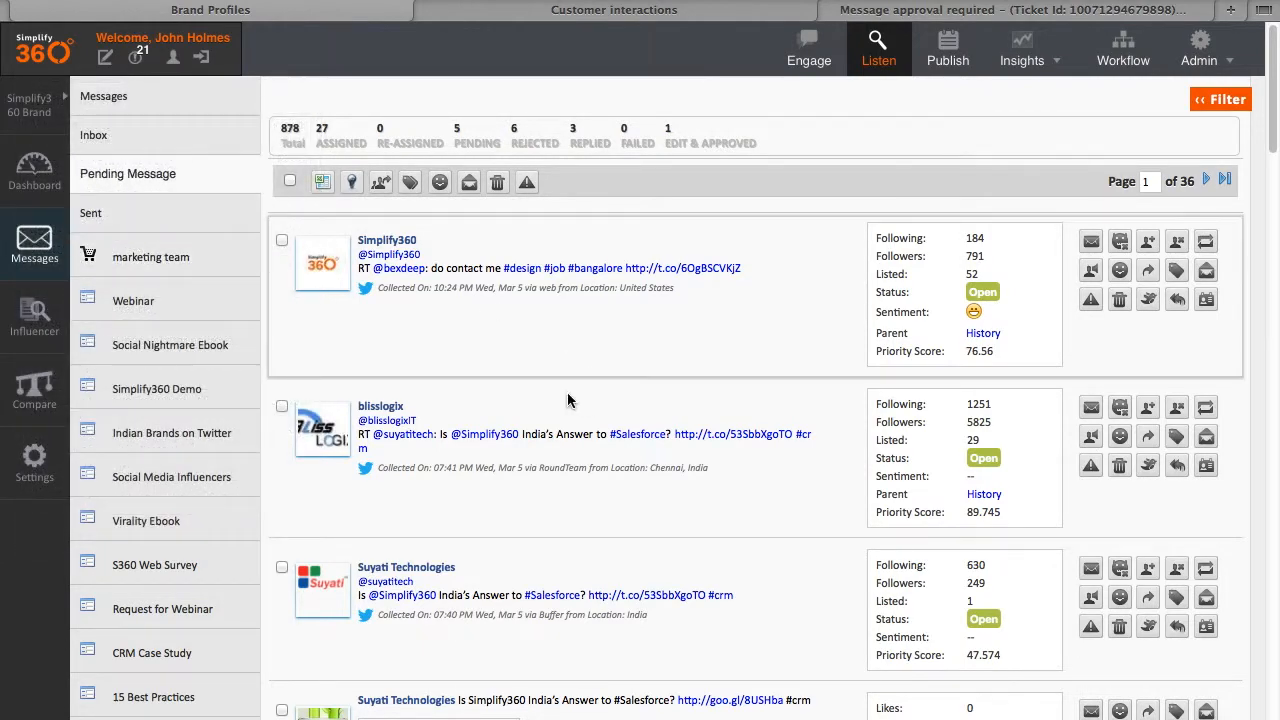
Step: Scroll the 878-message inbox and open the Pending Message folder
{"action": "scroll", "coordinate": [633, 441], "scroll_direction": "down", "scroll_amount": 6}
{"action": "scroll", "coordinate": [633, 441], "scroll_direction": "down", "scroll_amount": 15}
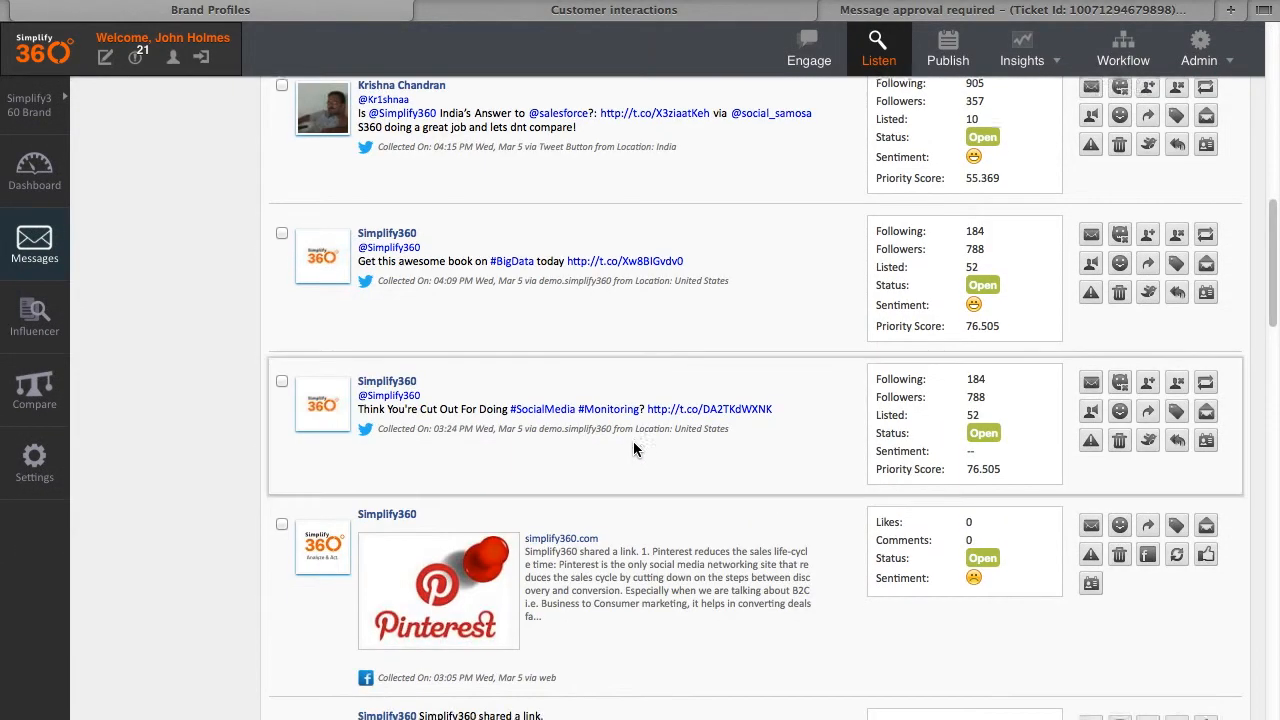
{"action": "scroll", "coordinate": [633, 450], "scroll_direction": "down", "scroll_amount": 3}
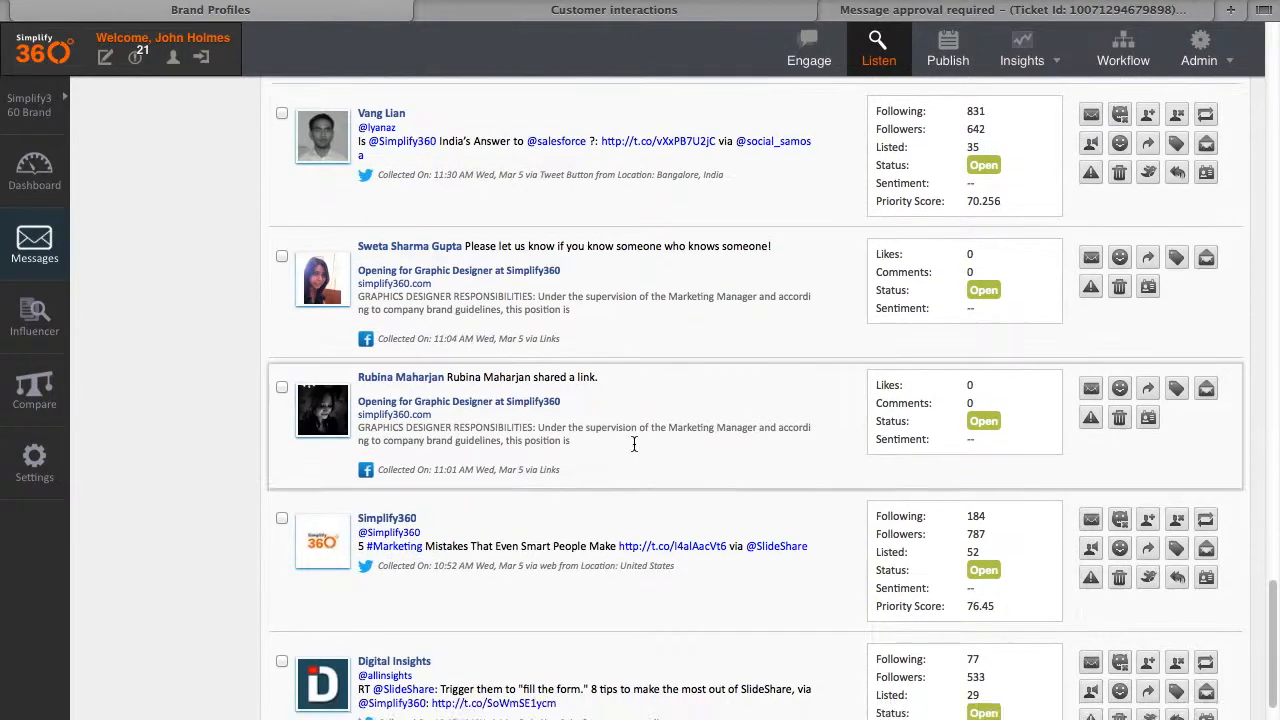
{"action": "scroll", "coordinate": [634, 451], "scroll_direction": "up", "scroll_amount": 15}
{"action": "scroll", "coordinate": [634, 453], "scroll_direction": "up", "scroll_amount": 5}
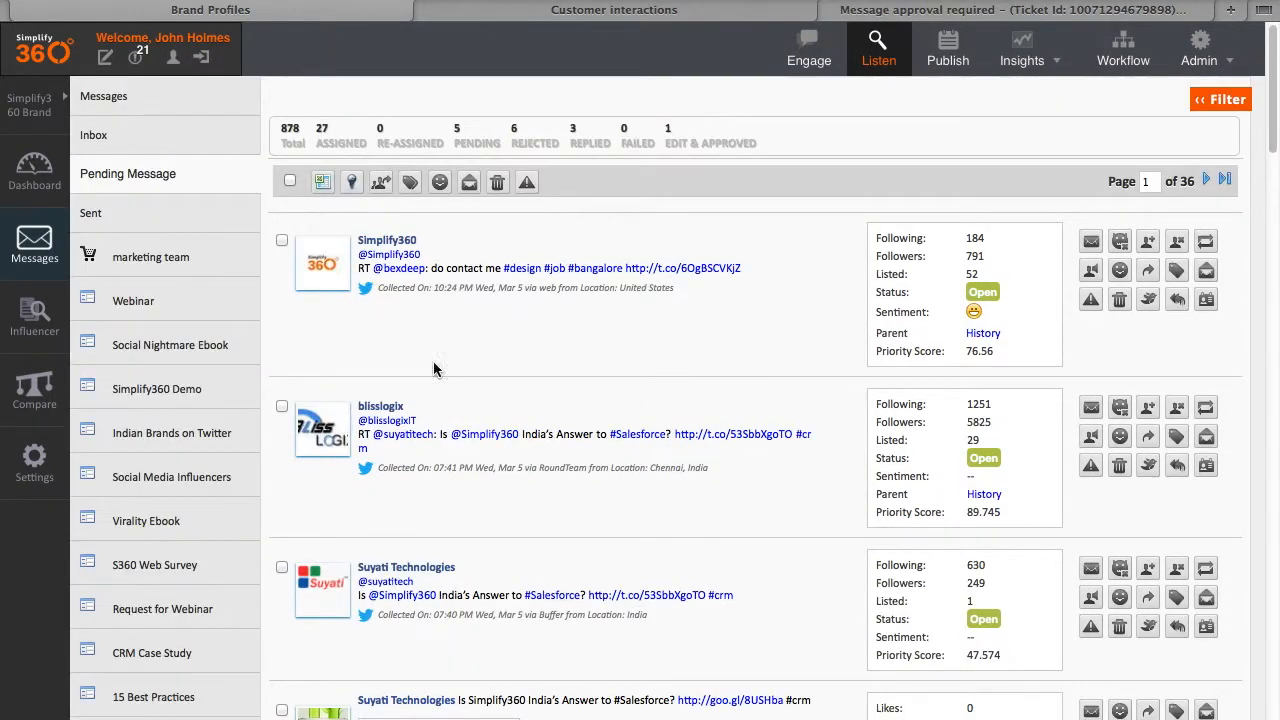
{"action": "left_click", "coordinate": [160, 175]}
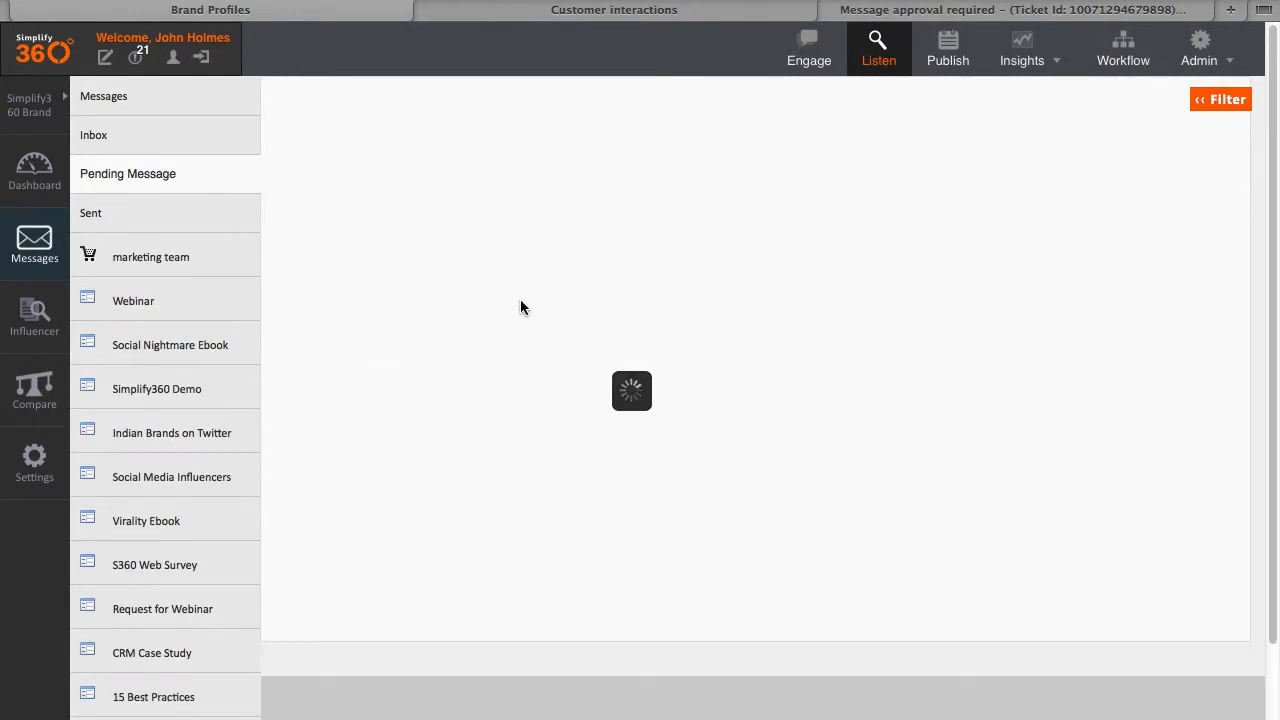
Step: Expand the customer's pending reply to review its assignment history, response text and the tweet author's profile
{"action": "scroll", "coordinate": [697, 380], "scroll_direction": "down", "scroll_amount": 3}
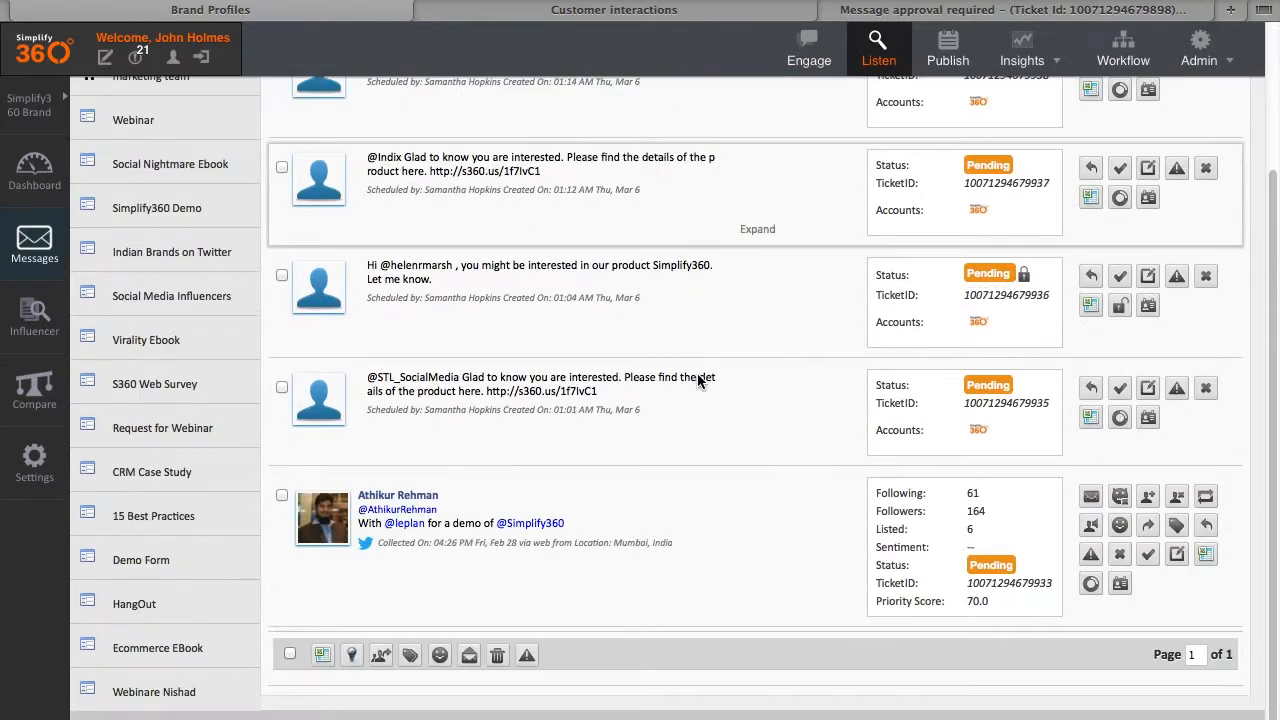
{"action": "left_click", "coordinate": [767, 618]}
{"action": "scroll", "coordinate": [760, 604], "scroll_direction": "down", "scroll_amount": 5}
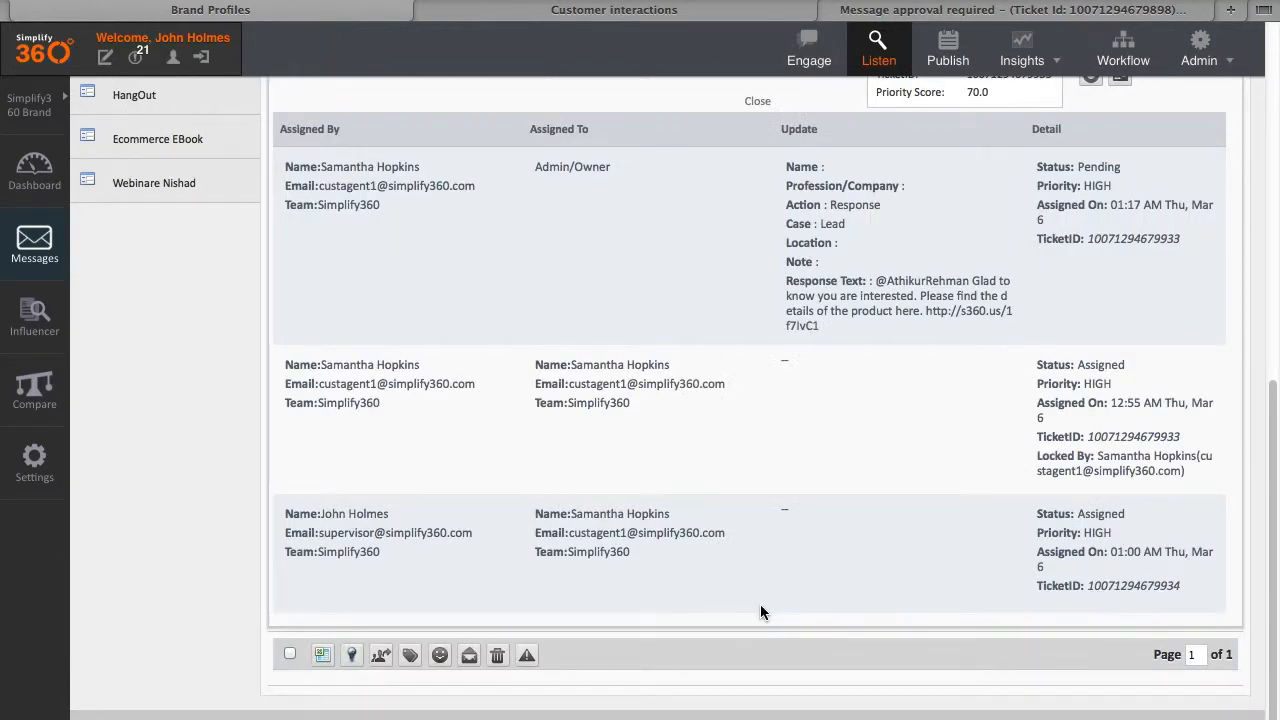
{"action": "scroll", "coordinate": [760, 606], "scroll_direction": "up", "scroll_amount": 2}
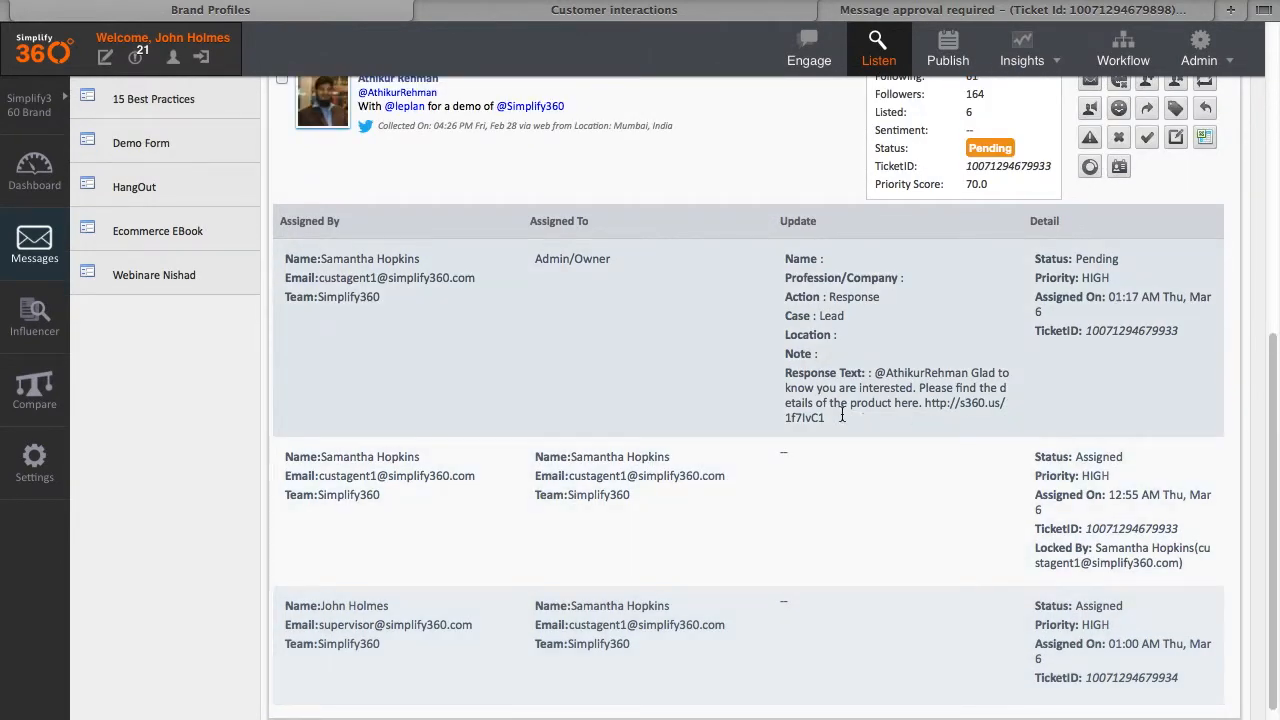
{"action": "left_click_drag", "start_coordinate": [842, 415], "coordinate": [776, 370]}
{"action": "scroll", "coordinate": [776, 370], "scroll_direction": "up", "scroll_amount": 5}
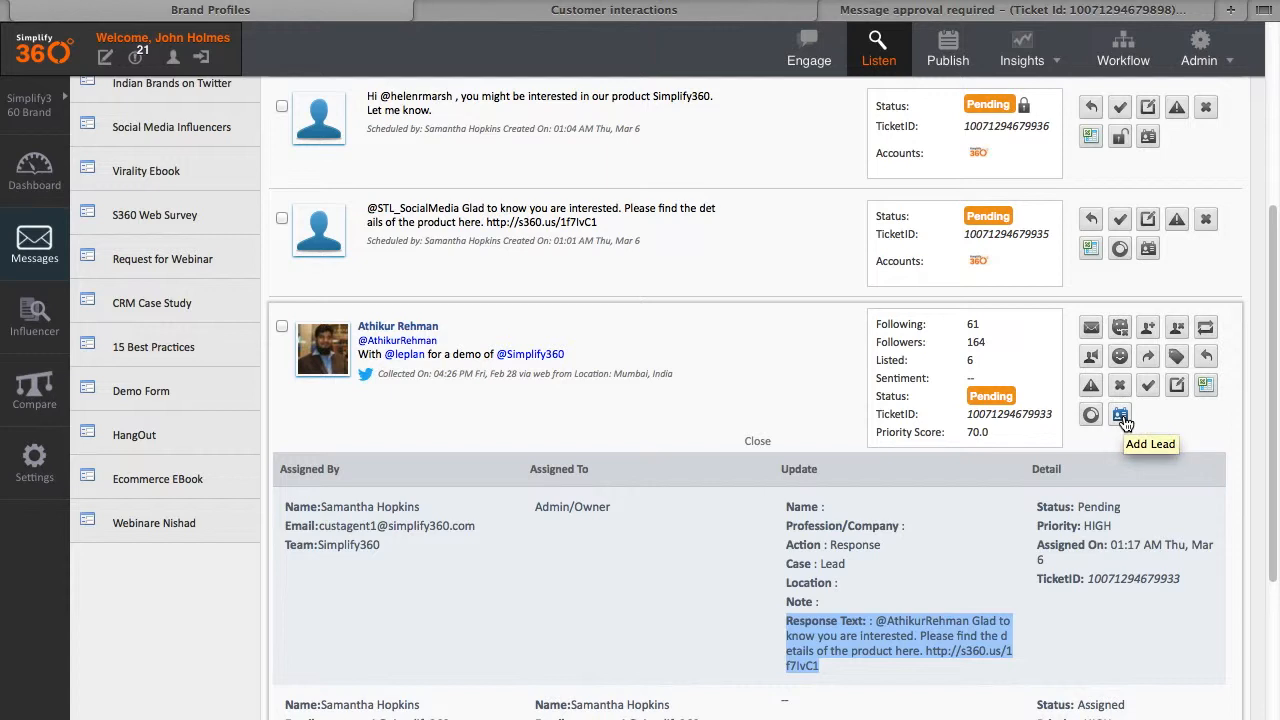
{"action": "left_click_drag", "start_coordinate": [455, 338], "coordinate": [370, 328]}
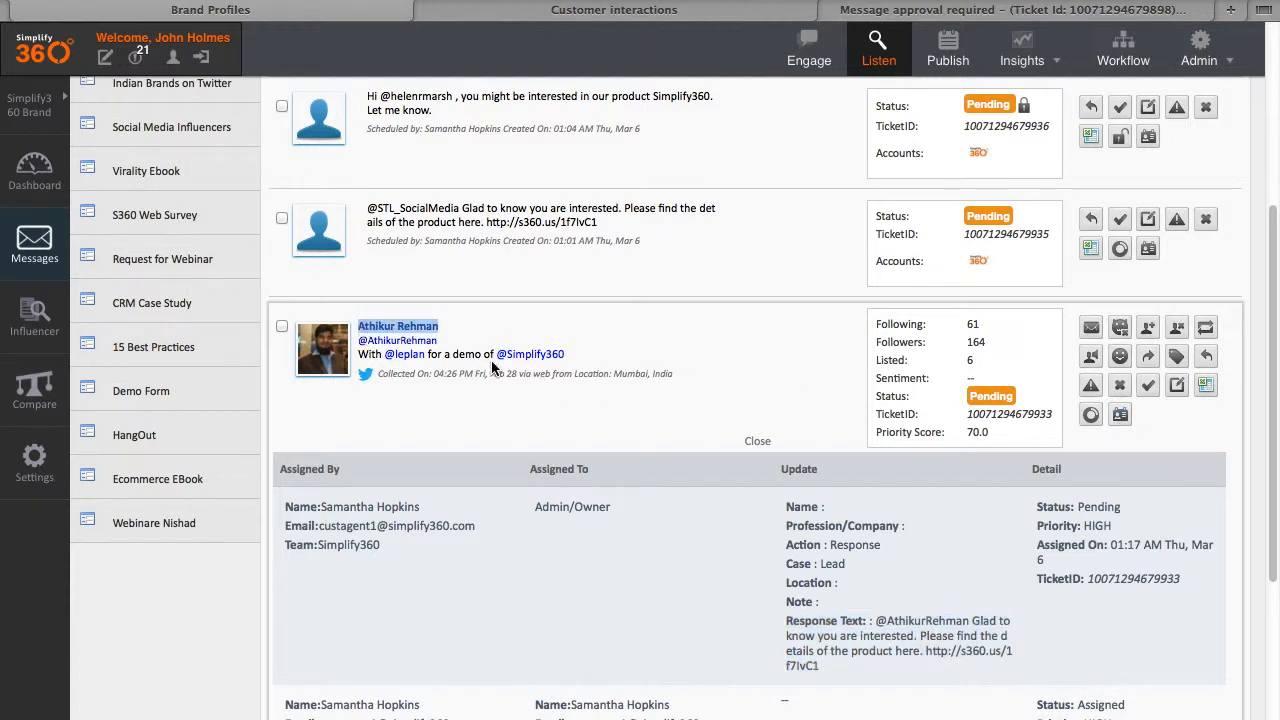
{"action": "right_click", "coordinate": [432, 325]}
Step: Open the customer's Twitter profile in a tab docked beside Simplify360, then return to Simplify360
{"action": "left_click", "coordinate": [485, 334]}
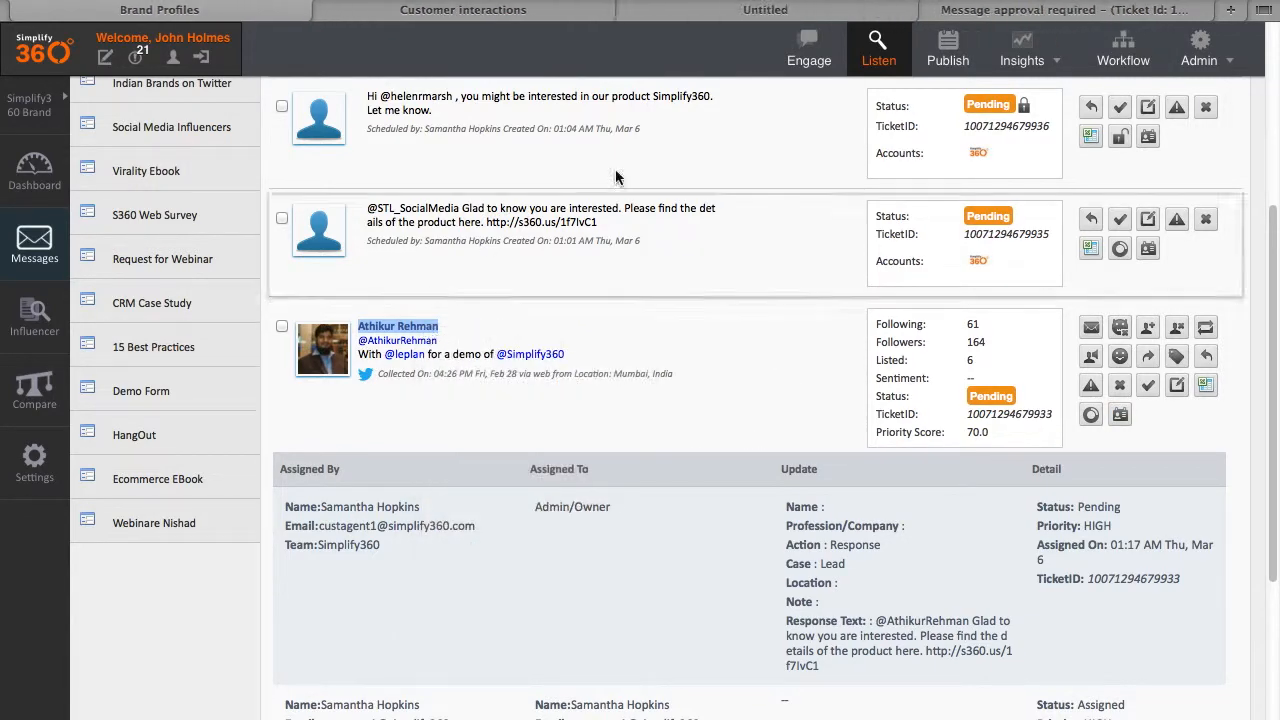
{"action": "left_click", "coordinate": [712, 20]}
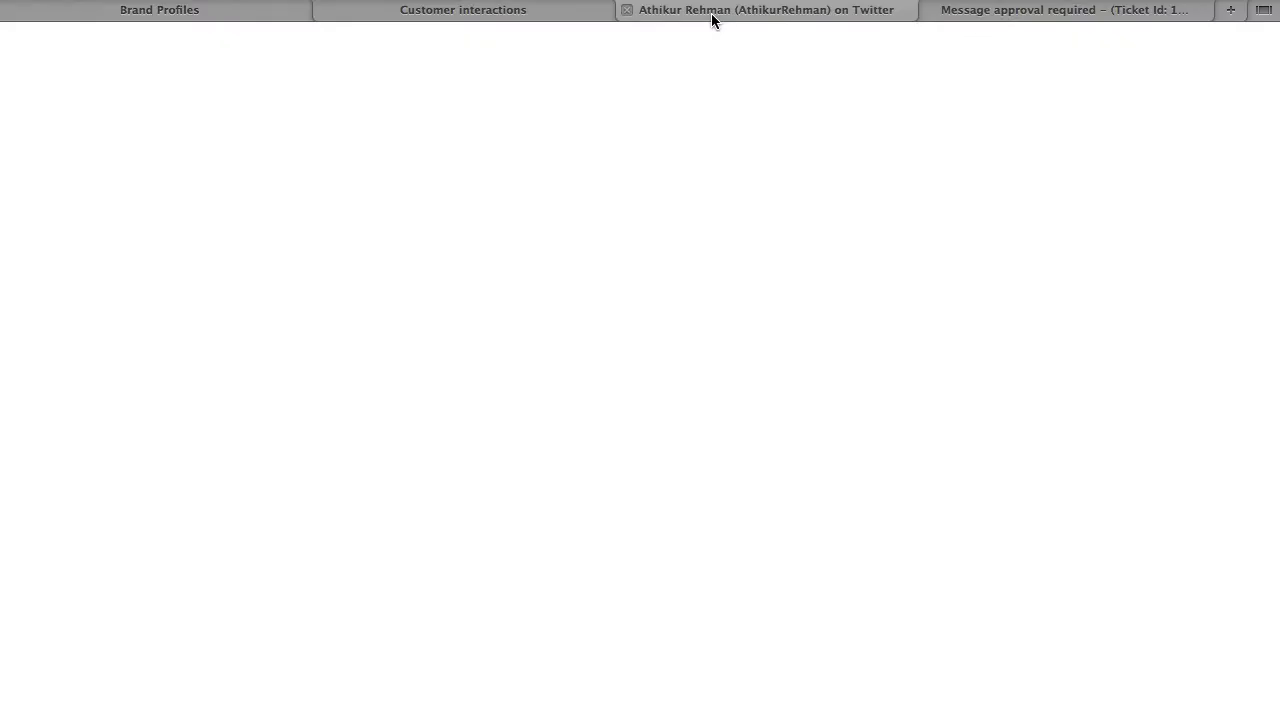
{"action": "left_click_drag", "start_coordinate": [705, 20], "coordinate": [280, 17]}
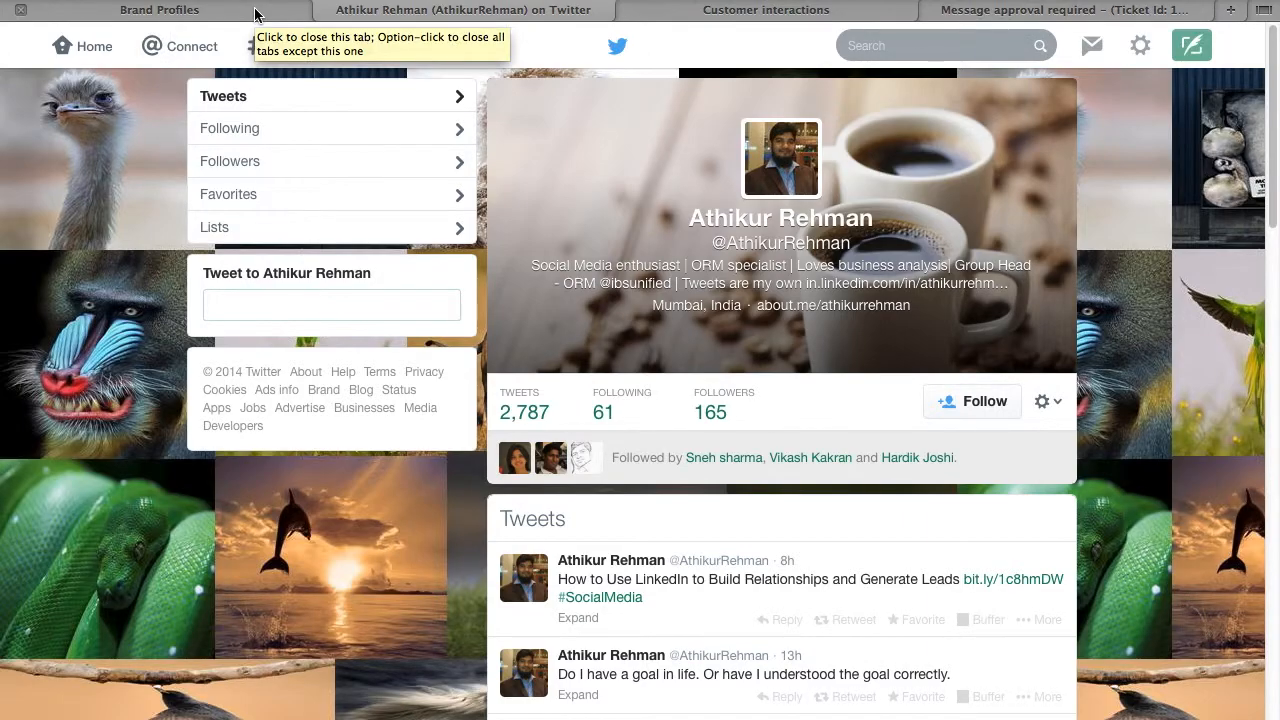
{"action": "left_click", "coordinate": [240, 12]}
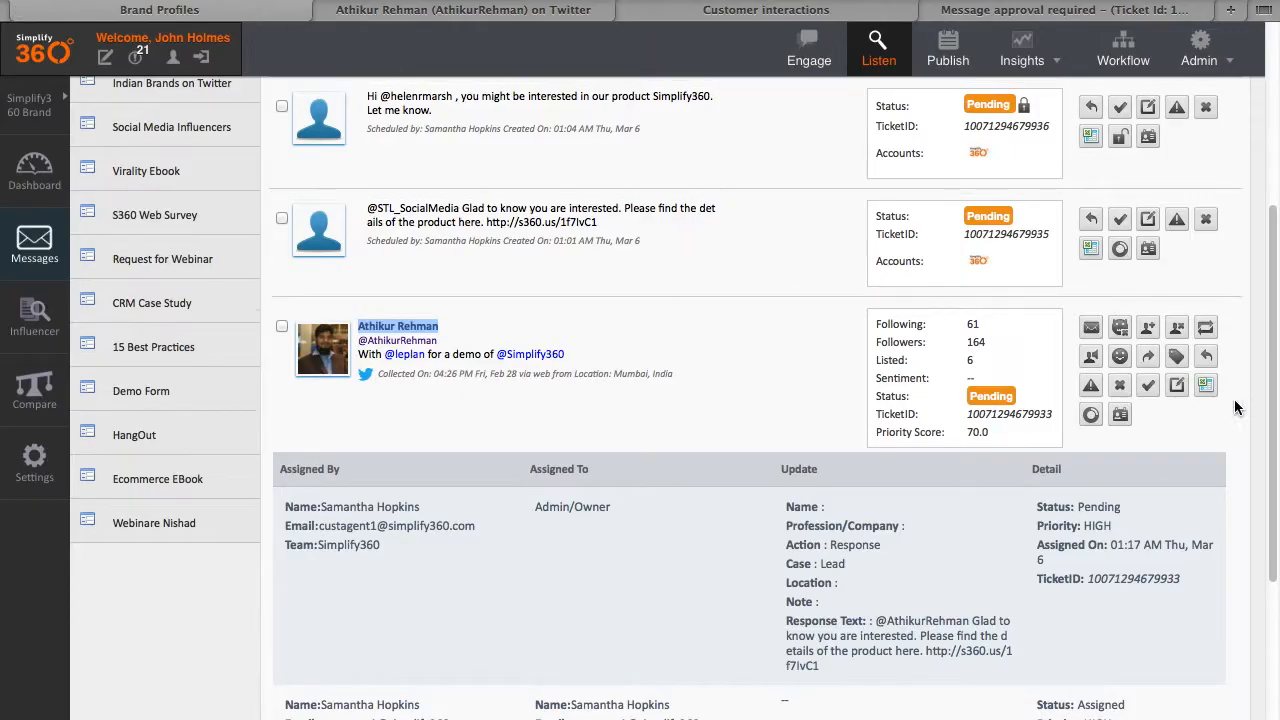
Step: Start a new lead for the tweet's author with salutation Mr and surname moved into Last Name
{"action": "left_click", "coordinate": [1119, 416]}
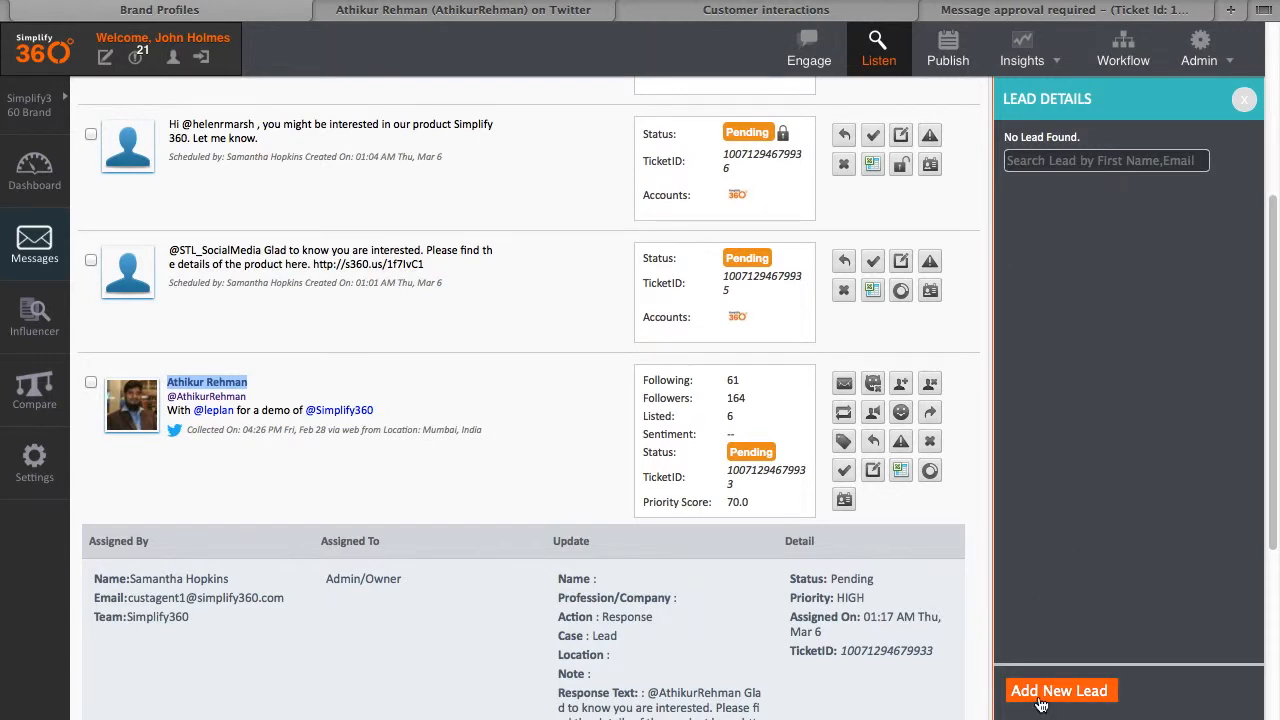
{"action": "left_click", "coordinate": [1040, 705]}
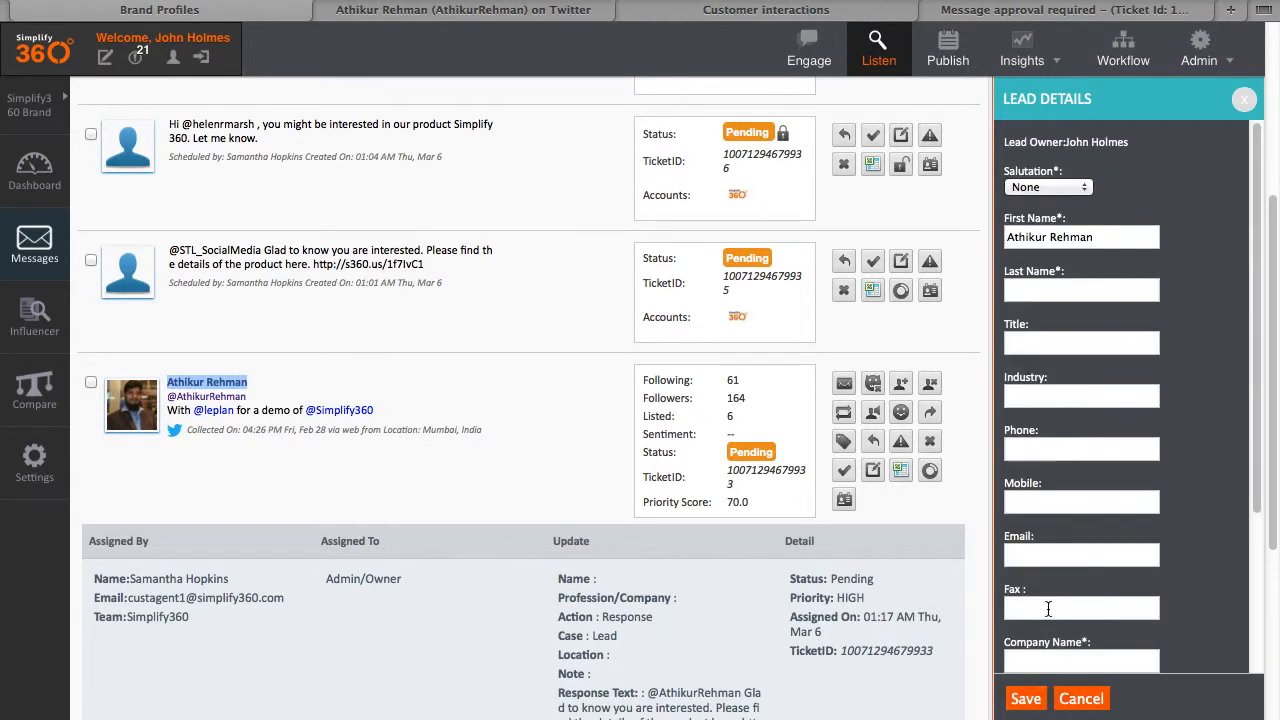
{"action": "left_click", "coordinate": [1072, 190]}
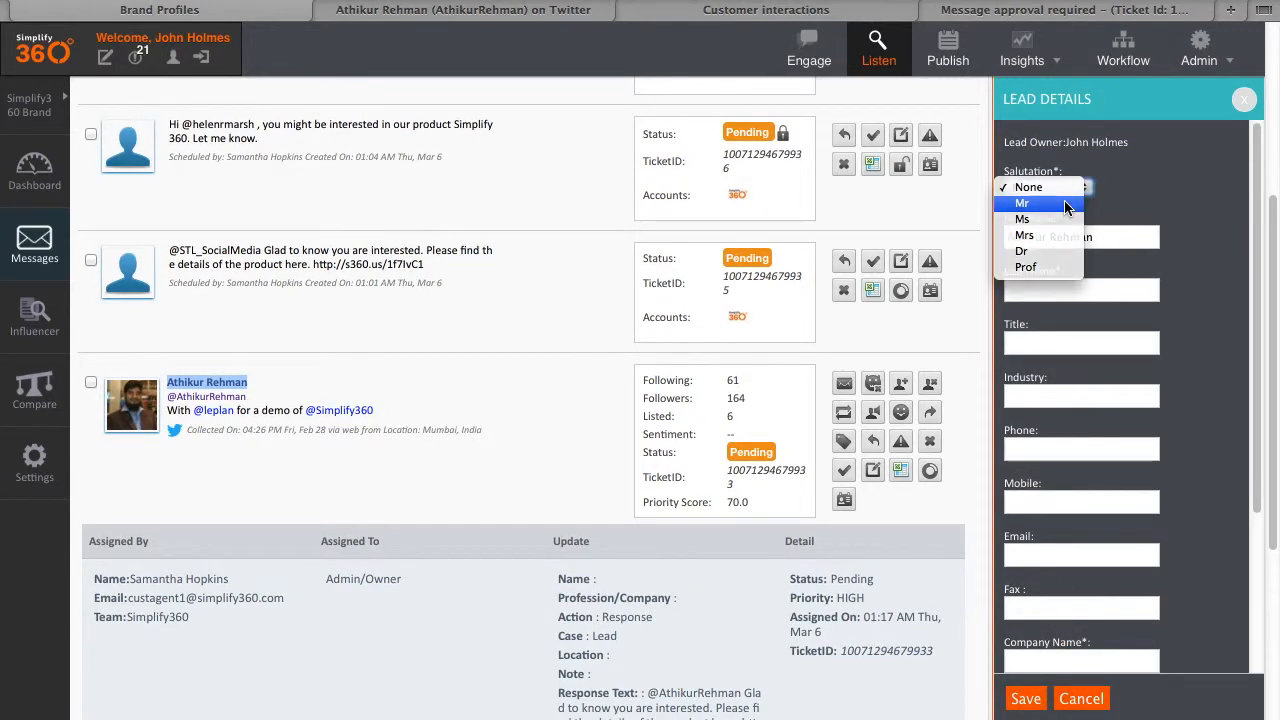
{"action": "left_click", "coordinate": [1066, 206]}
{"action": "left_click", "coordinate": [1062, 291]}
{"action": "double_click", "coordinate": [1028, 237]}
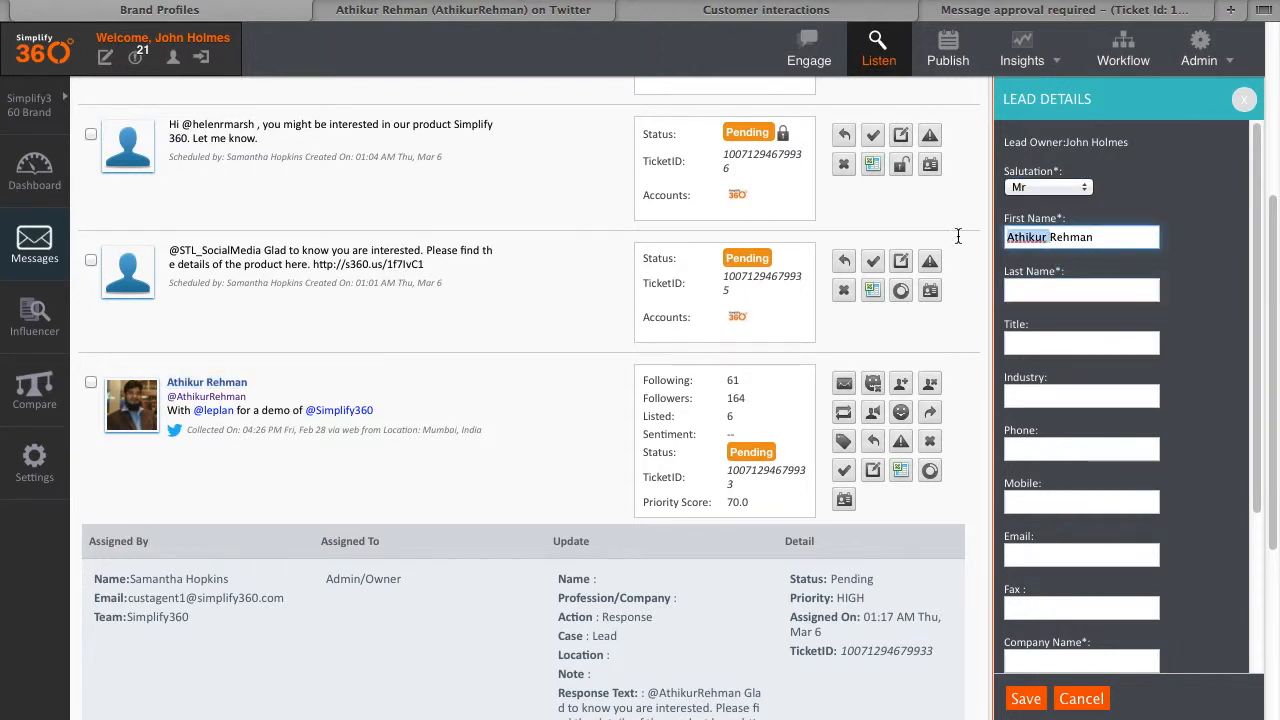
{"action": "double_click", "coordinate": [1072, 237]}
{"action": "key", "text": "ctrl+c"}
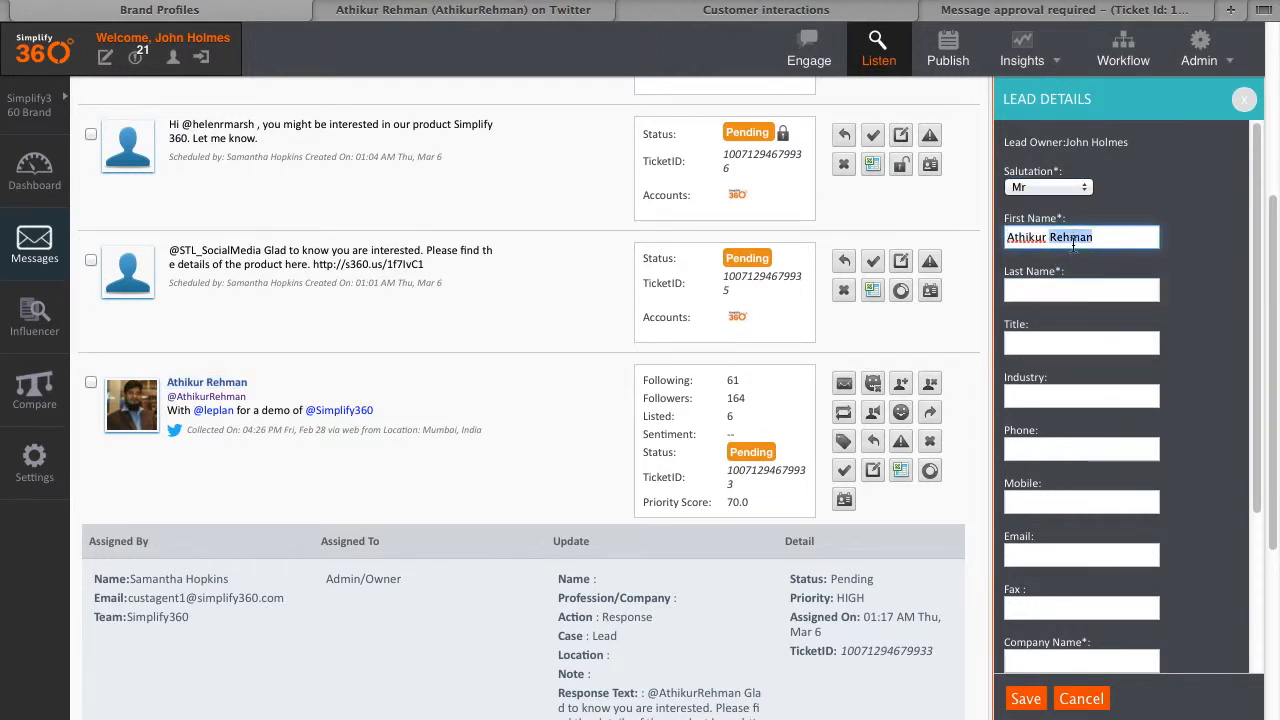
{"action": "left_click", "coordinate": [1052, 288]}
{"action": "key", "text": "ctrl+v"}
Step: Enter industry Social Media, keep the Simplify360 Brand profile, and try saving the lead
{"action": "left_click", "coordinate": [530, 12]}
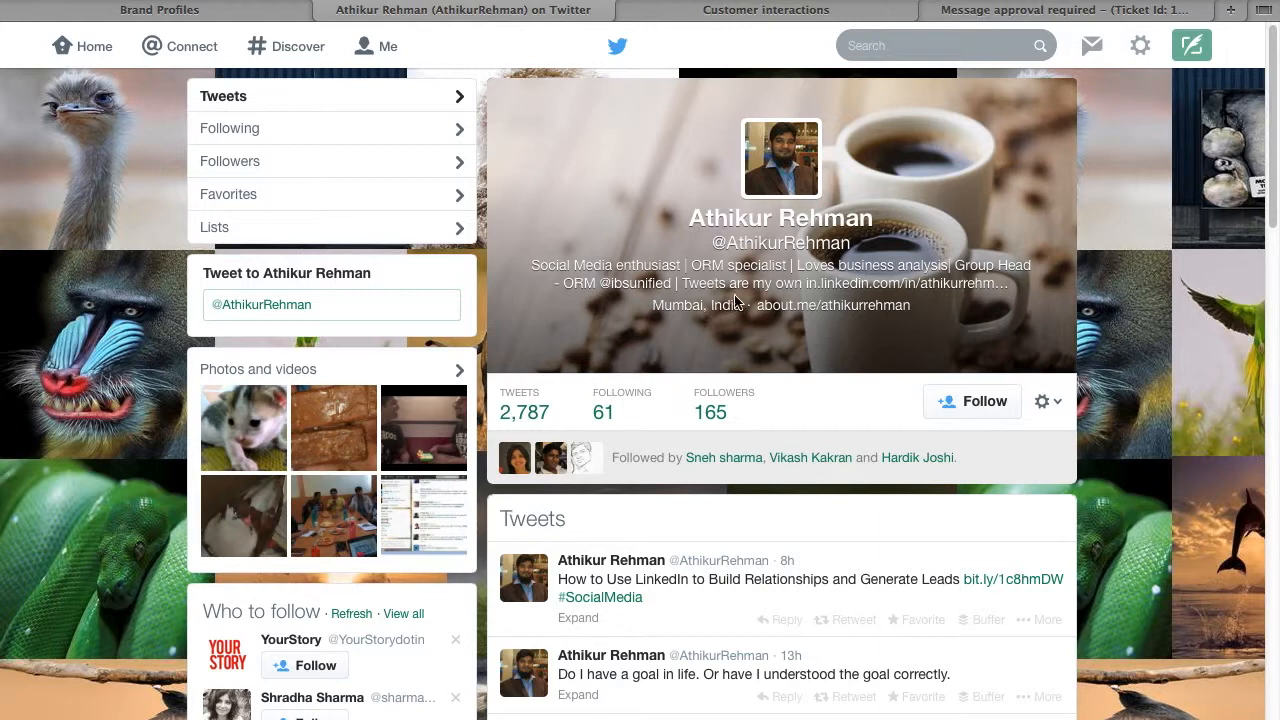
{"action": "left_click", "coordinate": [142, 14]}
{"action": "scroll", "coordinate": [1080, 450], "scroll_direction": "down", "scroll_amount": 5}
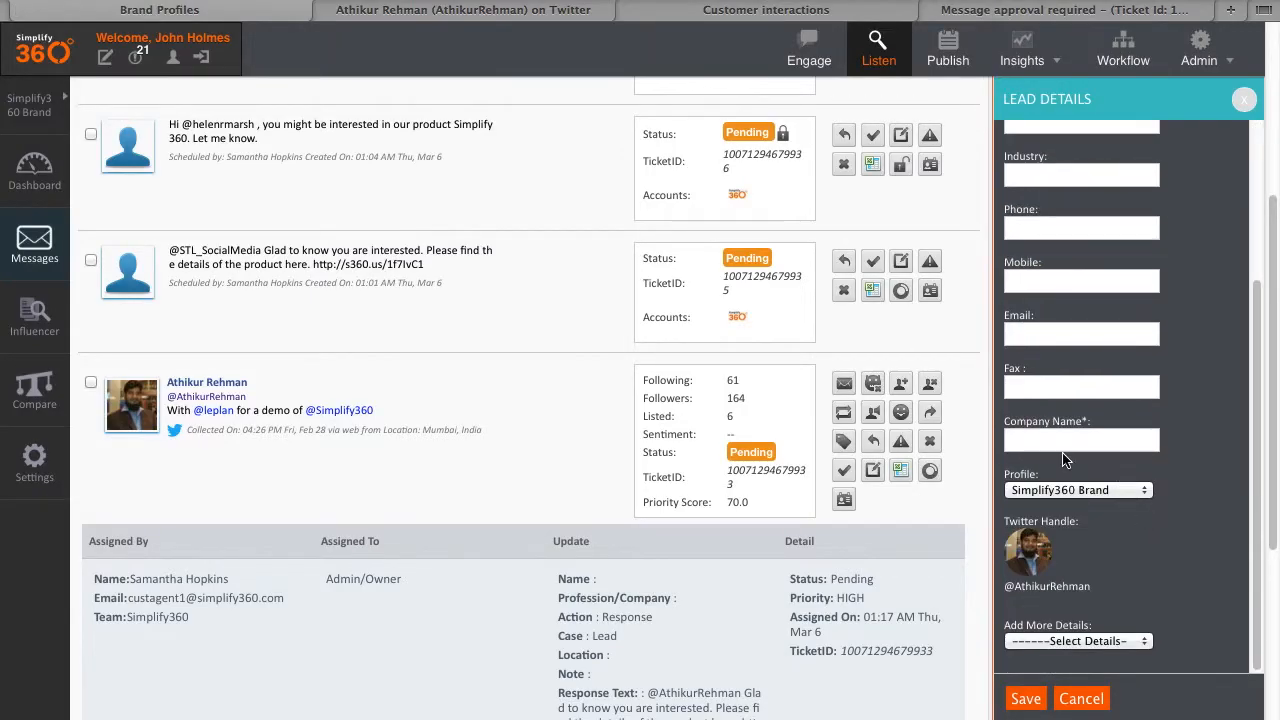
{"action": "scroll", "coordinate": [1036, 330], "scroll_direction": "up", "scroll_amount": 3}
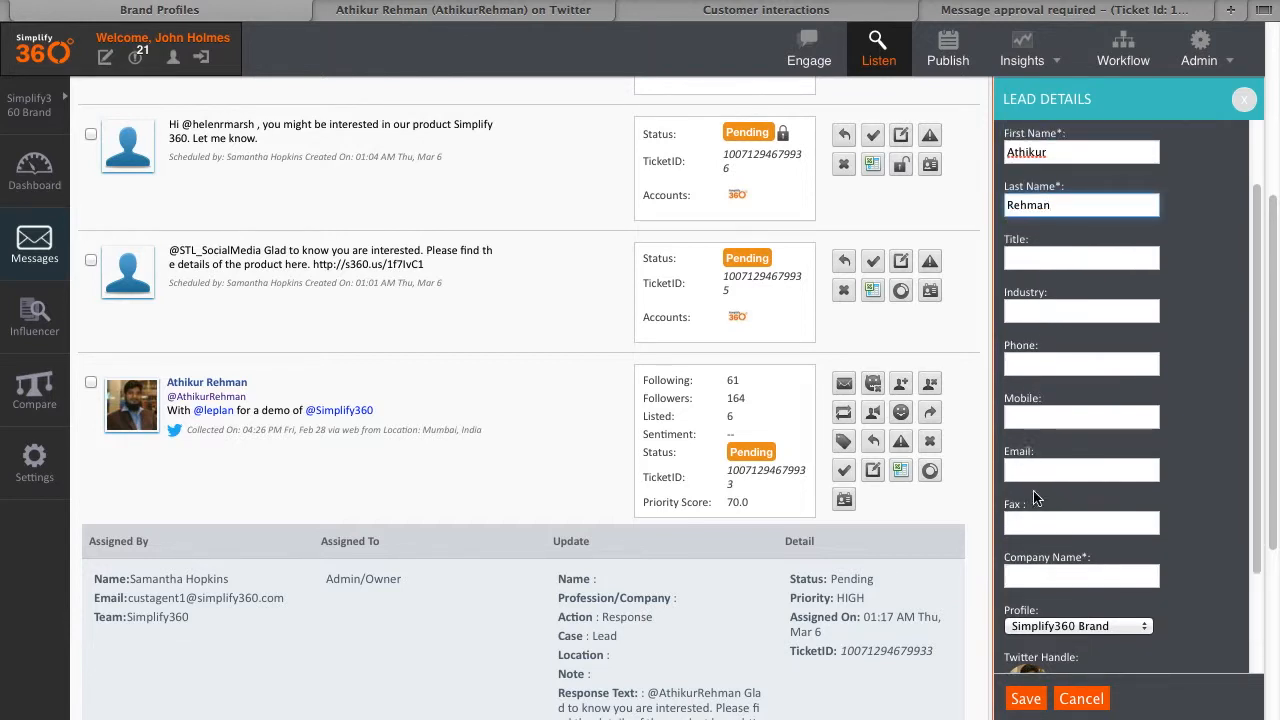
{"action": "left_click", "coordinate": [1032, 315]}
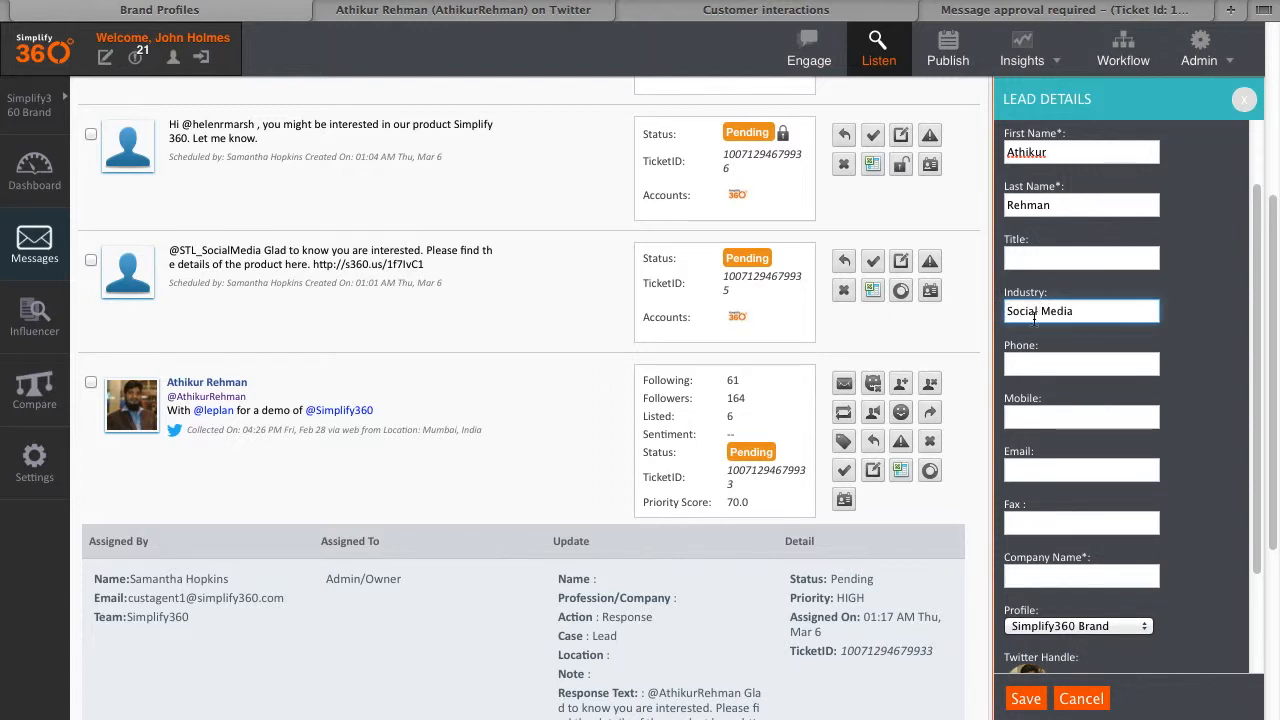
{"action": "scroll", "coordinate": [1120, 405], "scroll_direction": "down", "scroll_amount": 3}
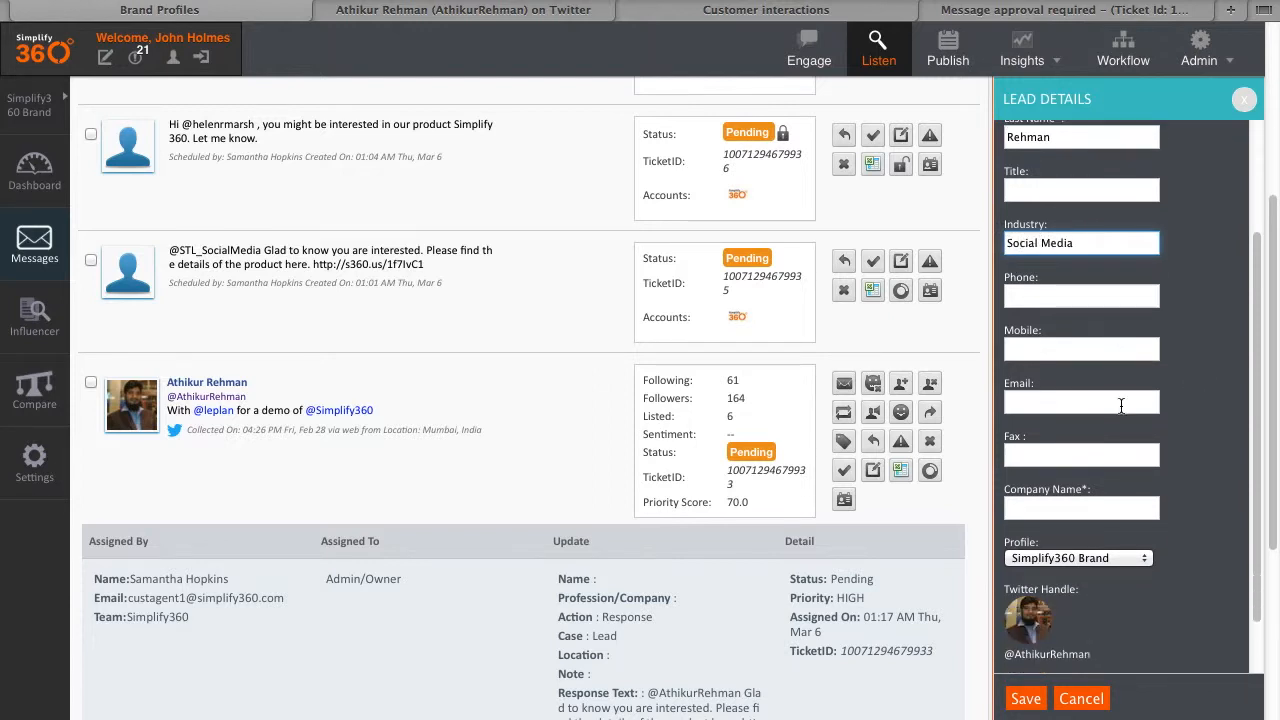
{"action": "scroll", "coordinate": [1169, 457], "scroll_direction": "down", "scroll_amount": 2}
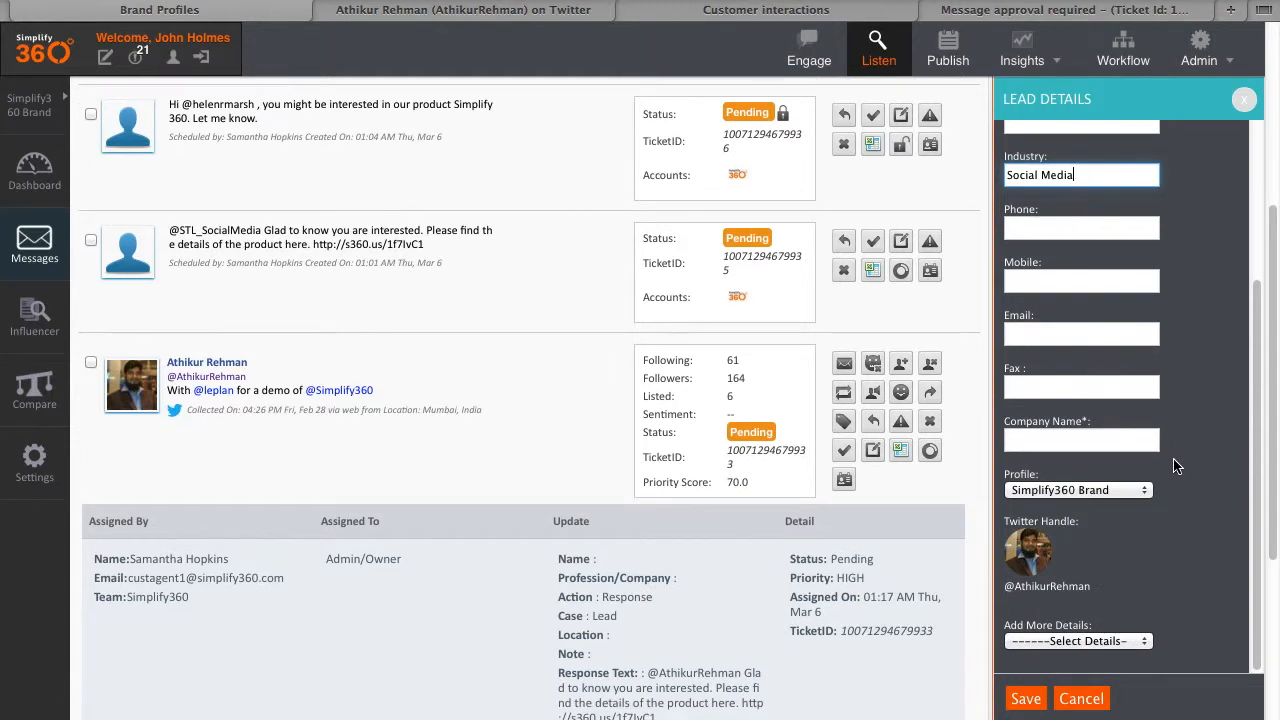
{"action": "left_click", "coordinate": [1133, 492]}
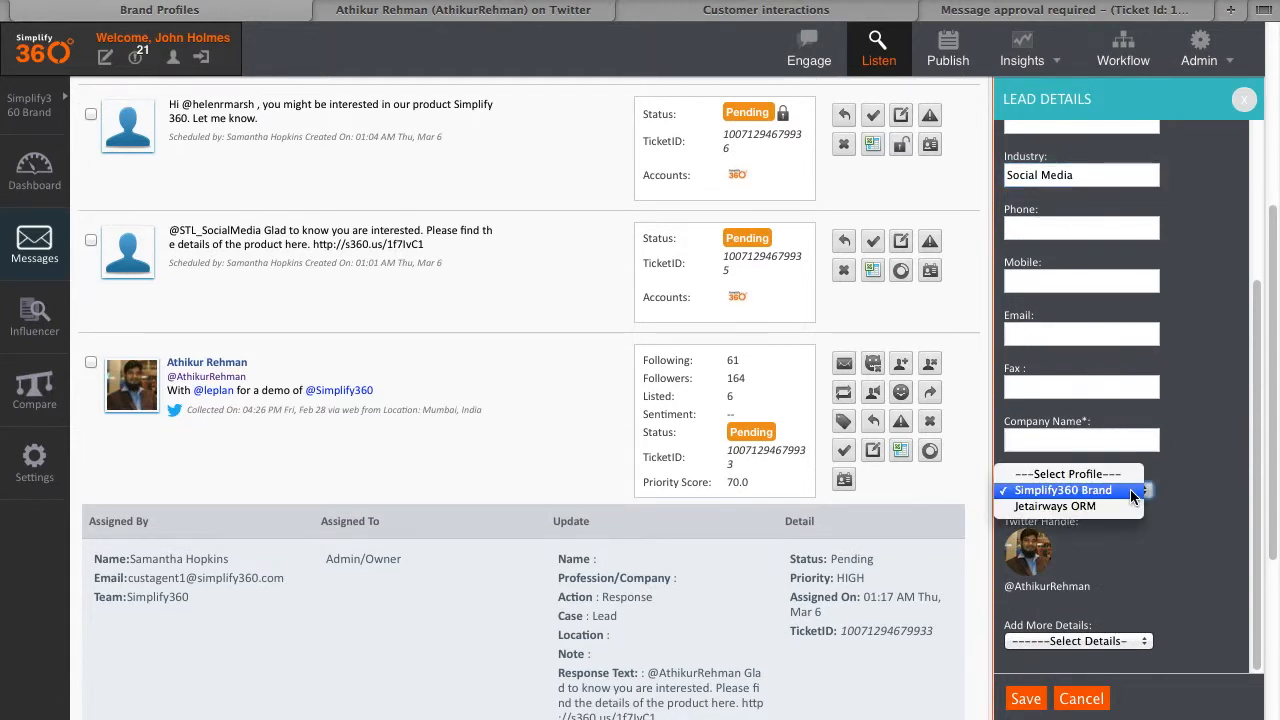
{"action": "left_click", "coordinate": [1127, 490]}
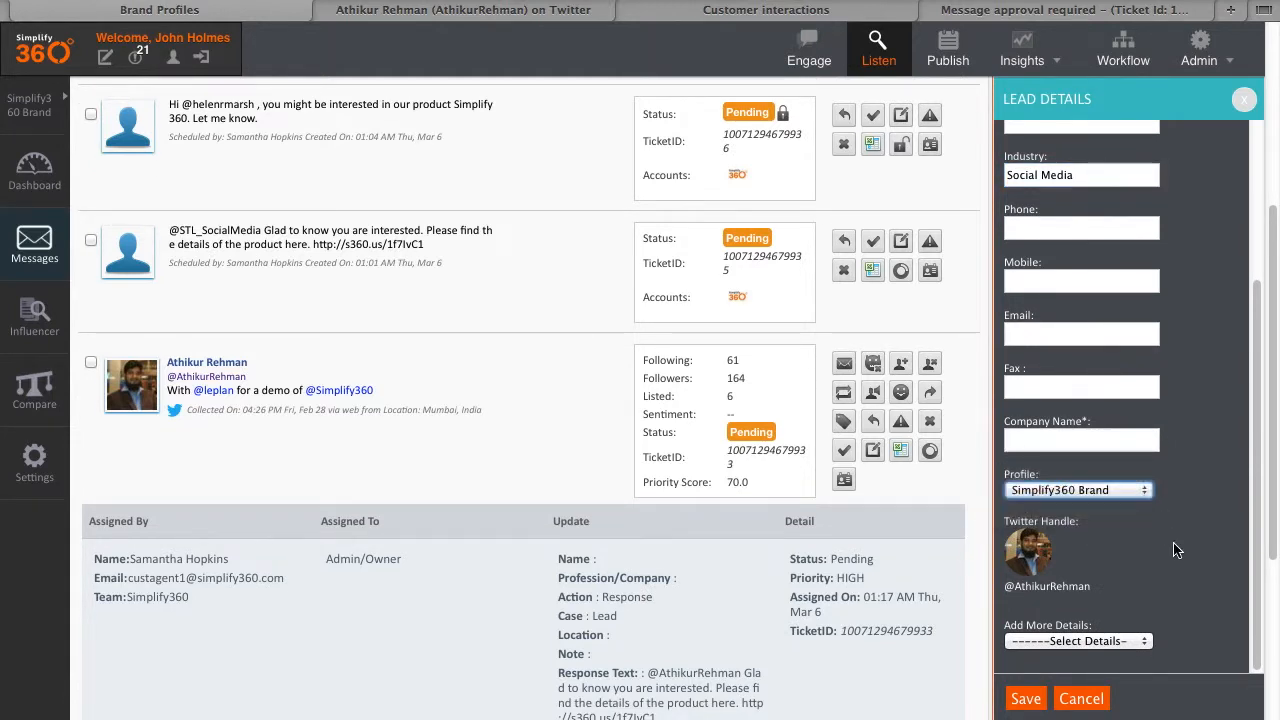
{"action": "left_click", "coordinate": [1025, 702]}
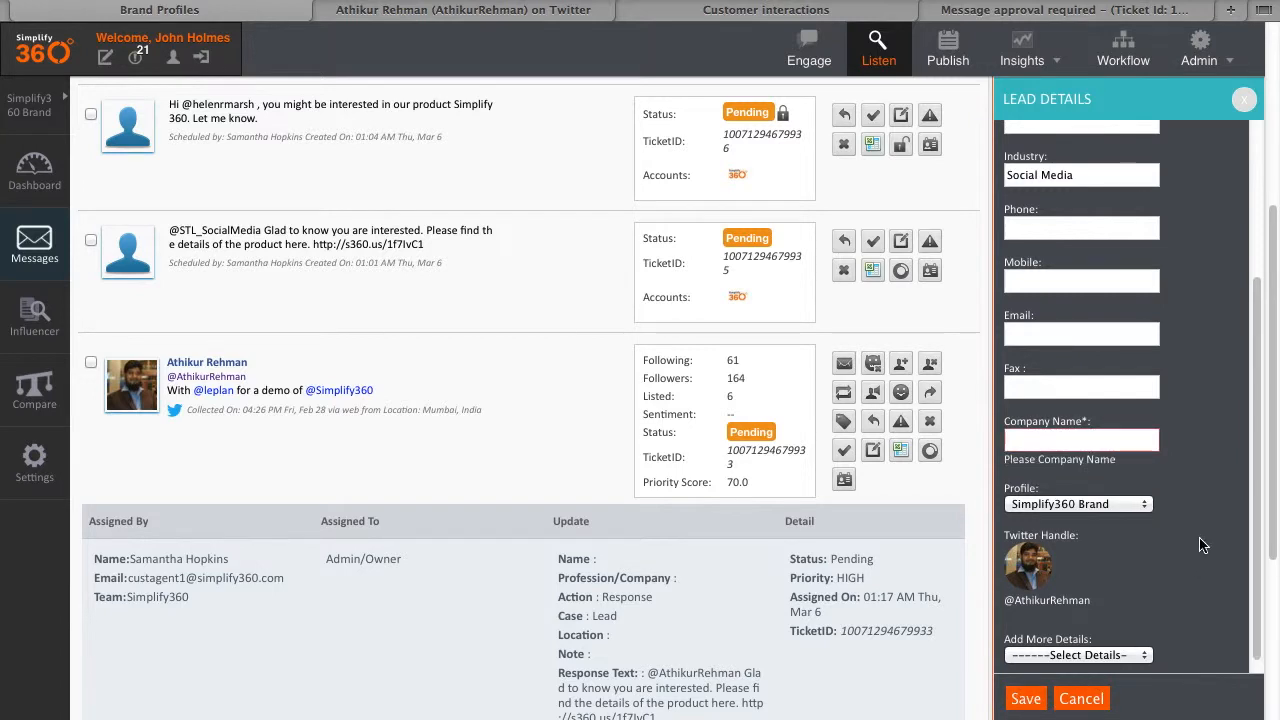
{"action": "left_click", "coordinate": [1025, 700]}
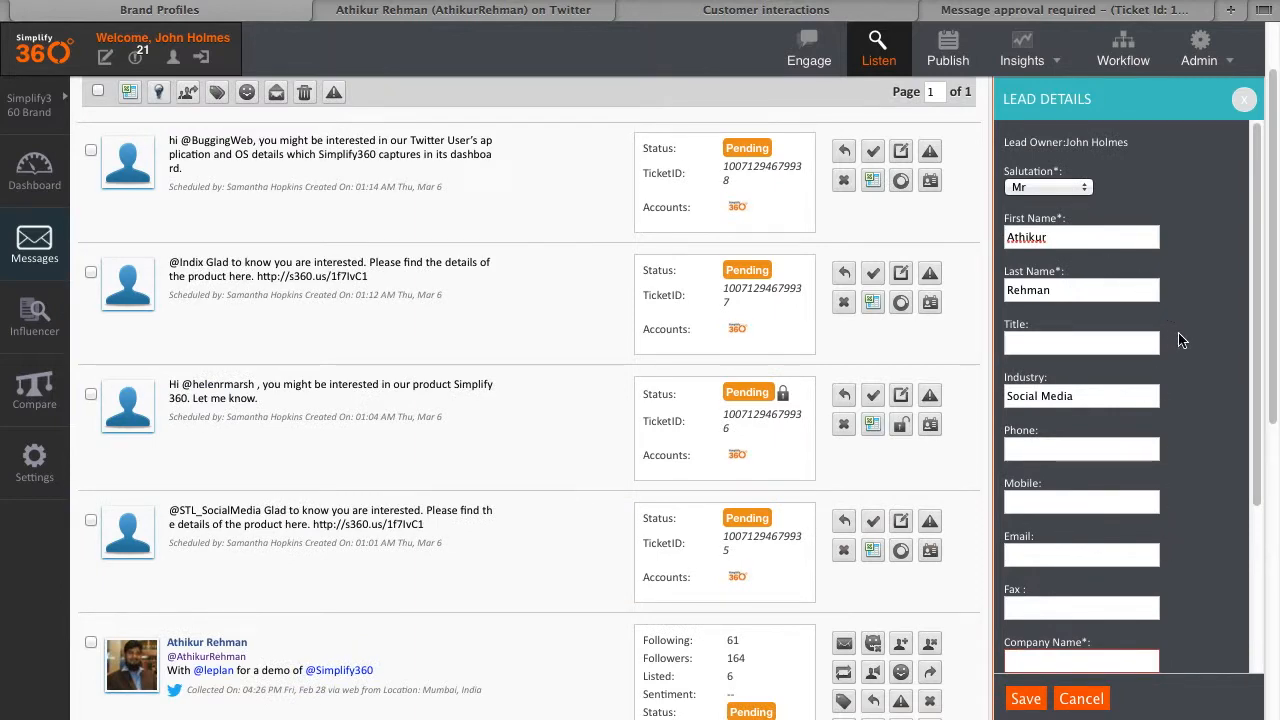
Step: Copy 'ibsunified' from the customer's Twitter bio into the lead's Company Name
{"action": "scroll", "coordinate": [1185, 366], "scroll_direction": "down", "scroll_amount": 5}
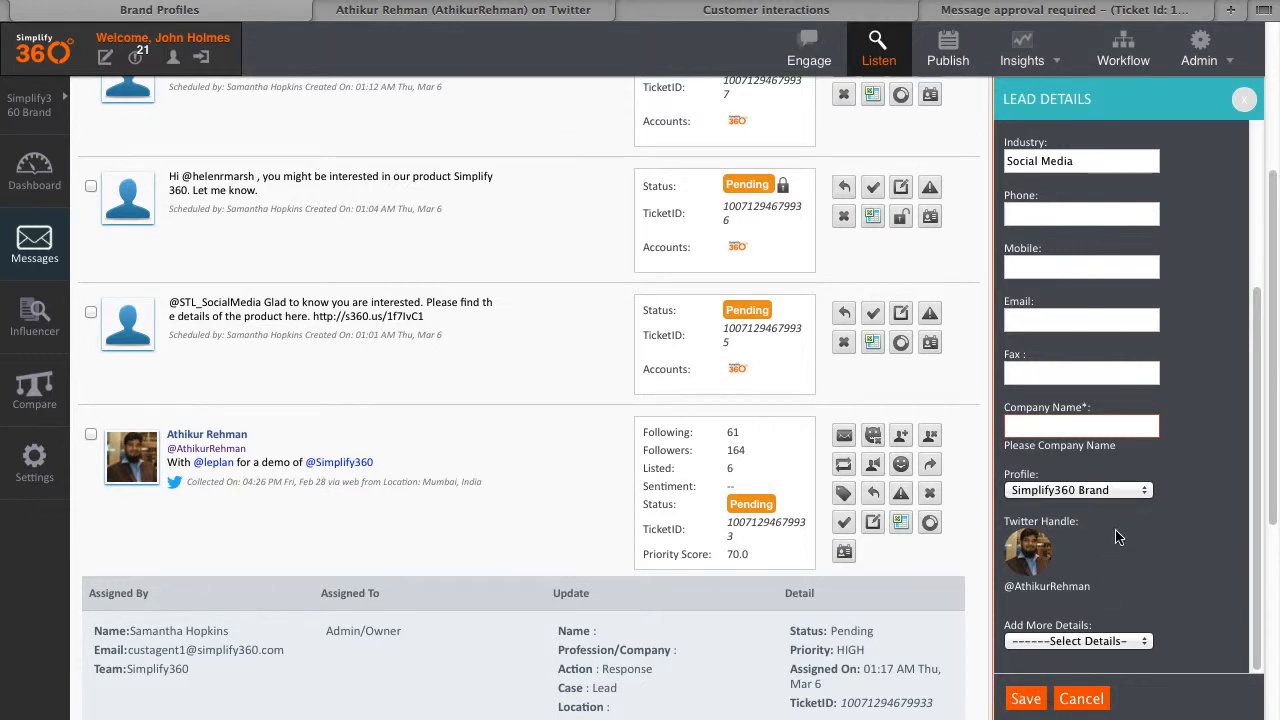
{"action": "left_click", "coordinate": [446, 12]}
{"action": "left_click_drag", "start_coordinate": [914, 308], "coordinate": [821, 307]}
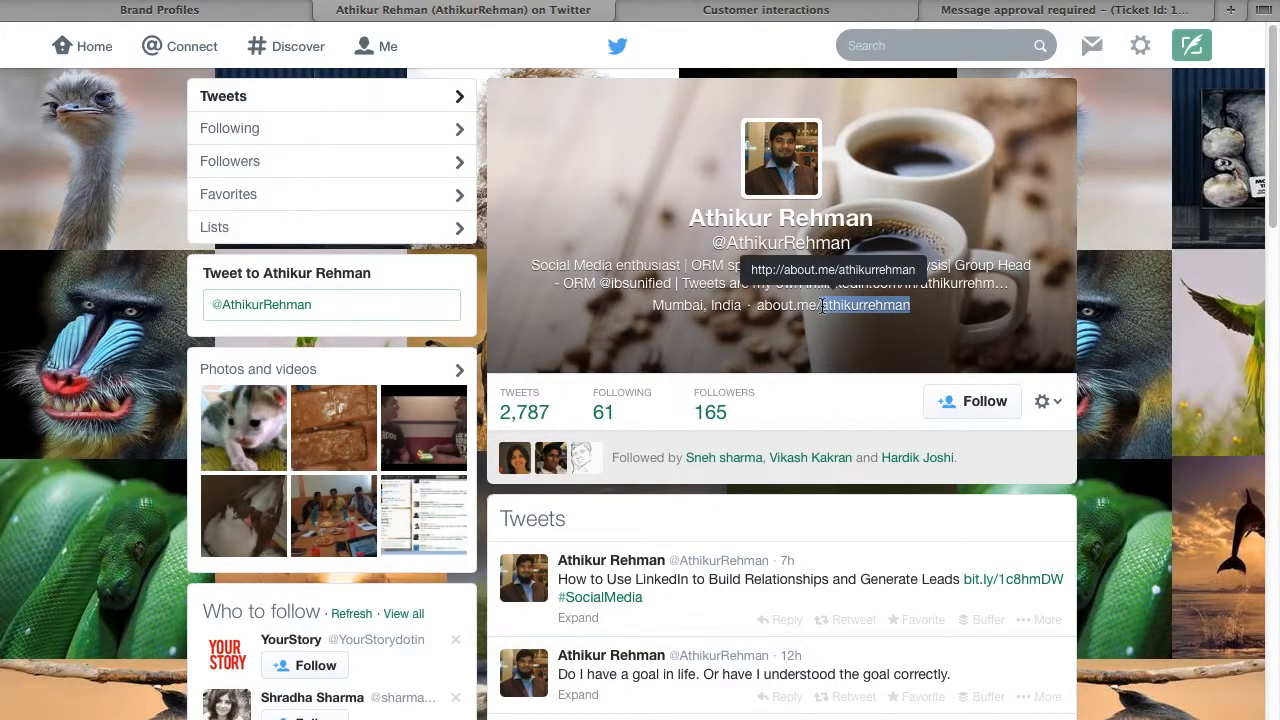
{"action": "left_click", "coordinate": [685, 322]}
{"action": "left_click_drag", "start_coordinate": [676, 283], "coordinate": [610, 284]}
{"action": "key", "text": "ctrl+c"}
{"action": "left_click", "coordinate": [268, 10]}
{"action": "key", "text": "ctrl+v"}
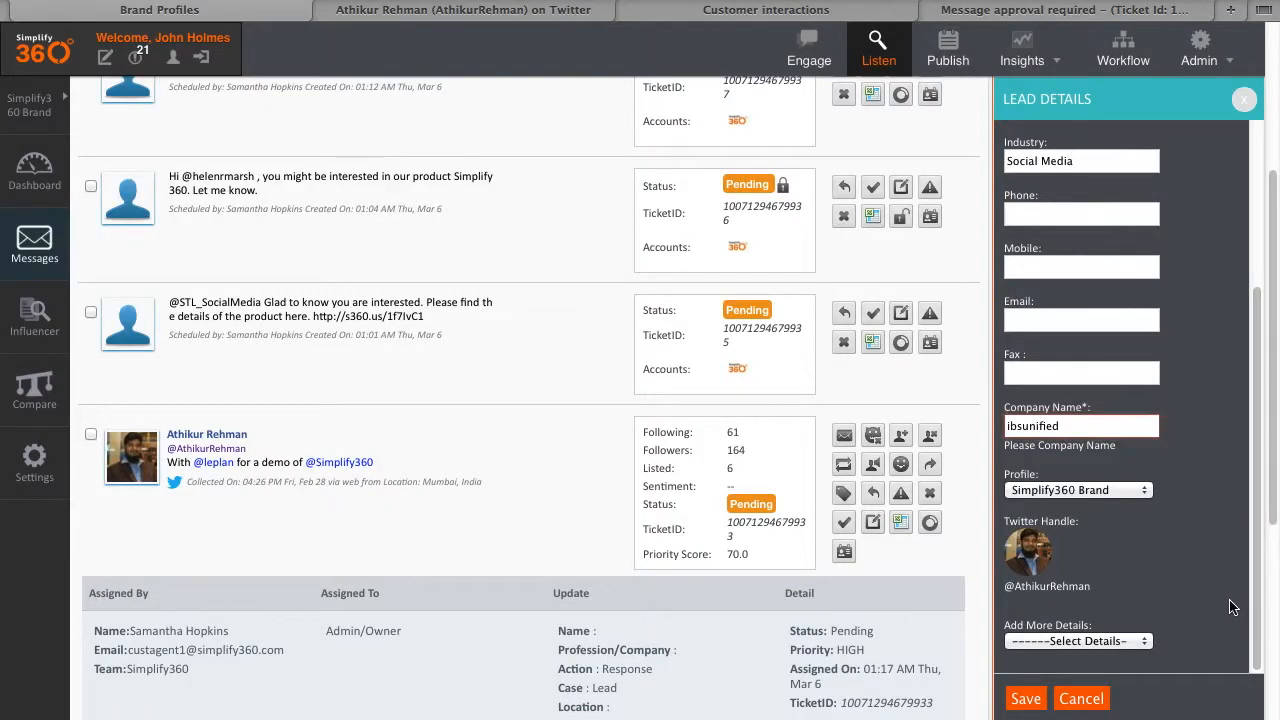
Step: Save the completed lead and dismiss the saved confirmation
{"action": "left_click", "coordinate": [1025, 705]}
{"action": "left_click", "coordinate": [1025, 699]}
{"action": "left_click", "coordinate": [279, 64]}
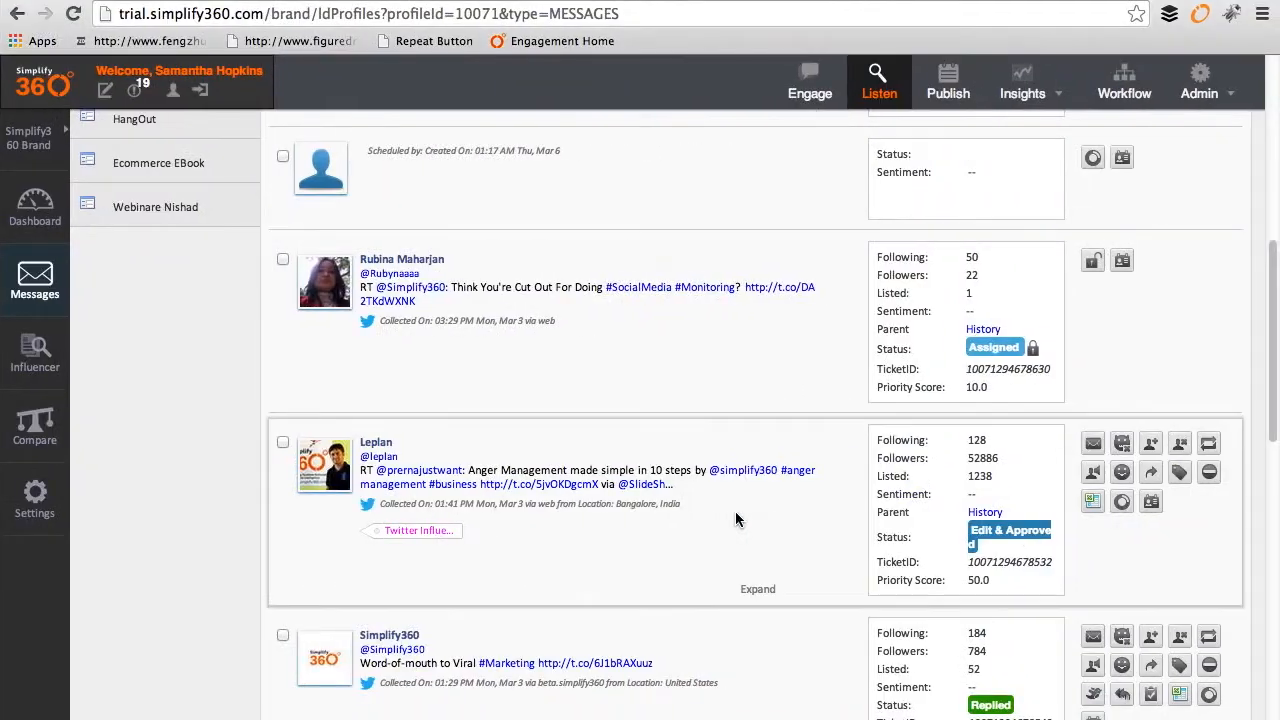
Step: Reload the brand profiles via Listen and show the Simplify360 Brand Messages inbox
{"action": "left_click", "coordinate": [872, 90]}
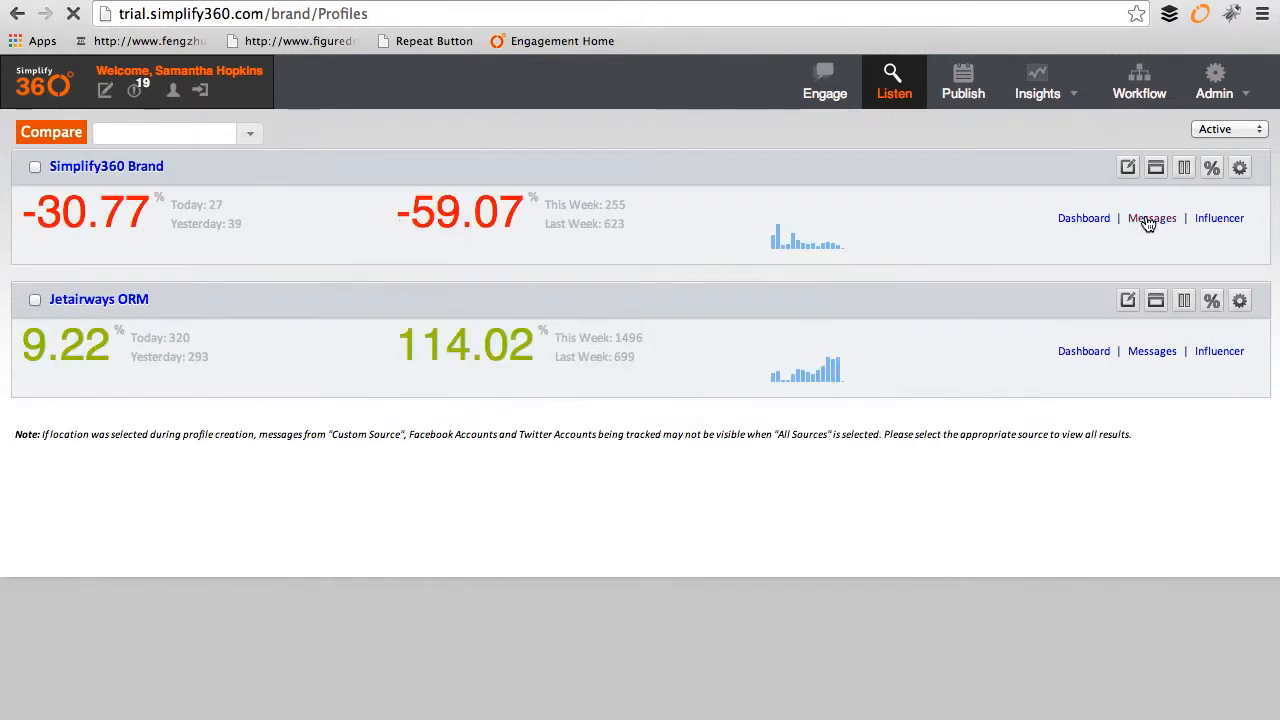
{"action": "left_click", "coordinate": [1152, 218]}
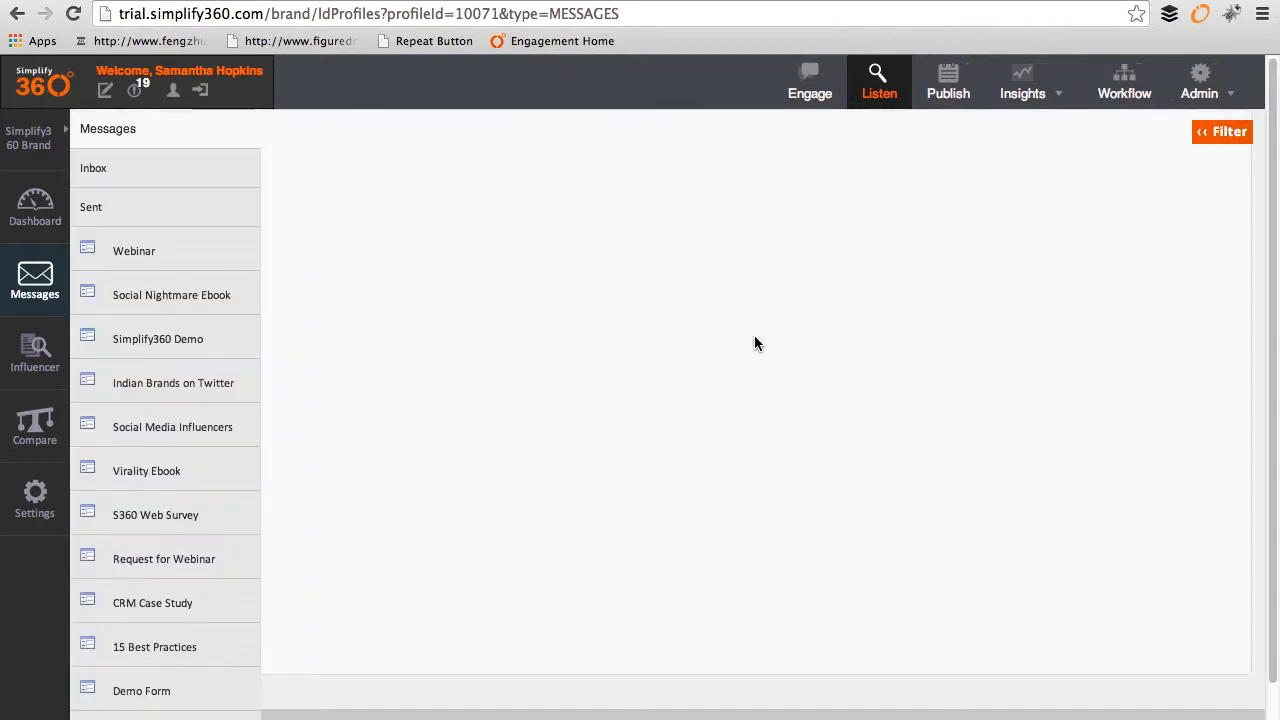
{"action": "left_click", "coordinate": [150, 172]}
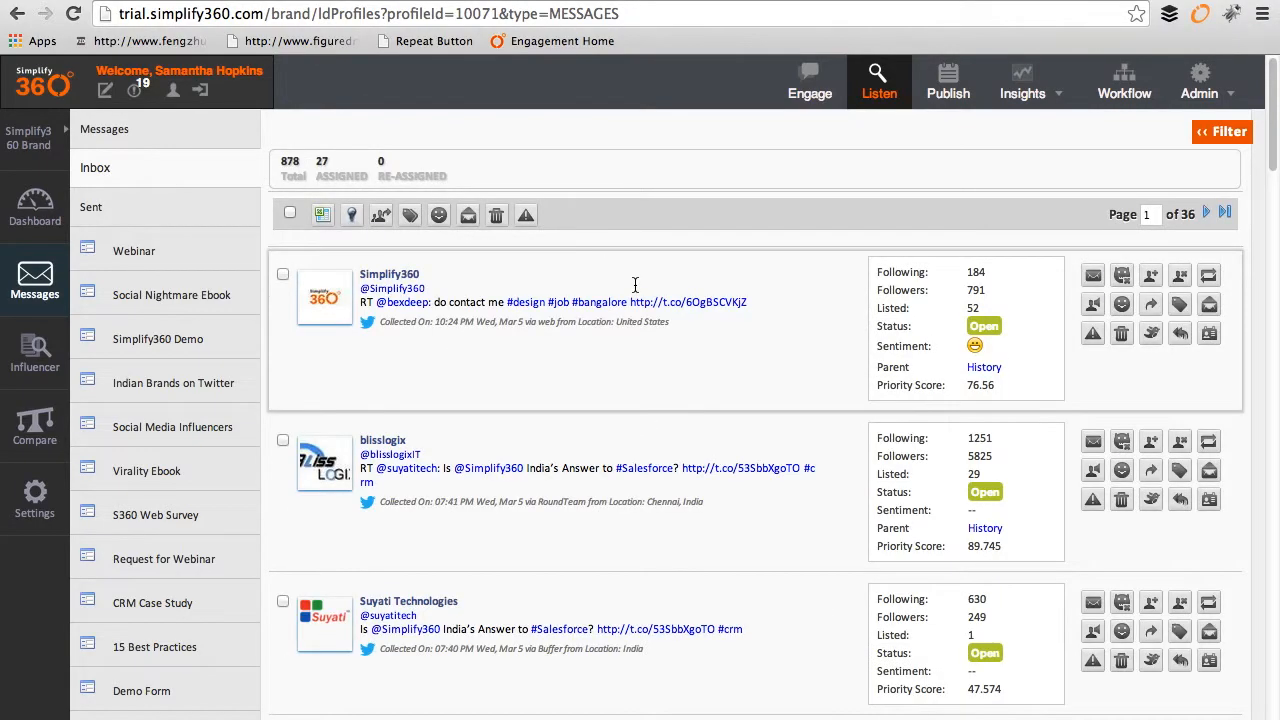
Step: Open the demo-request tweet's lead info and expand Lead Details showing company ibsunified
{"action": "scroll", "coordinate": [783, 555], "scroll_direction": "down", "scroll_amount": 10}
{"action": "scroll", "coordinate": [785, 566], "scroll_direction": "down", "scroll_amount": 15}
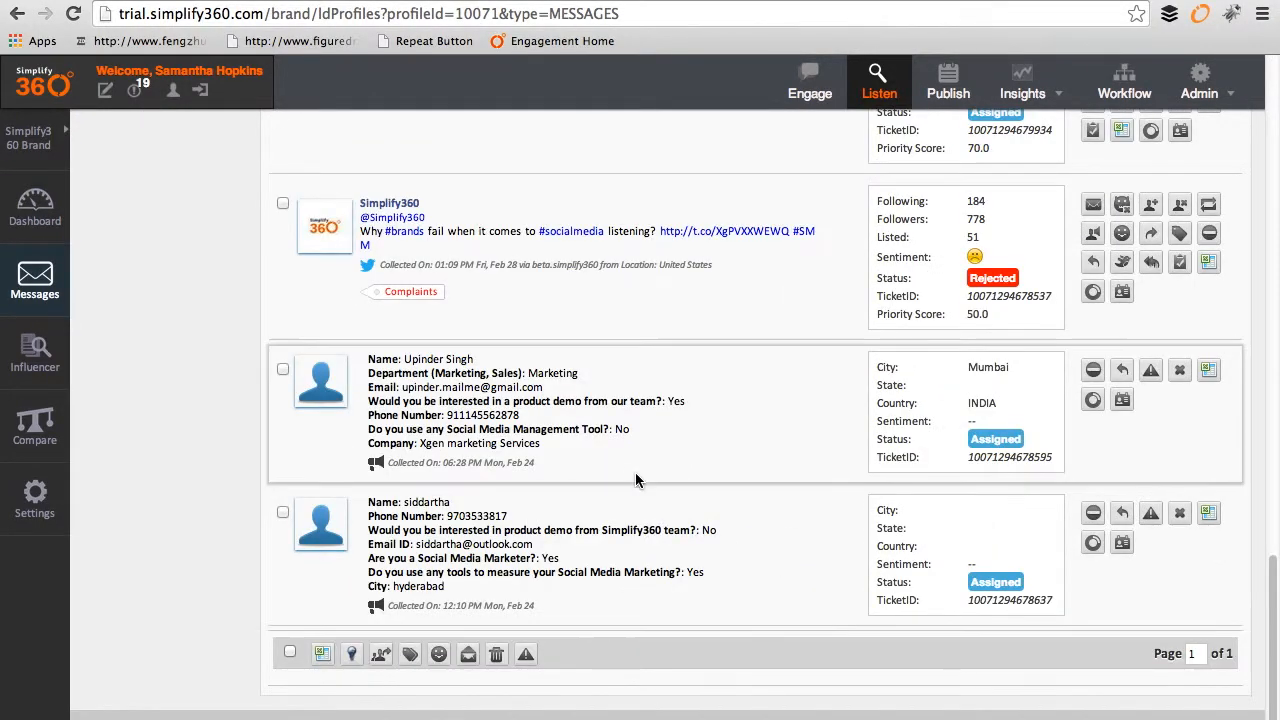
{"action": "scroll", "coordinate": [635, 472], "scroll_direction": "up", "scroll_amount": 4}
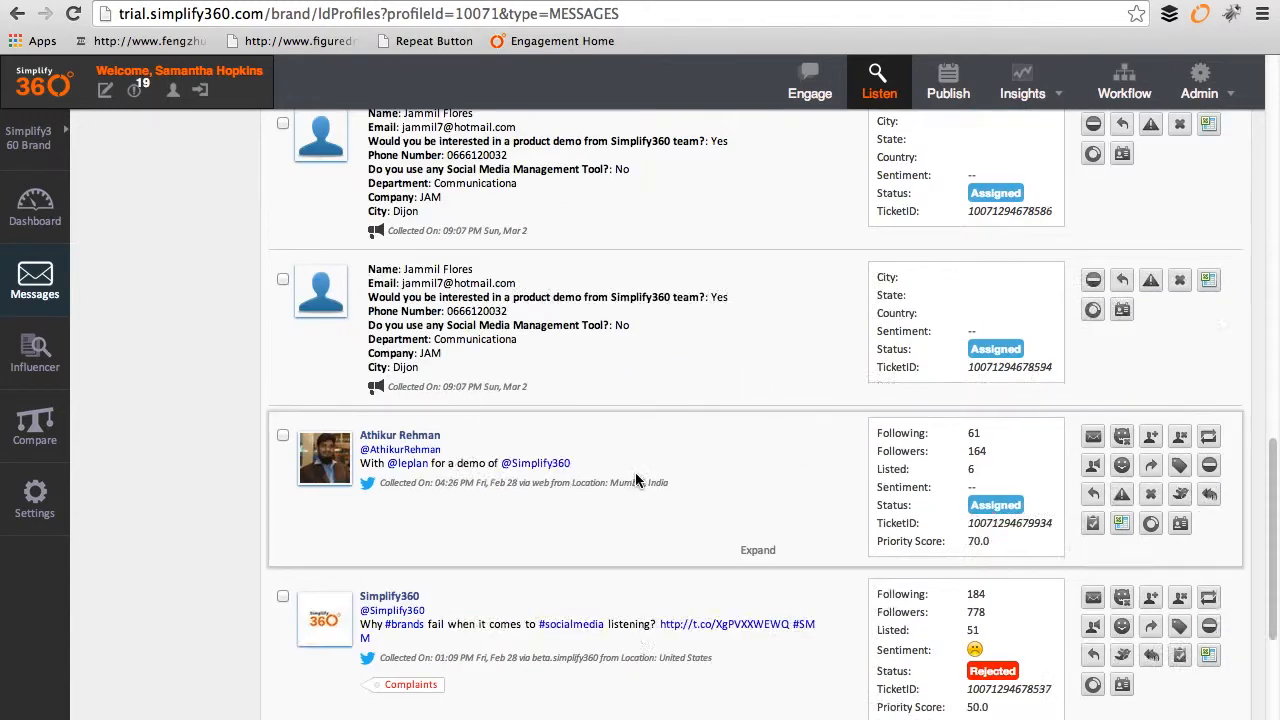
{"action": "left_click", "coordinate": [1181, 527]}
{"action": "left_click", "coordinate": [1168, 338]}
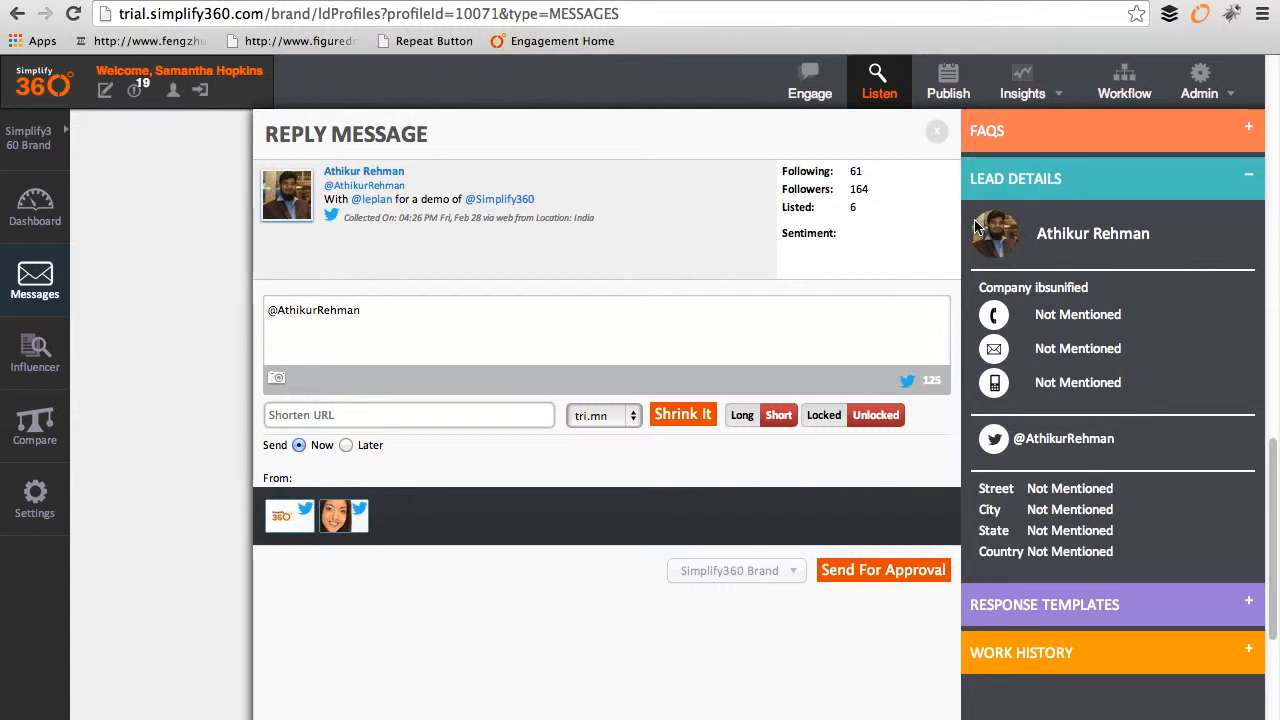
{"action": "left_click_drag", "start_coordinate": [1034, 240], "coordinate": [1160, 240]}
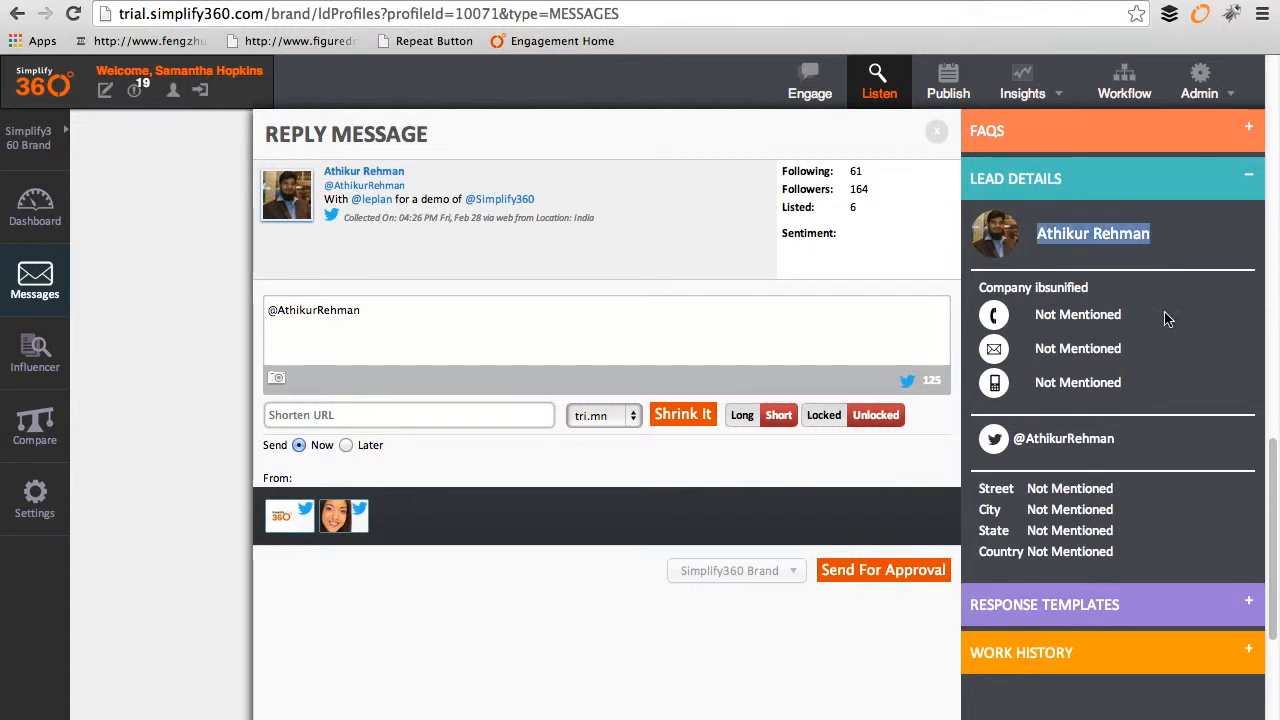